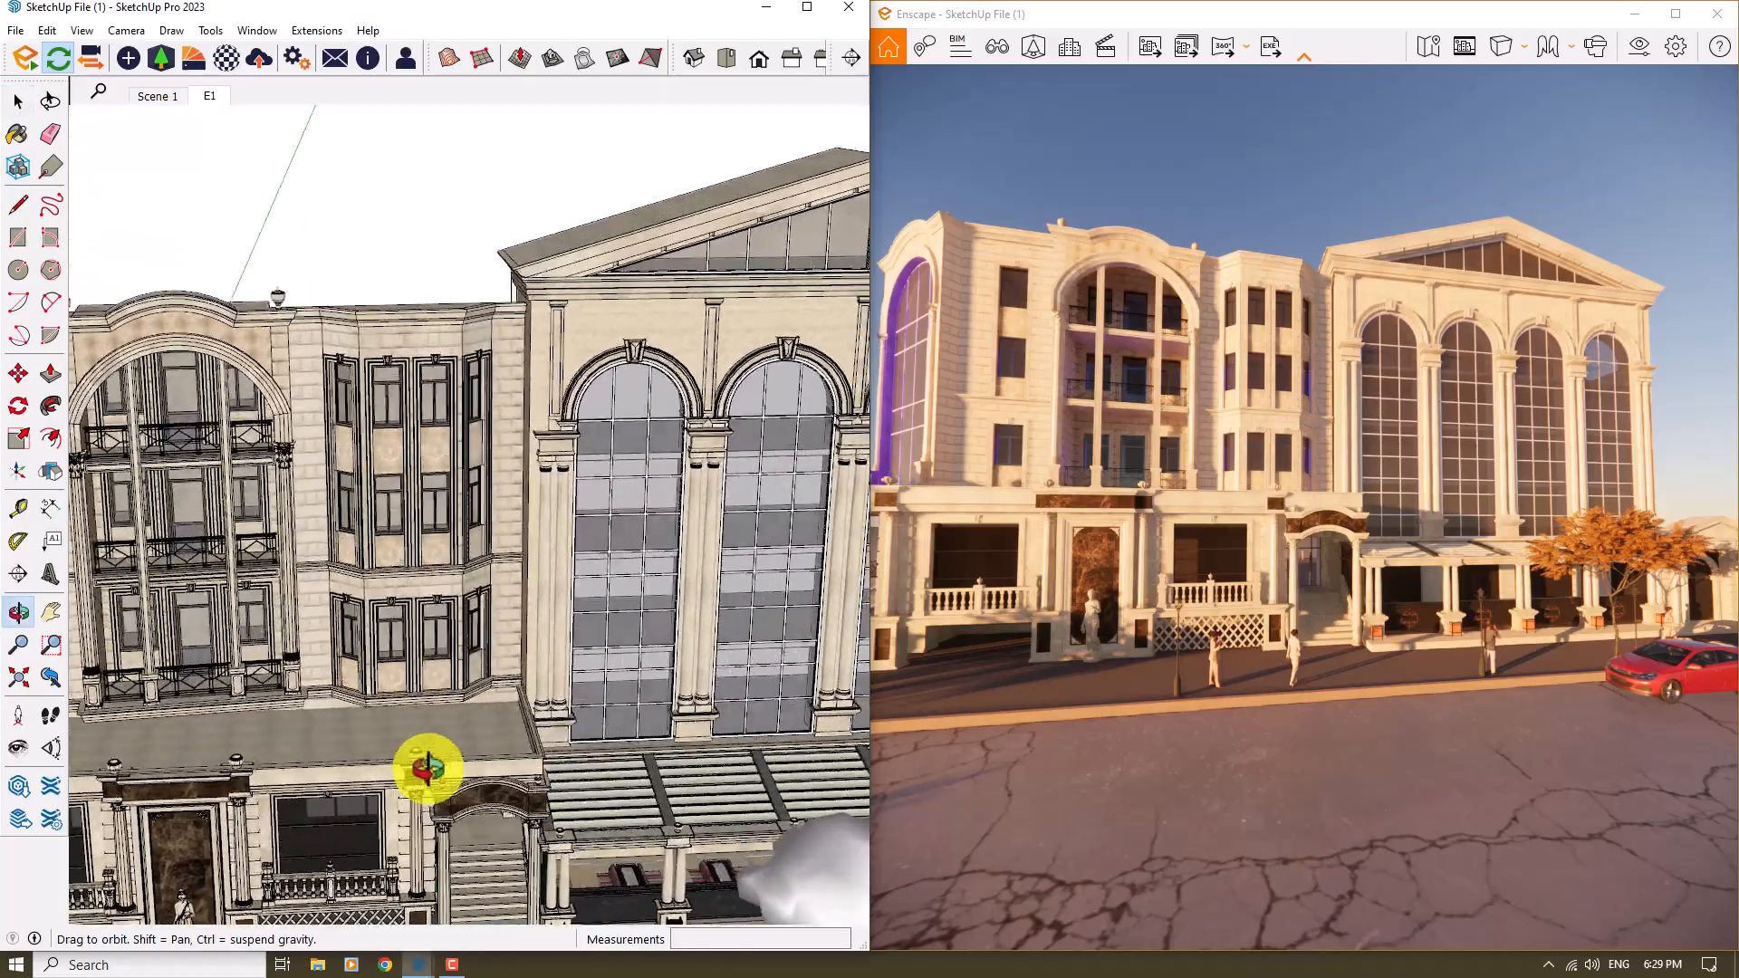
- Bring the statue in front of the facade's dark marble panel into close view in the SketchUp model
scroll(524, 788, up, 5)
scroll(524, 788, up, 4)
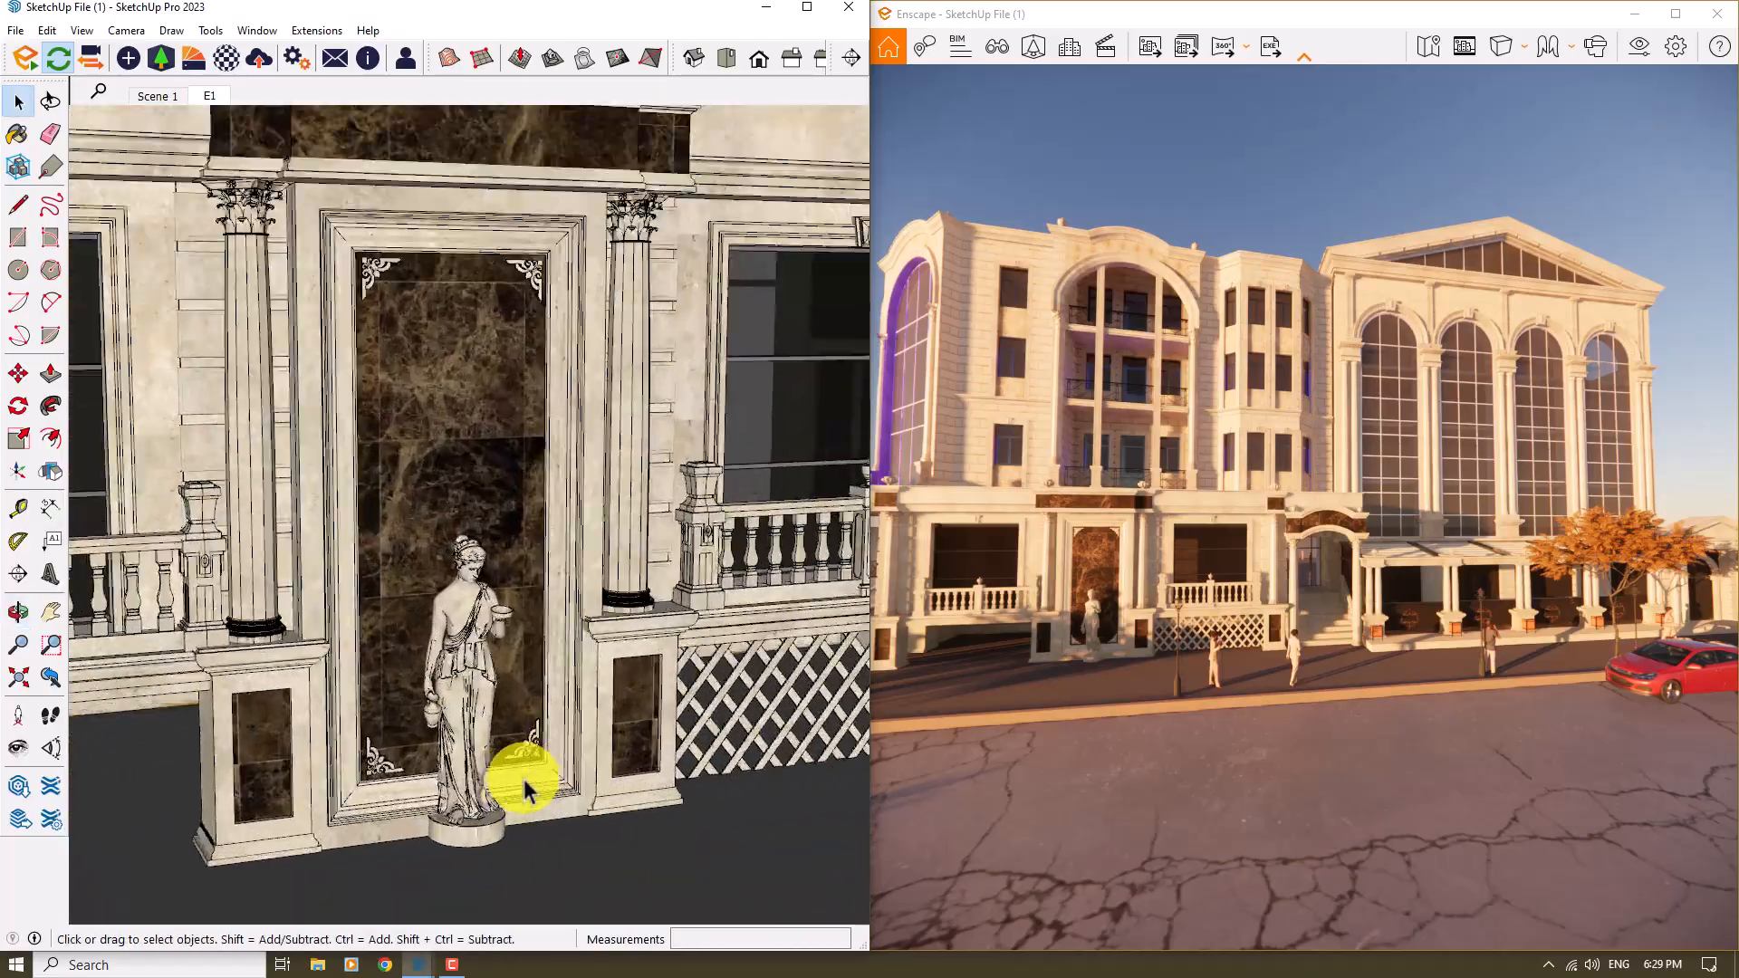
mouse_move(434, 776)
middle_down()
mouse_move(562, 737)
mouse_move(466, 745)
mouse_move(531, 677)
middle_up()
scroll(531, 678, up, 3)
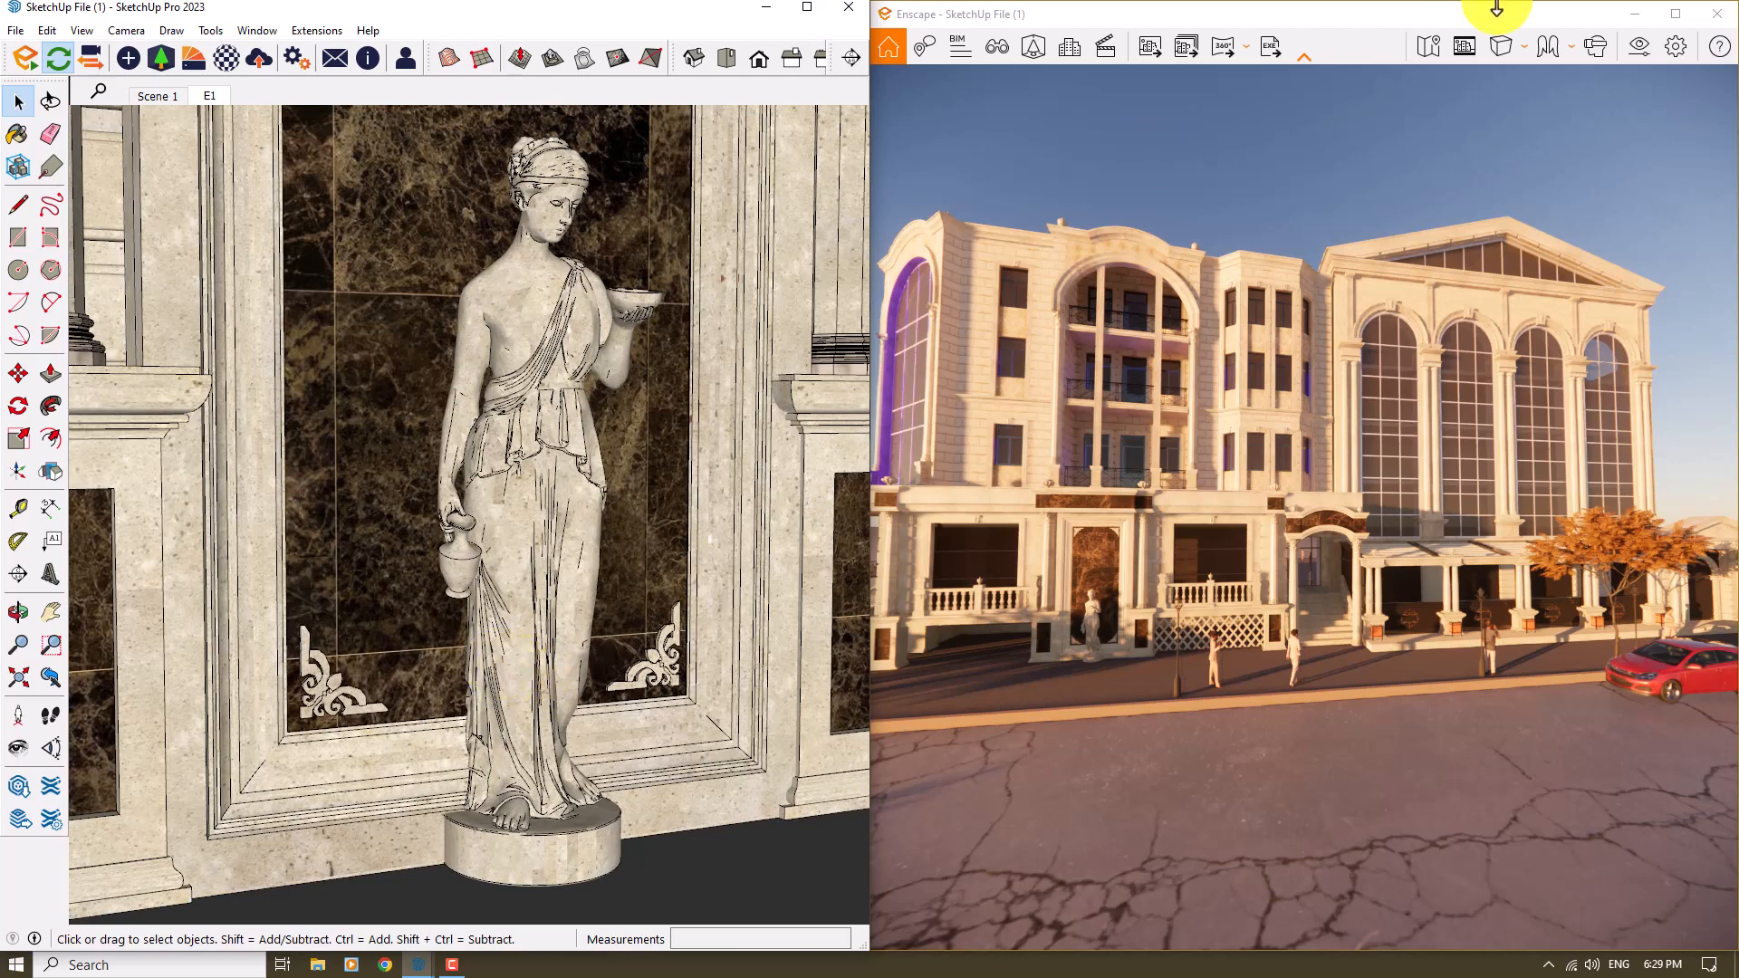
- Maximize the Enscape render window and place the camera at street level beside the facade, looking along it with the statue in view
scroll(1363, 359, up, 3)
scroll(1364, 360, up, 3)
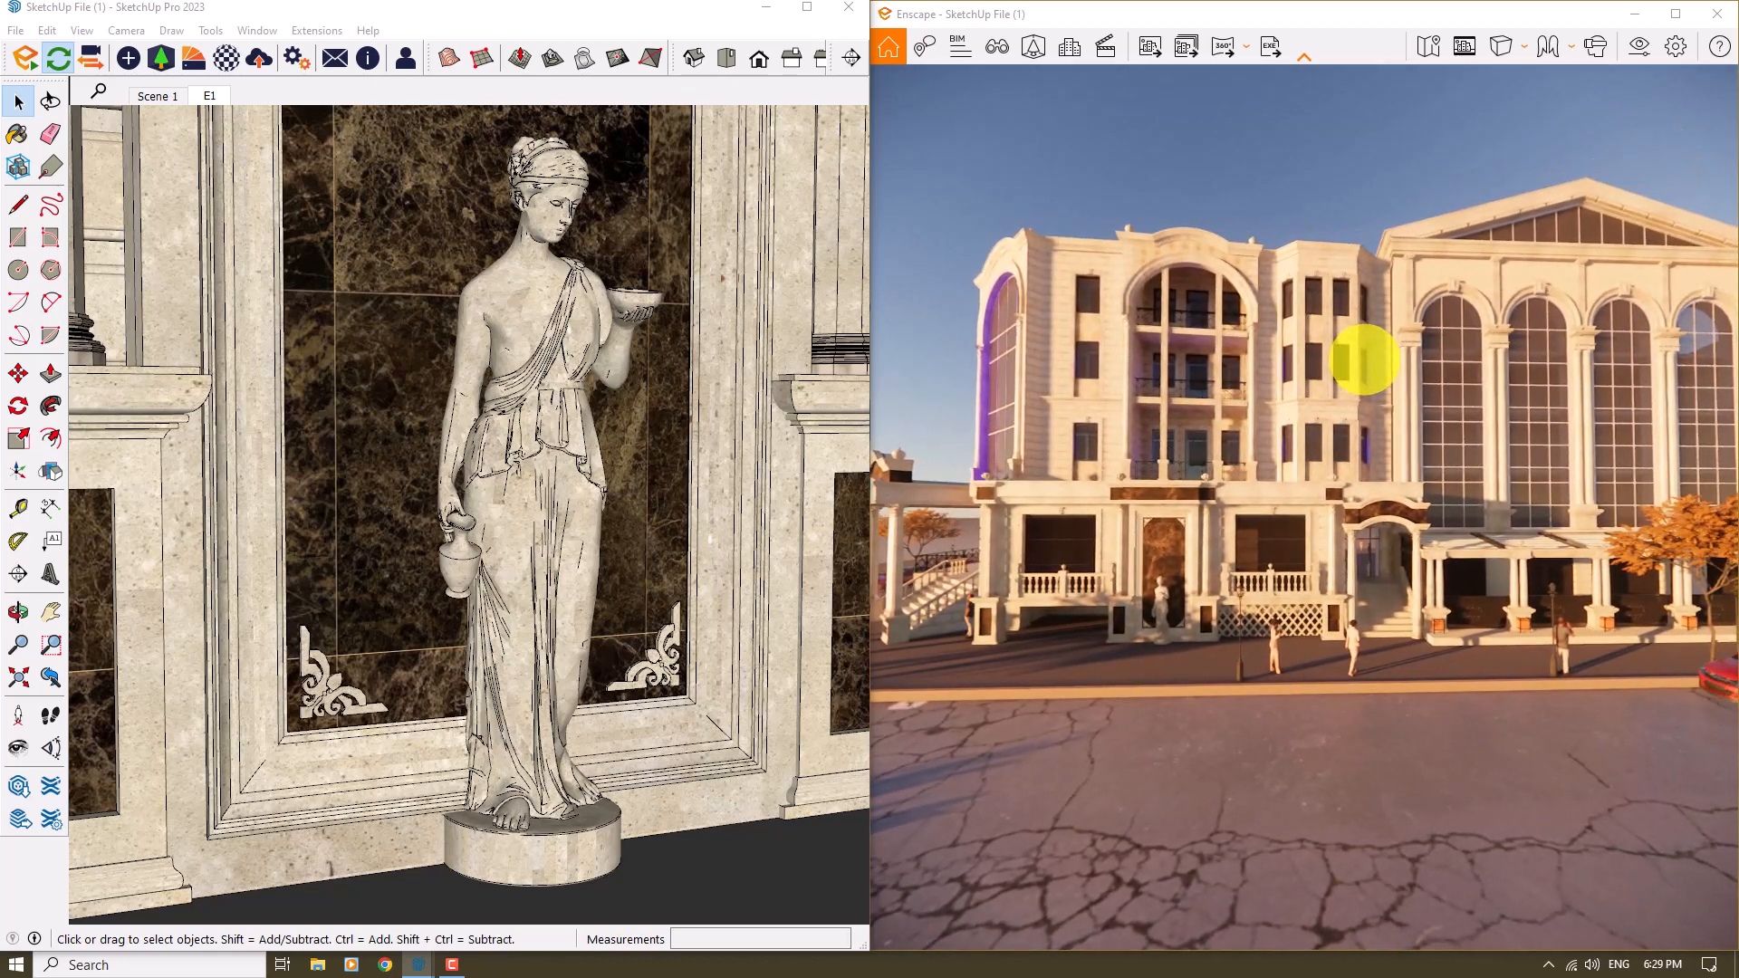
click(1676, 15)
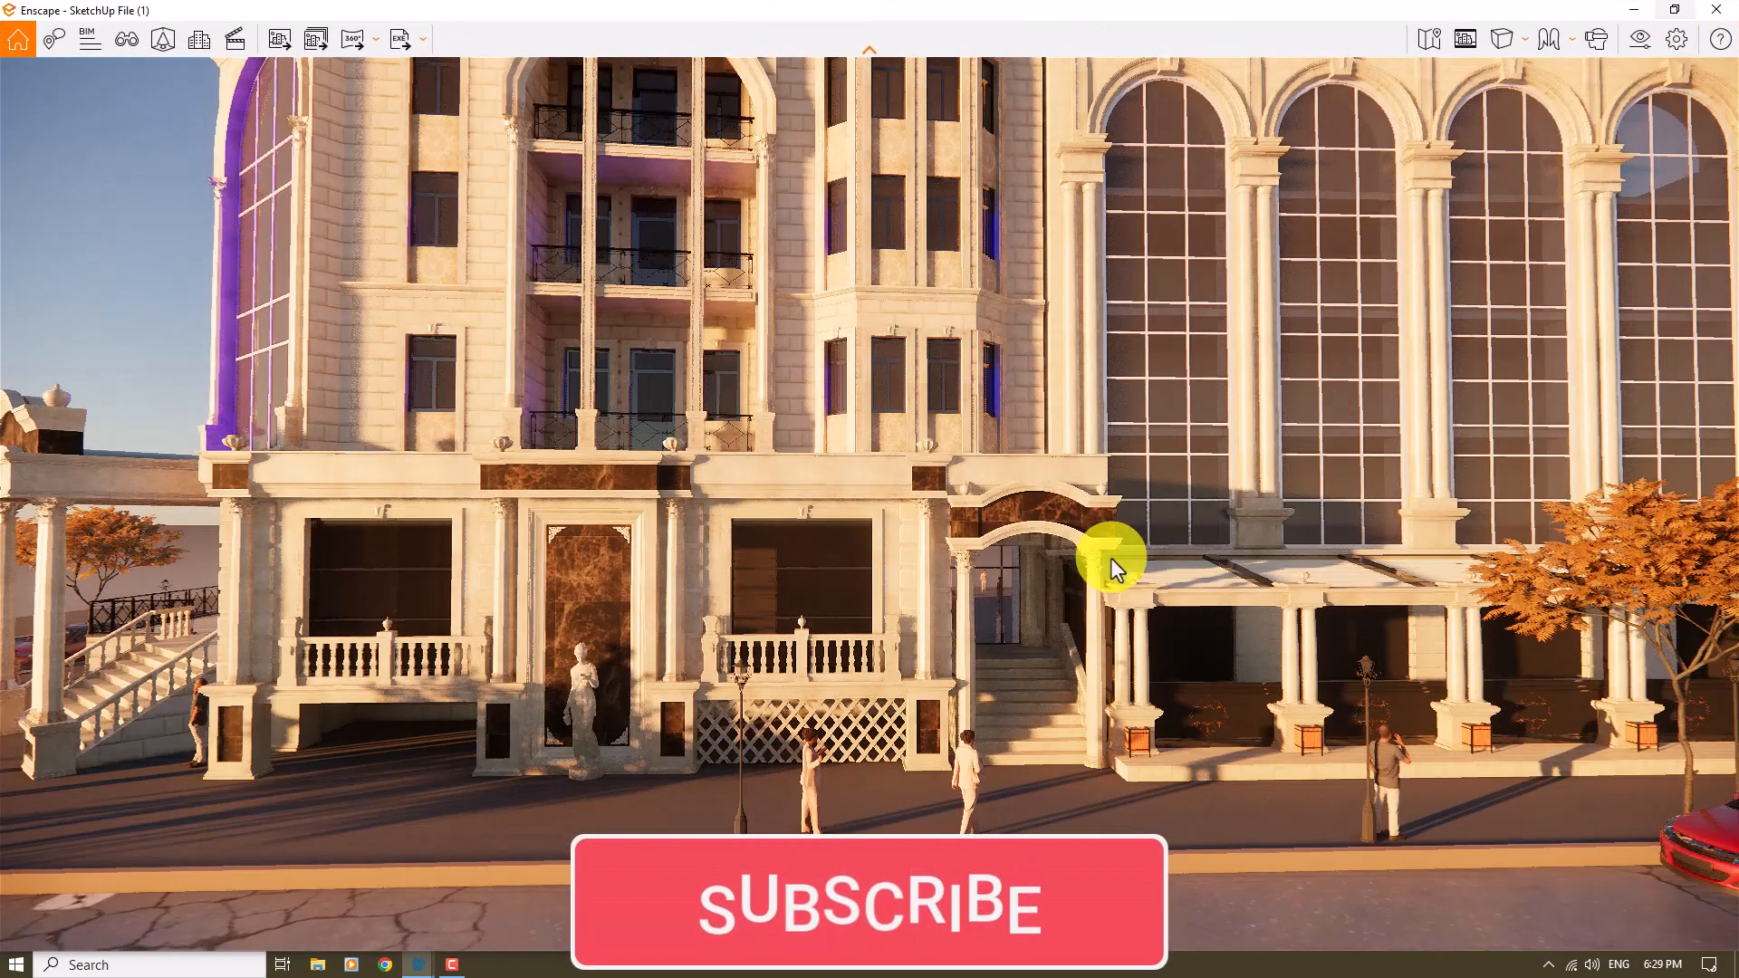
drag(1012, 579, 1015, 565)
key(w)
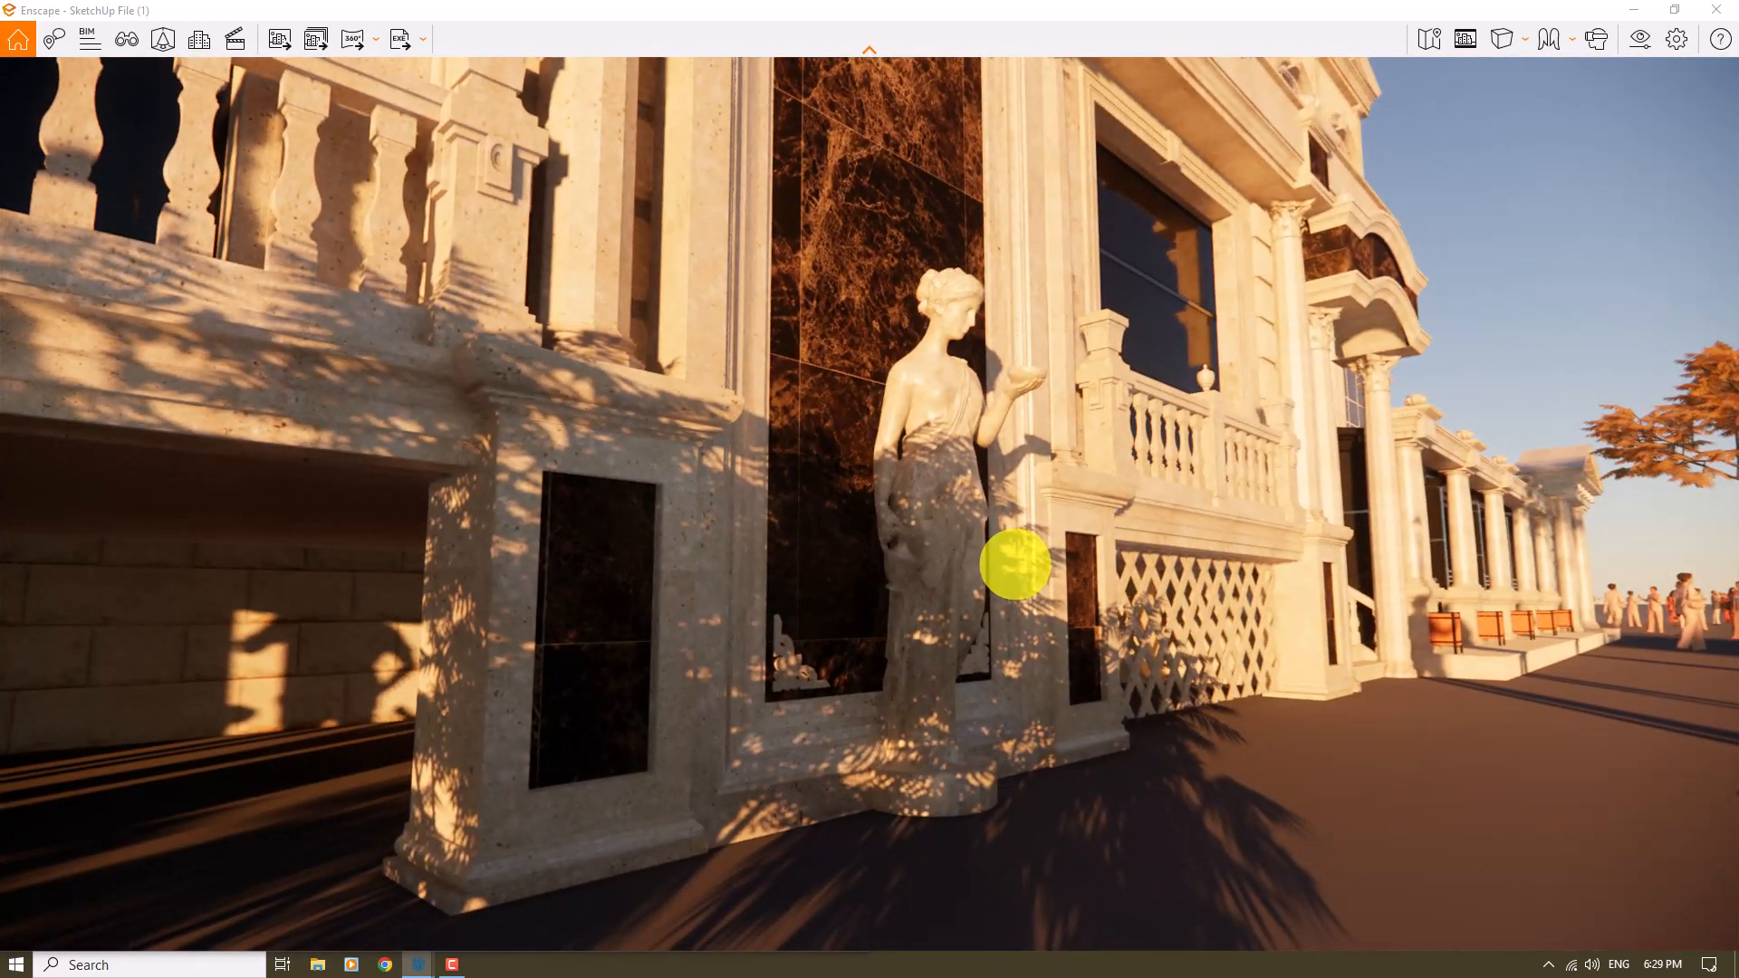
key(f)
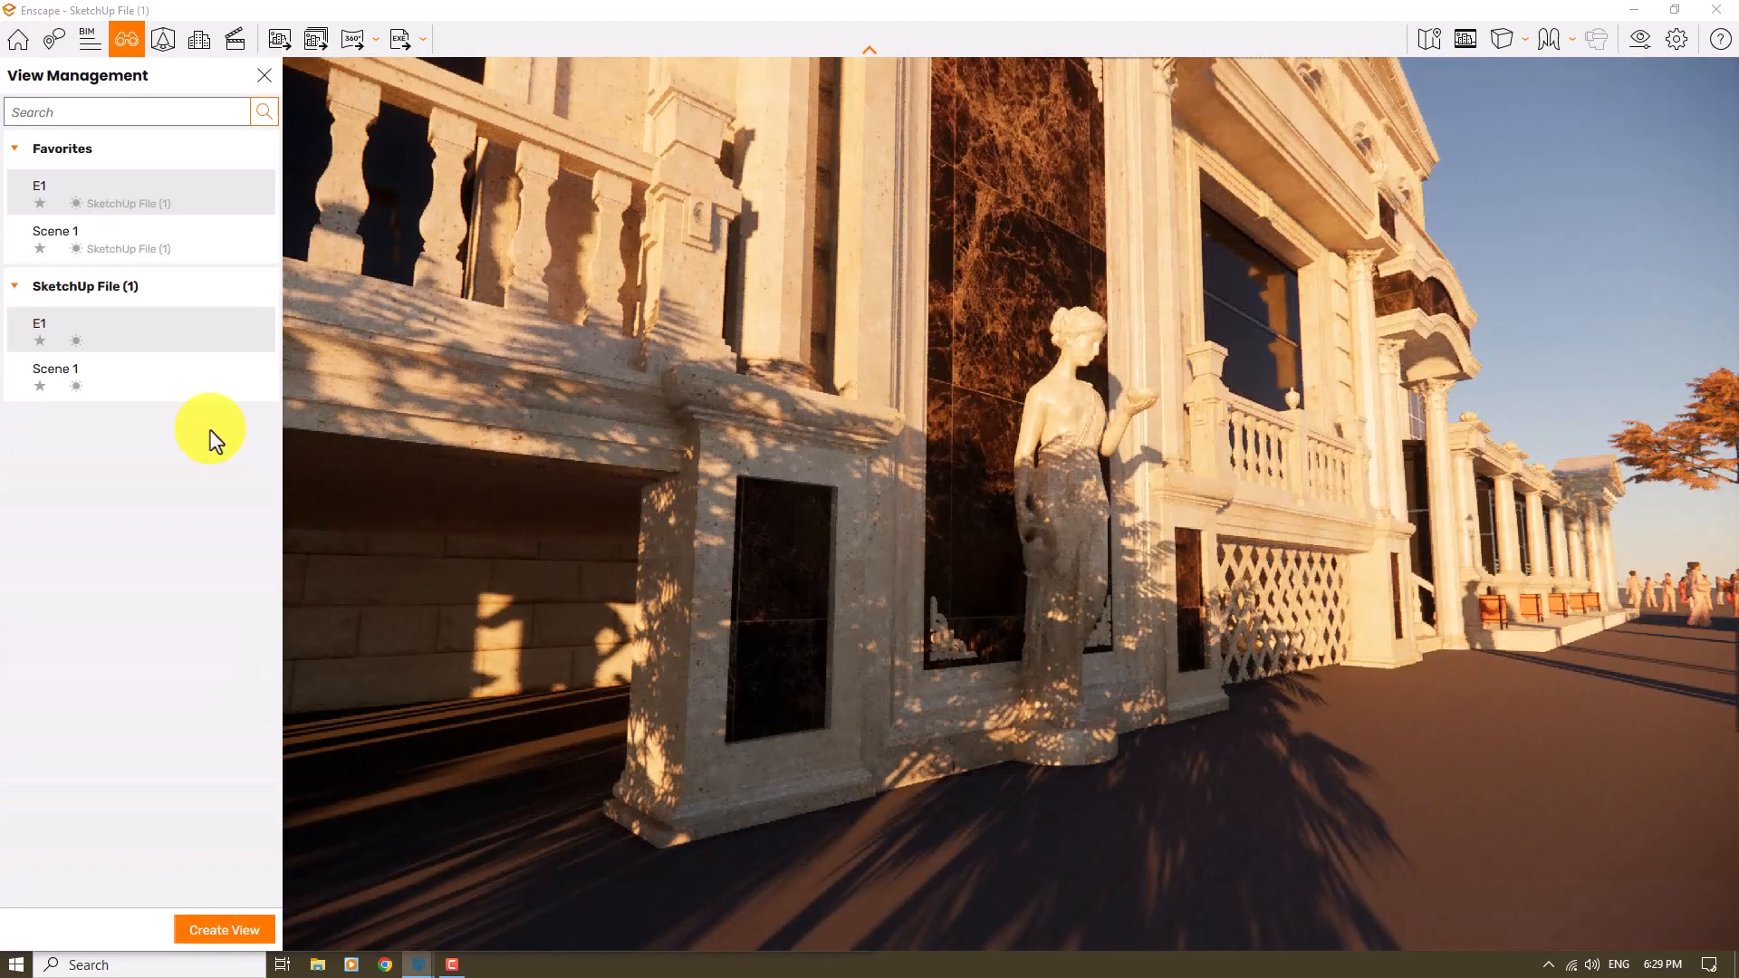
click(51, 350)
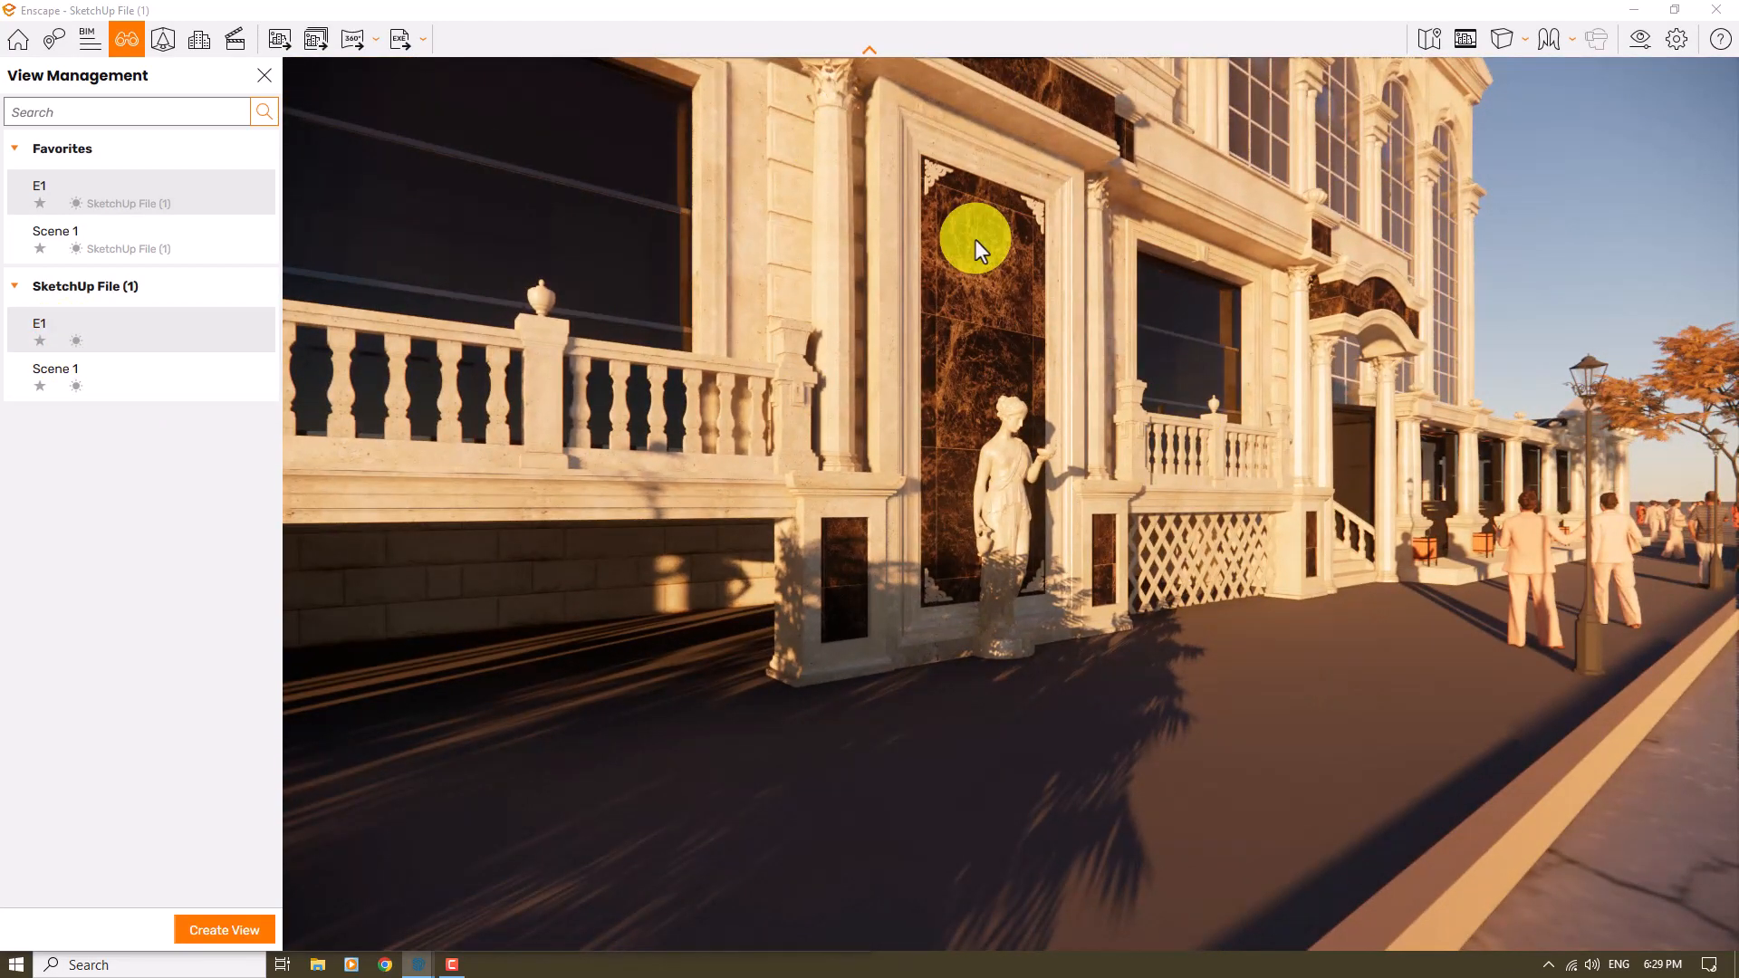
click(263, 75)
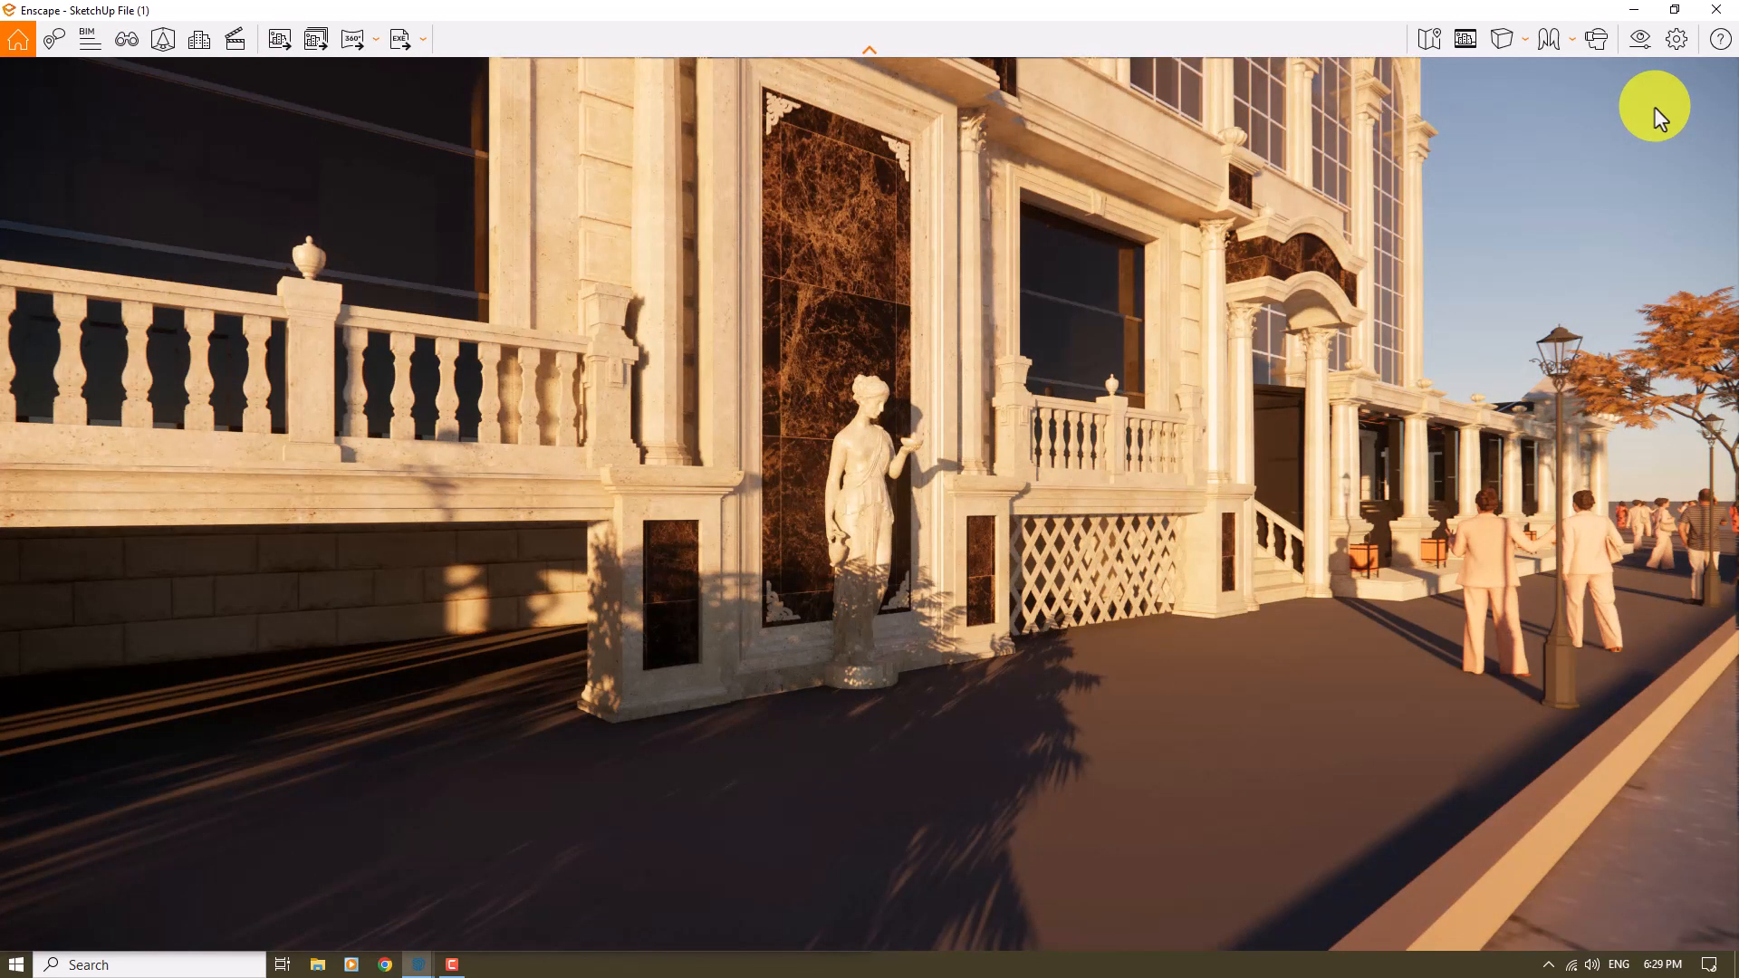
- Show the safe frame and set the render output resolution to Custom, 1200 × 1700
click(1451, 36)
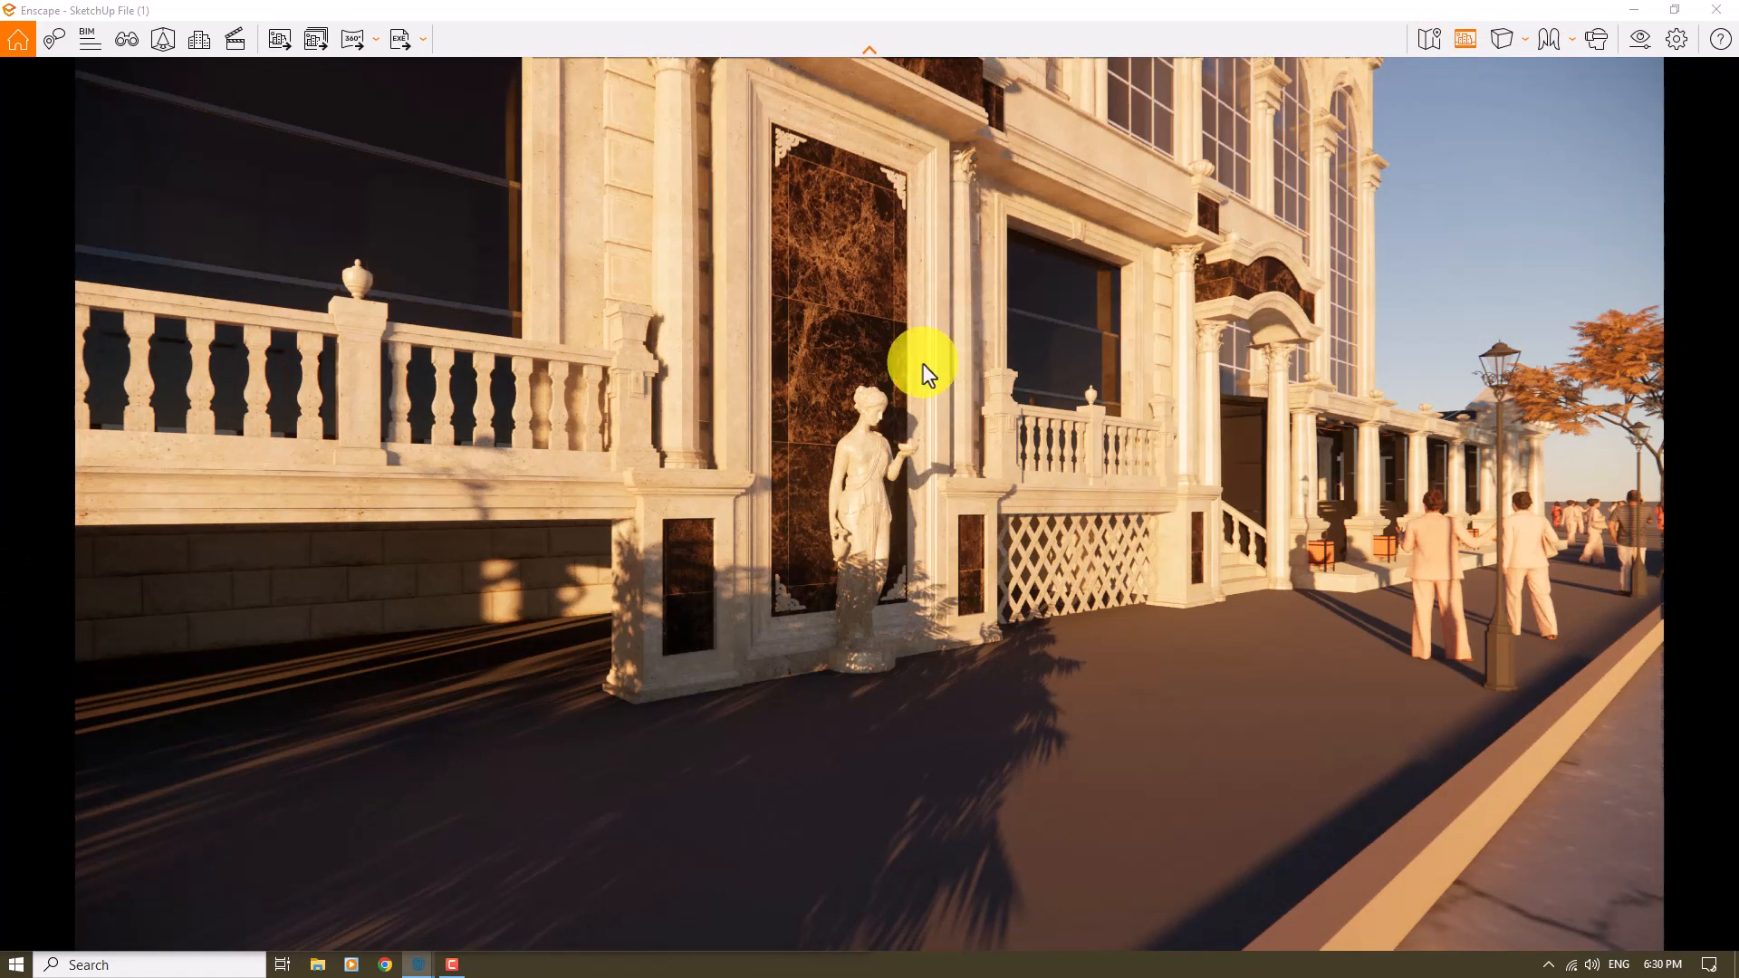
click(1630, 46)
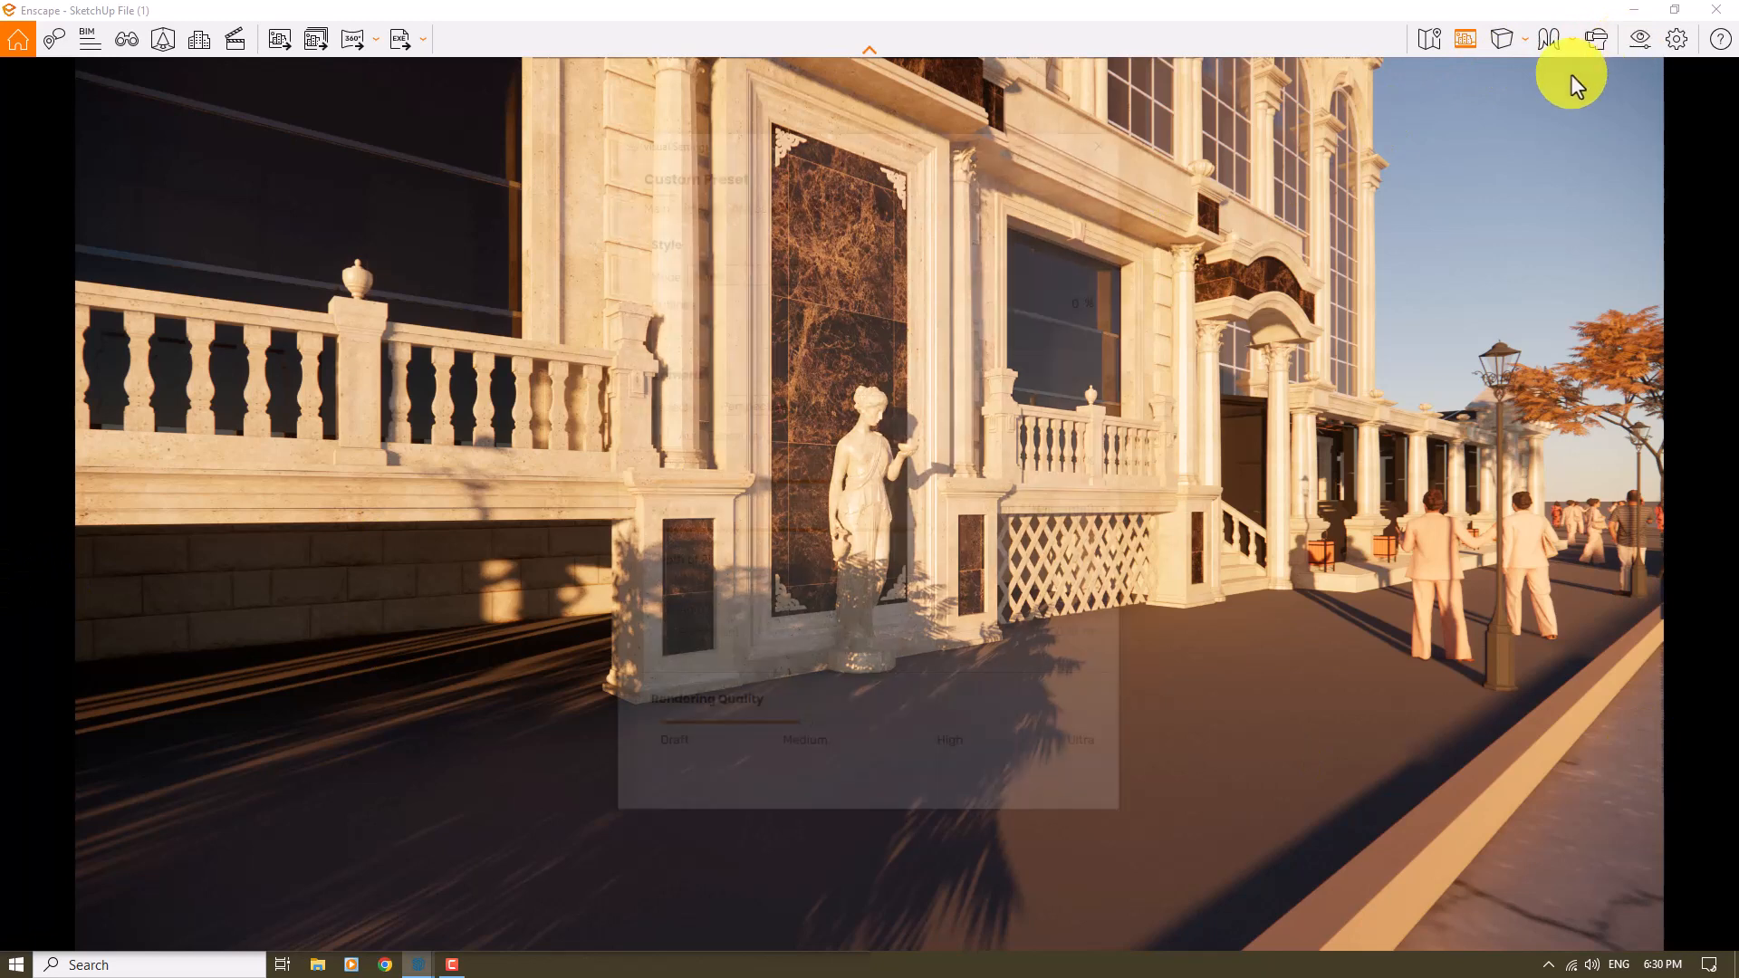
click(865, 203)
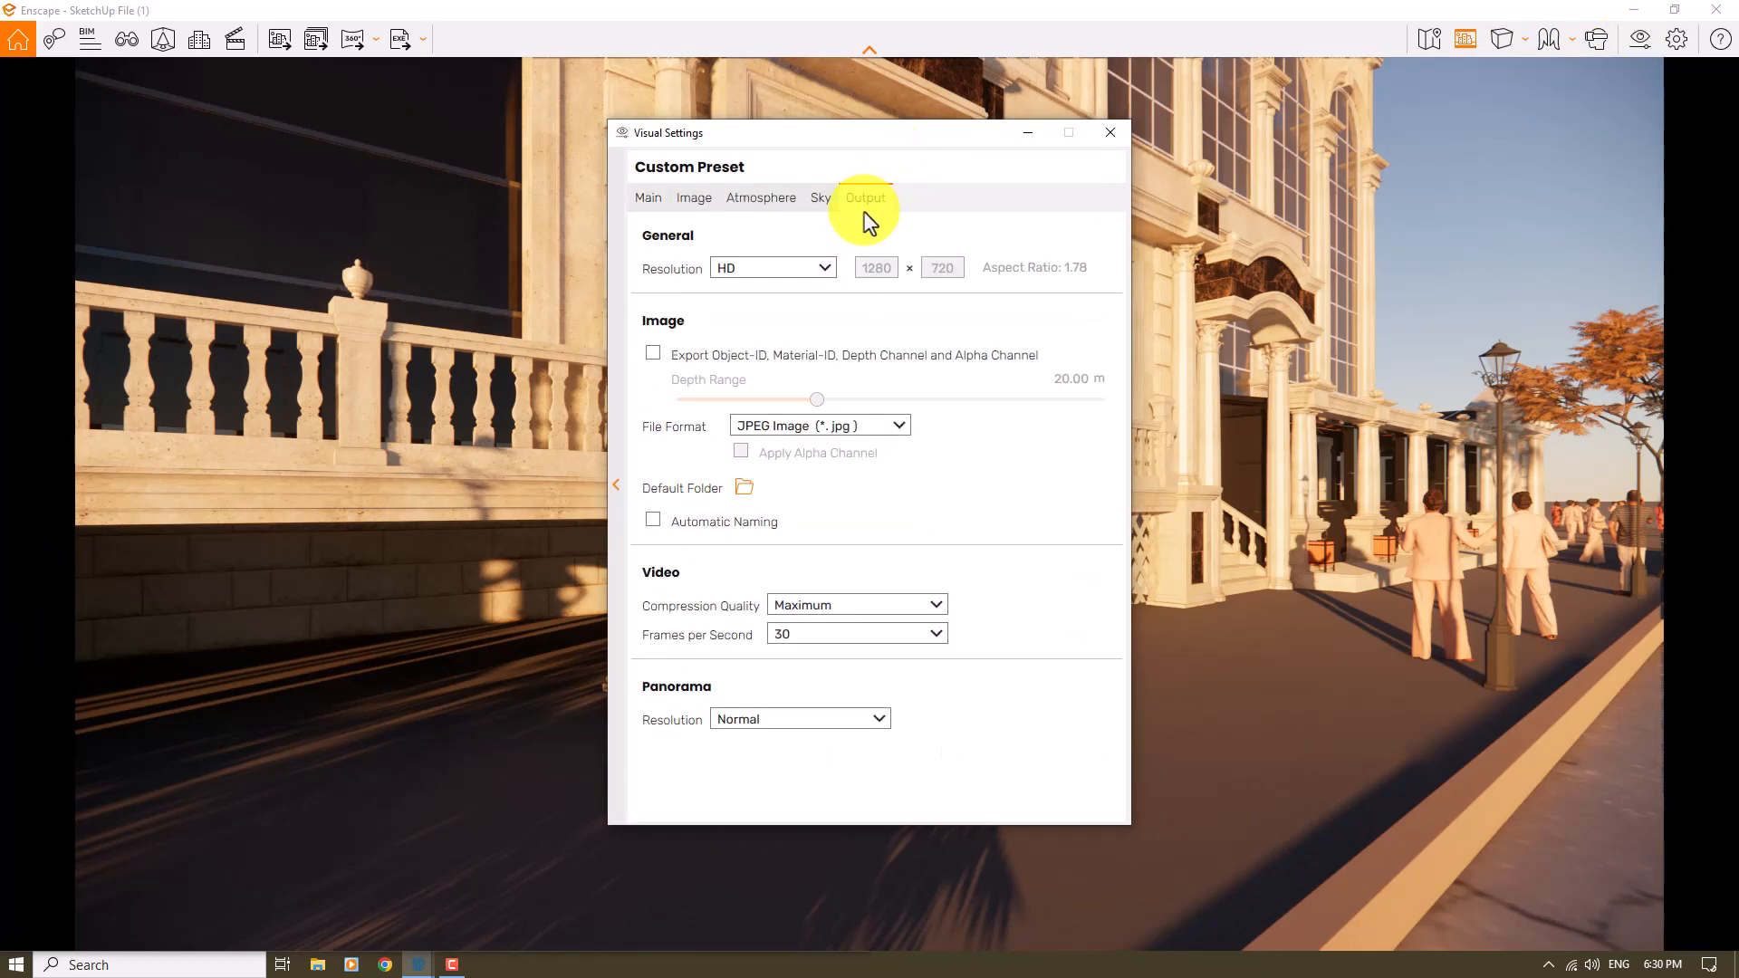
click(774, 271)
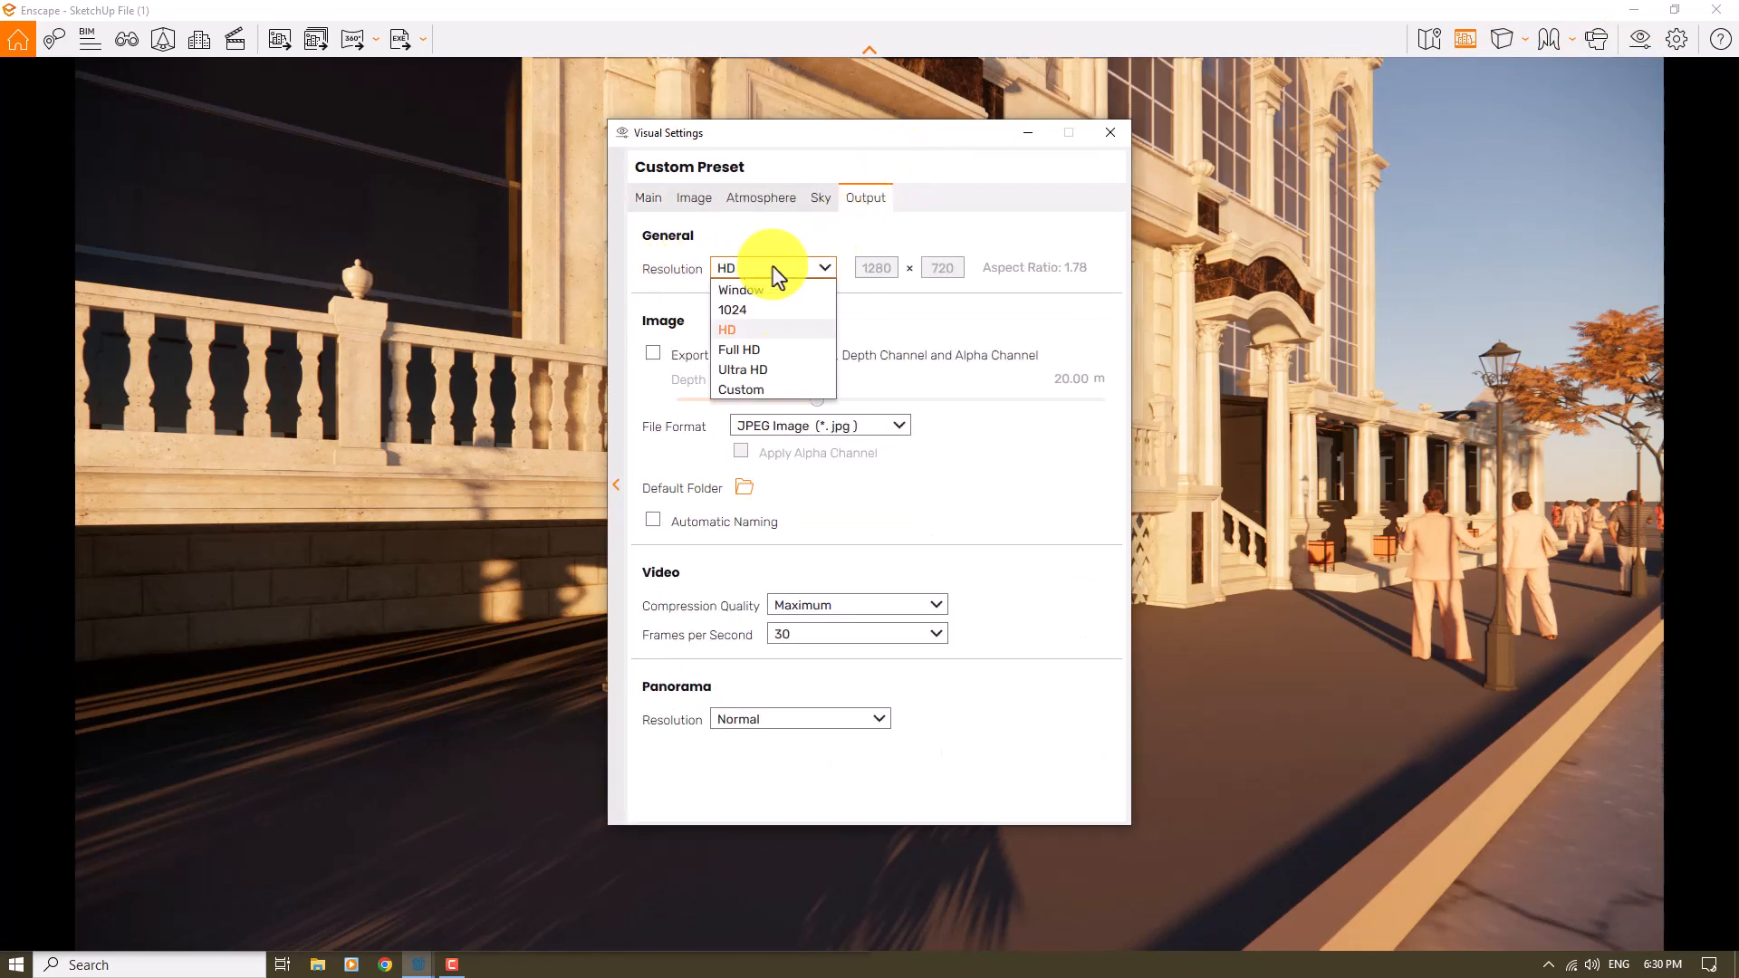
click(759, 392)
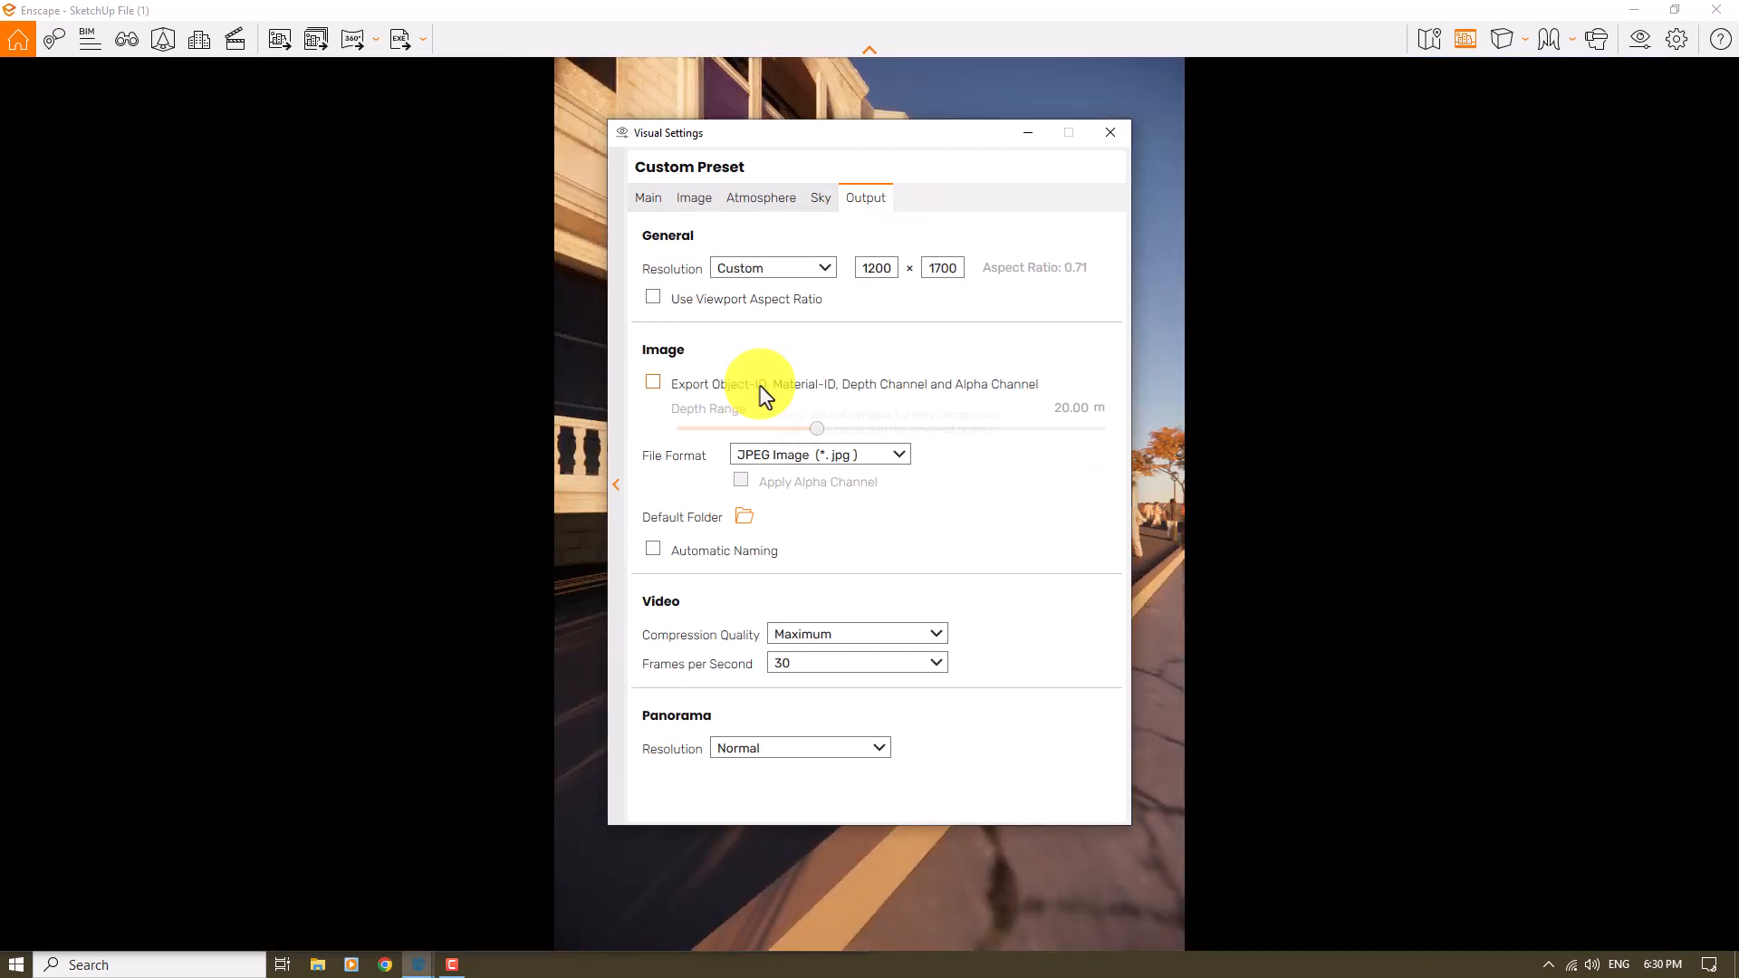
drag(877, 134, 339, 85)
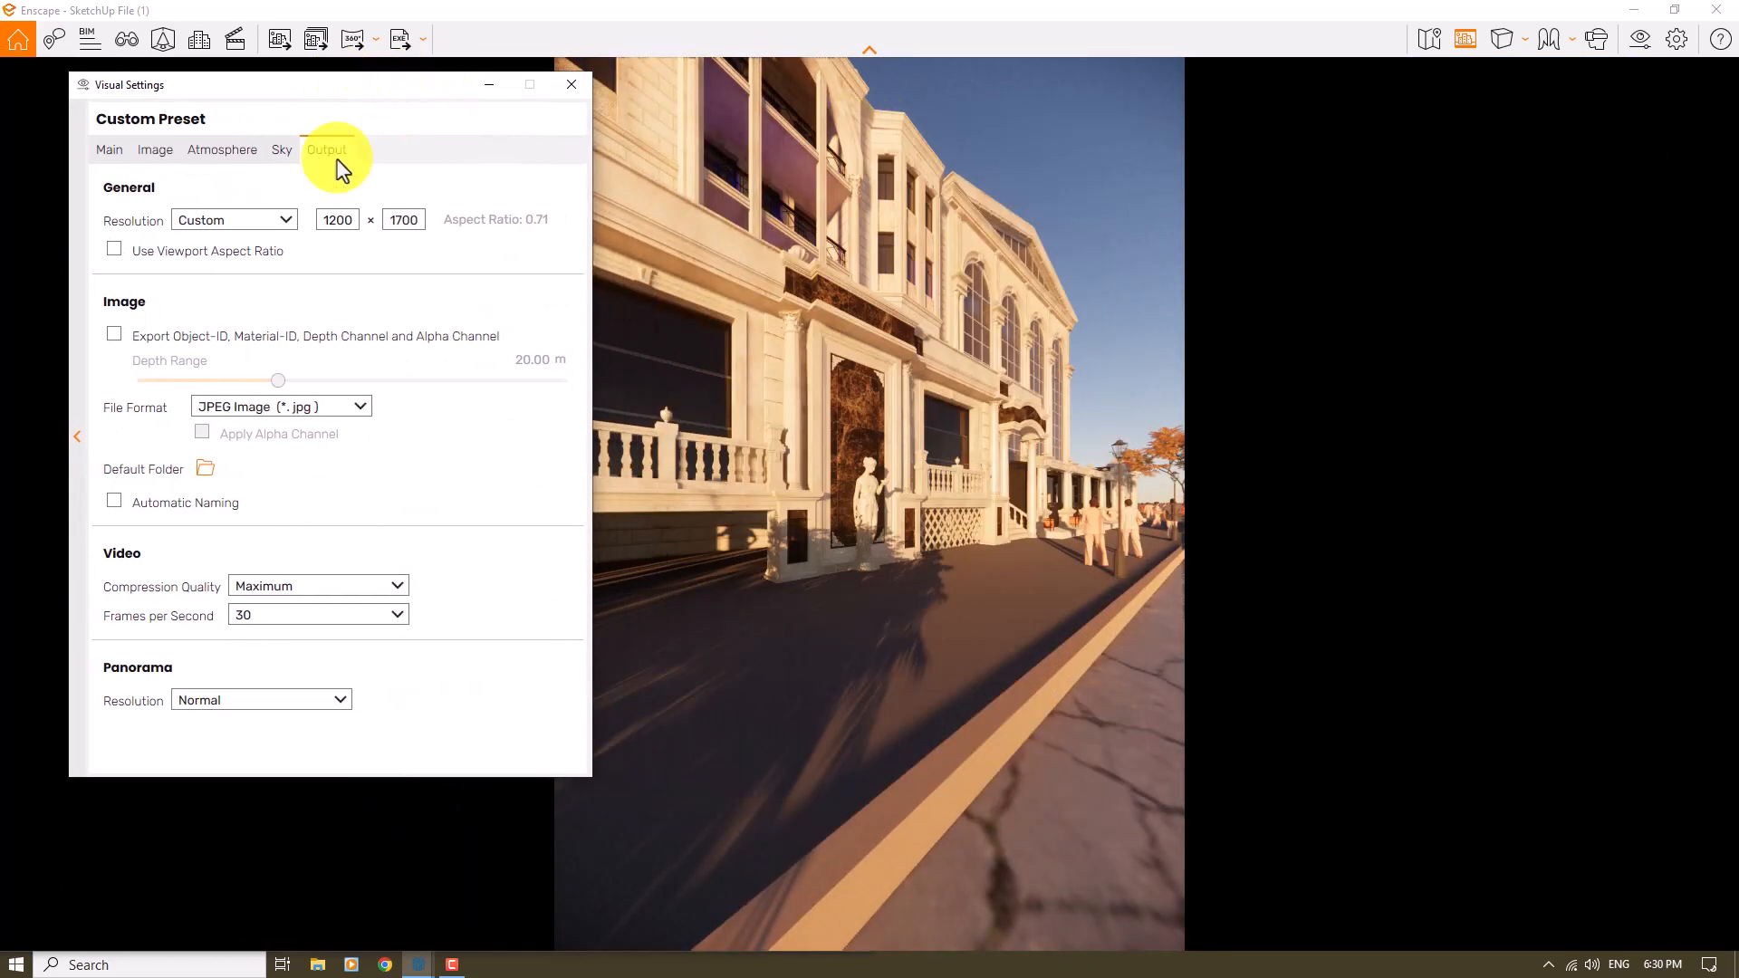
click(331, 227)
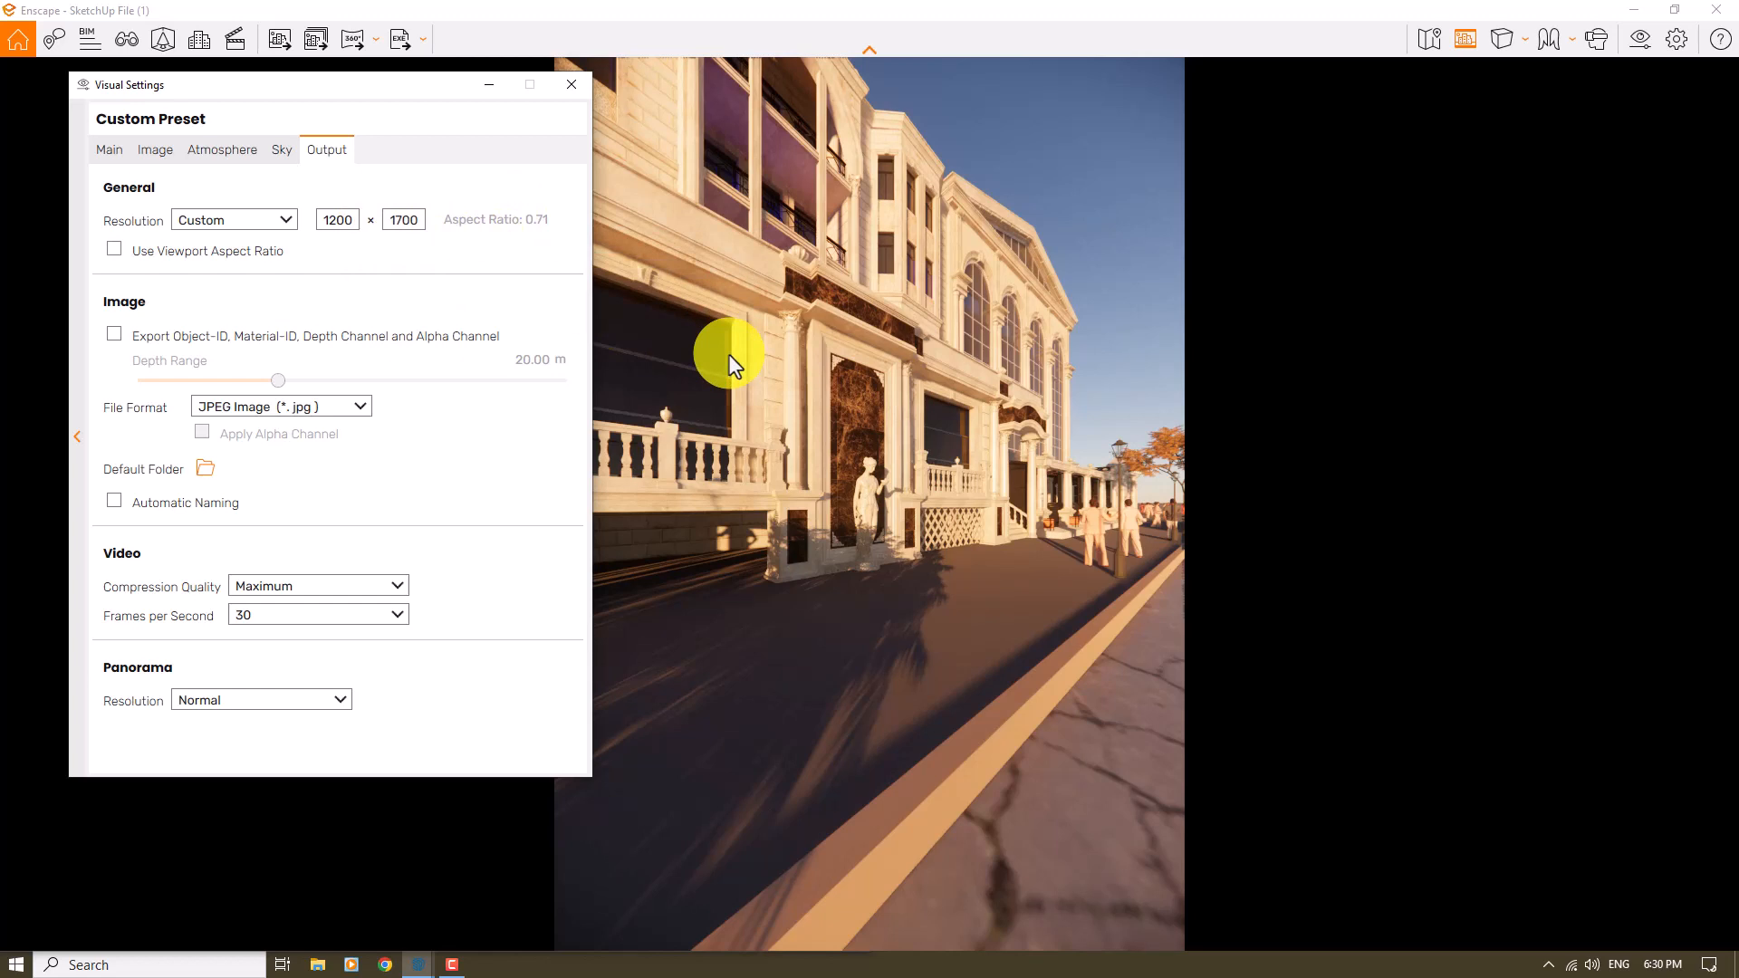
- Set the camera's field of view to 20° and the rendering quality to High in the visual settings
click(106, 152)
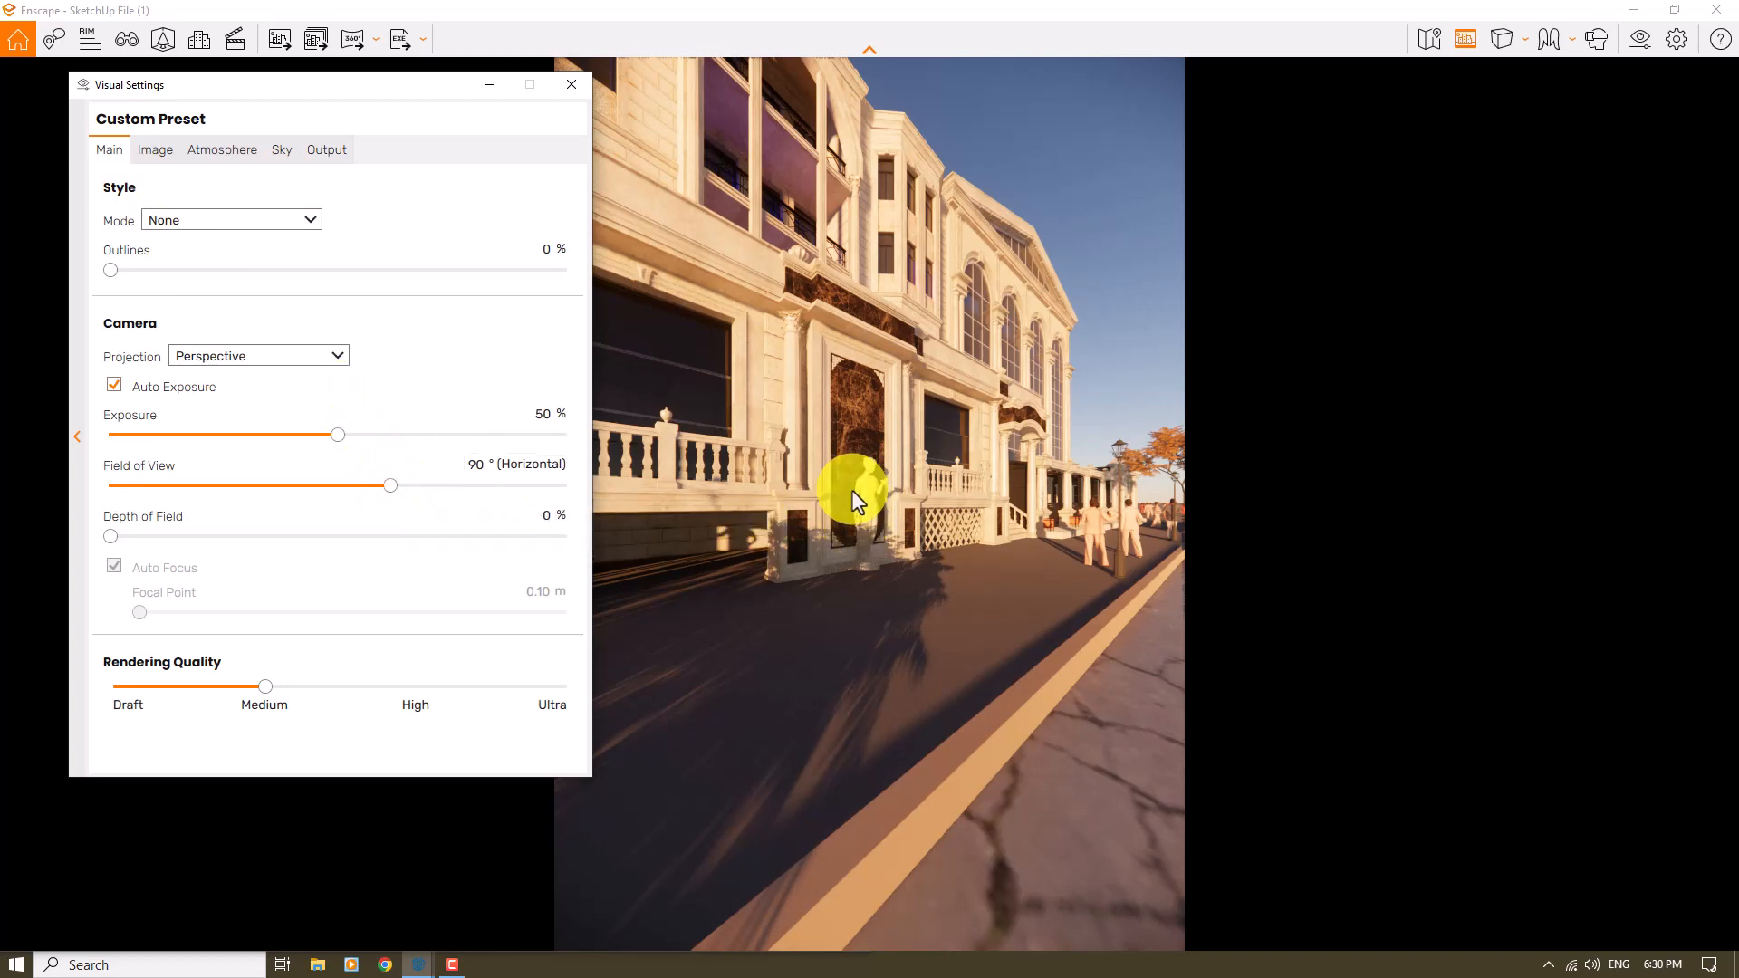
click(377, 486)
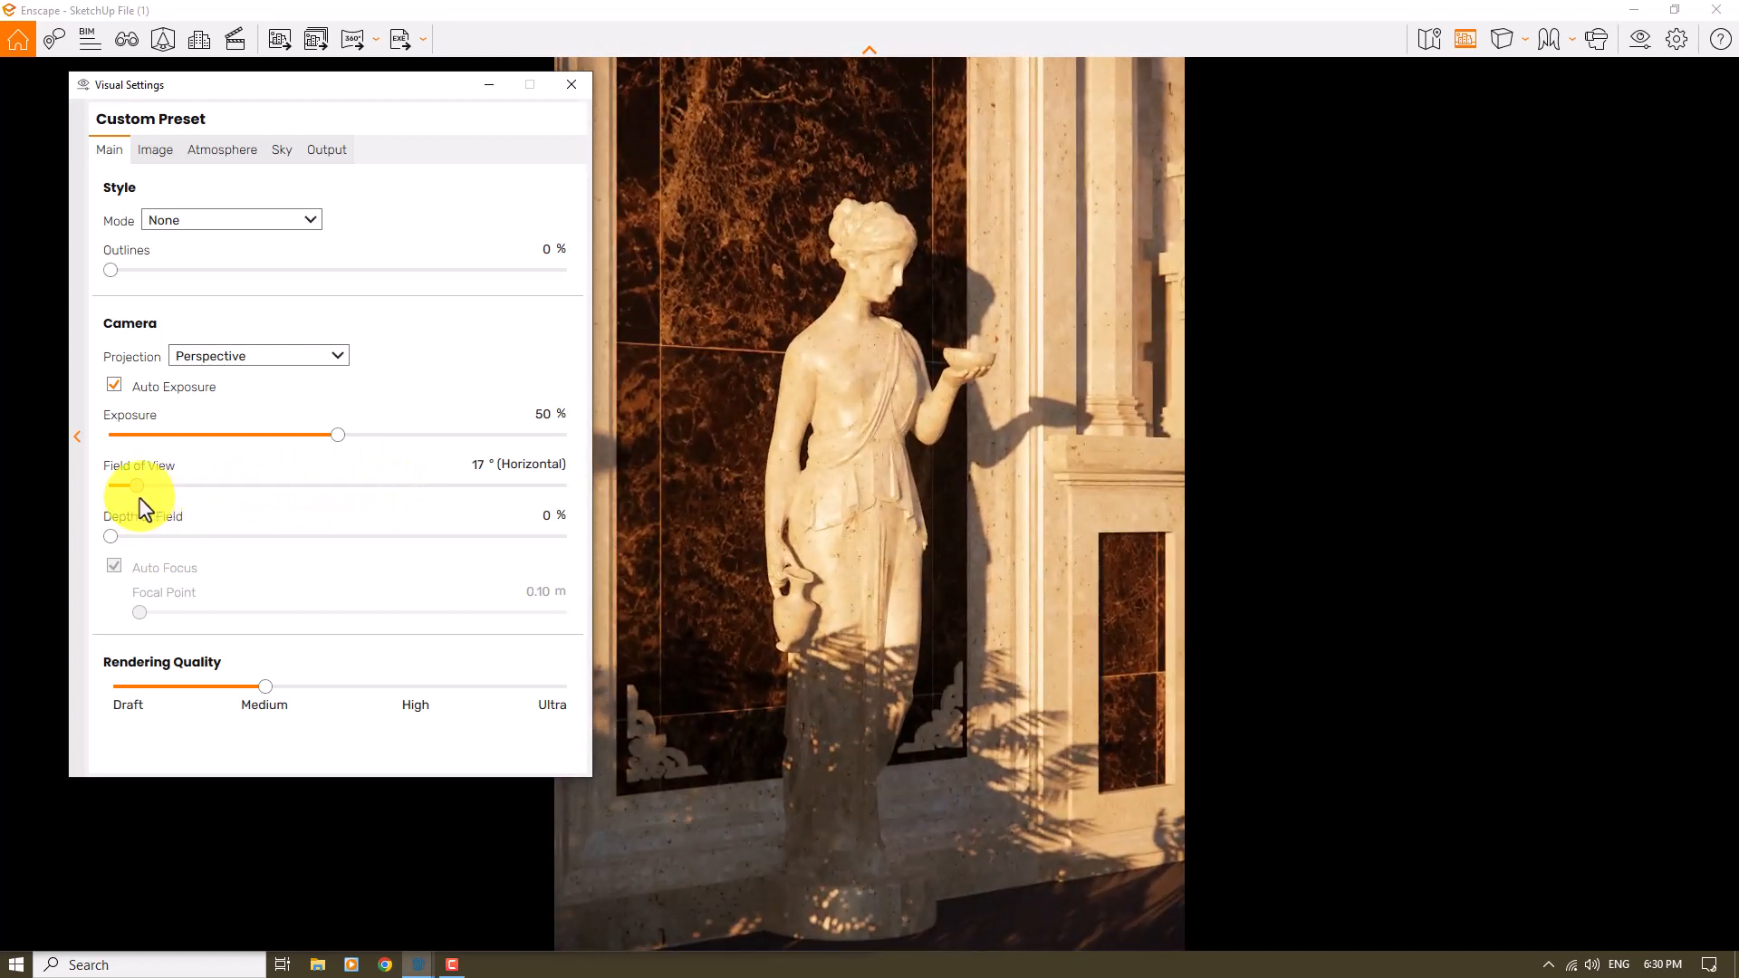
drag(145, 509, 151, 510)
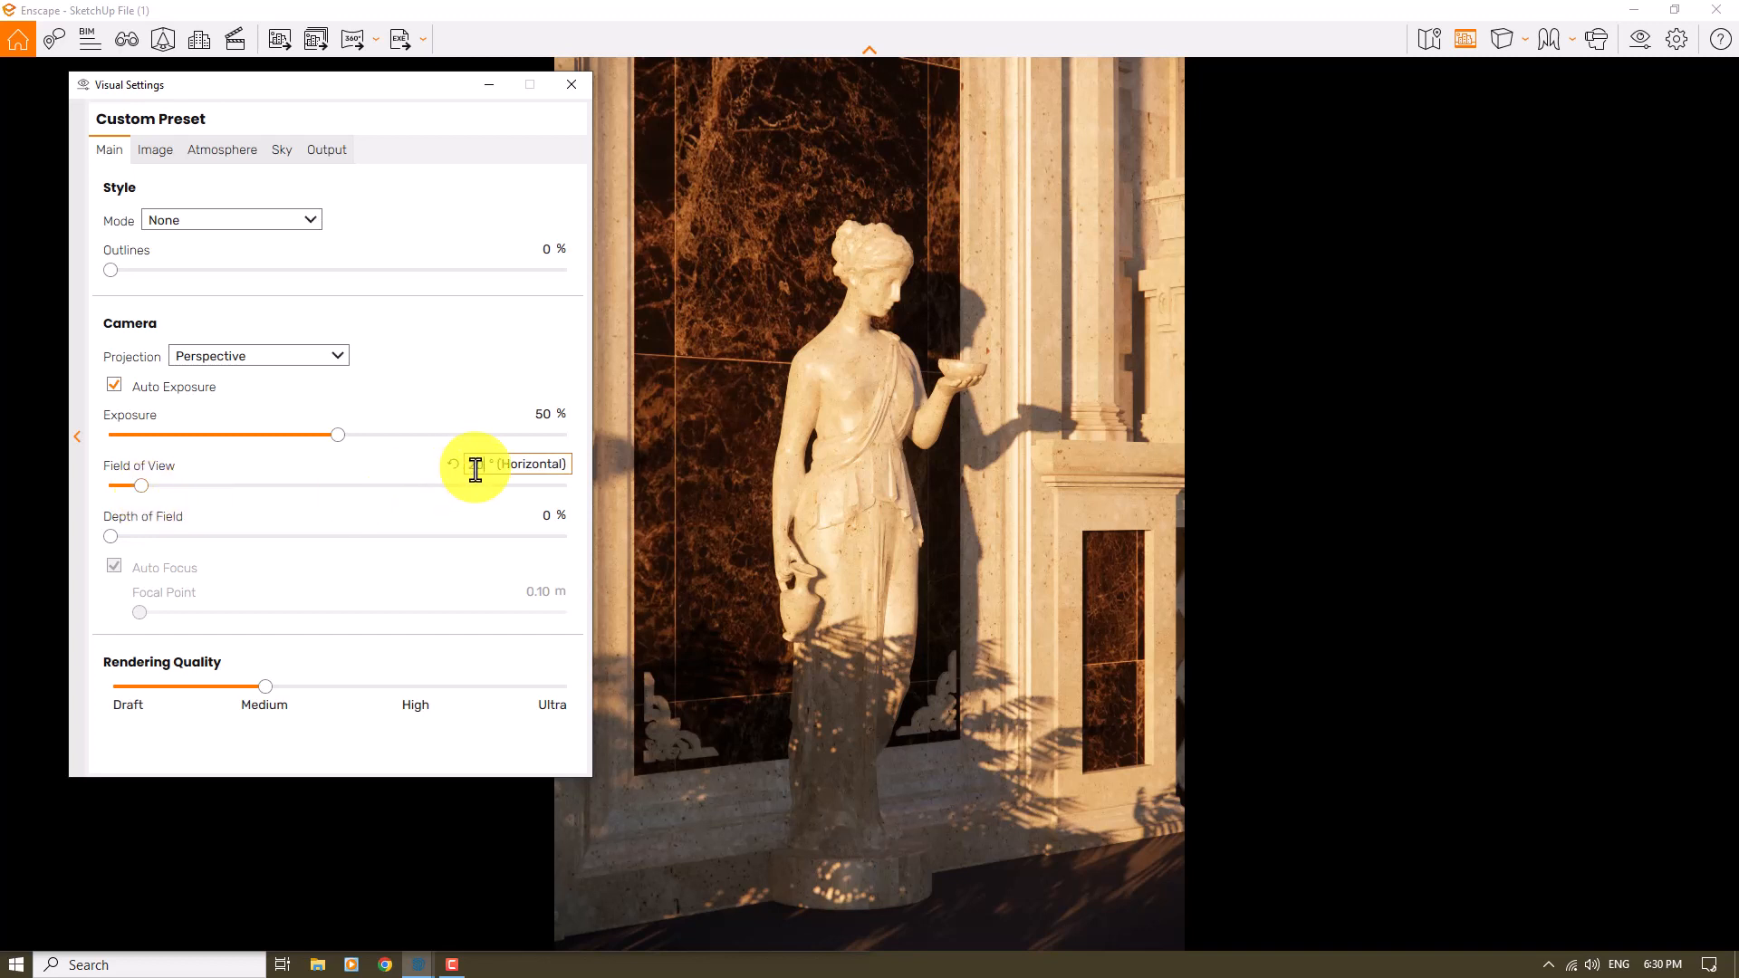
key(Return)
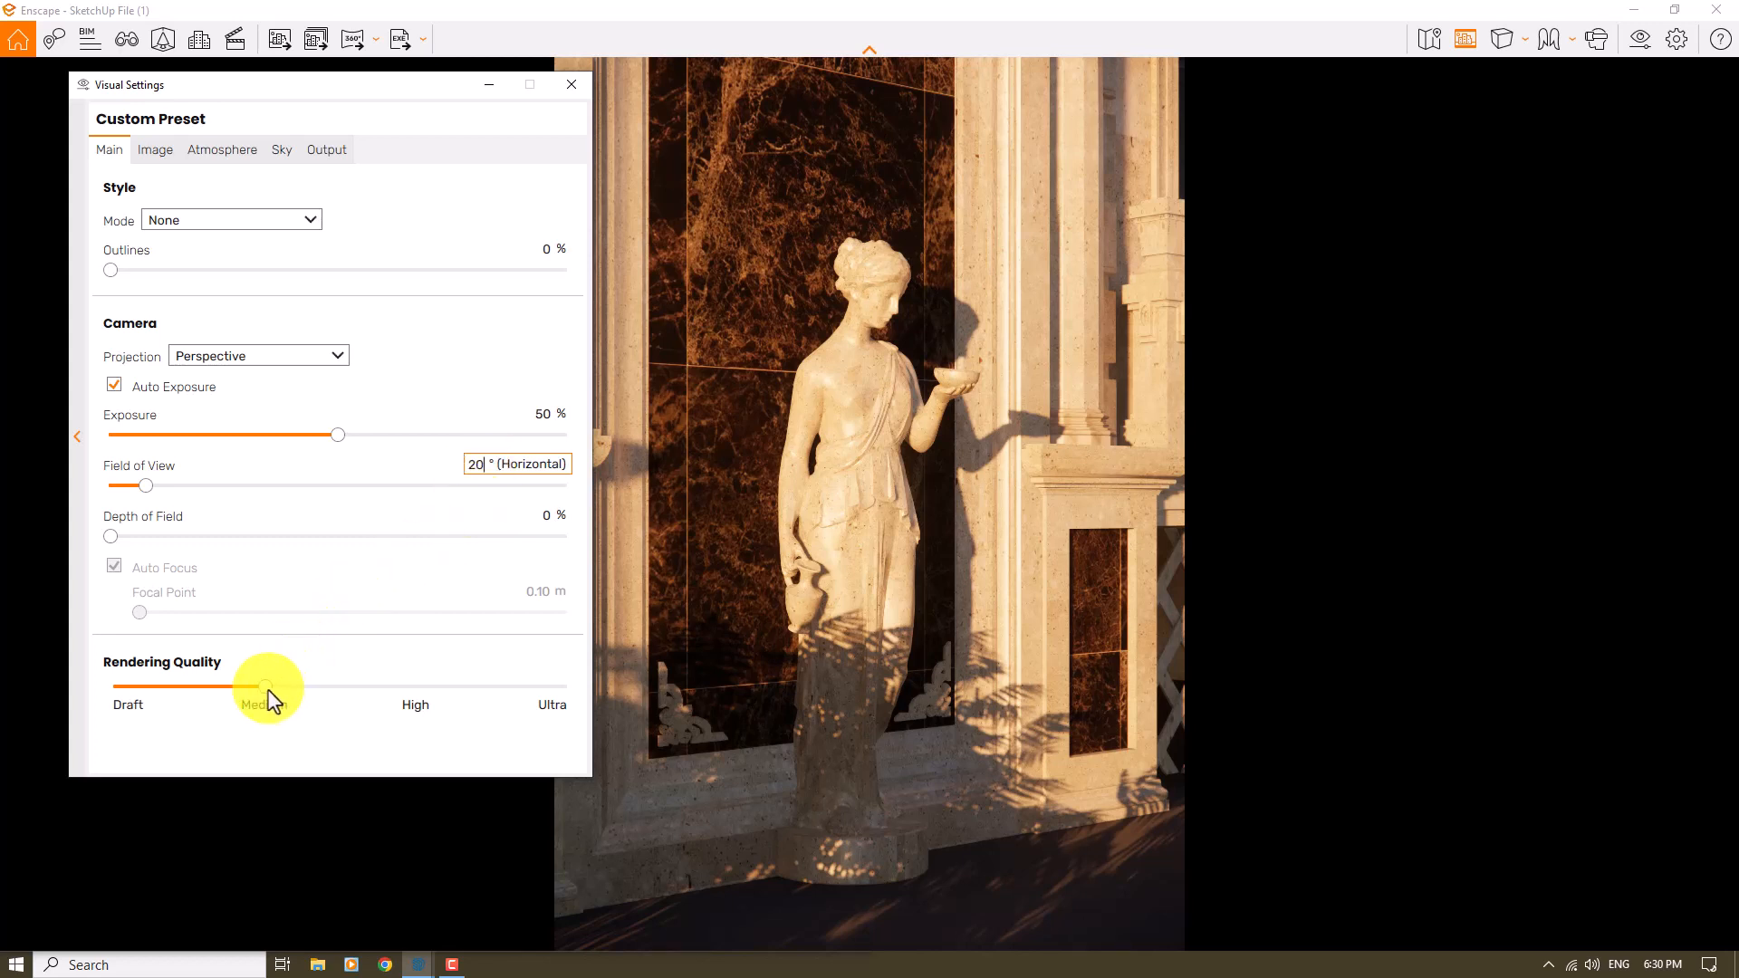
drag(265, 696, 413, 694)
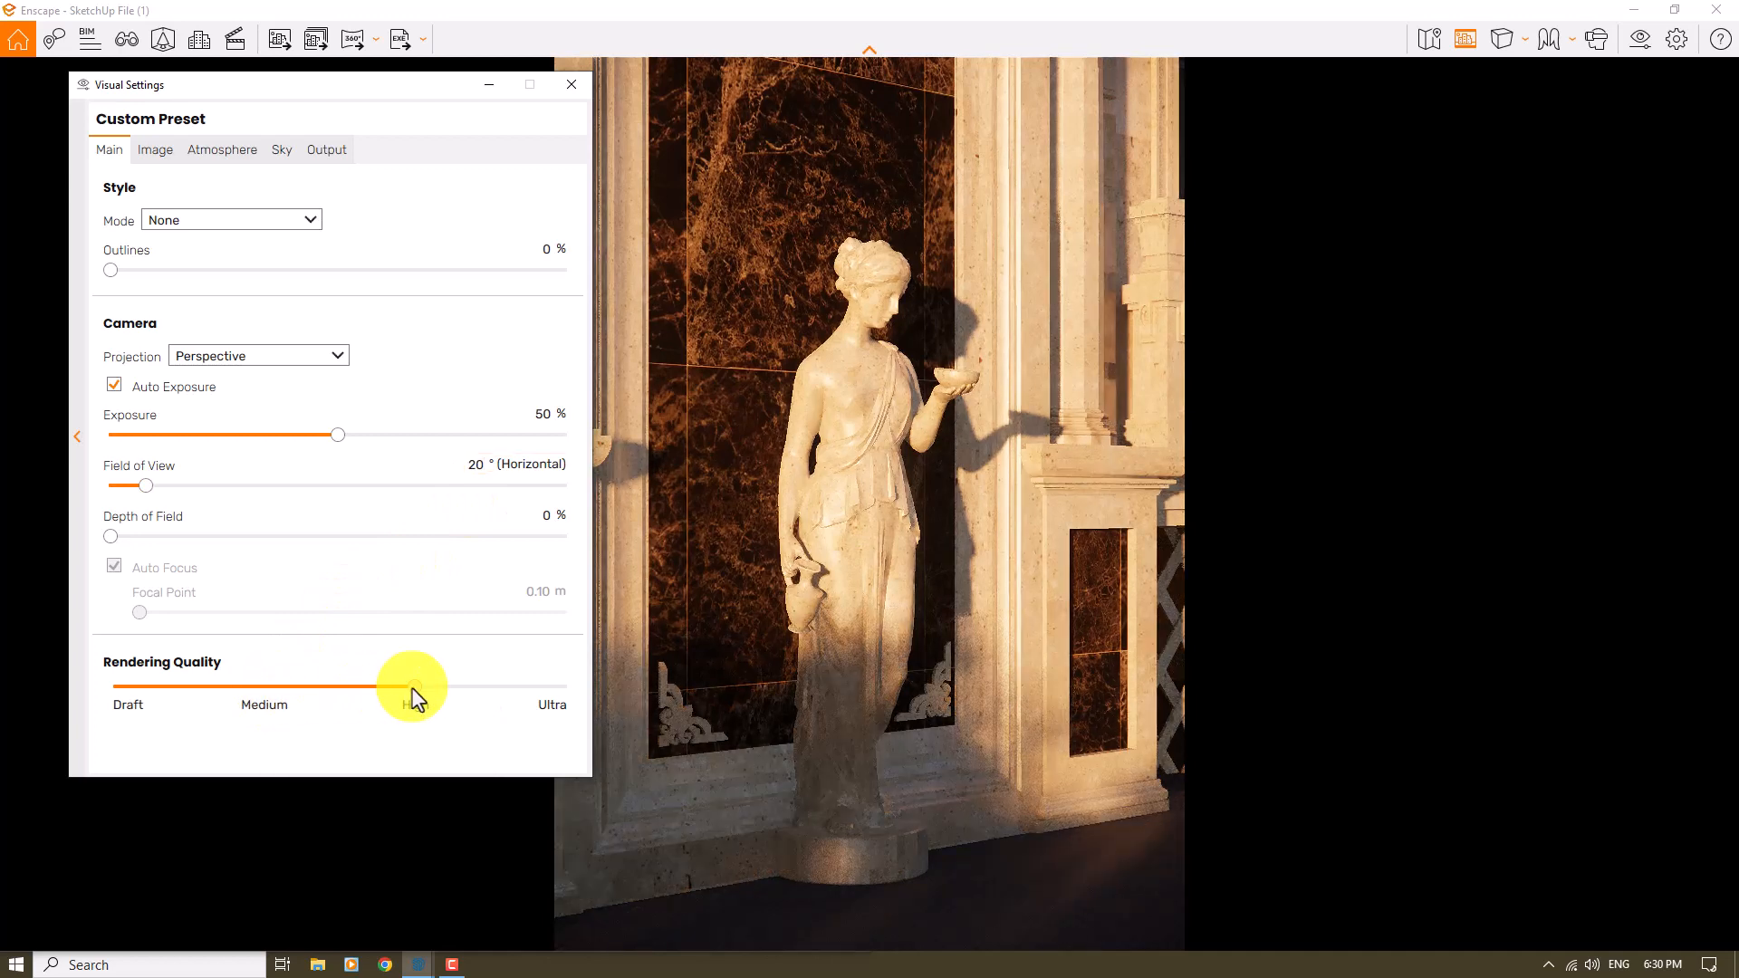
click(572, 86)
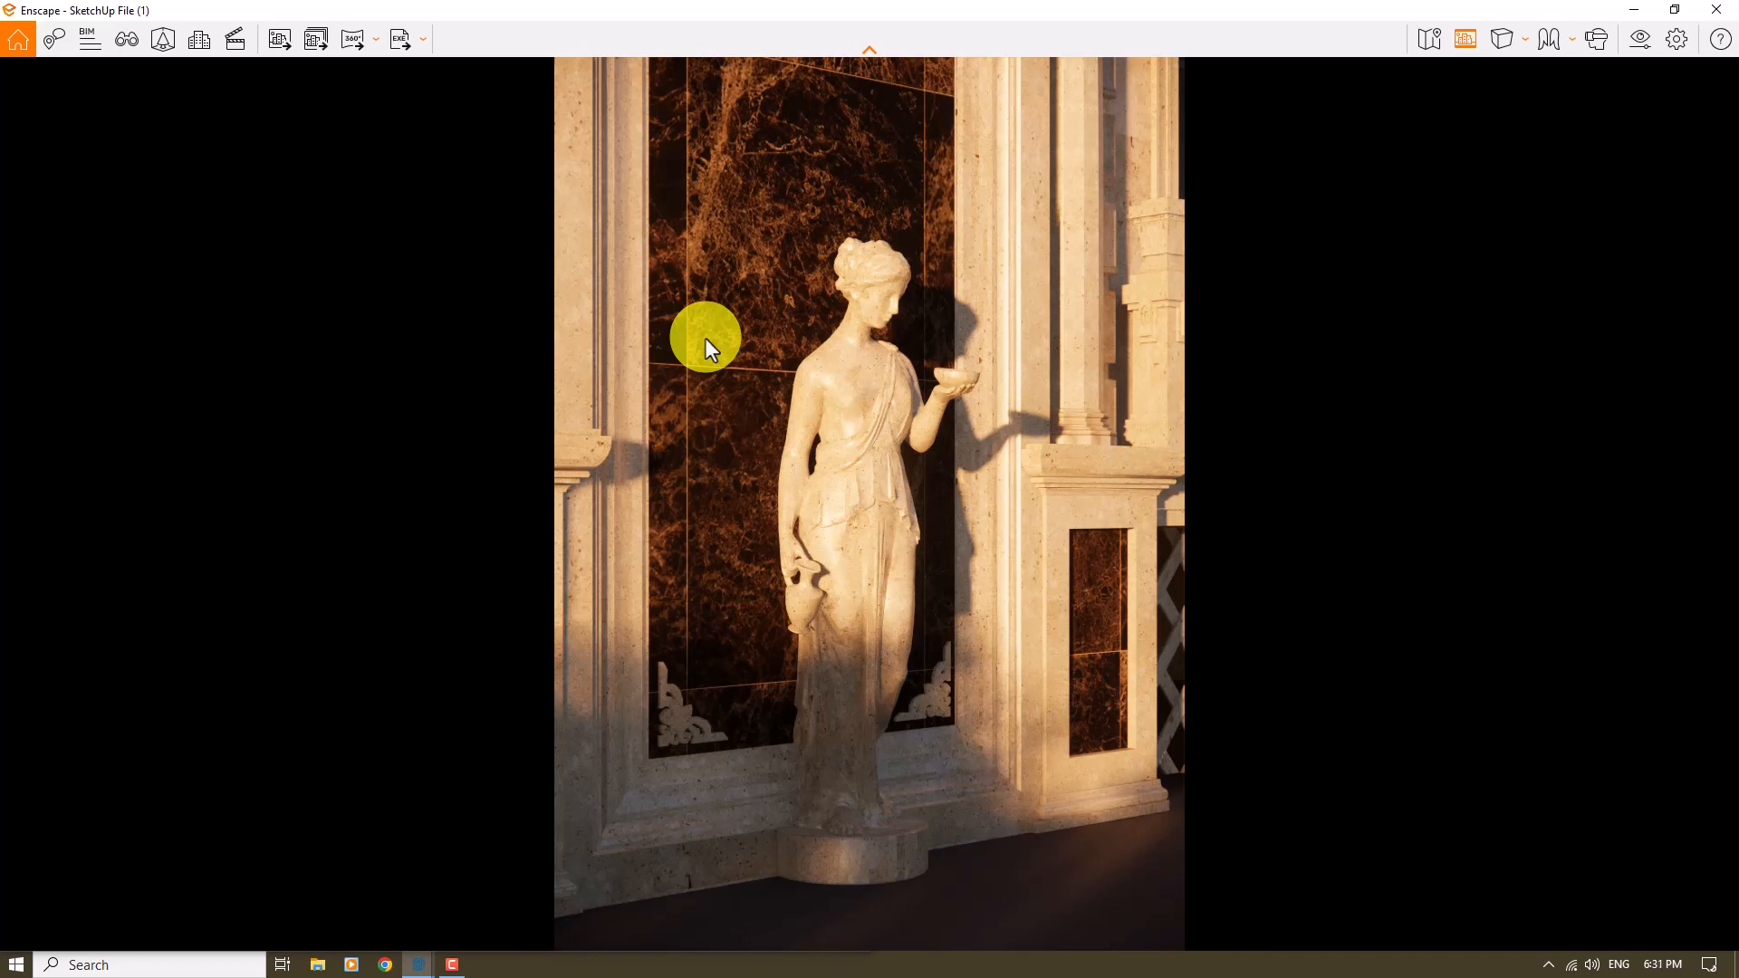
- Change the time of day so warm low sunlight lights the whole statue without the shadow over its lower half
shift+right_drag(706, 339, 704, 339)
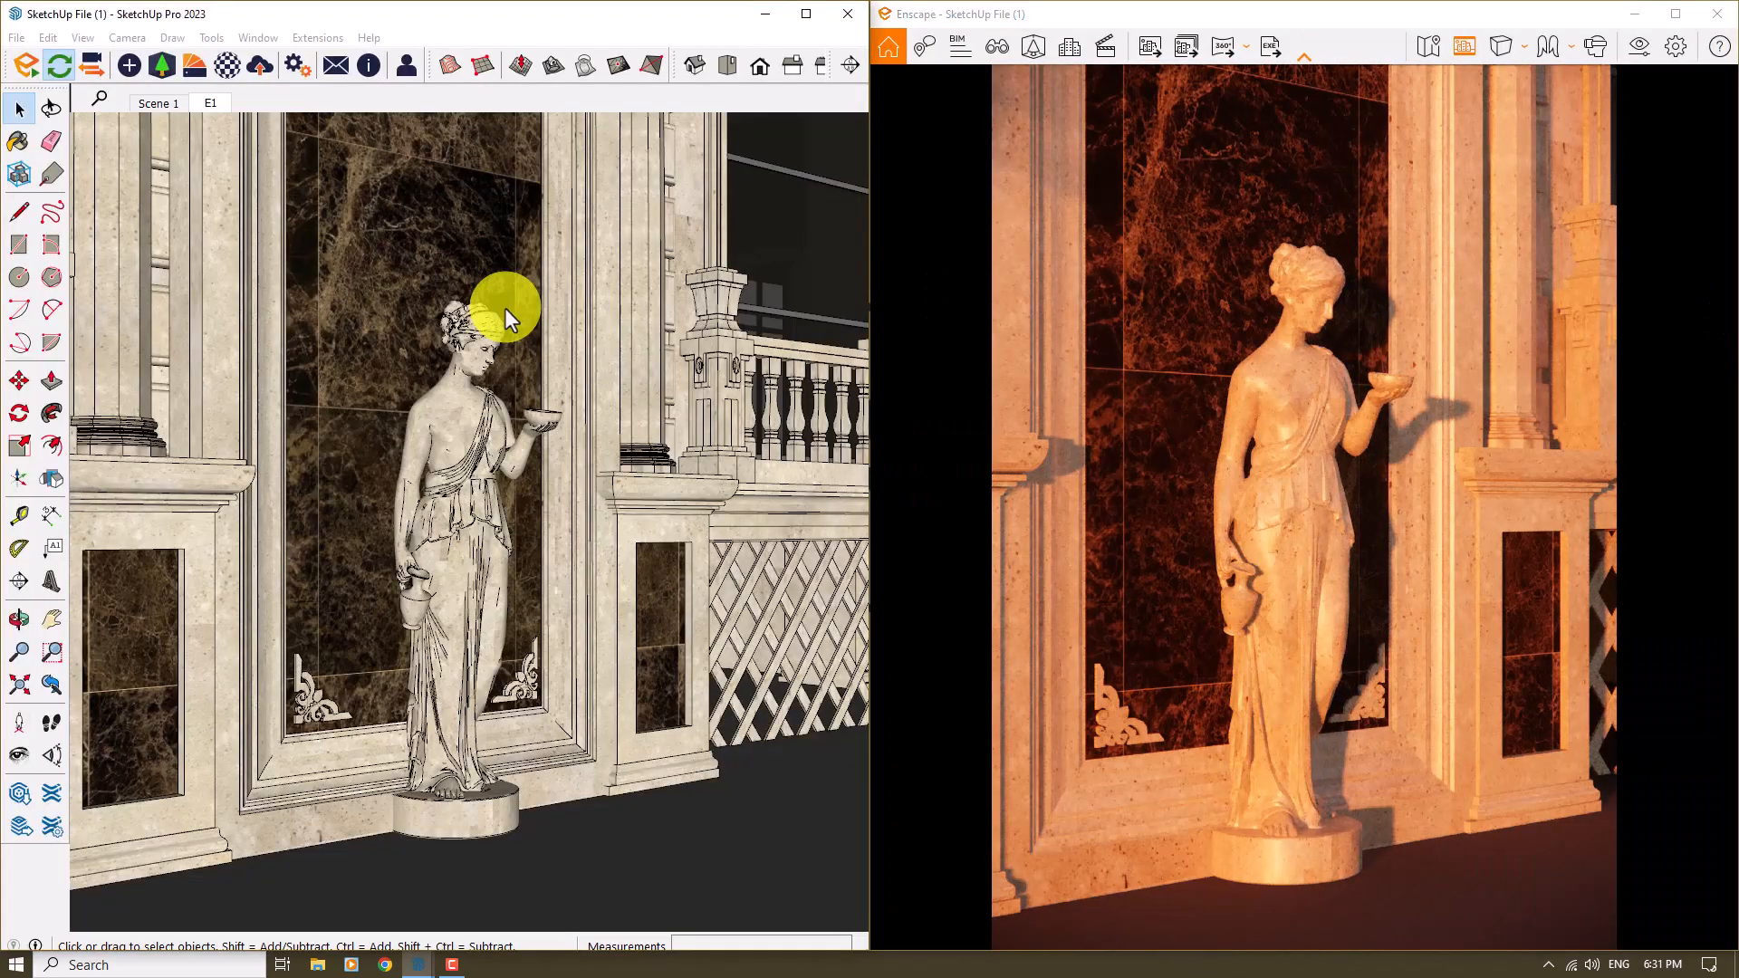
- Sample the dark marble behind the statue to load its emperador material in the Enscape Material Editor
scroll(489, 299, up, 5)
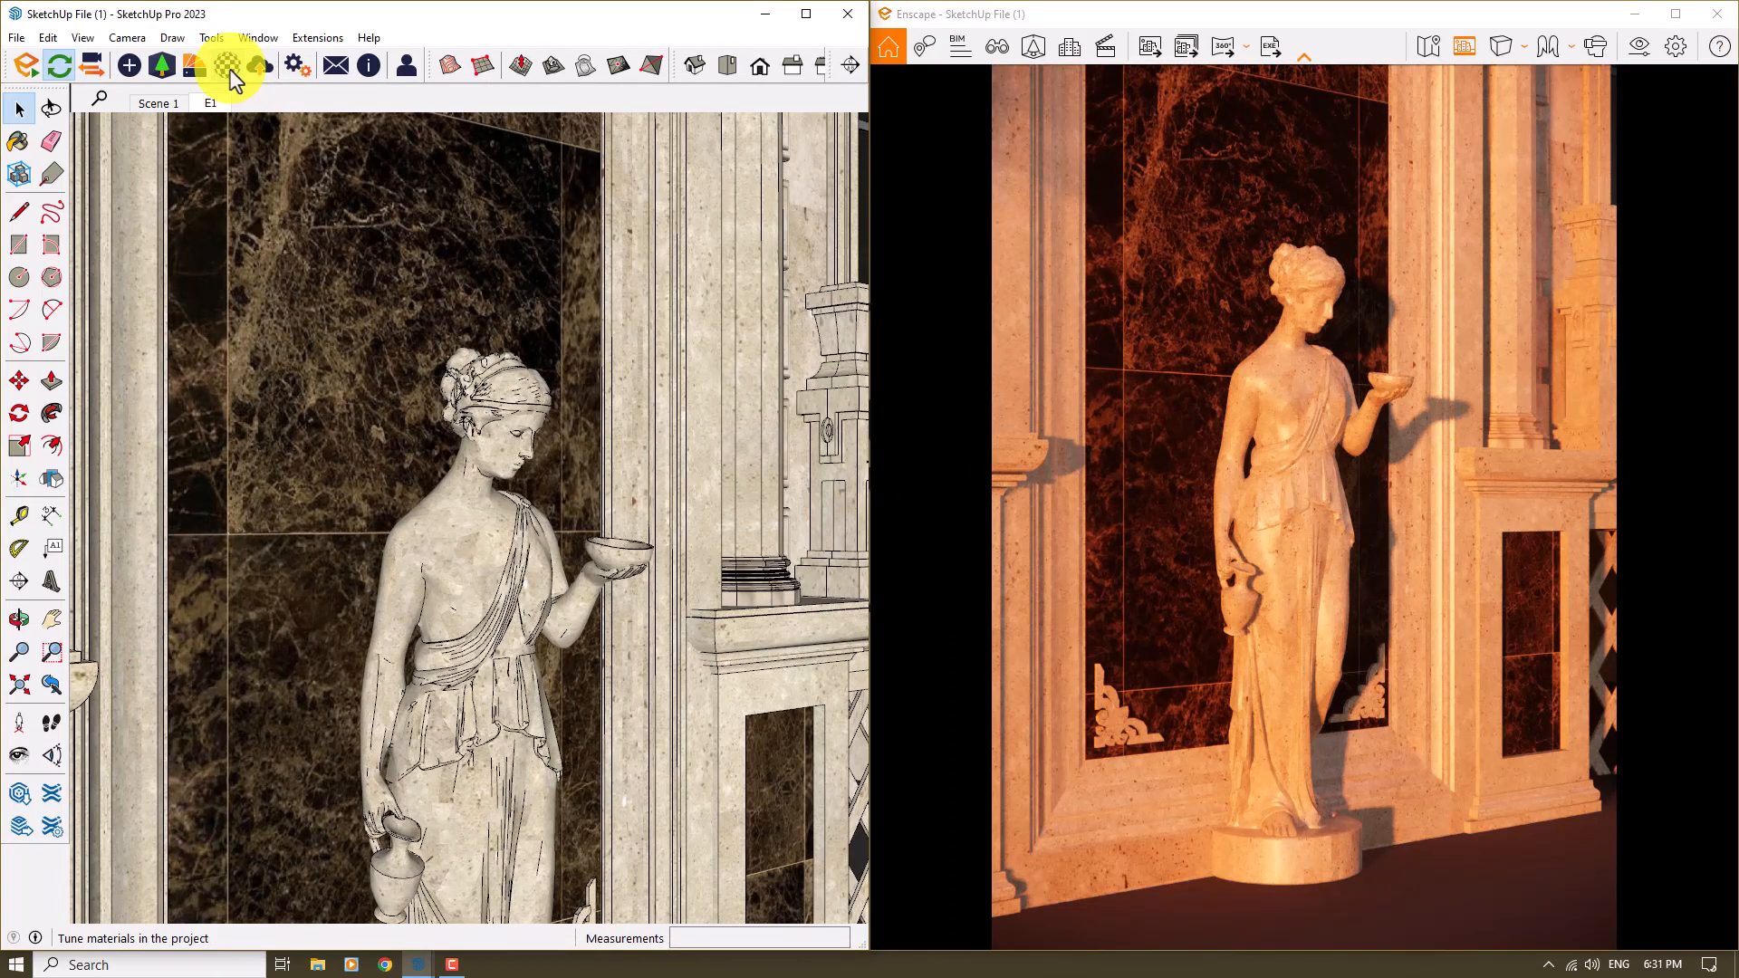
click(229, 67)
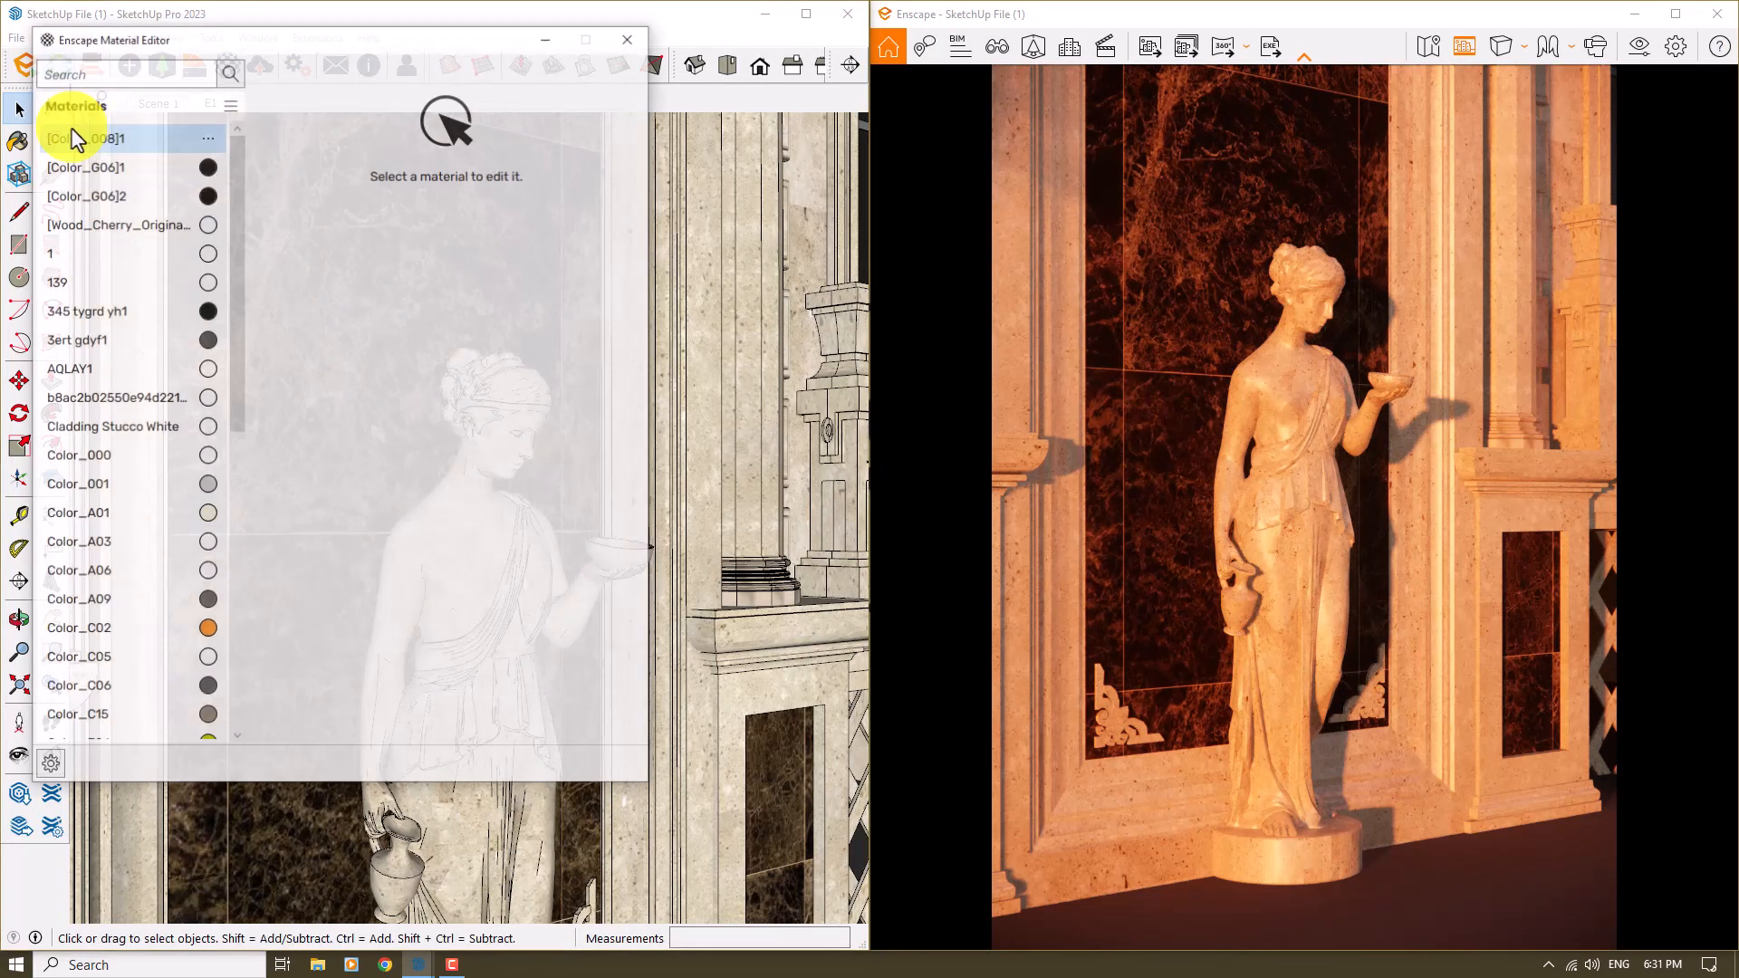
click(20, 145)
drag(407, 41, 533, 443)
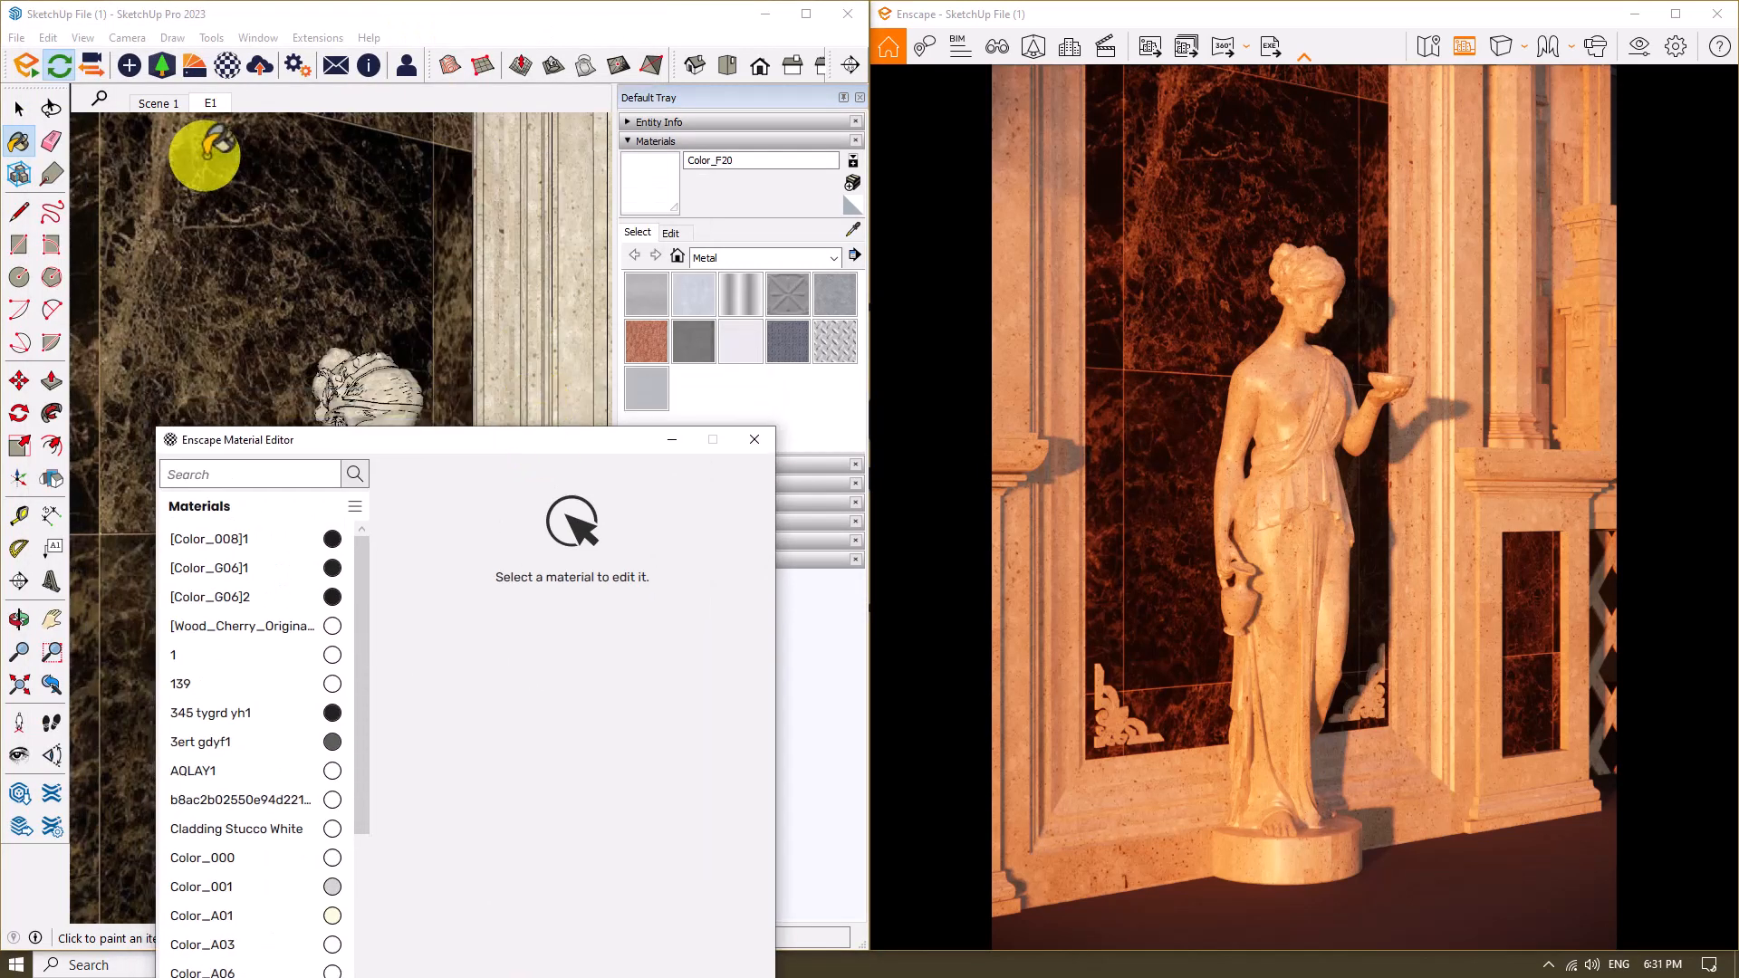
click(844, 227)
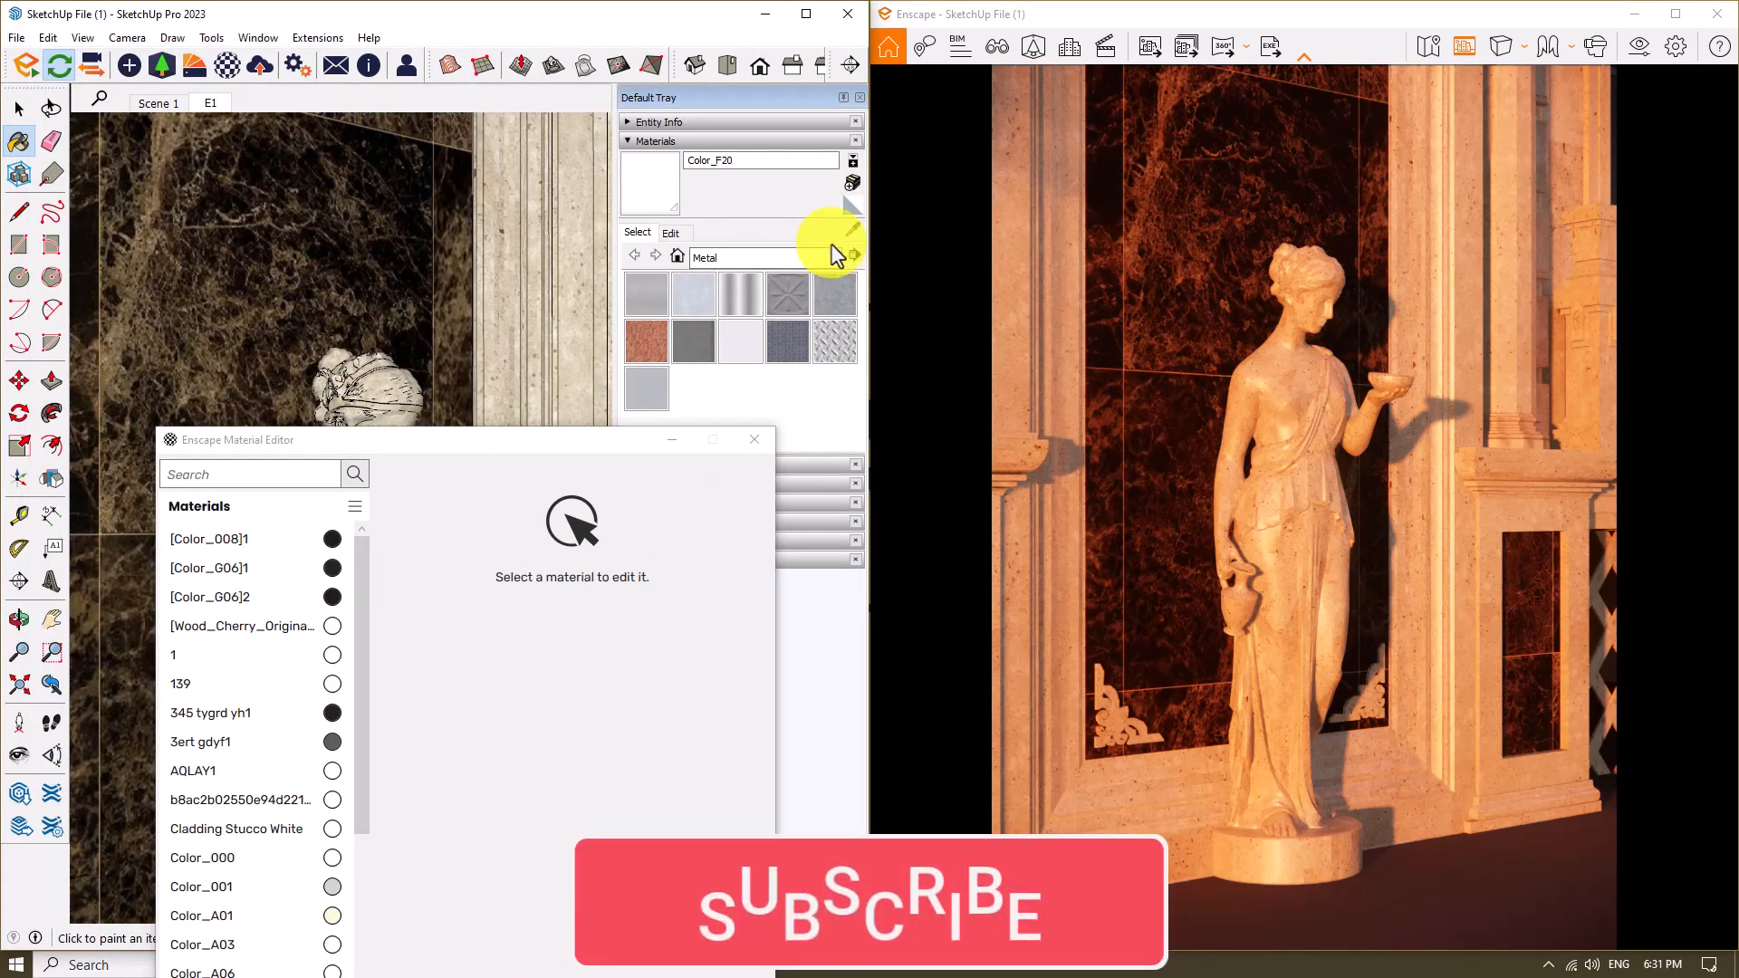
click(391, 285)
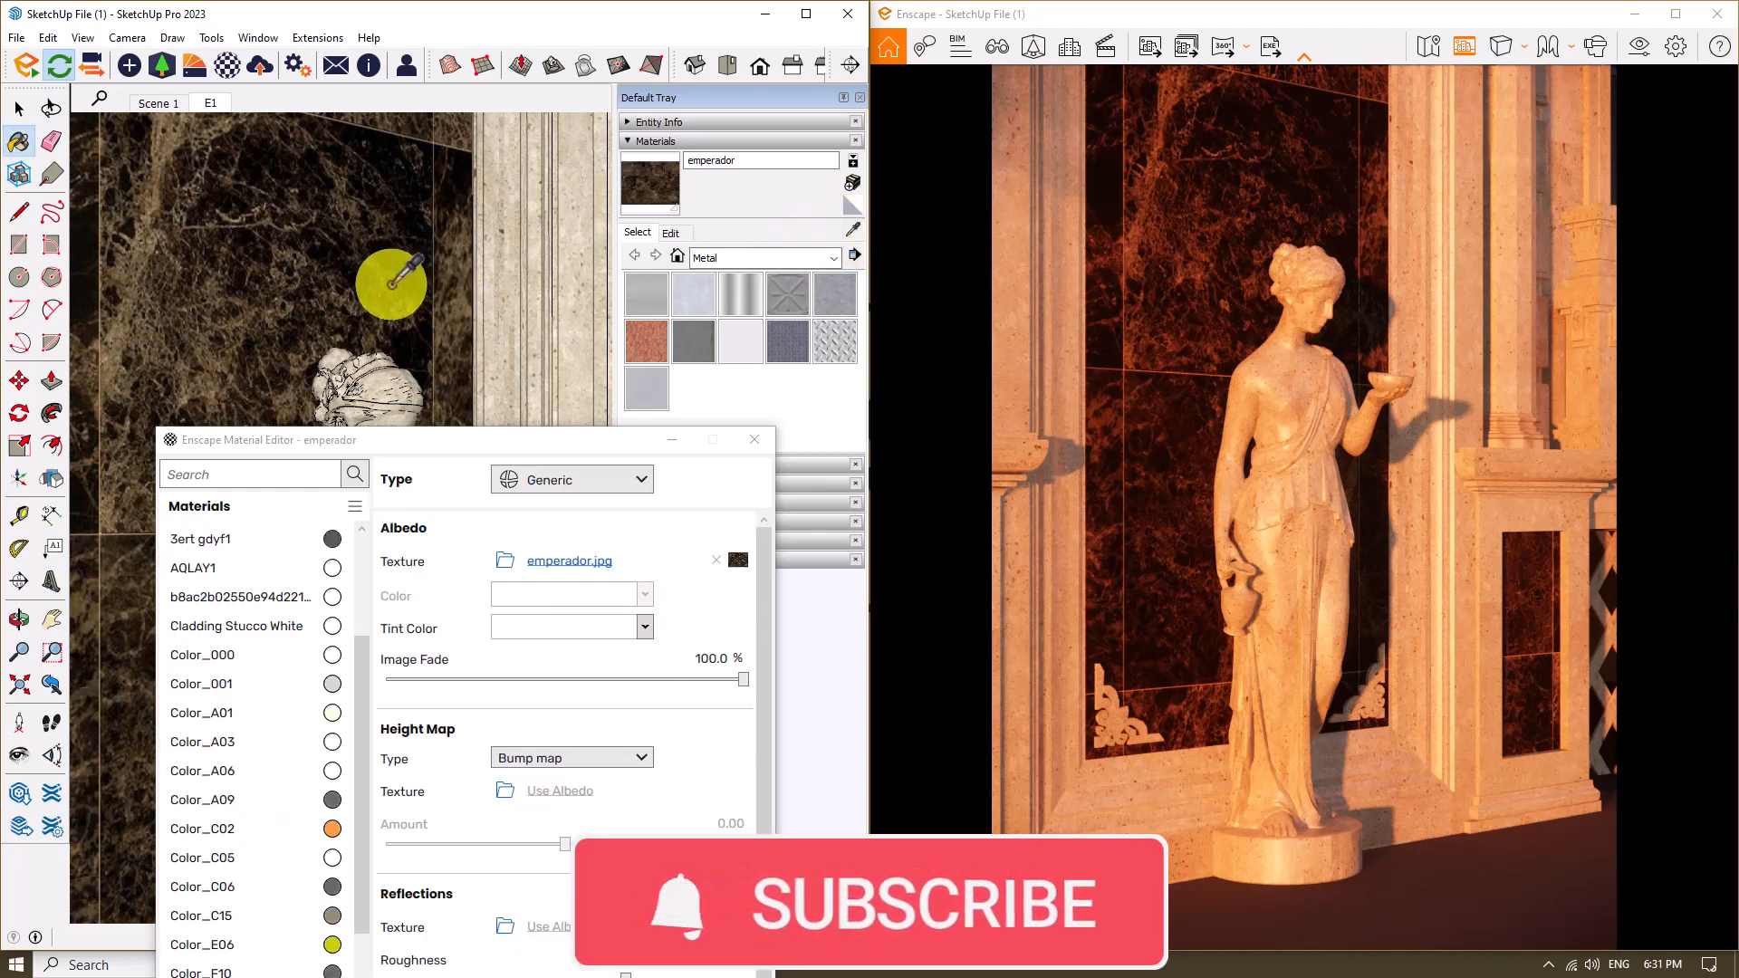
- Set the emperador albedo texture's explicit width and height to 5 m each and close the material editor
drag(446, 445, 331, 285)
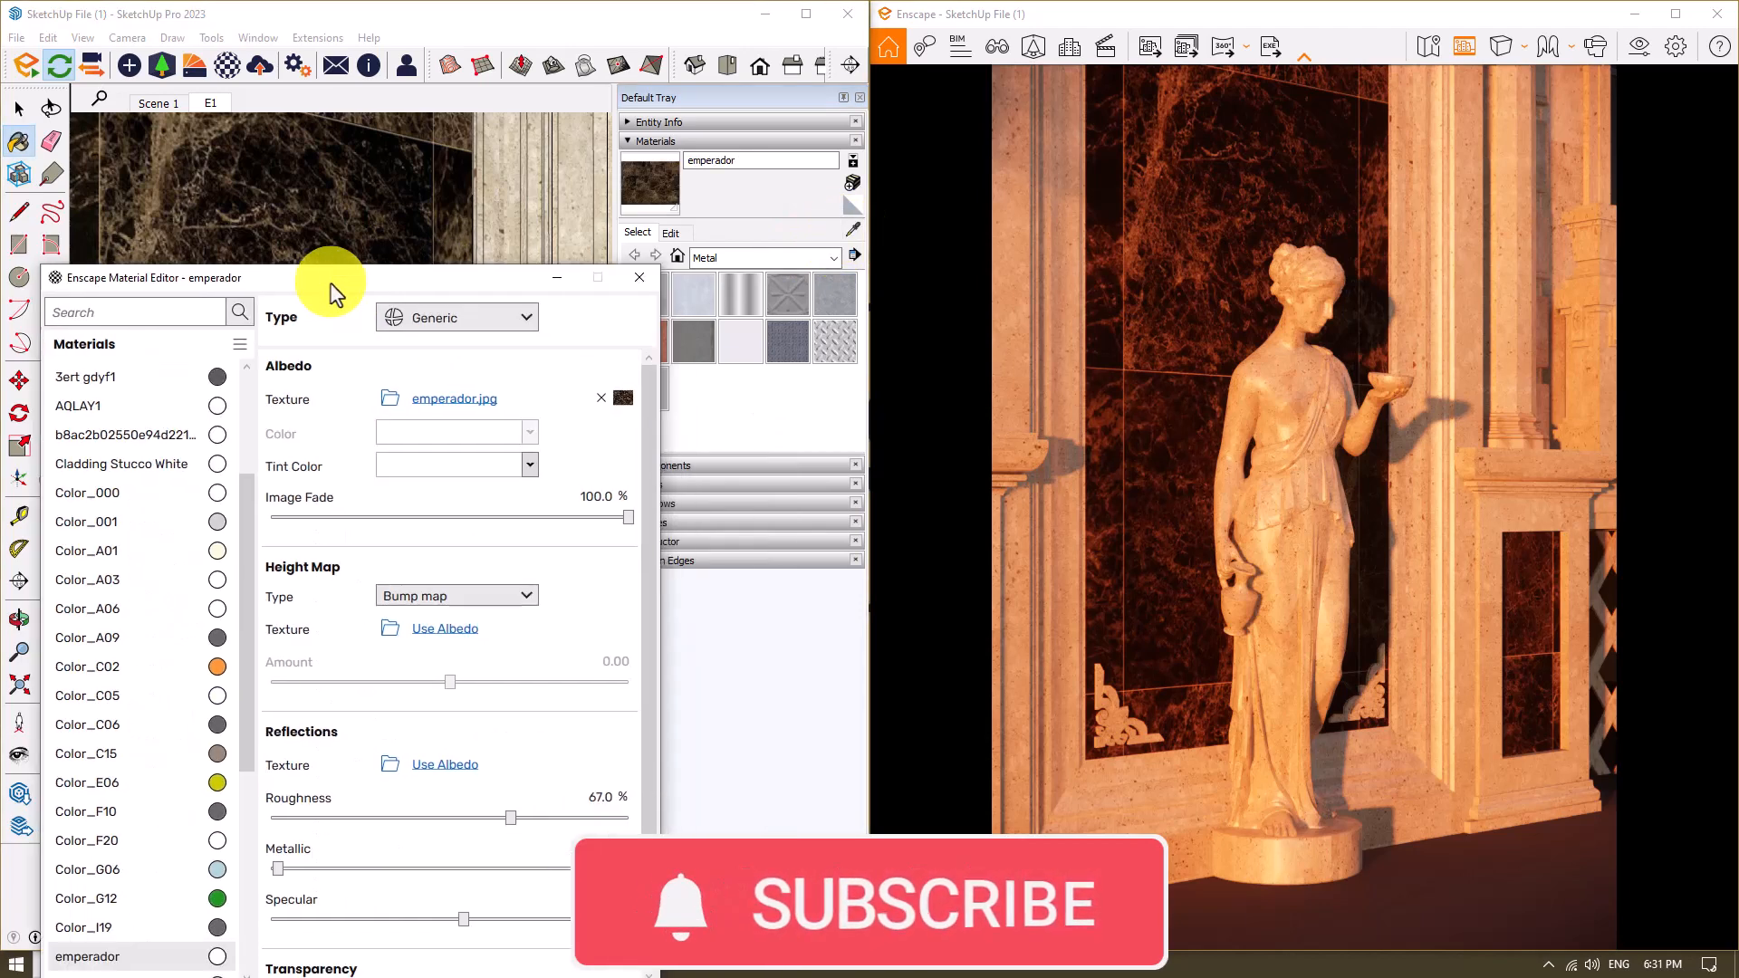
click(624, 398)
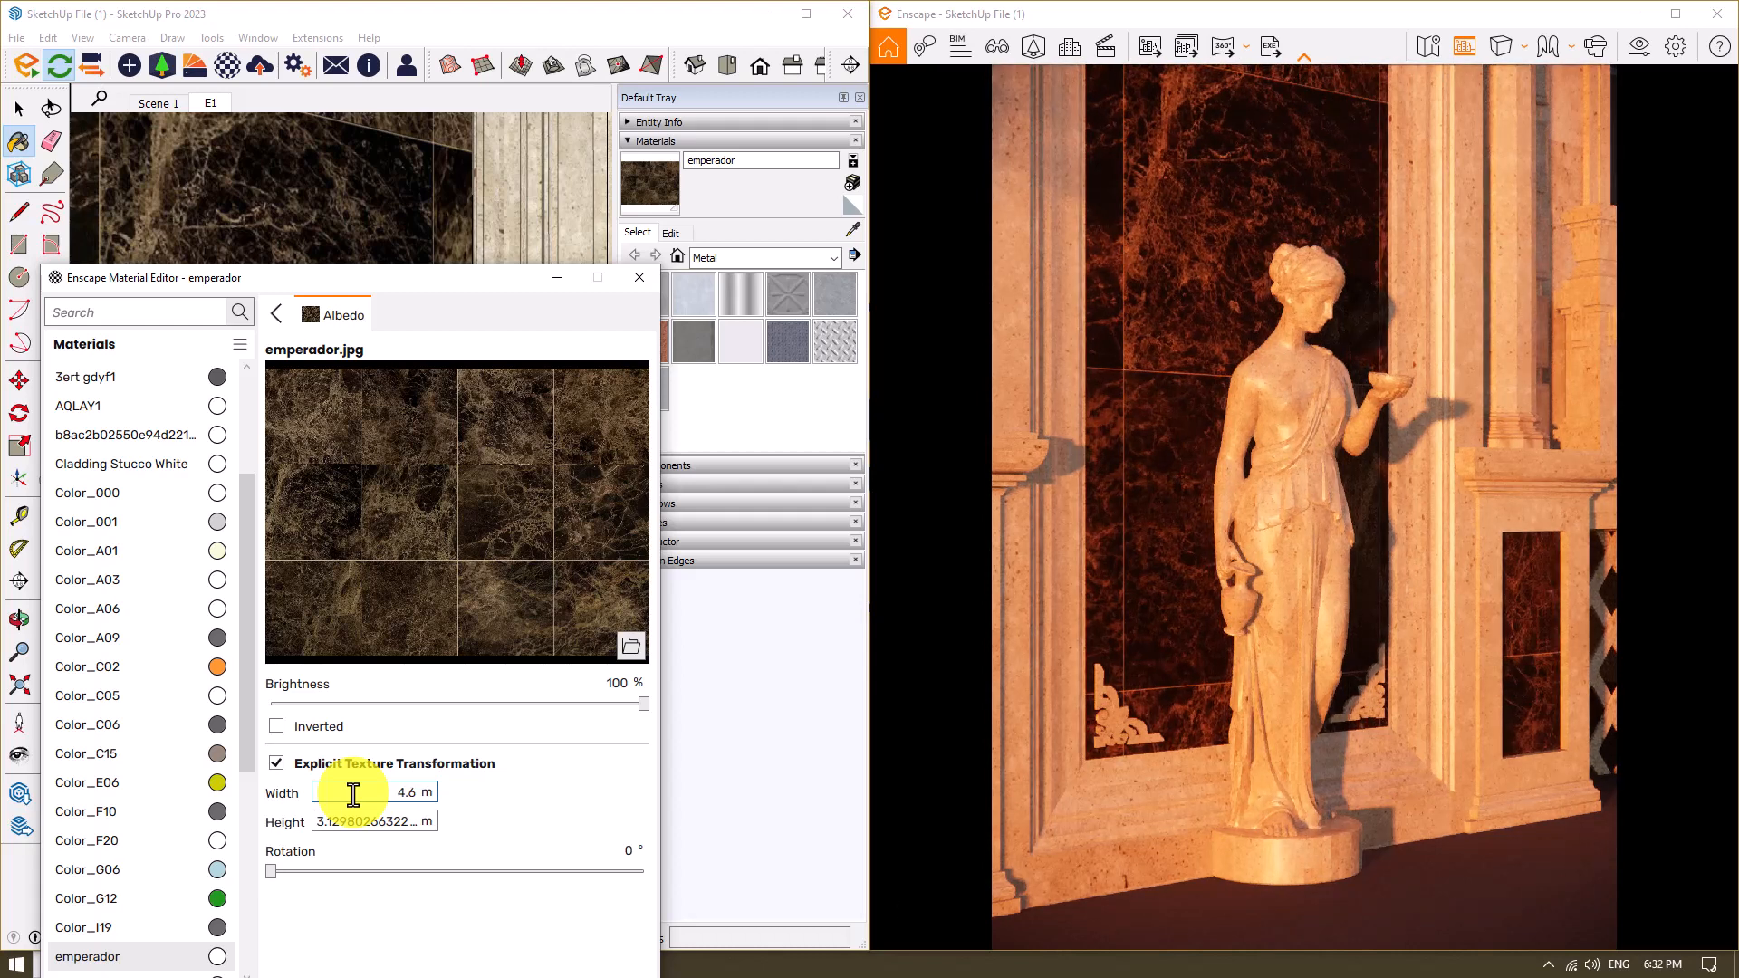
drag(396, 793, 420, 792)
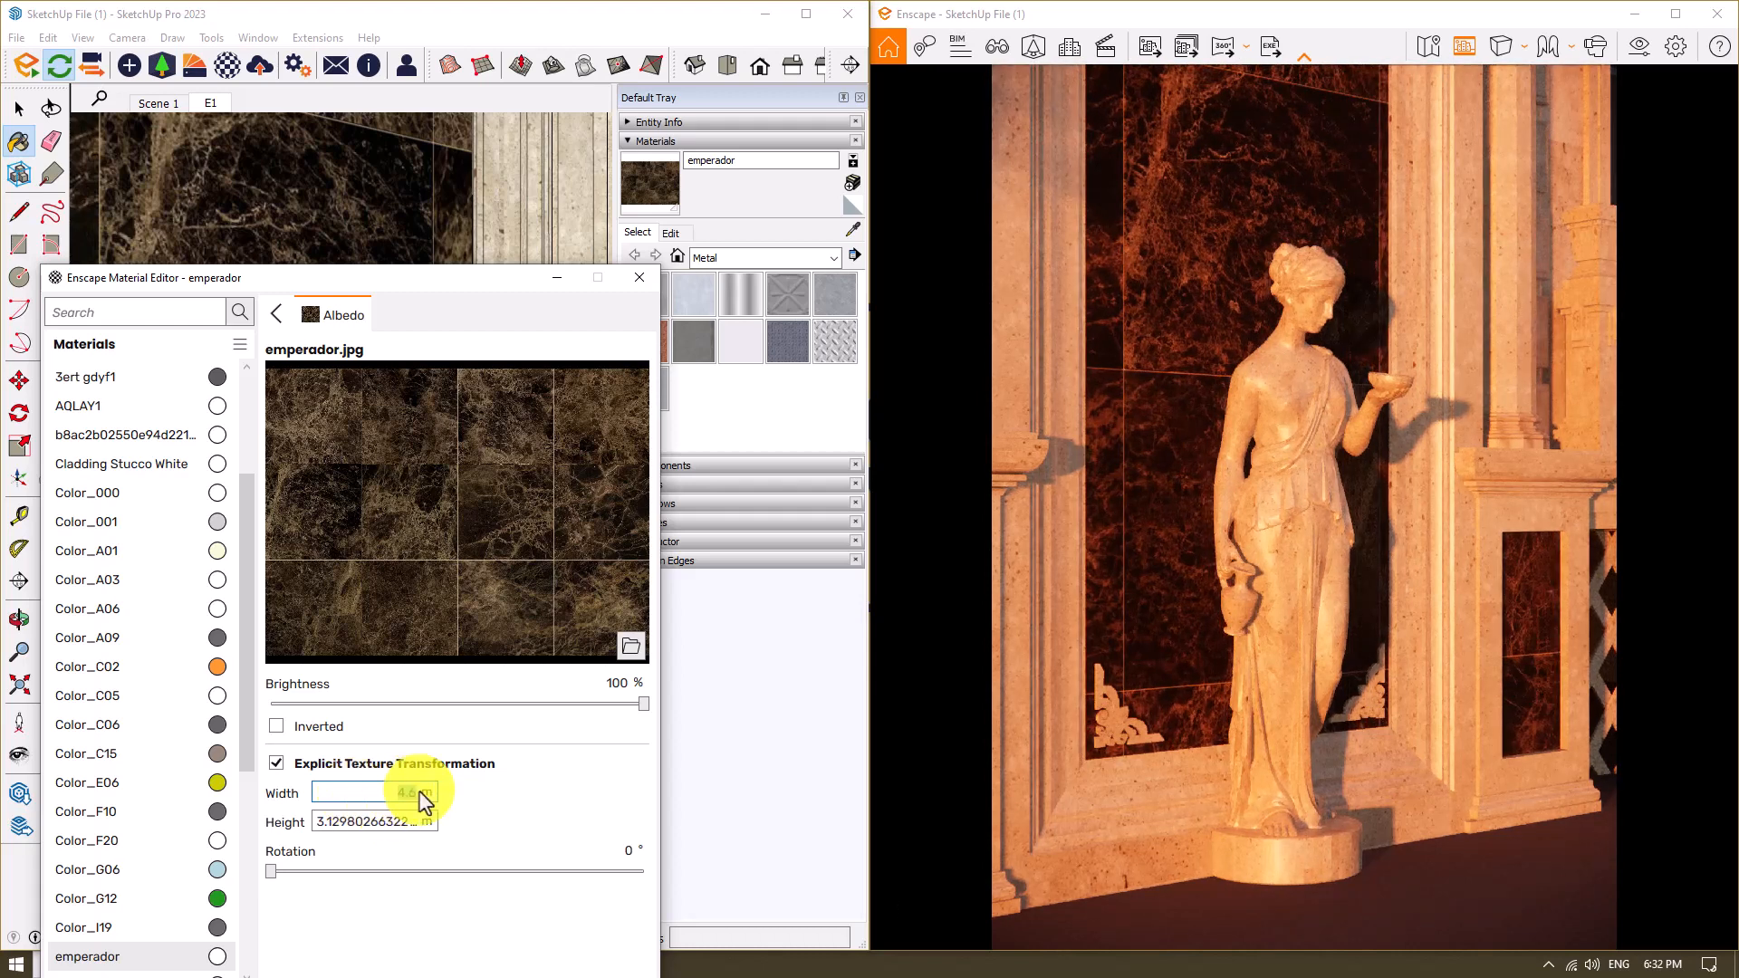
double_click(380, 822)
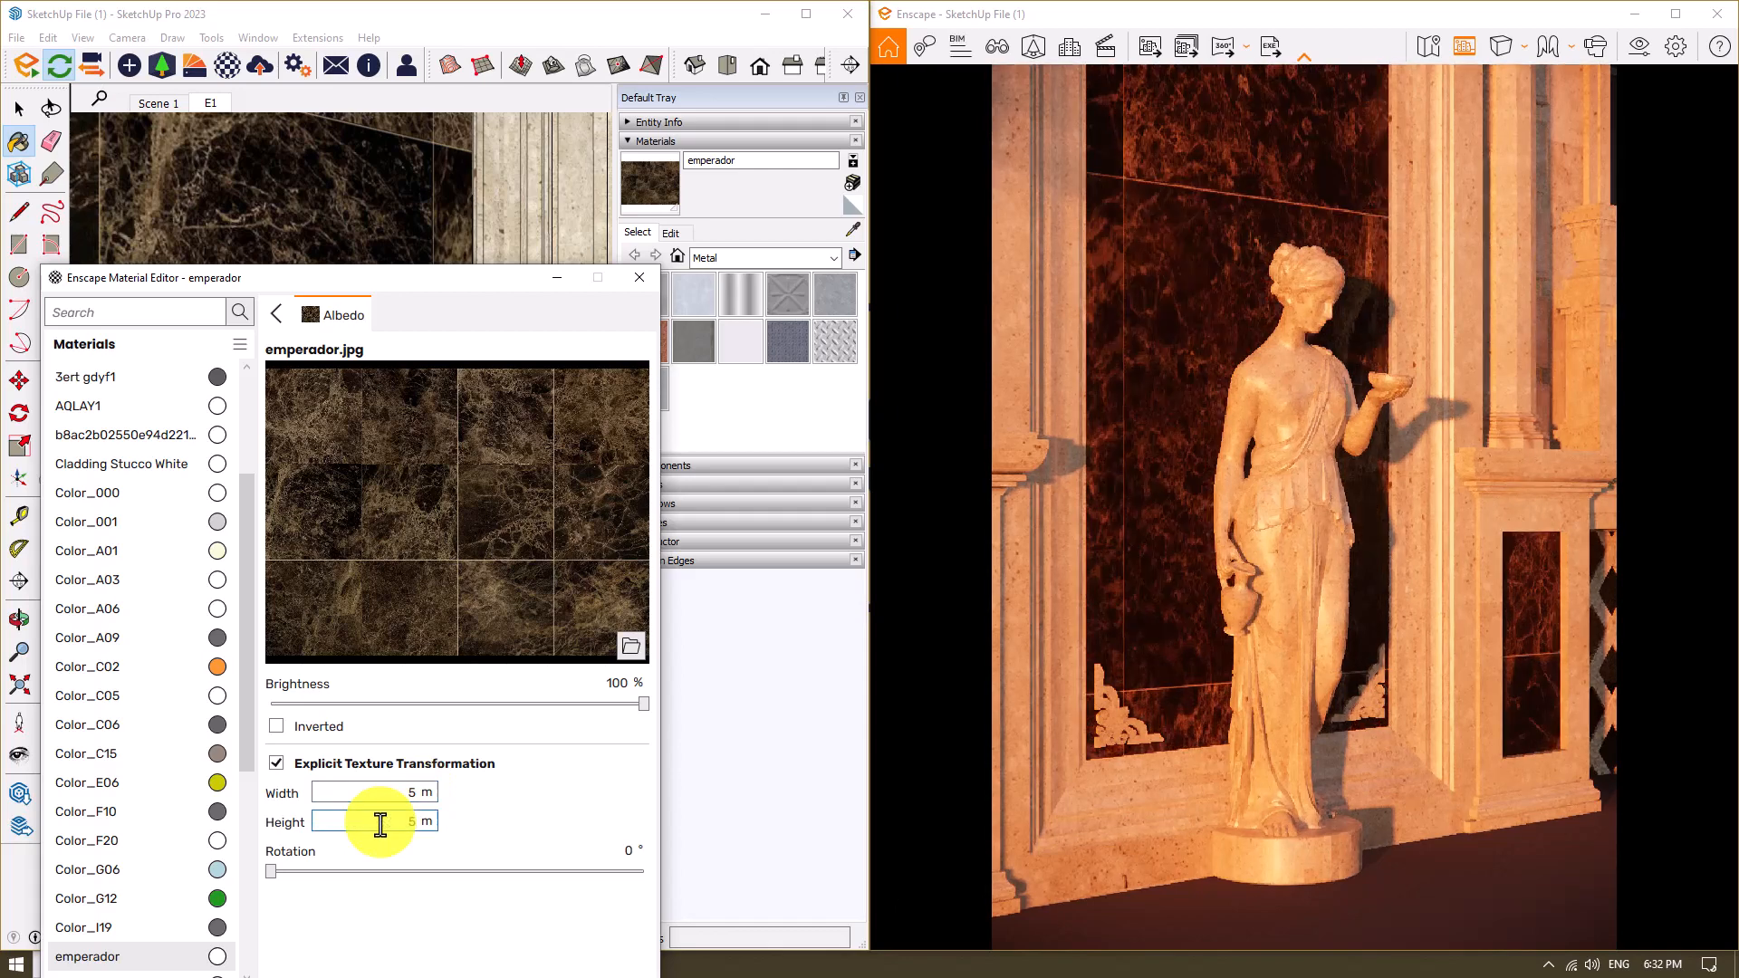
click(637, 291)
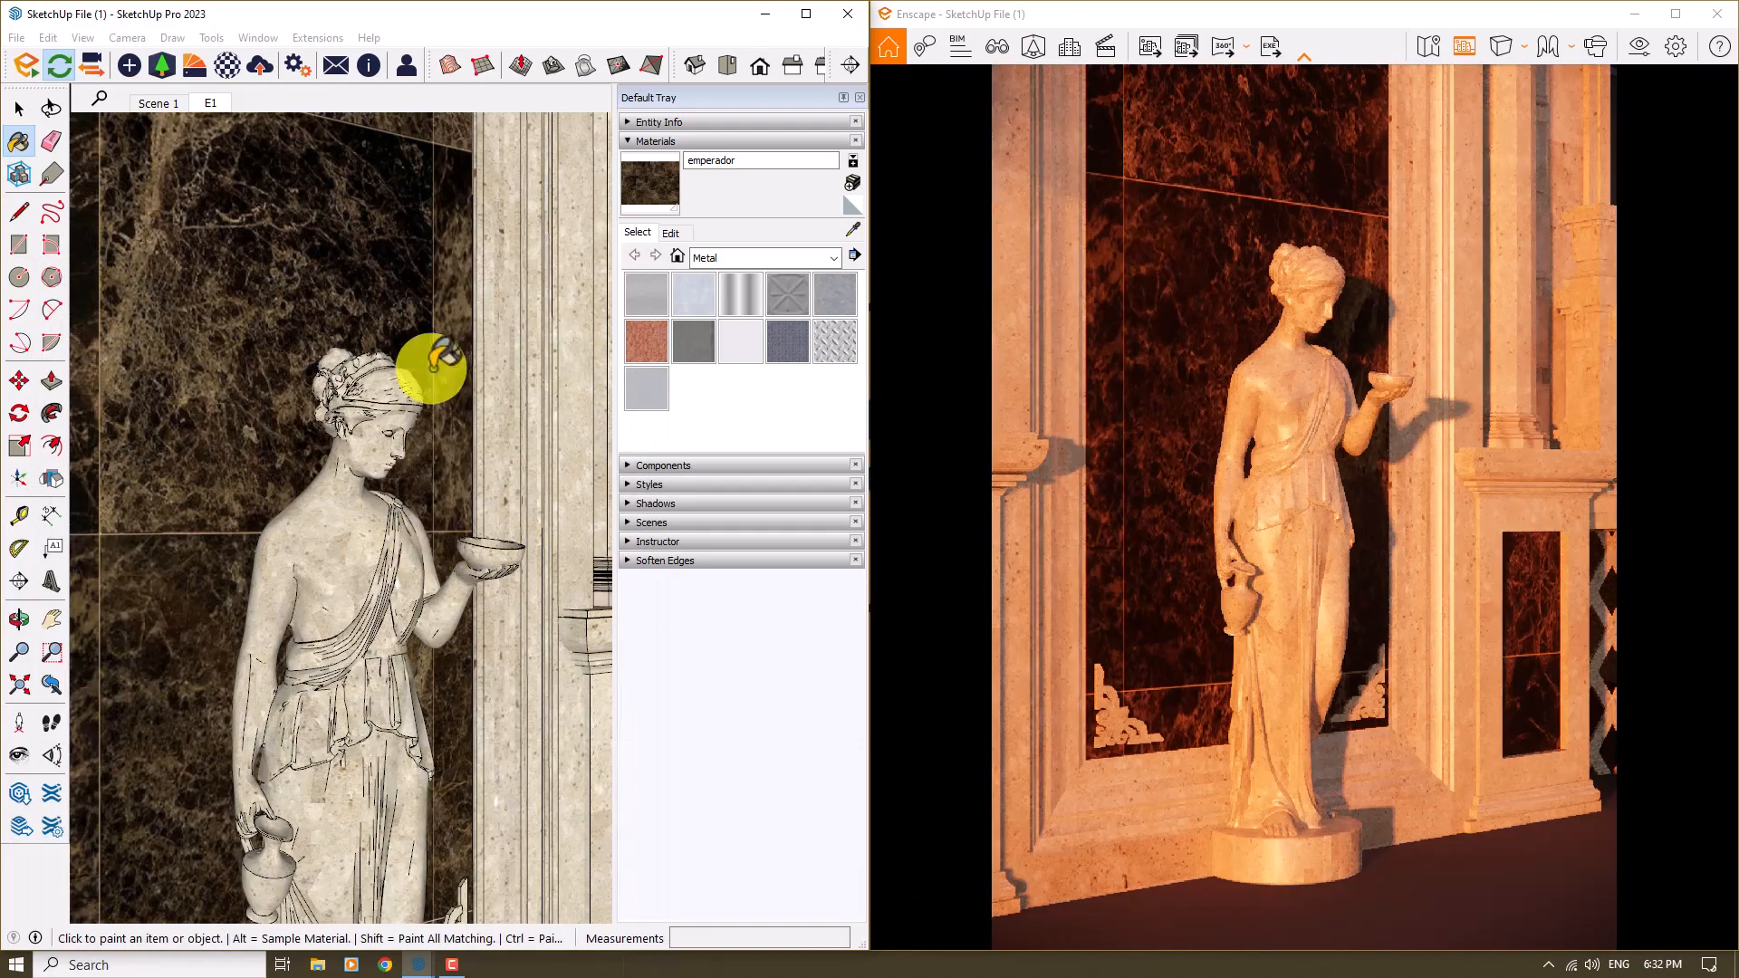
- Stop painting and open the framed marble panel group behind the statue for editing
mouse_move(427, 369)
middle_down()
mouse_move(438, 389)
mouse_move(316, 552)
middle_up()
scroll(575, 369, down, 6)
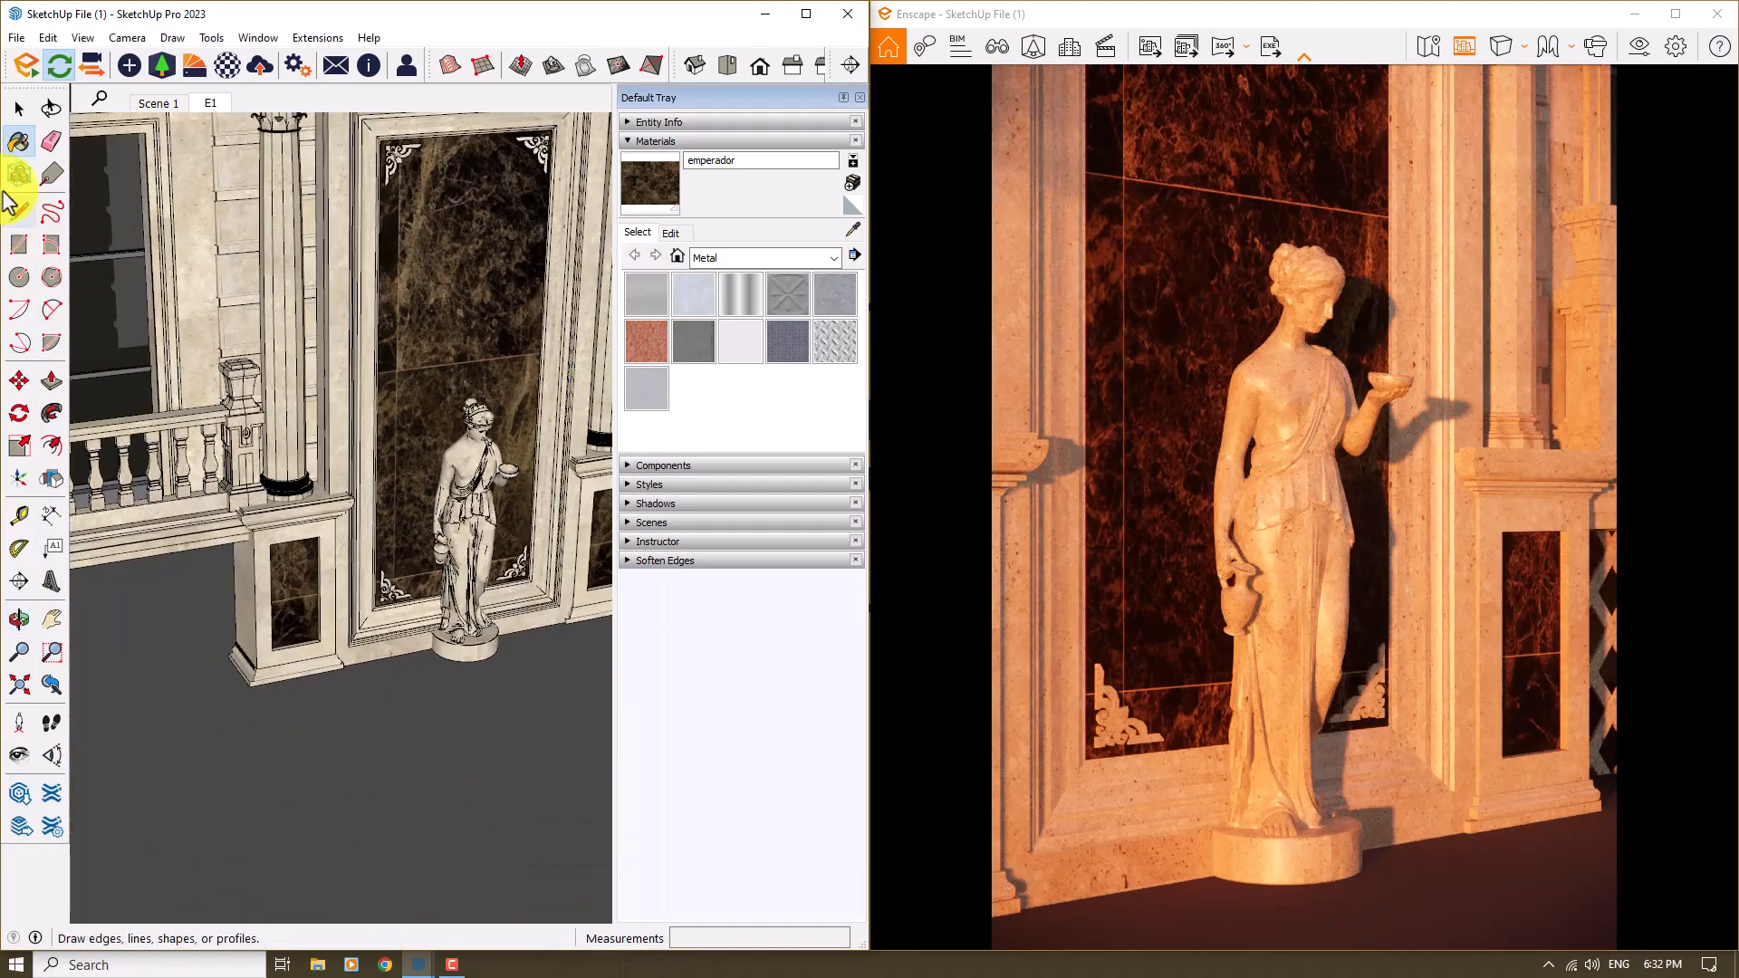
click(19, 109)
scroll(444, 294, up, 5)
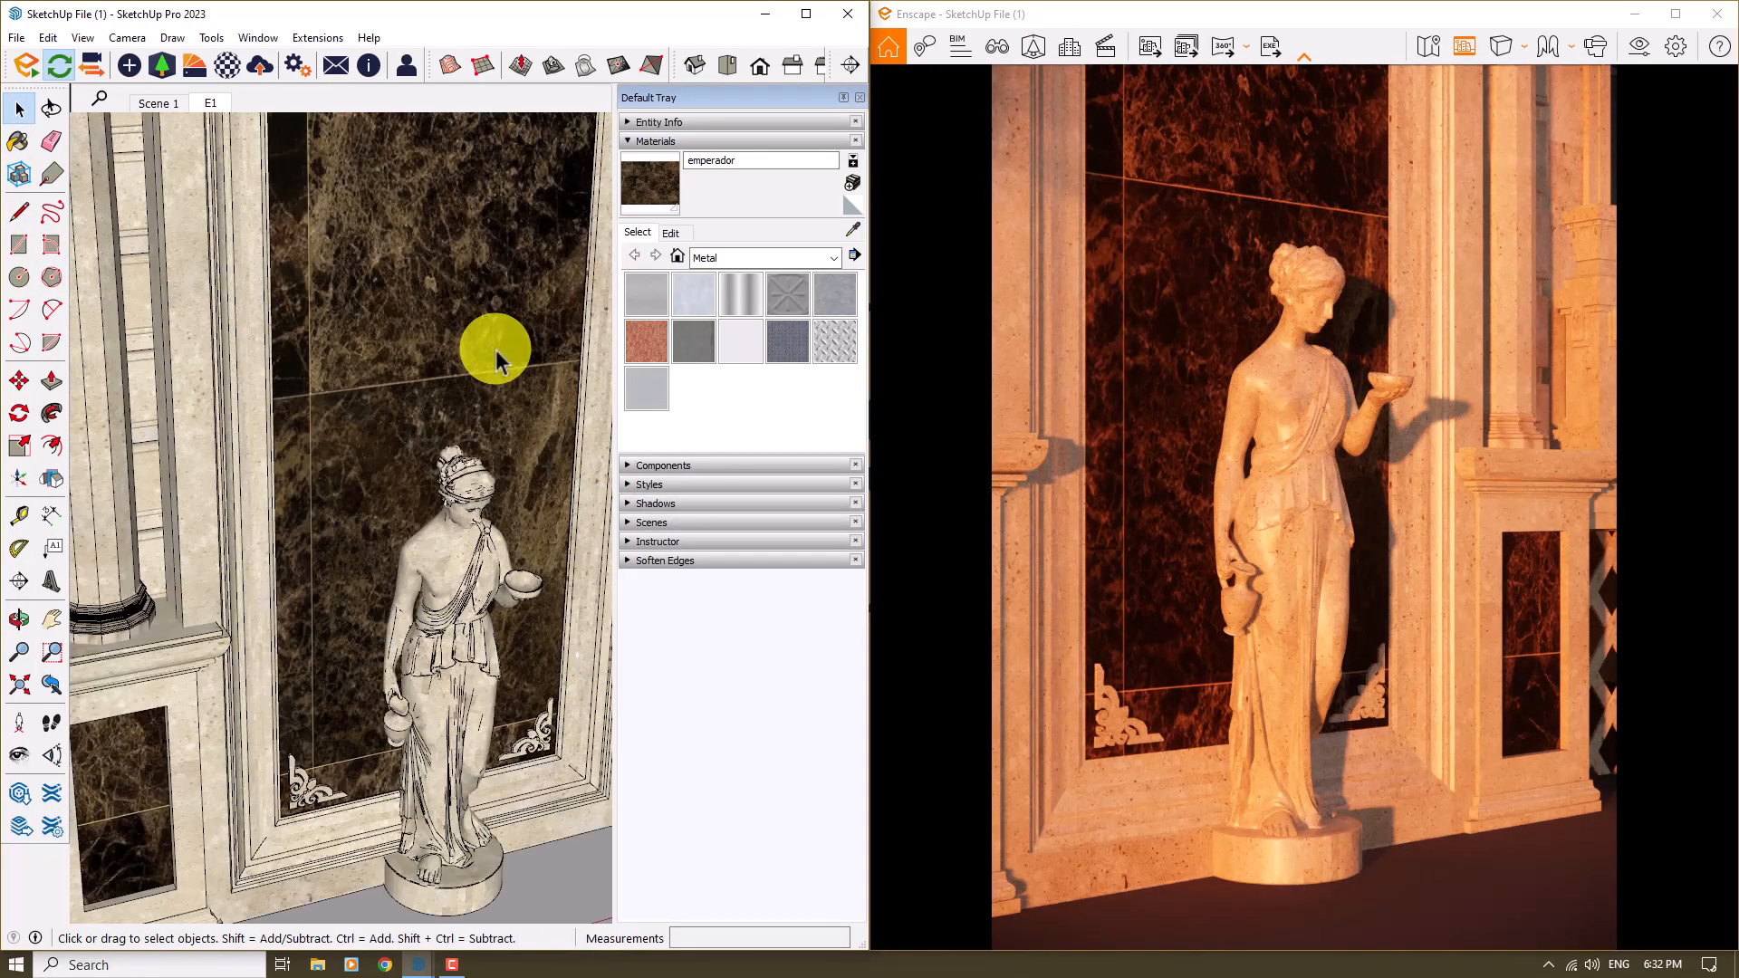
scroll(409, 371, down, 5)
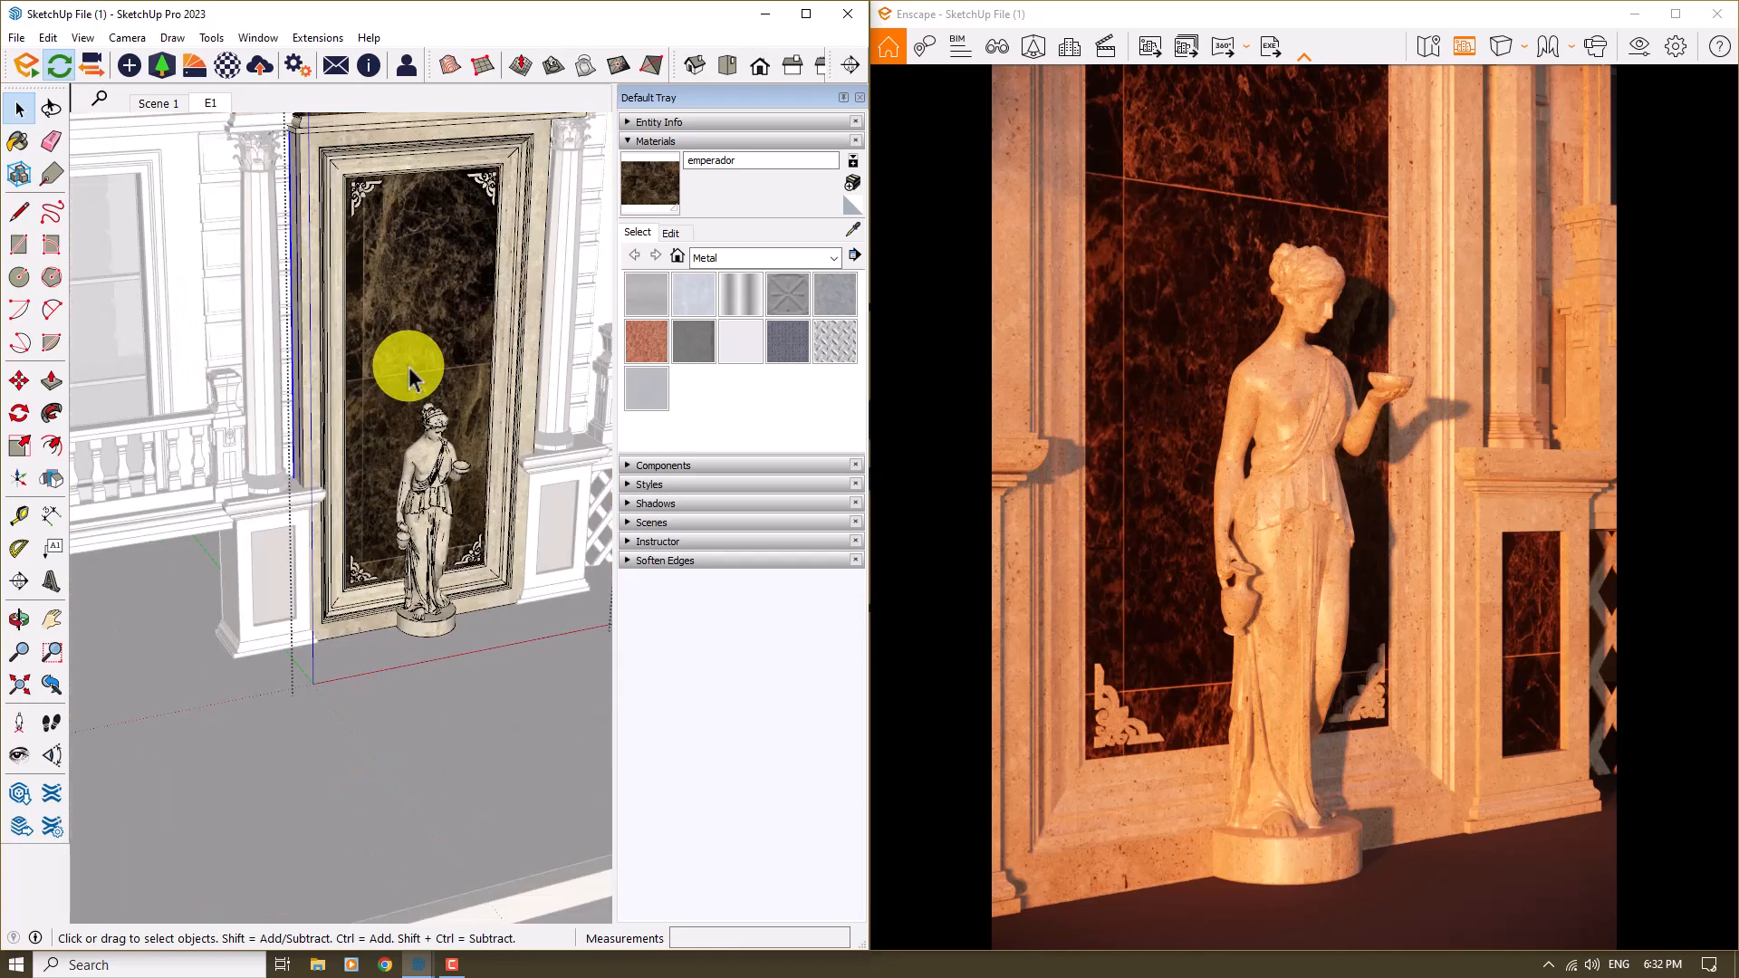
- Reposition the marble texture on the panel face so its vertical tile joint lines up with the panel's left edge
scroll(409, 371, up, 4)
right_click(408, 367)
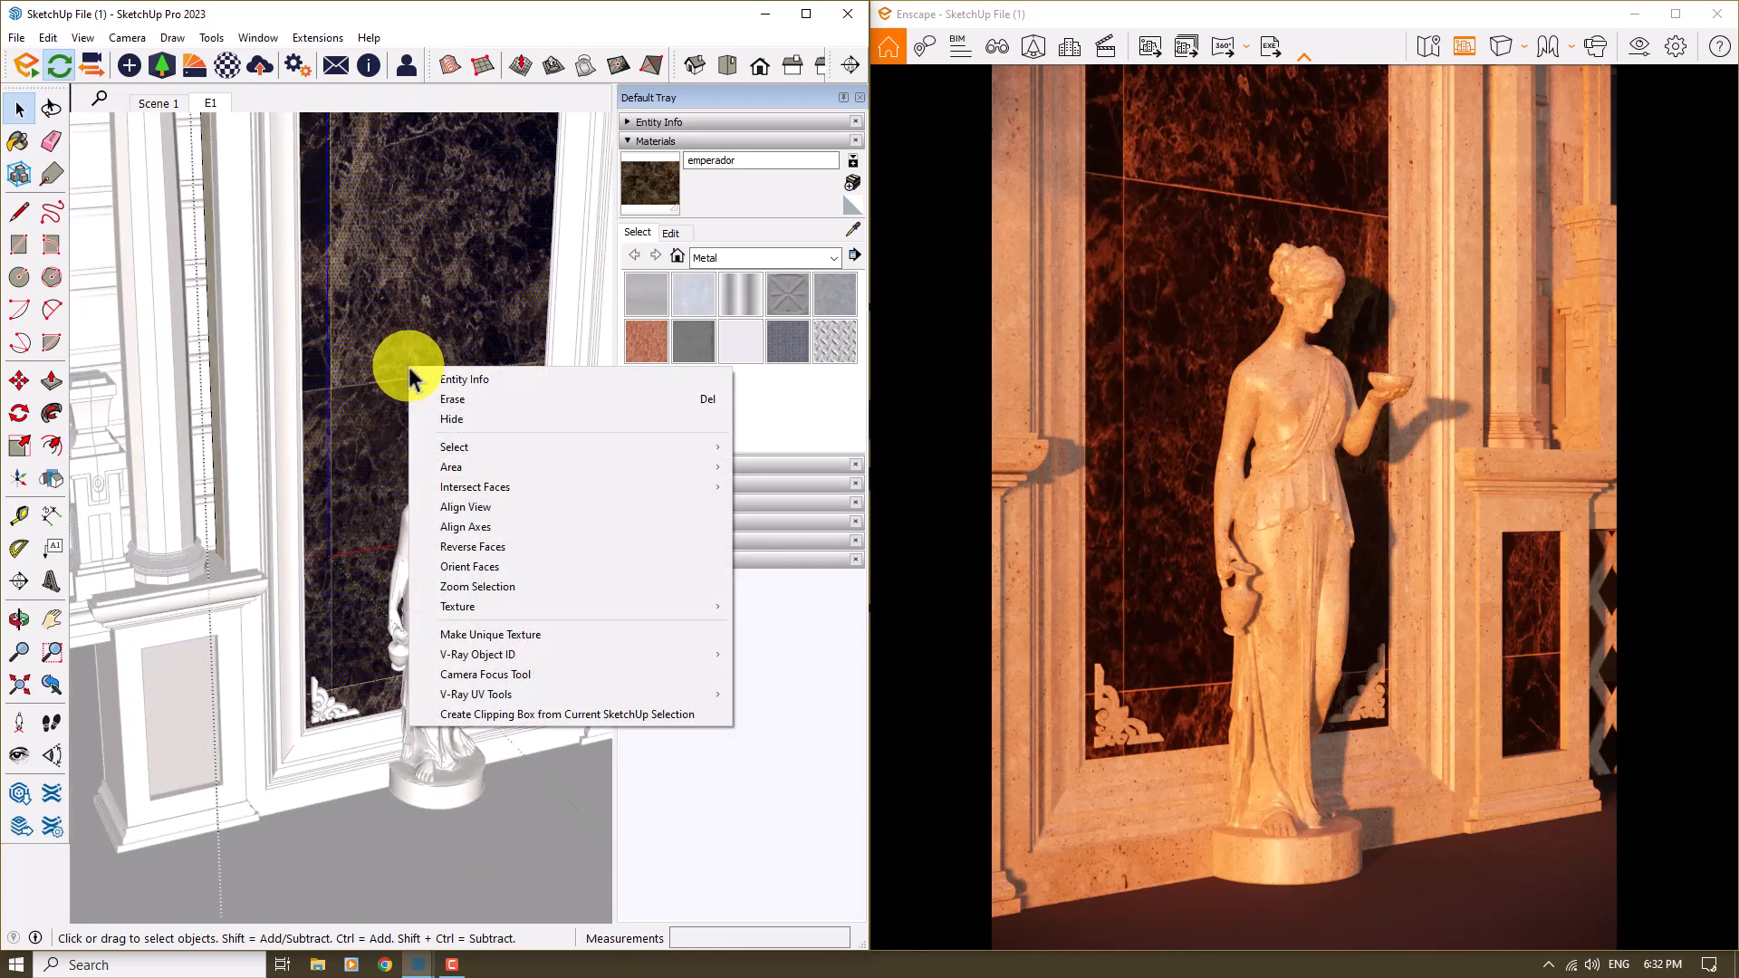
mouse_move(466, 609)
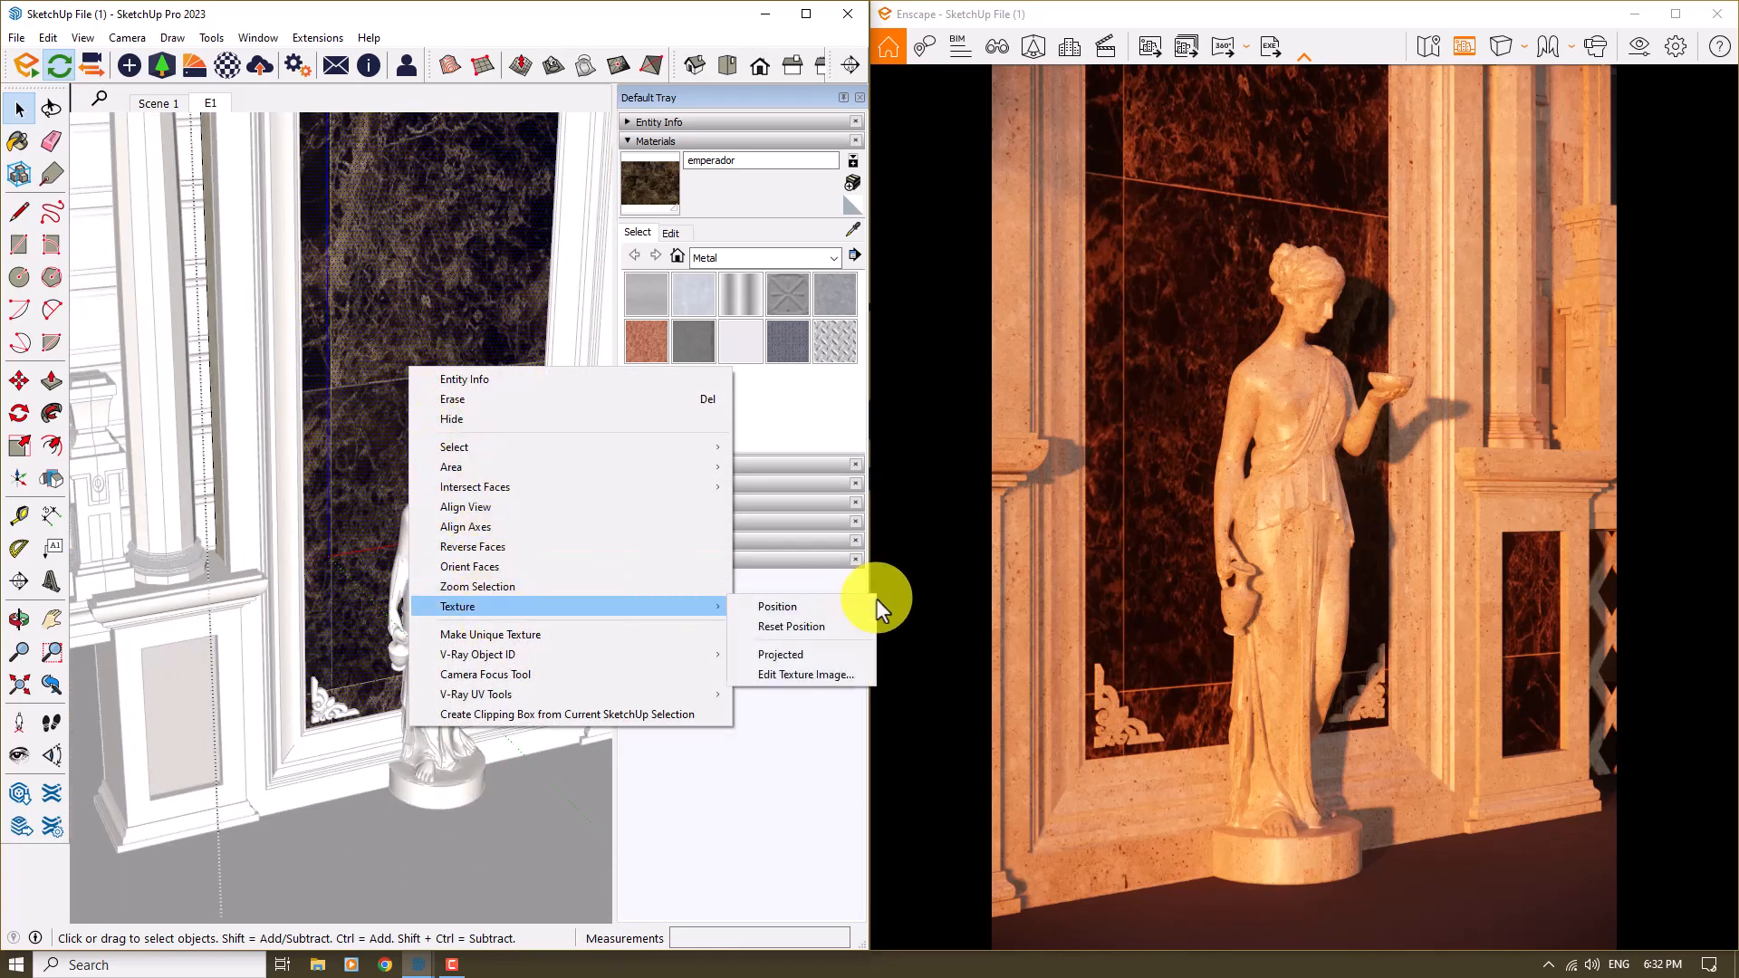
click(851, 605)
scroll(293, 594, down, 4)
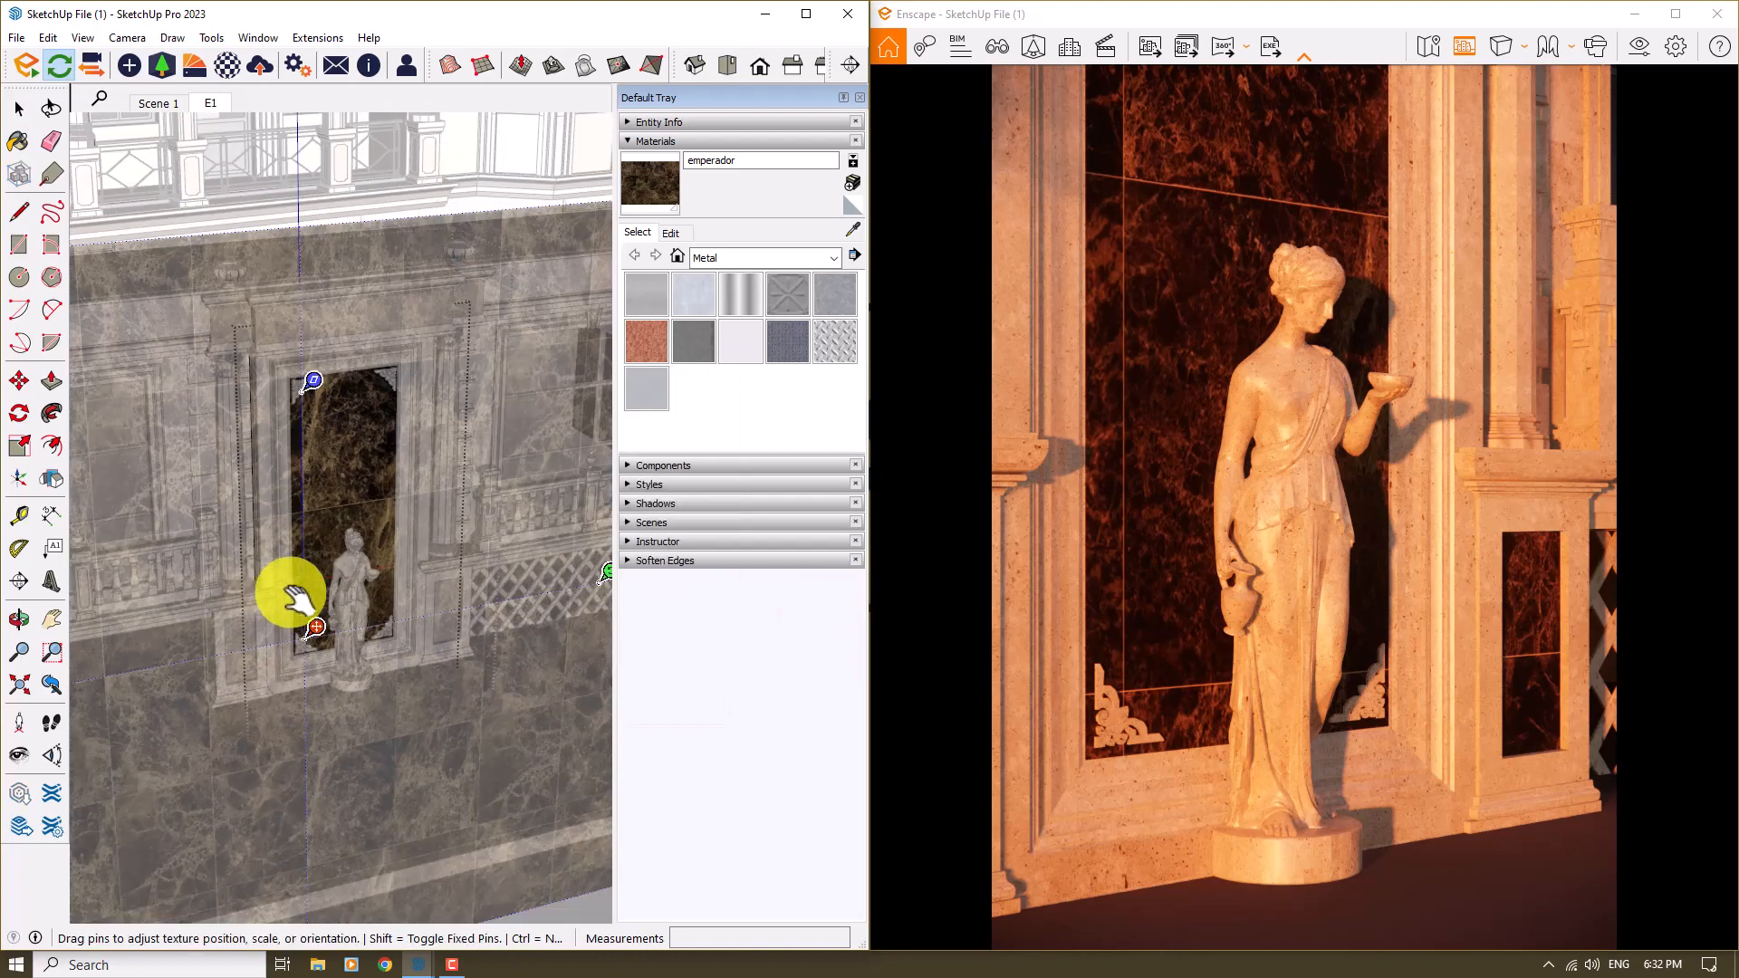
scroll(472, 562, down, 2)
mouse_move(347, 597)
middle_down()
mouse_move(273, 610)
mouse_move(384, 604)
mouse_move(349, 583)
middle_up()
scroll(118, 727, up, 4)
scroll(251, 619, down, 1)
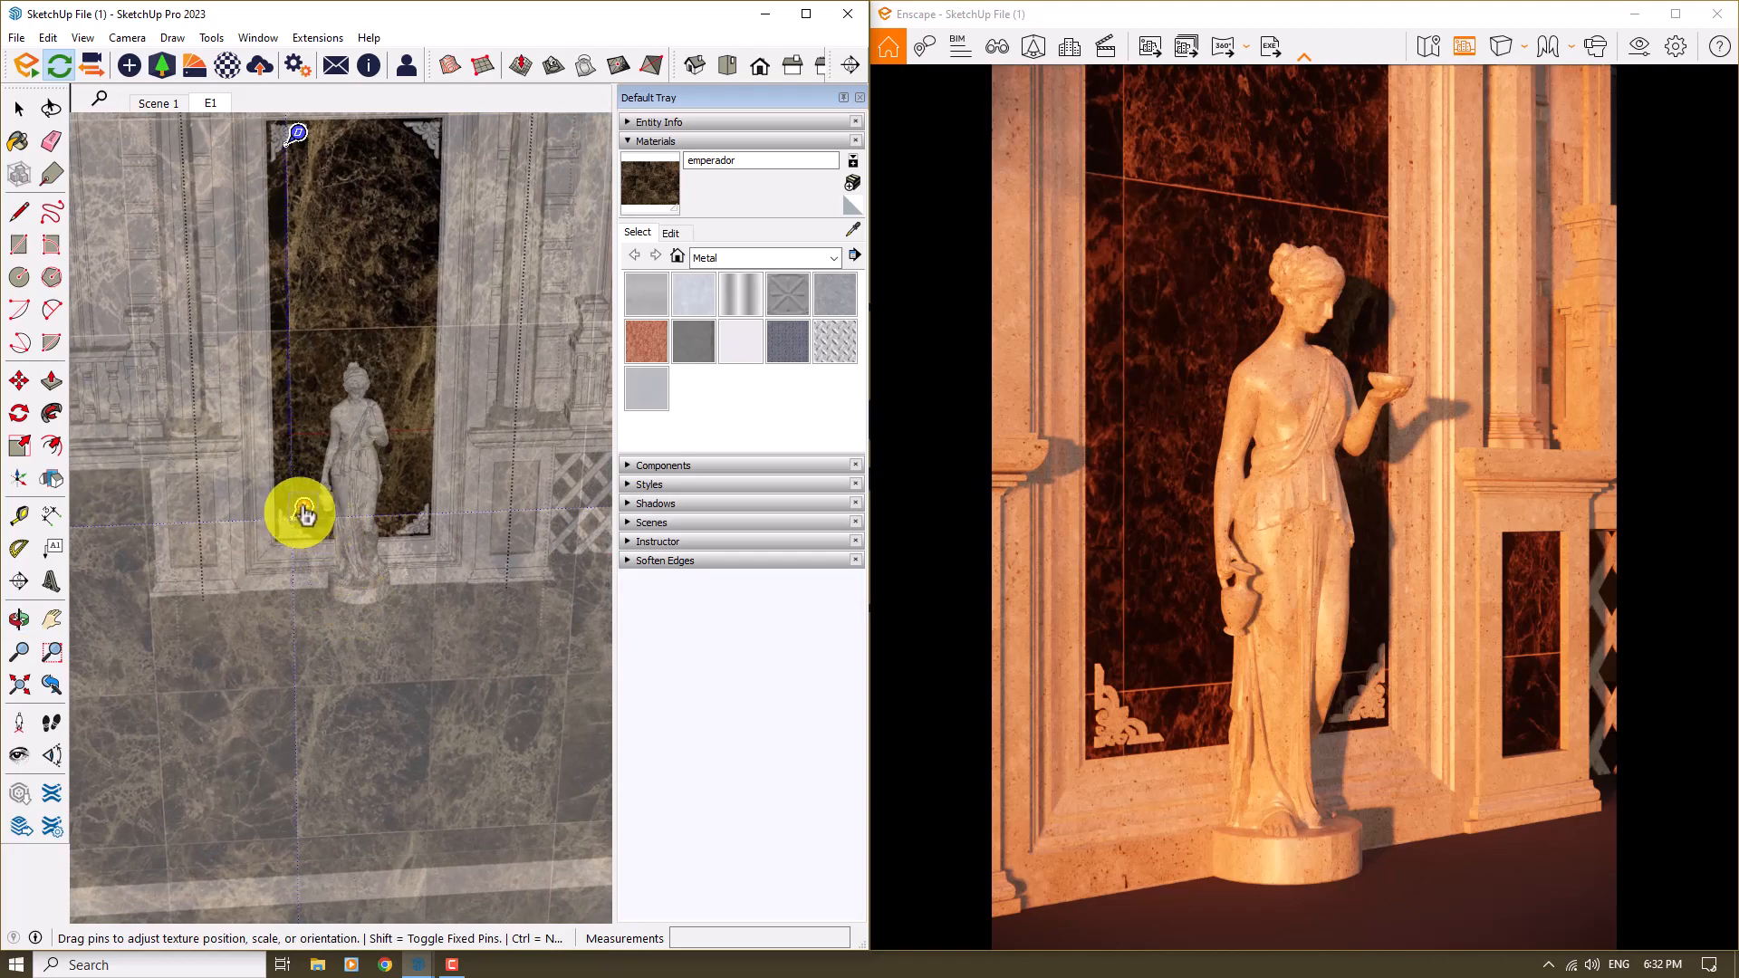
drag(262, 515, 284, 506)
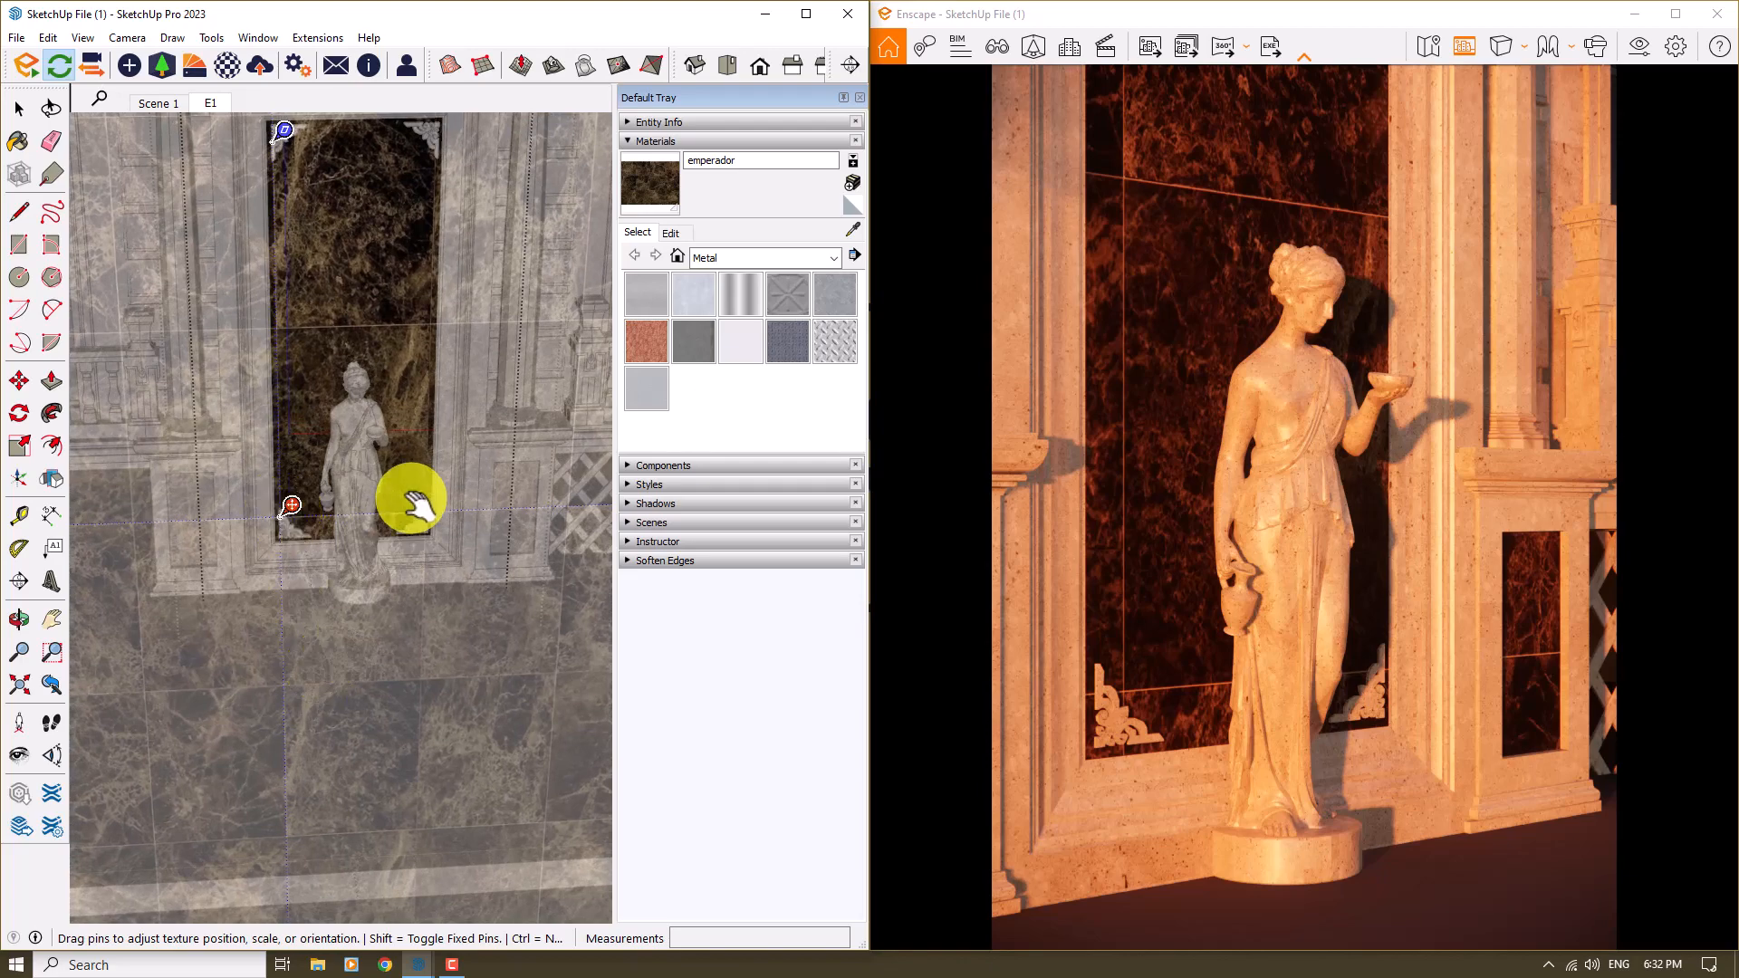
- Finish positioning the texture and close the open groups to return to the whole model
scroll(407, 493, down, 3)
scroll(380, 364, down, 6)
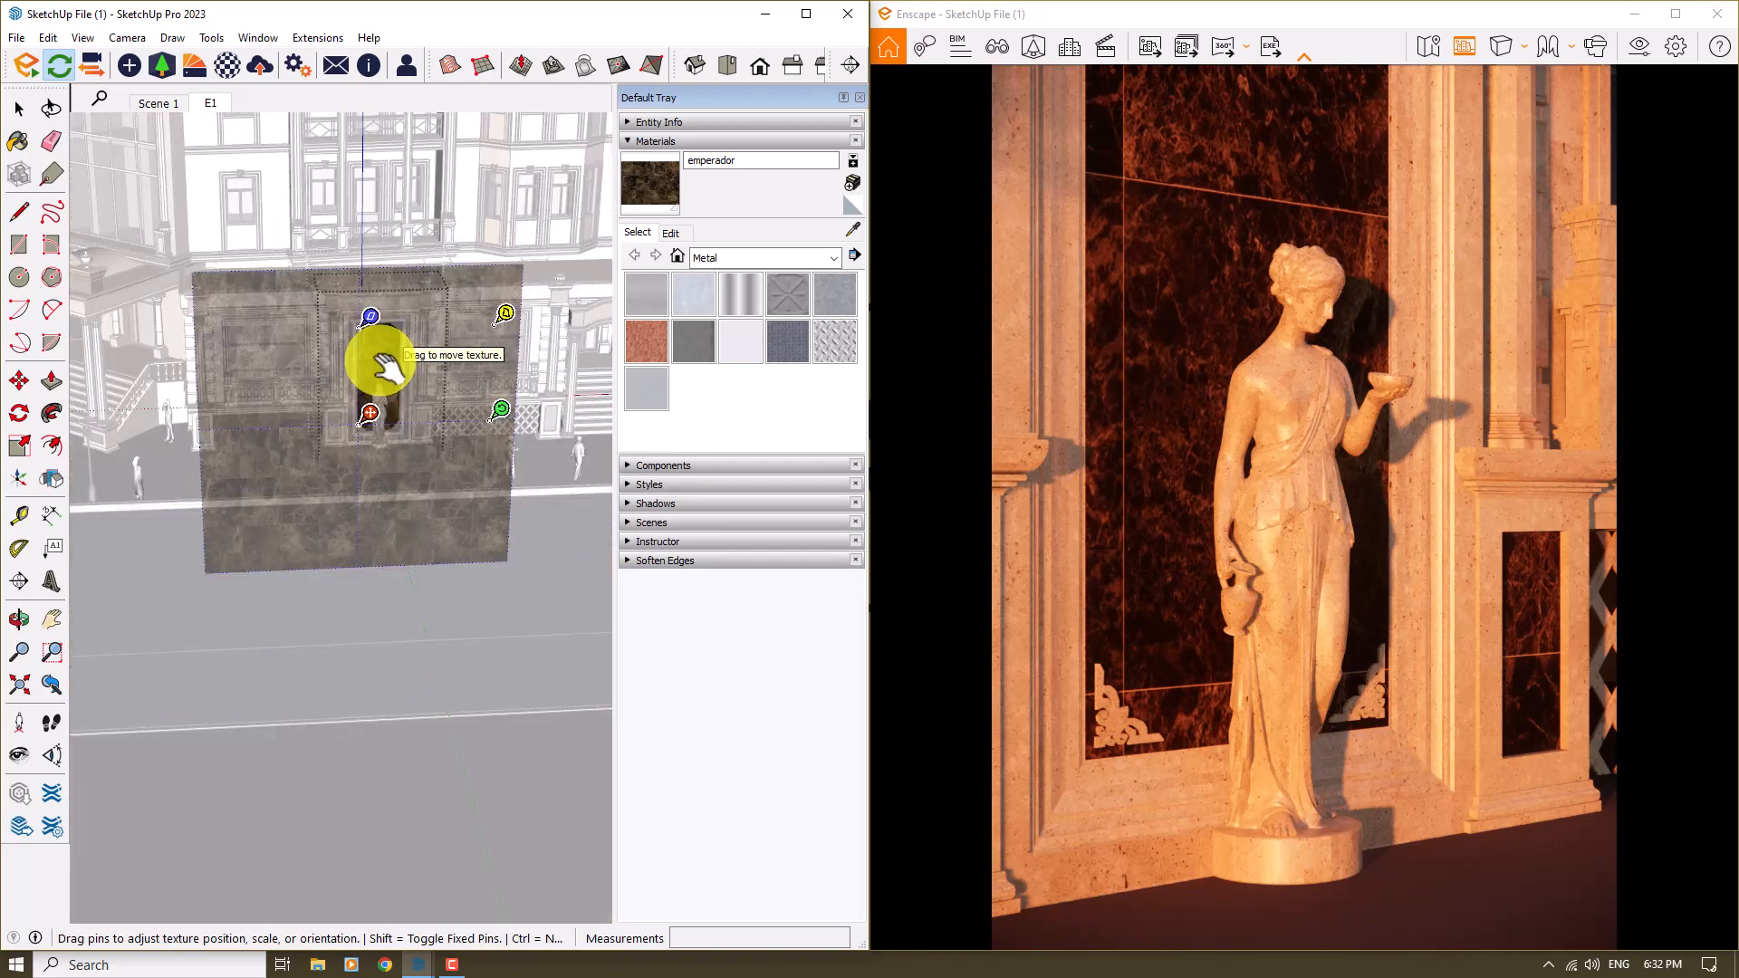
click(318, 130)
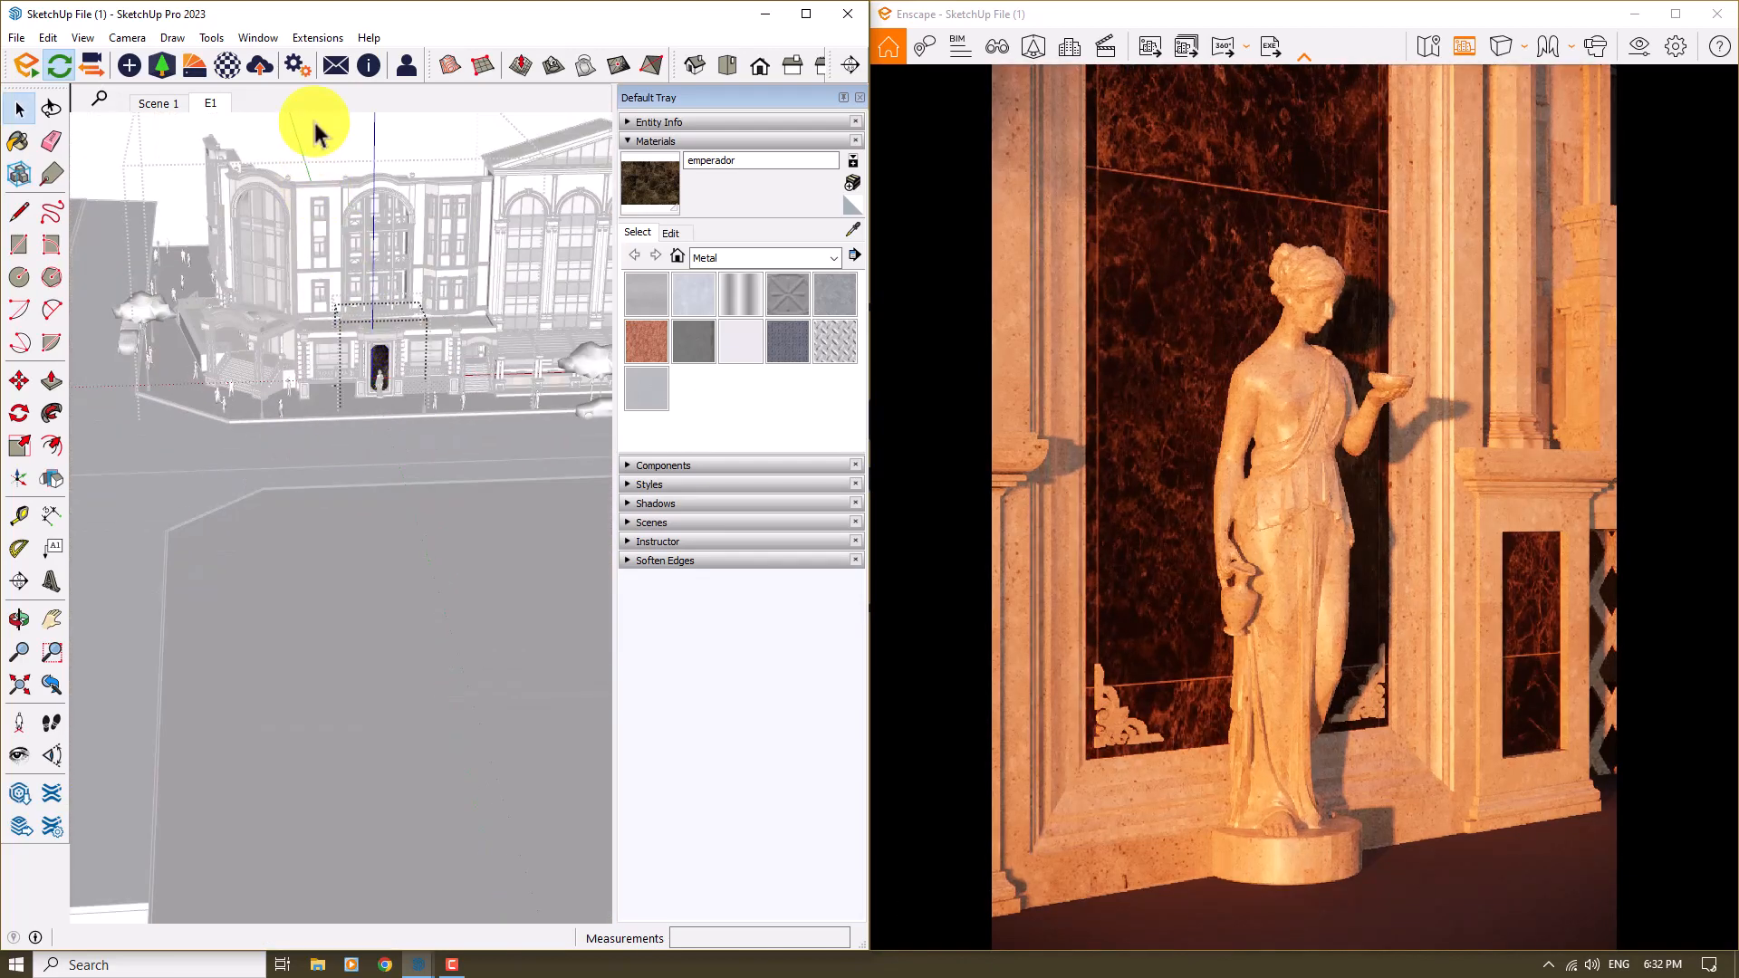
right_click(317, 126)
click(349, 140)
right_click(365, 148)
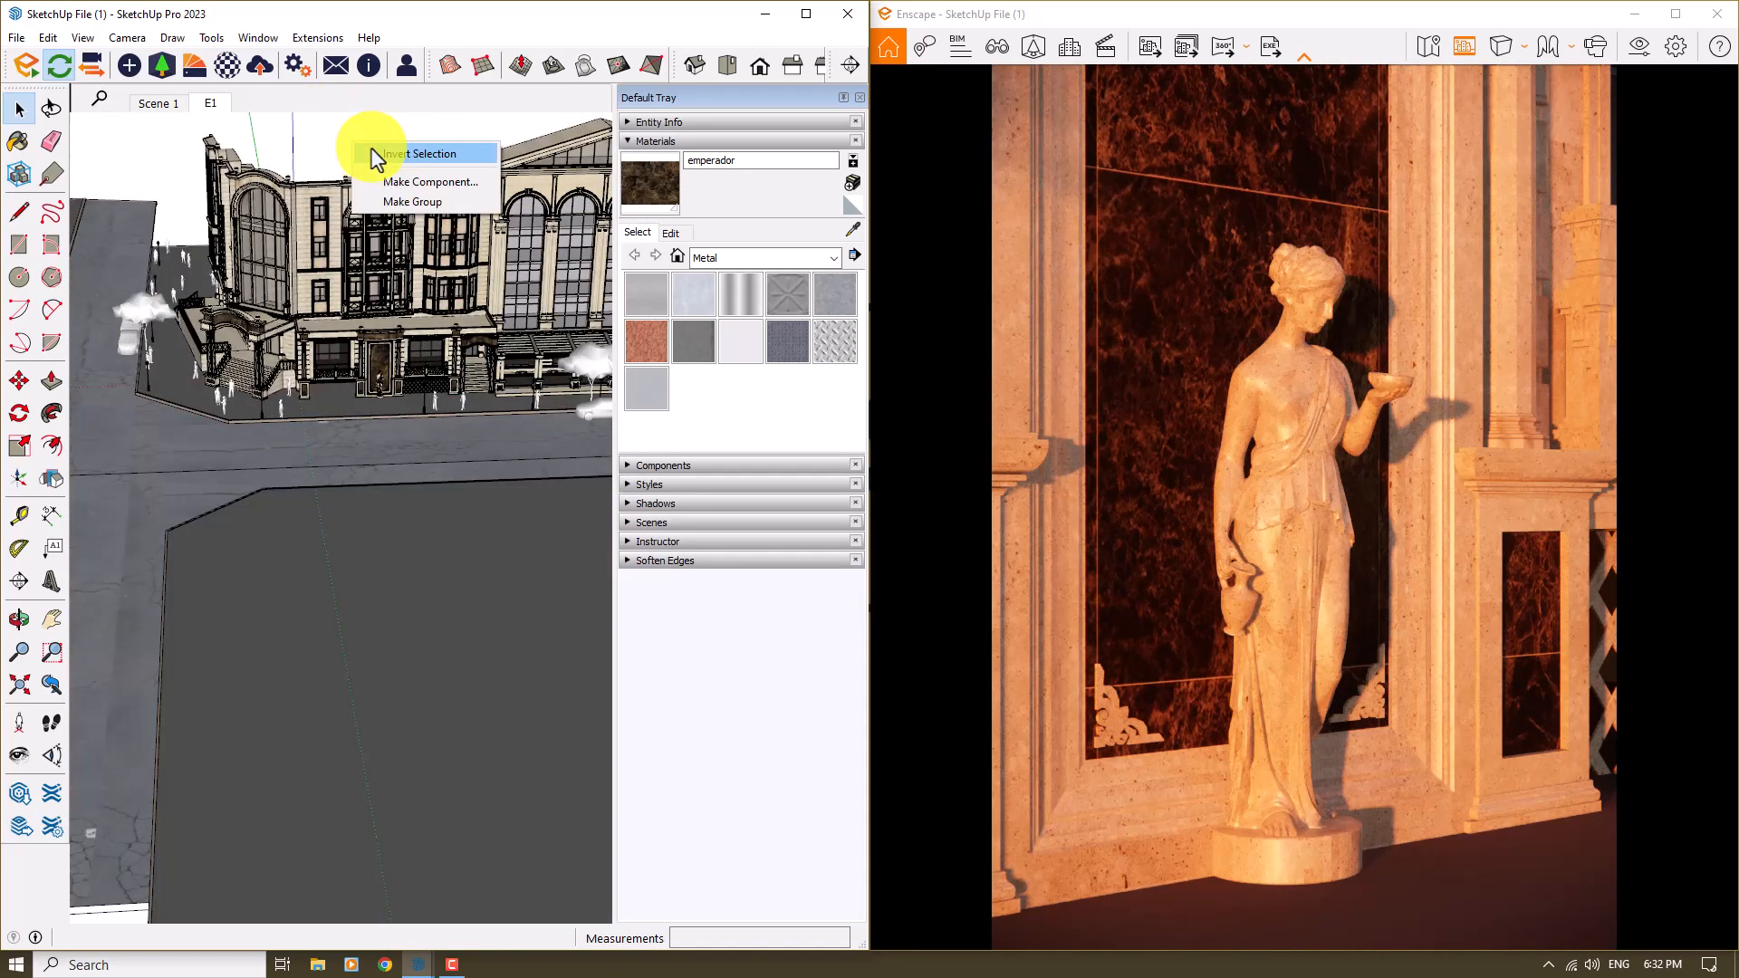
click(303, 136)
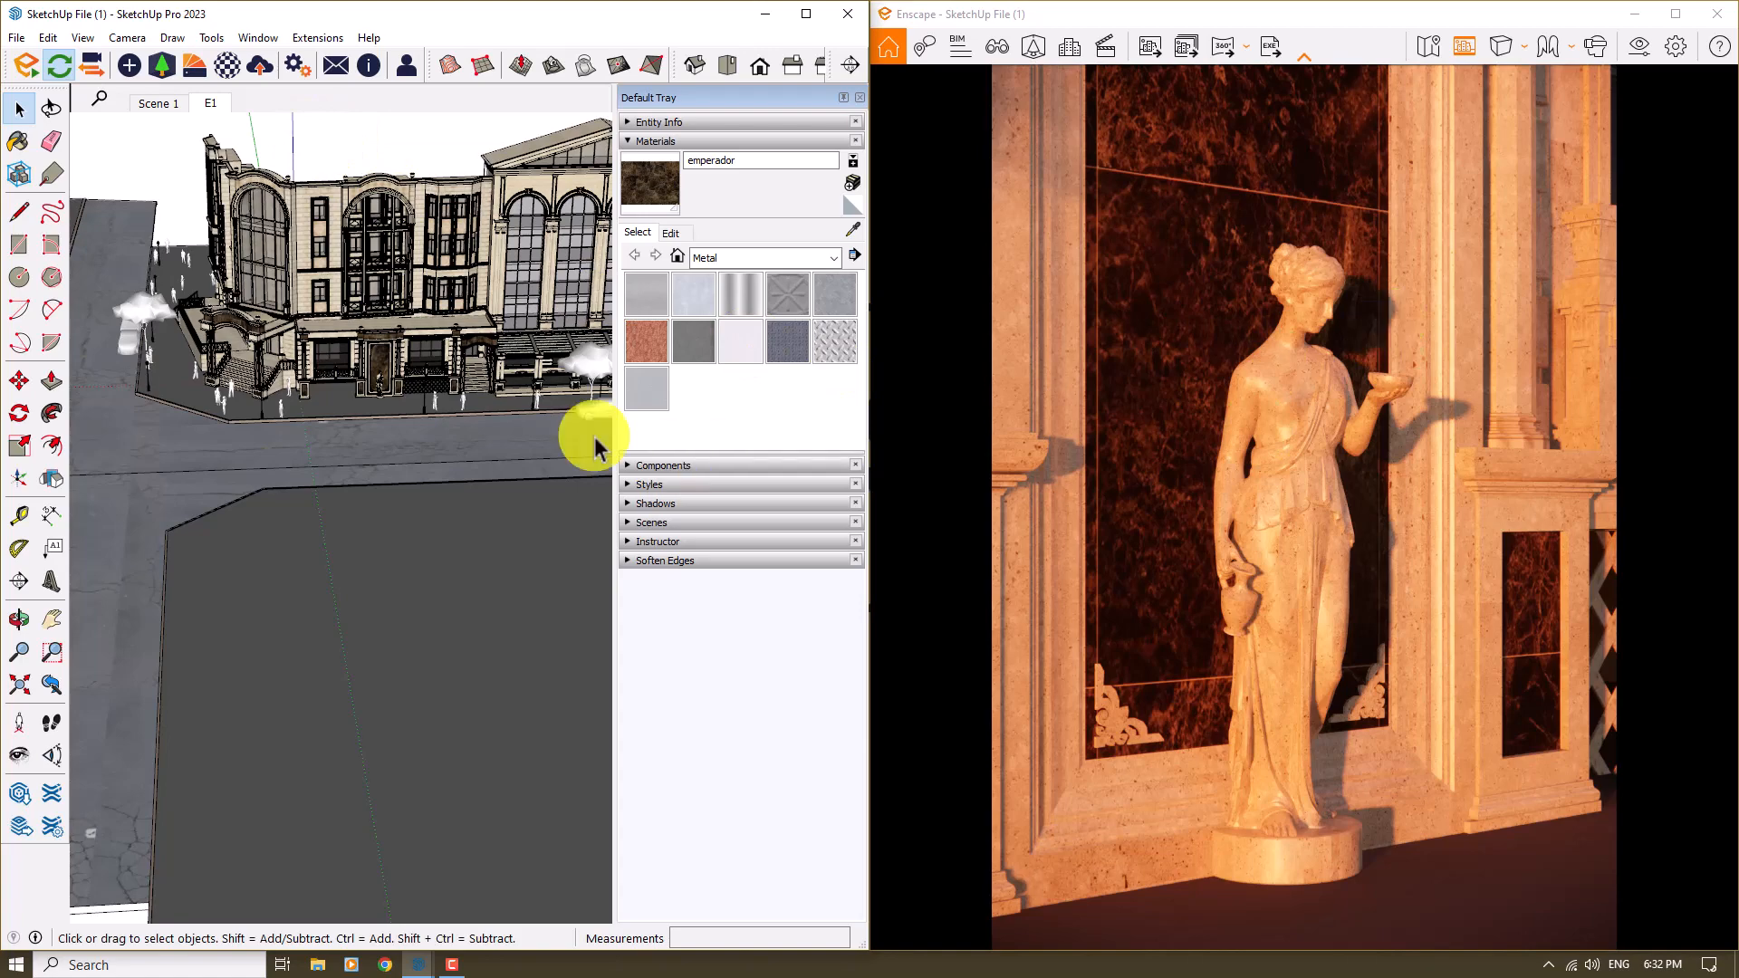
- Sample the dark marble panel behind the statue again to load emperador in the Enscape Material Editor
scroll(396, 342, up, 8)
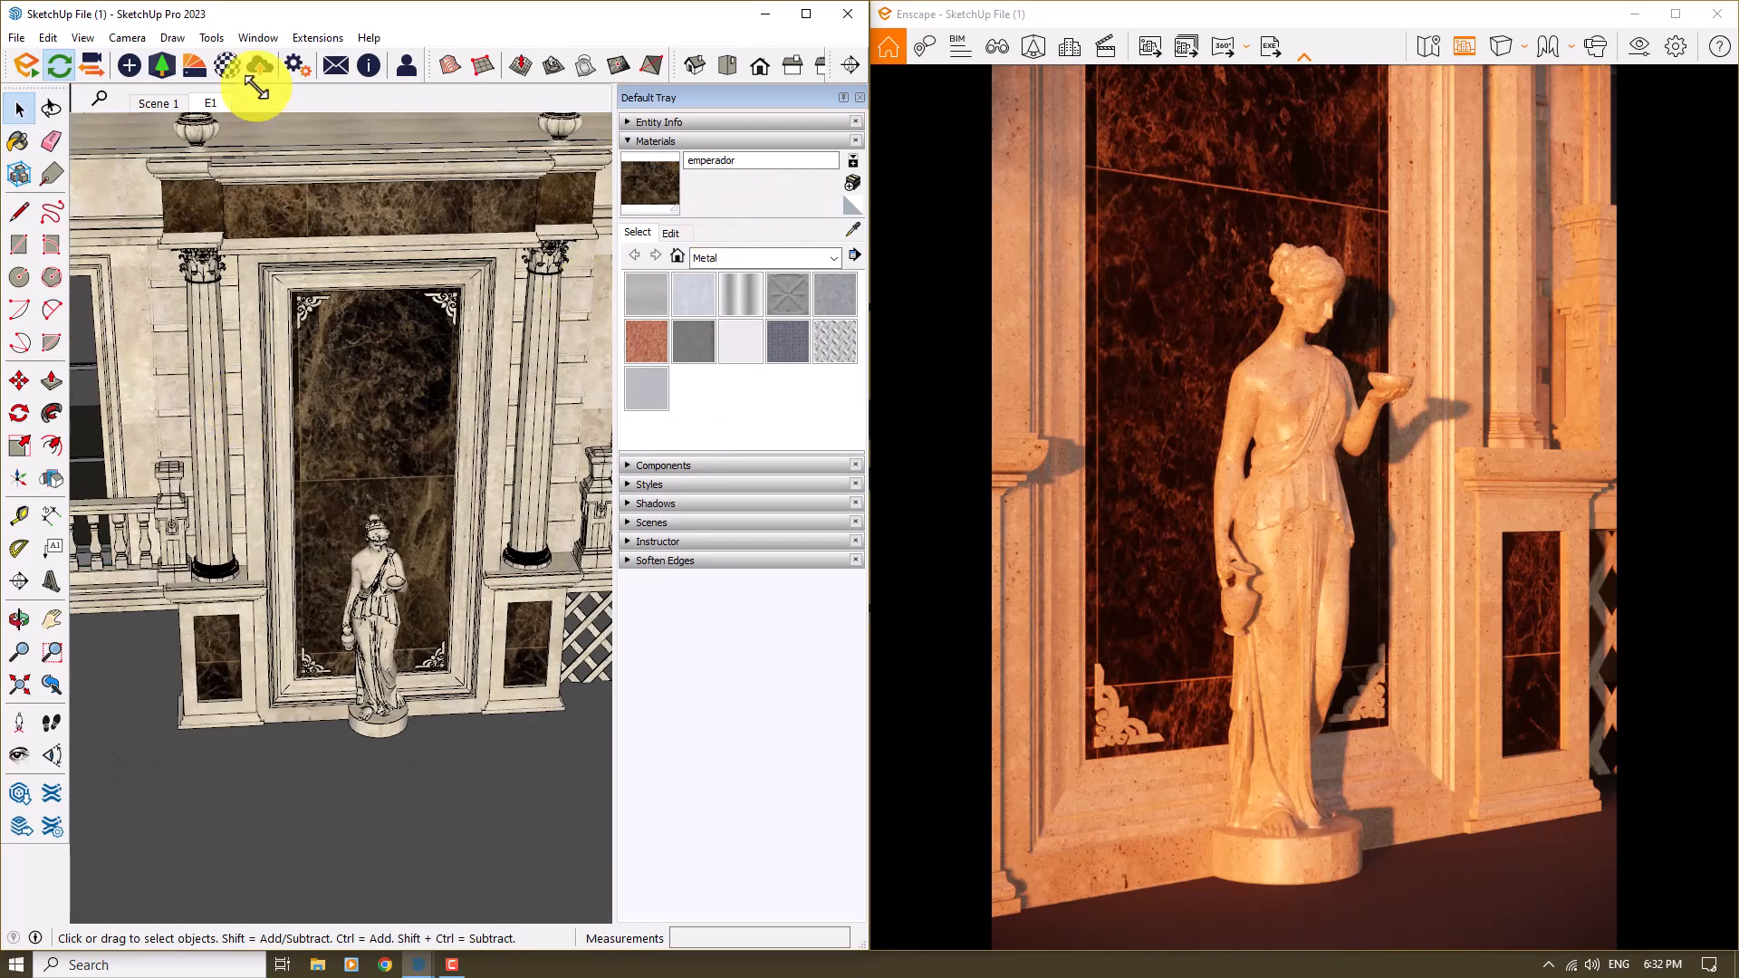
click(229, 68)
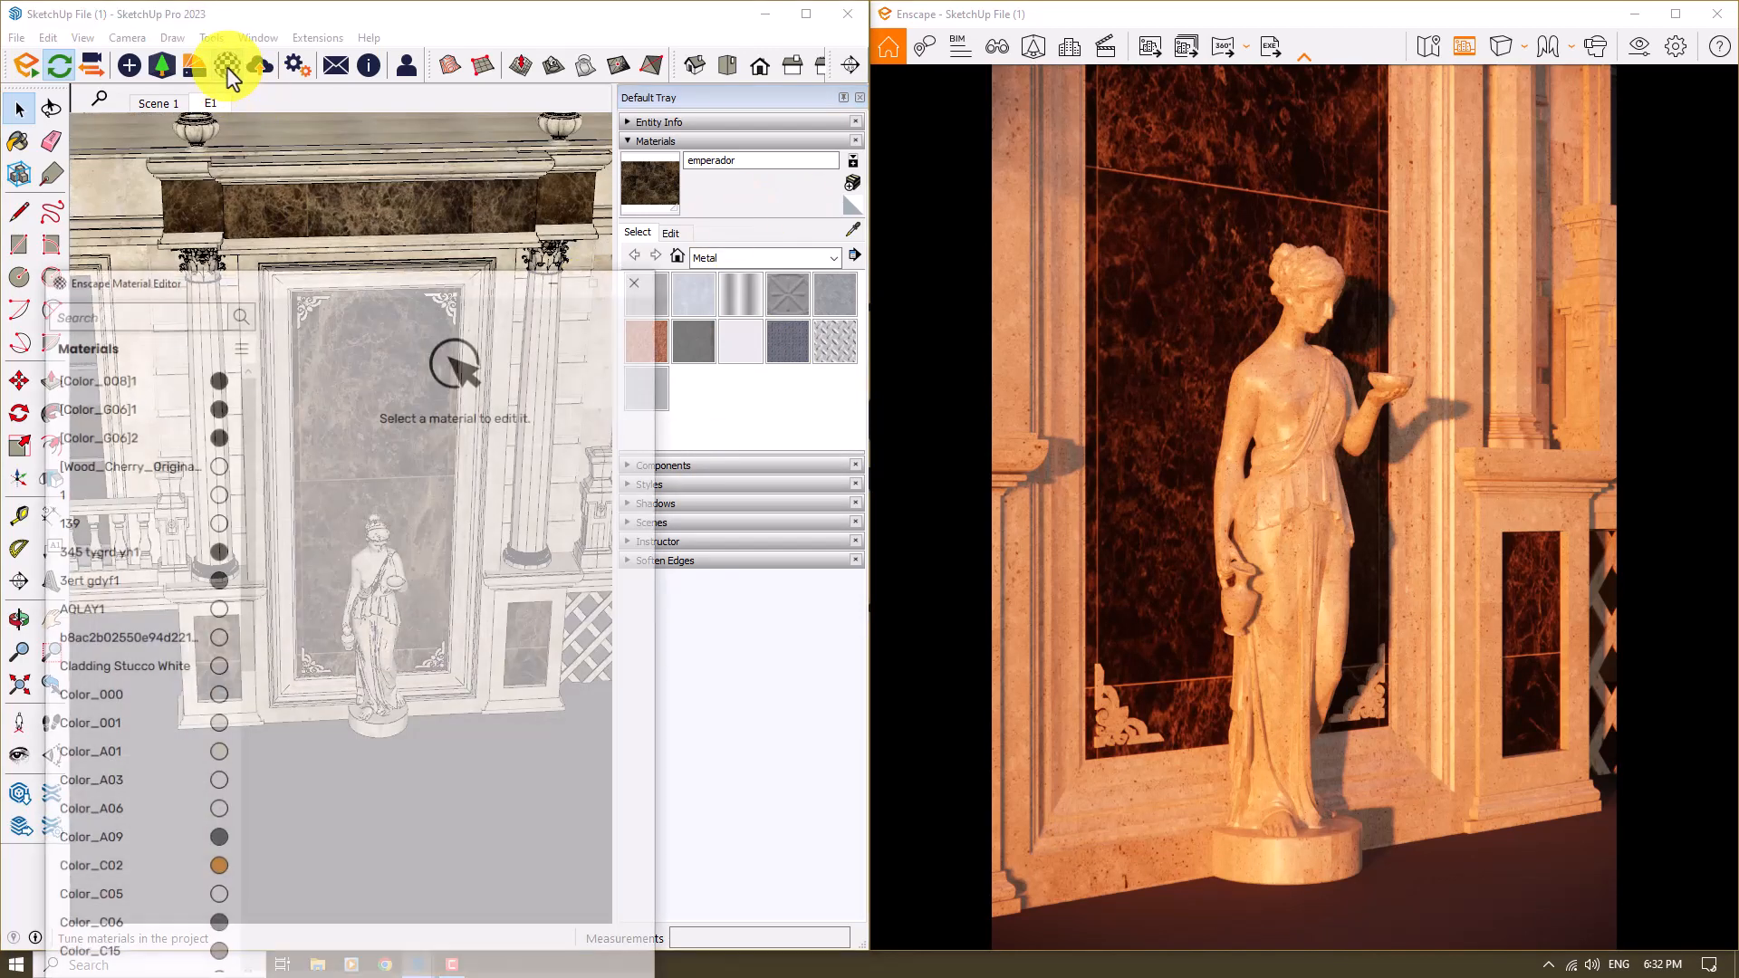
drag(419, 275, 433, 462)
click(813, 239)
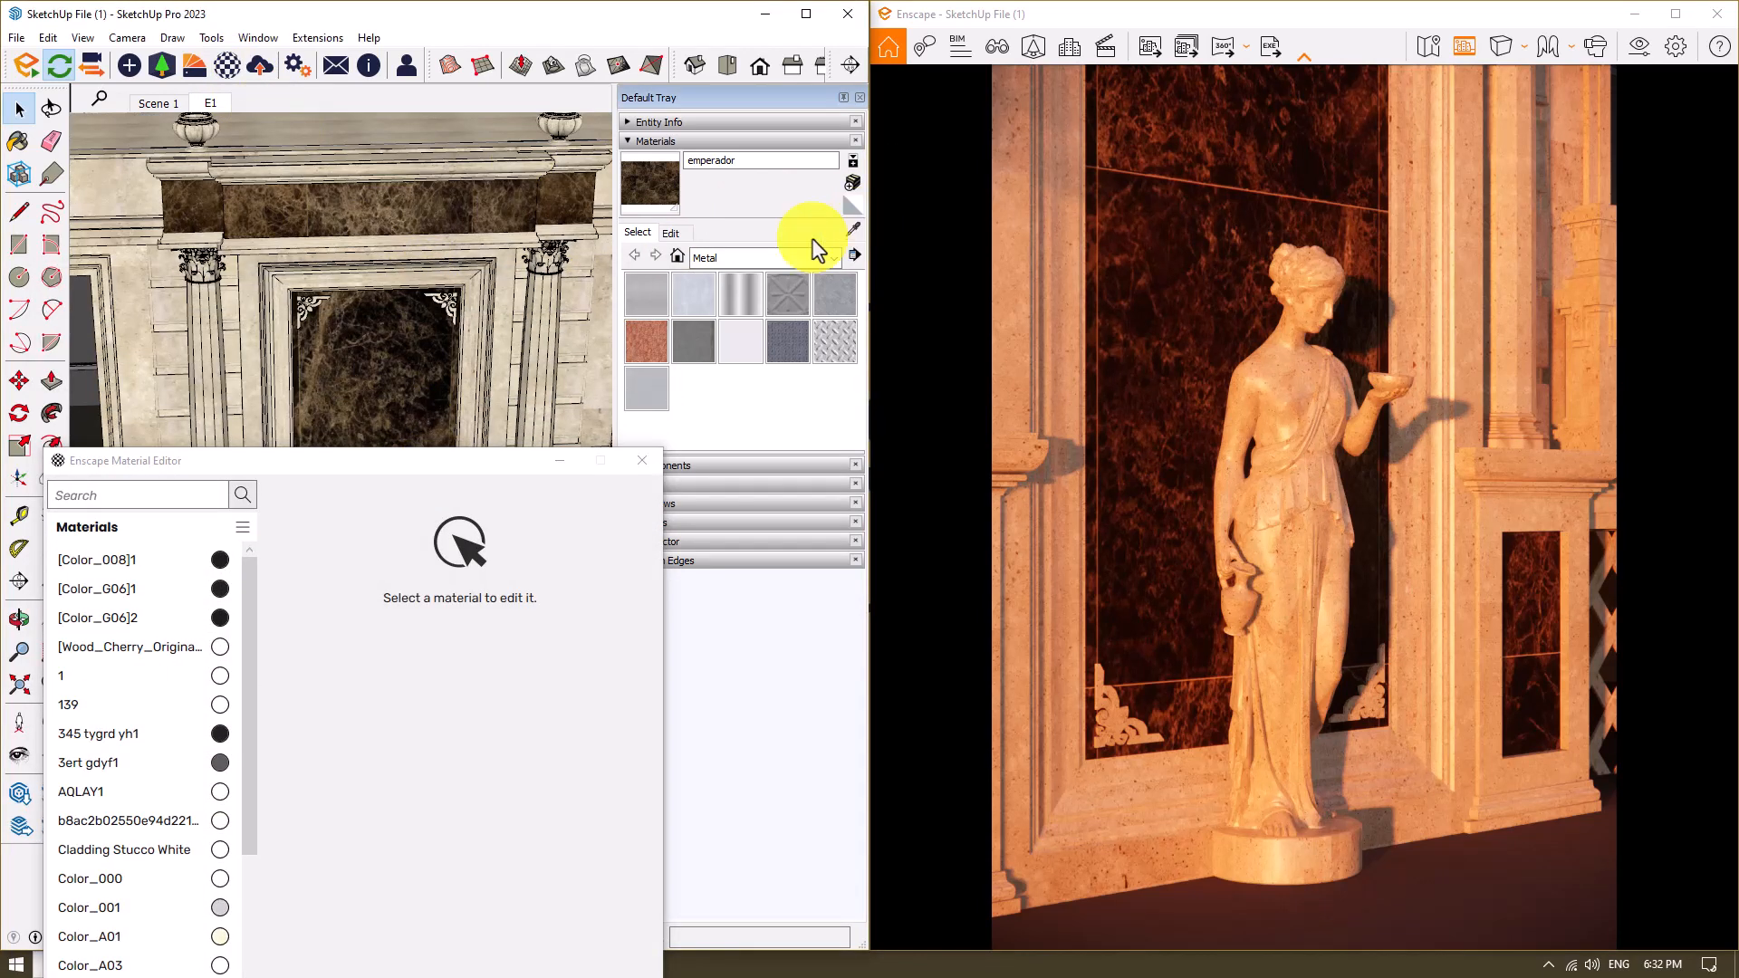
click(851, 230)
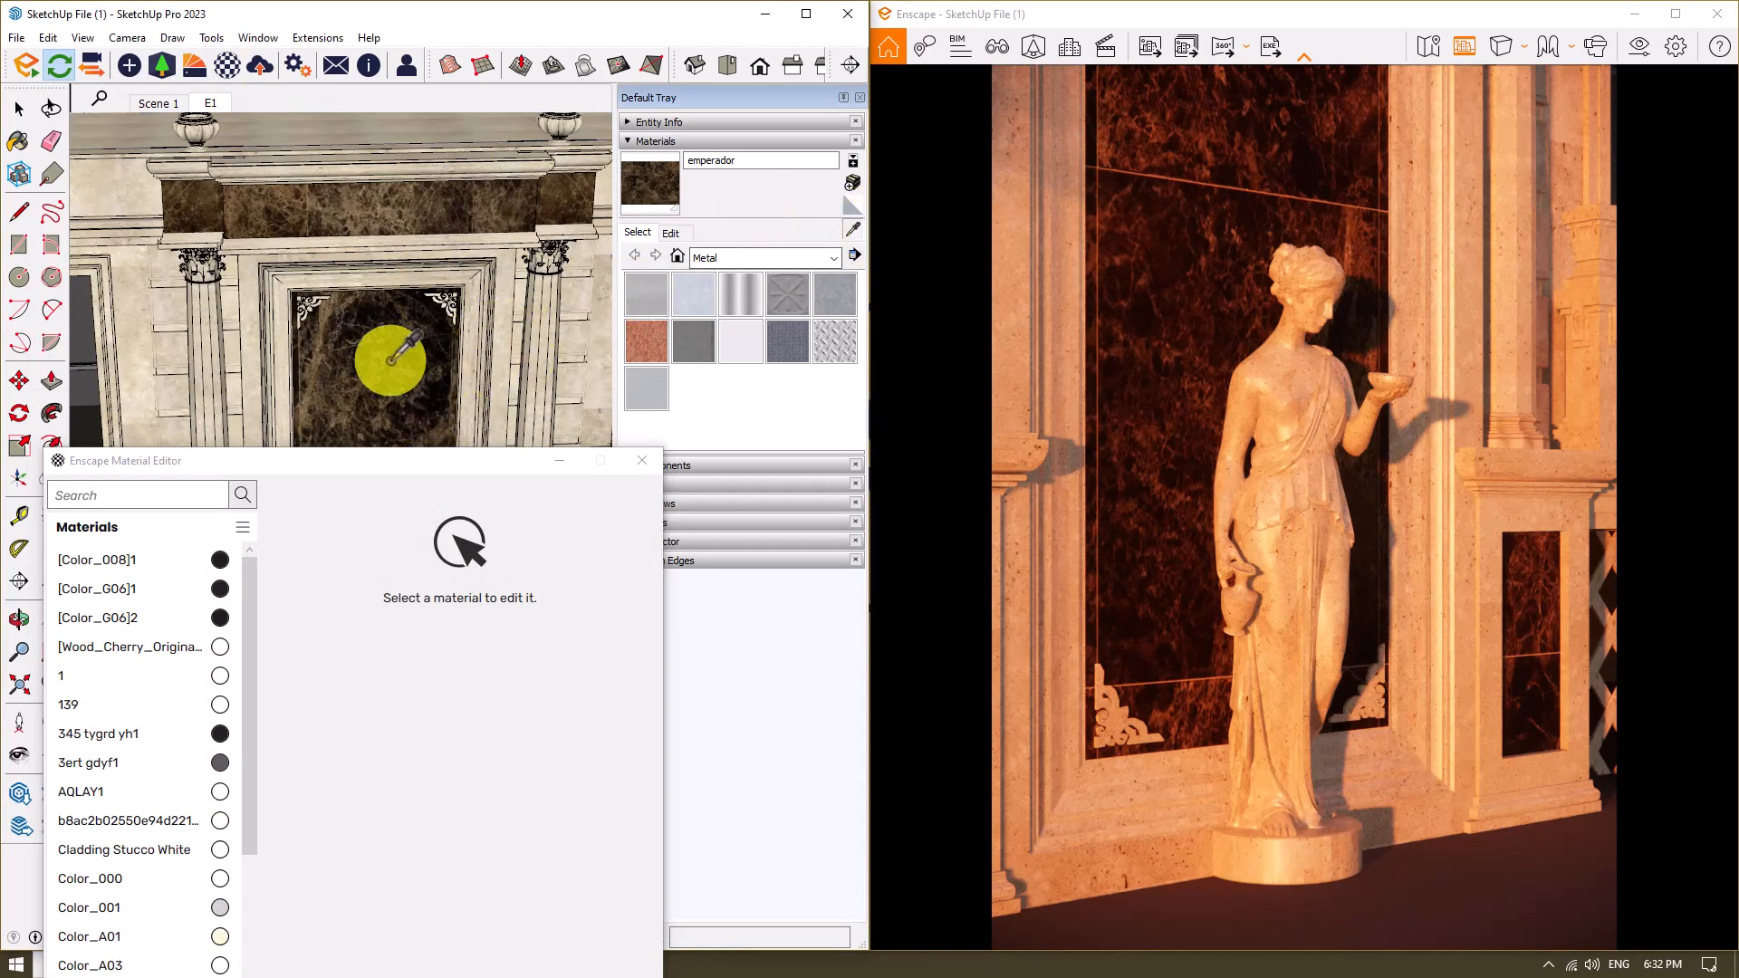
click(389, 357)
drag(404, 458, 466, 117)
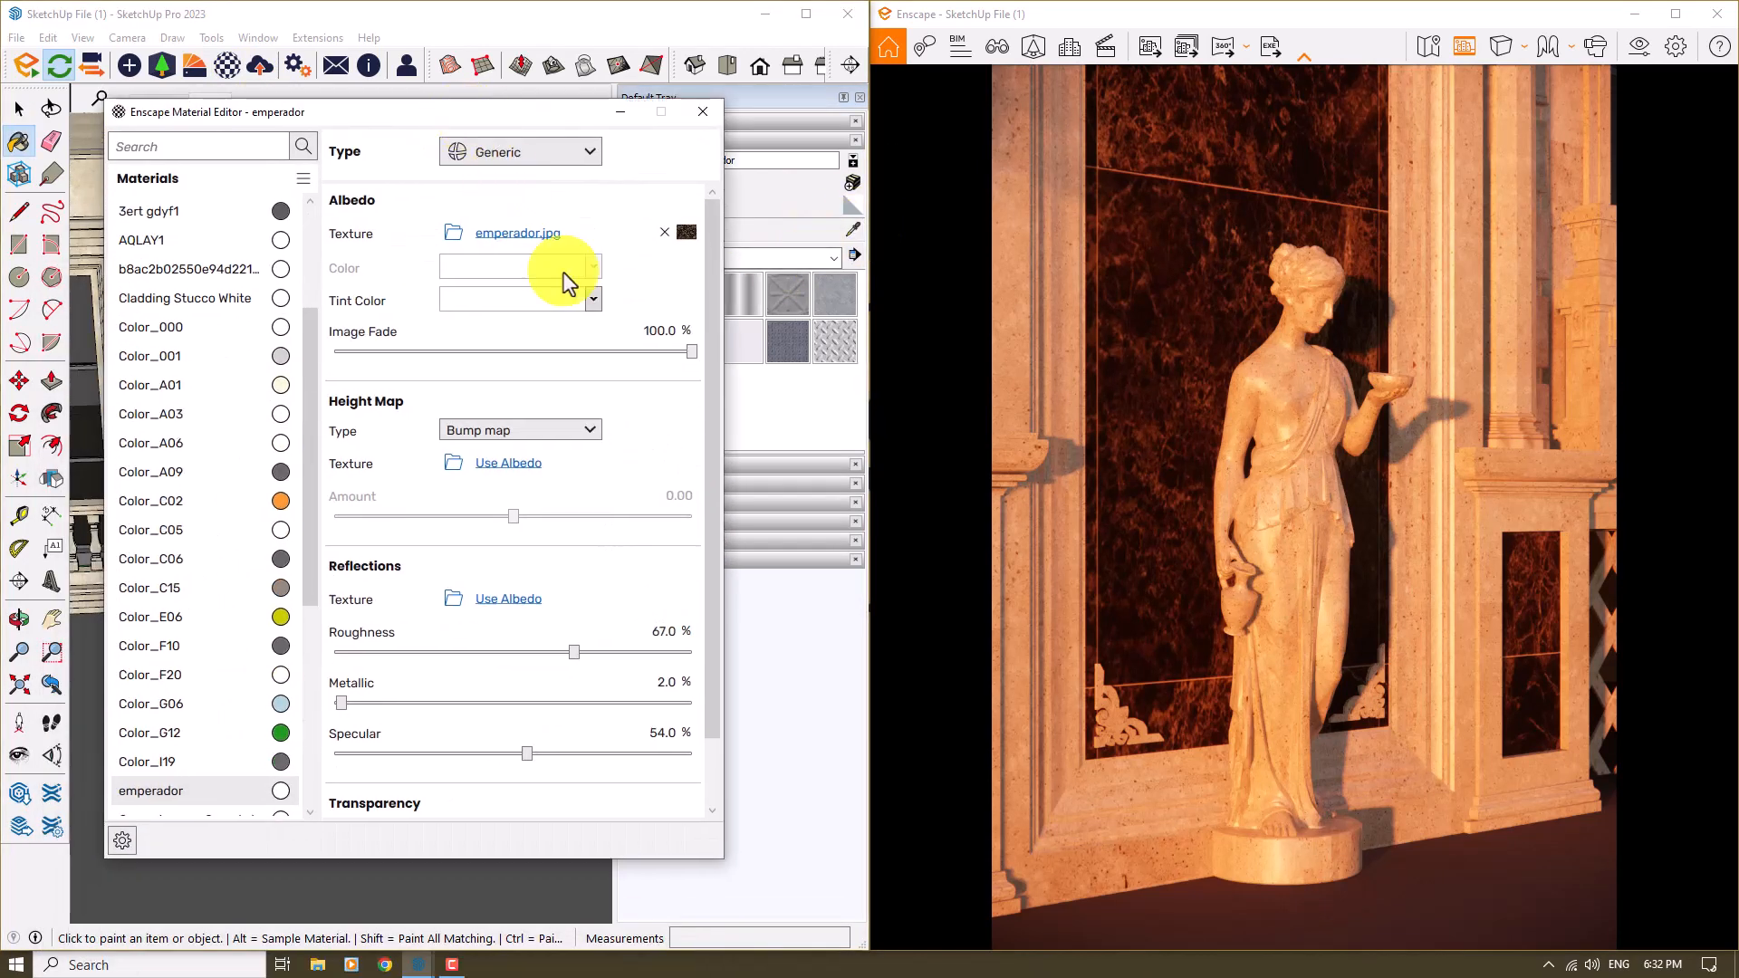
- Lower the emperador roughness to about 21.8 % and set its albedo image fade to 60 %
drag(574, 652, 413, 654)
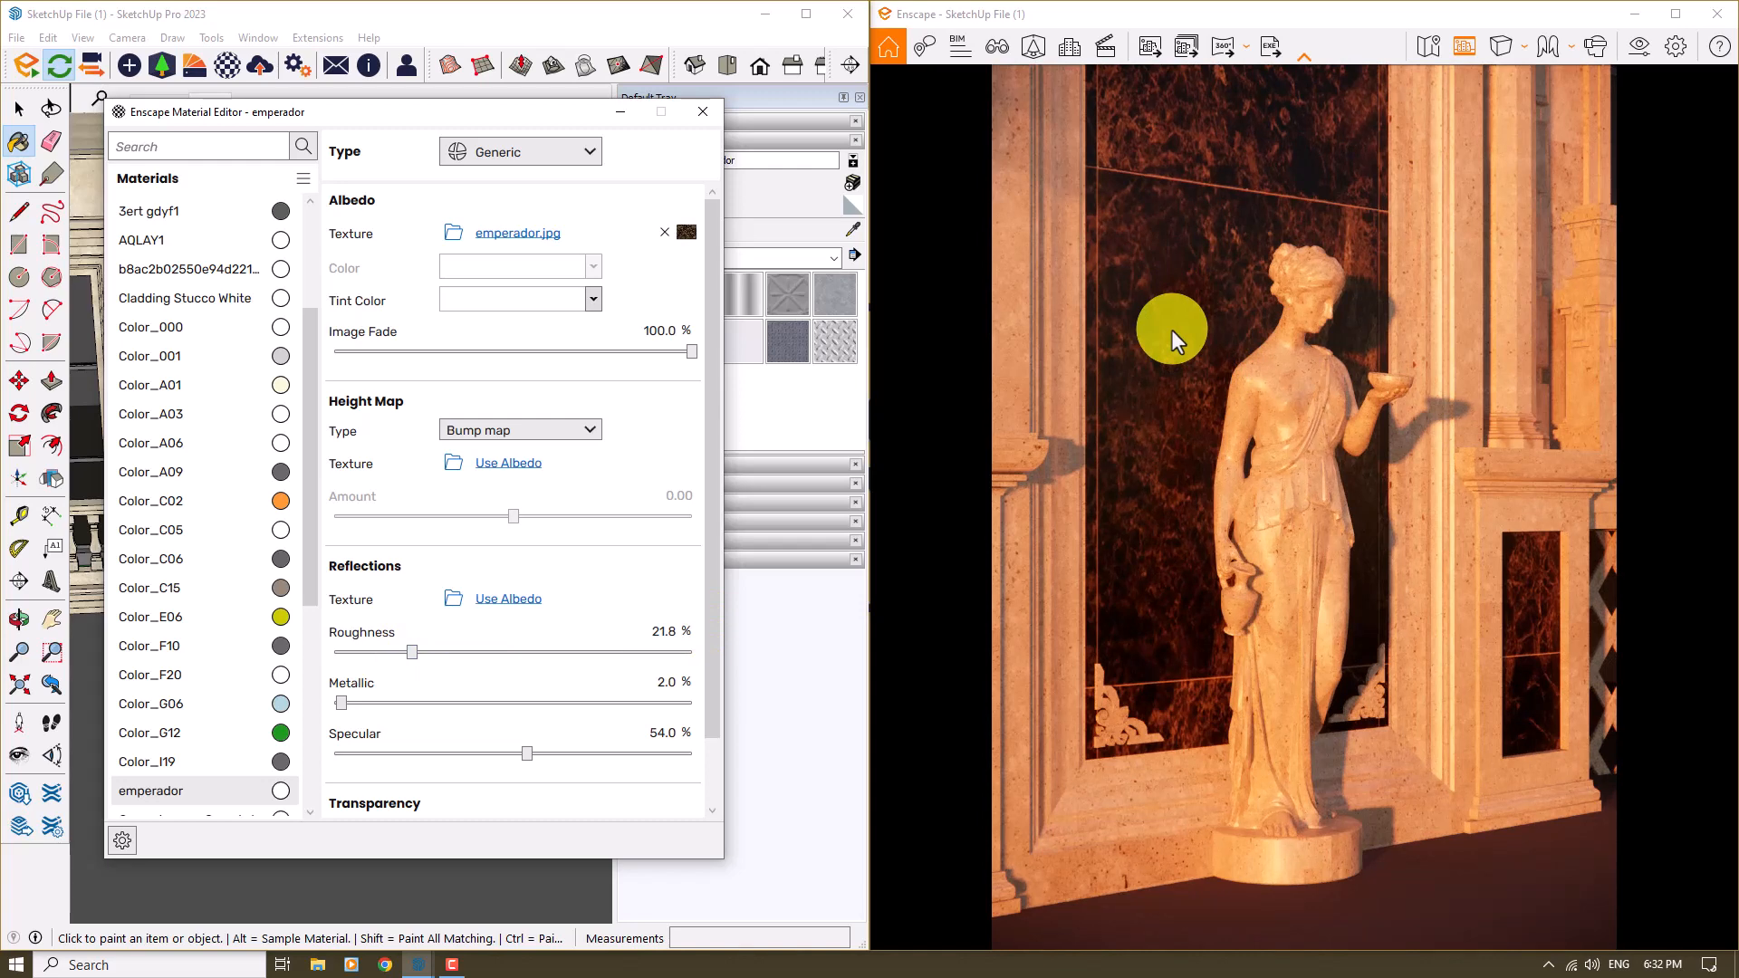
mouse_move(688, 238)
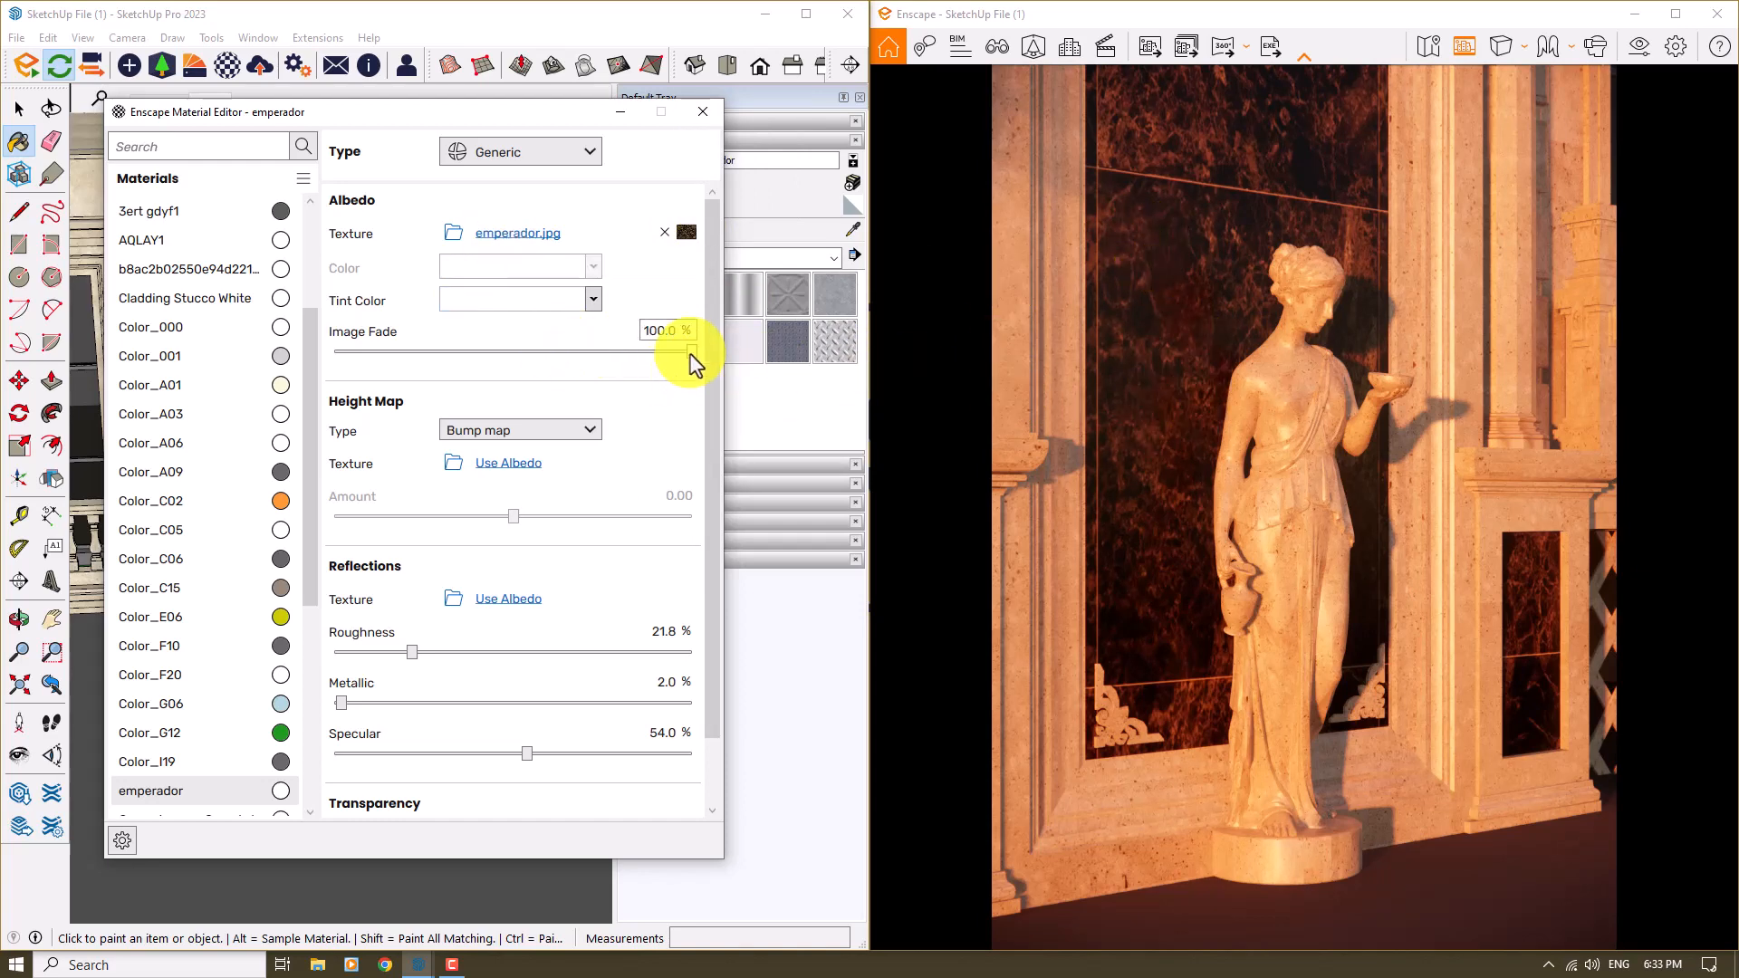
drag(691, 354, 688, 353)
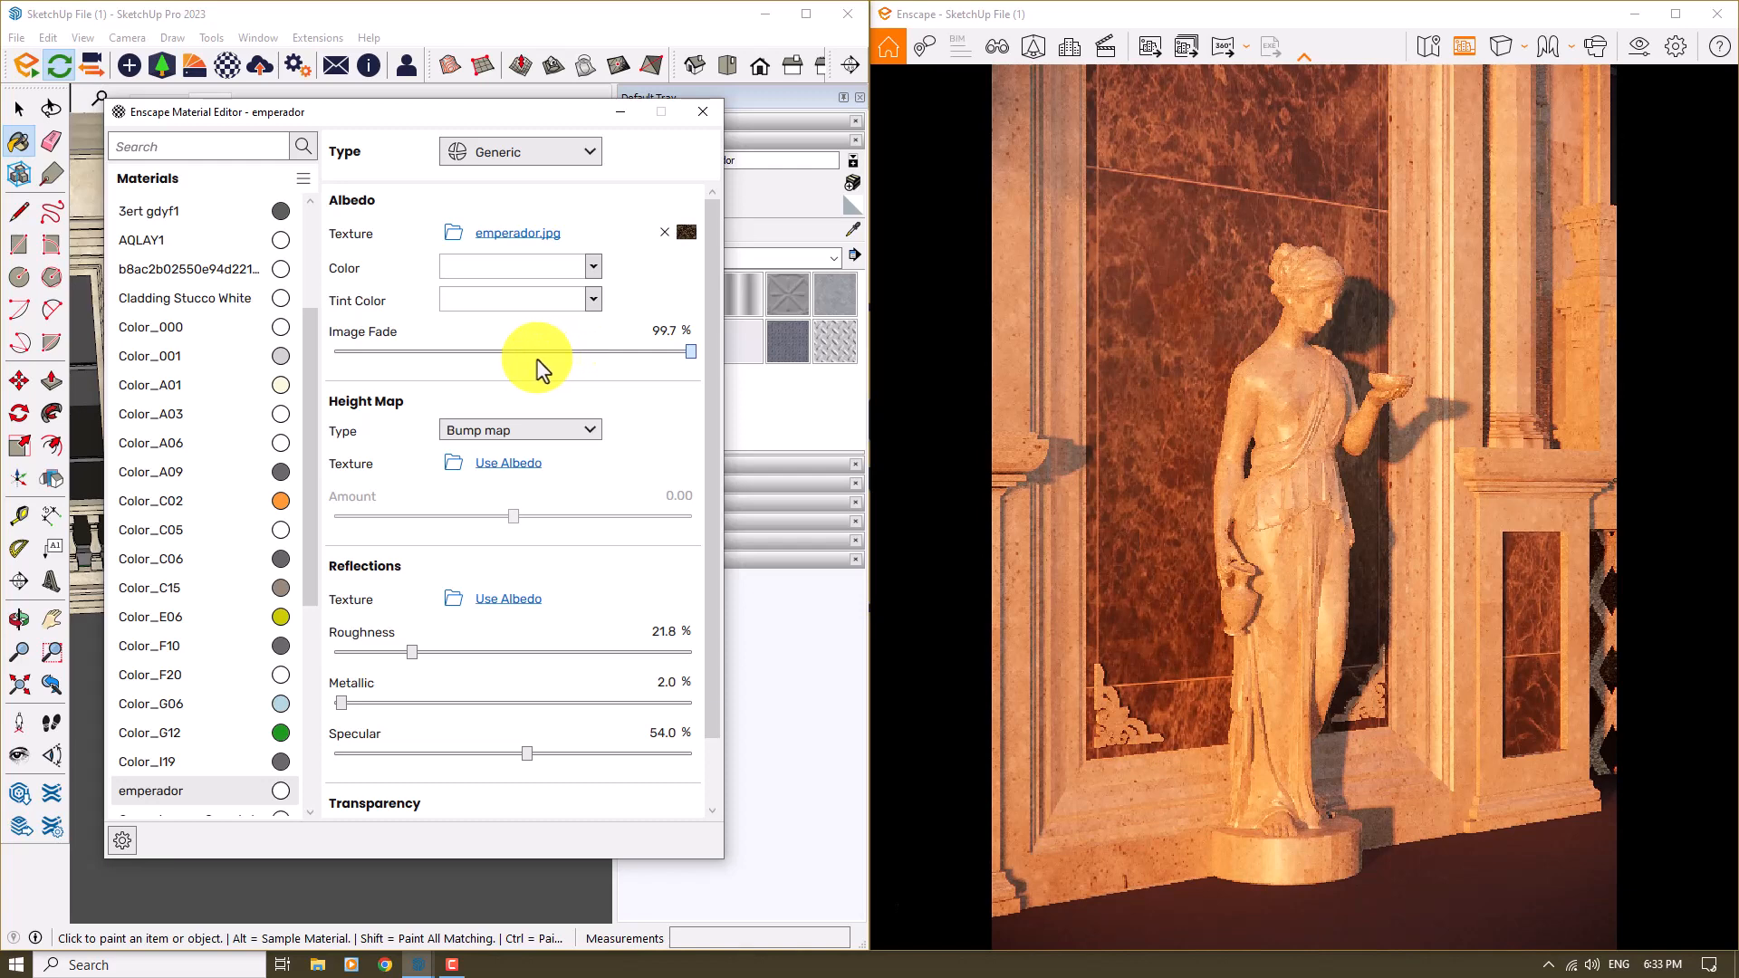
click(539, 354)
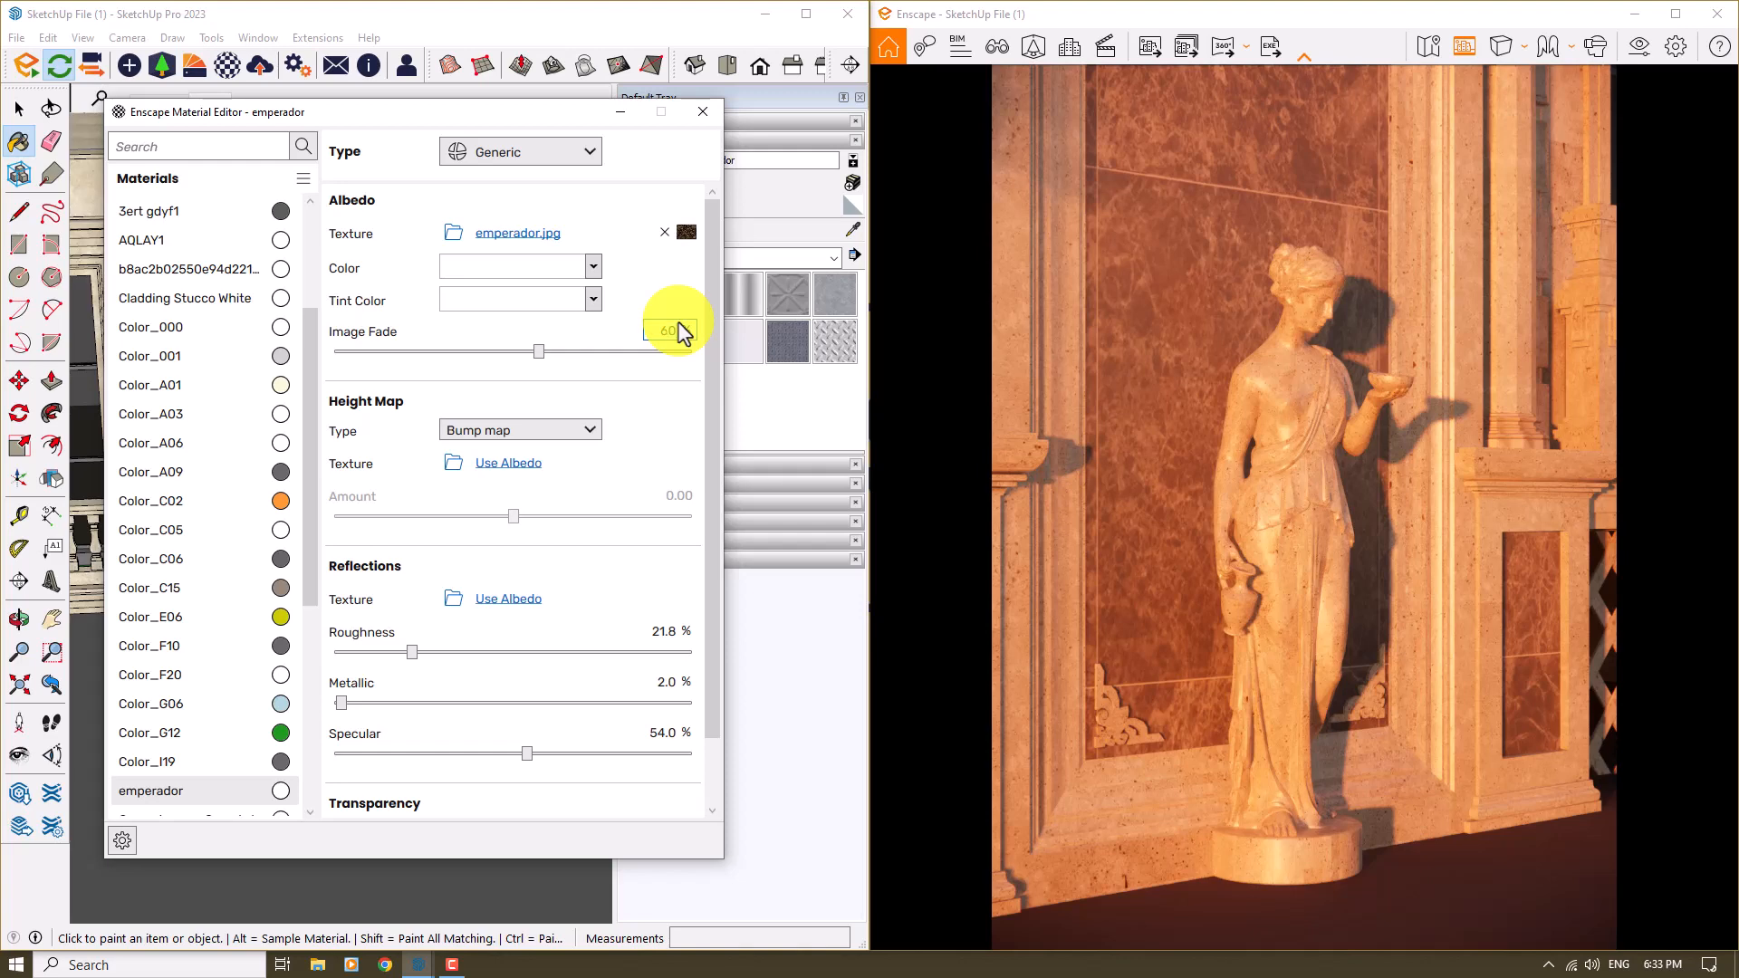
key(Return)
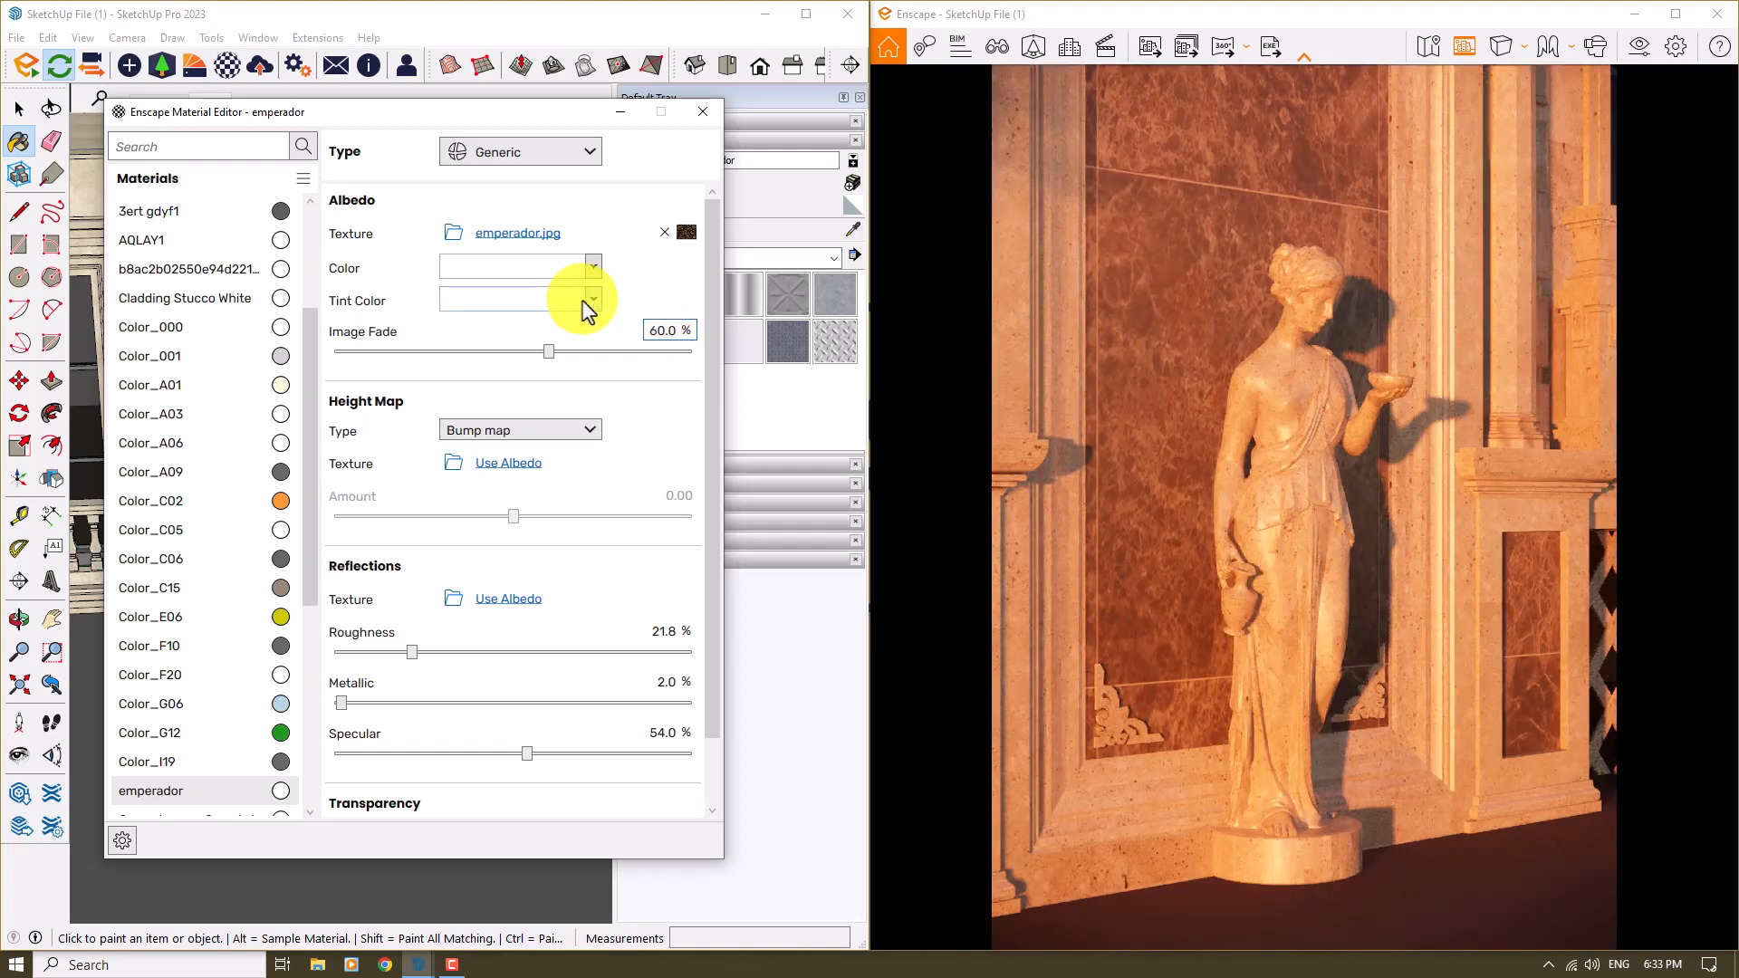
- Set both the tint color and the albedo color of emperador to light grey
click(593, 299)
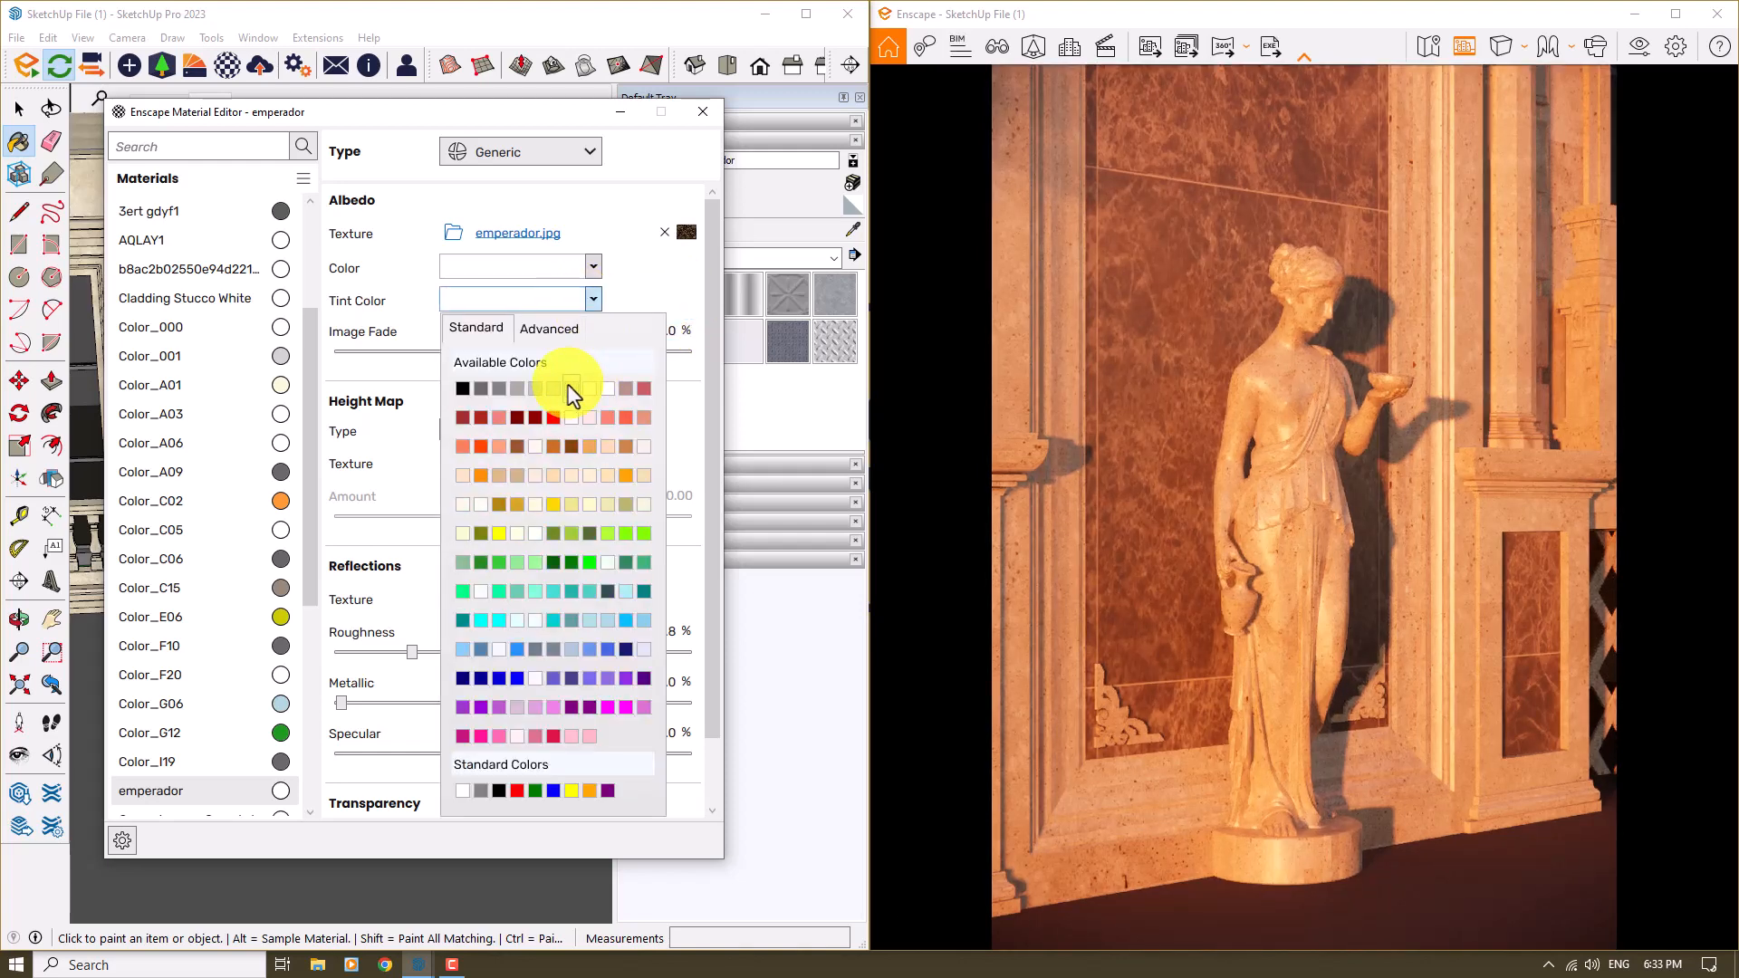
click(571, 388)
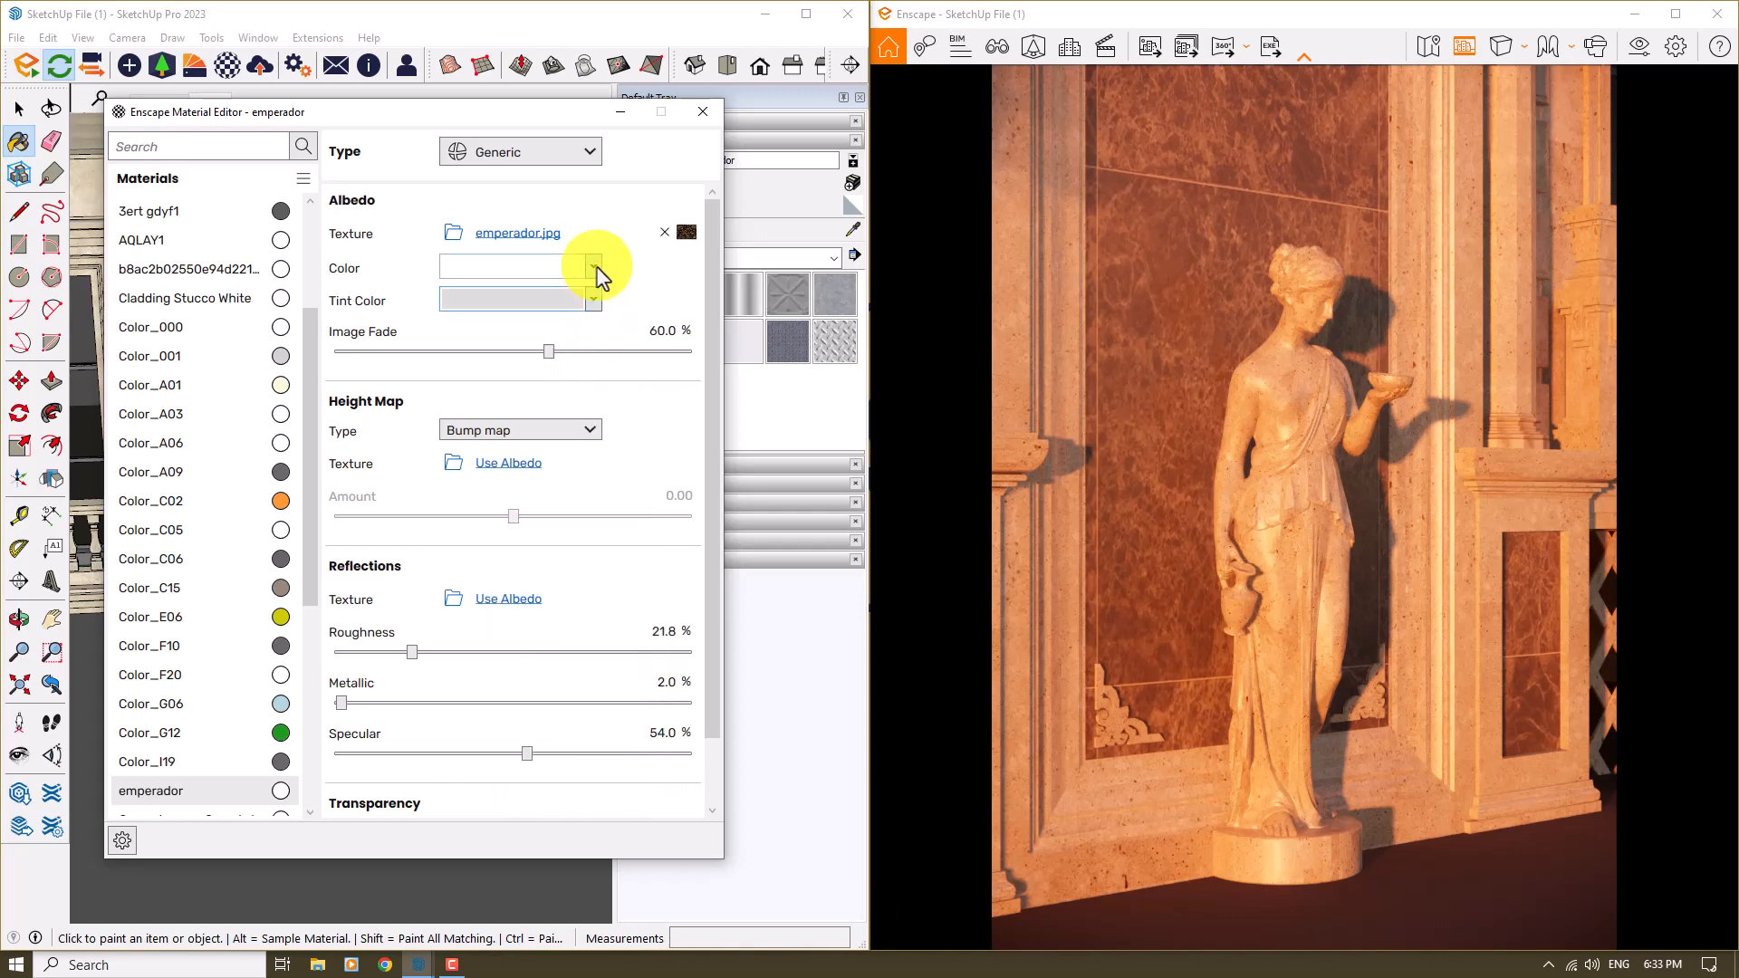
click(594, 268)
click(575, 351)
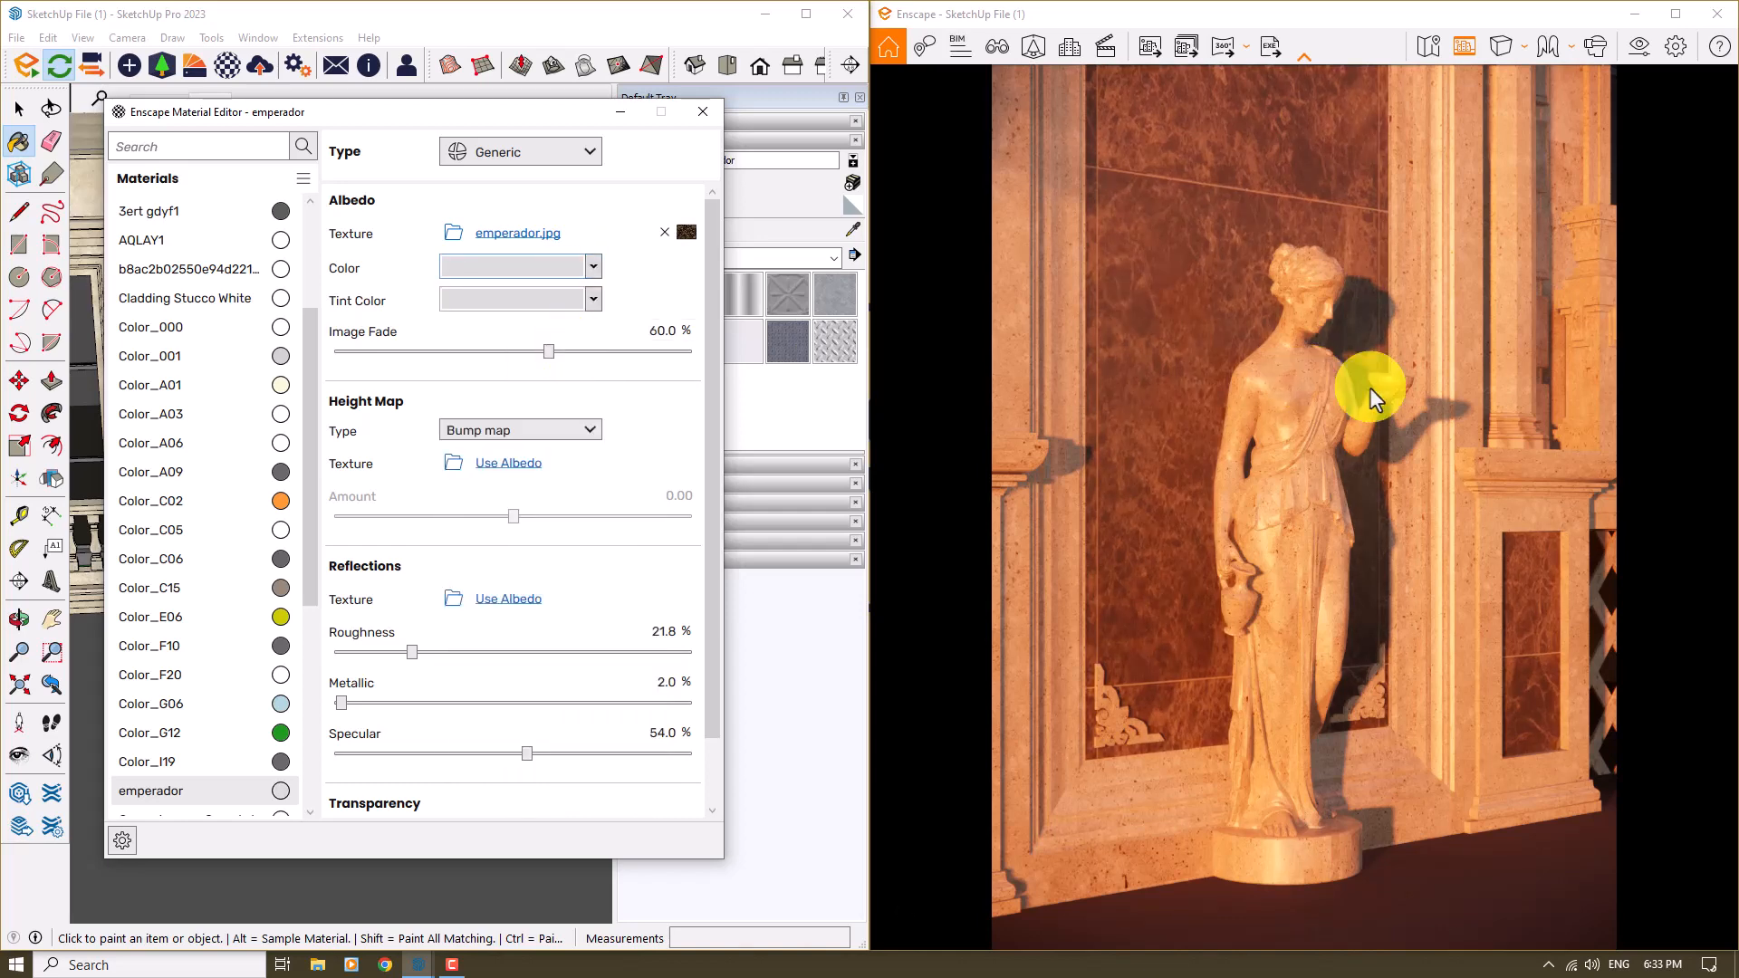
- Set the emperador reflections to 16 % roughness, 0 % metallic and 76 % specular
click(652, 632)
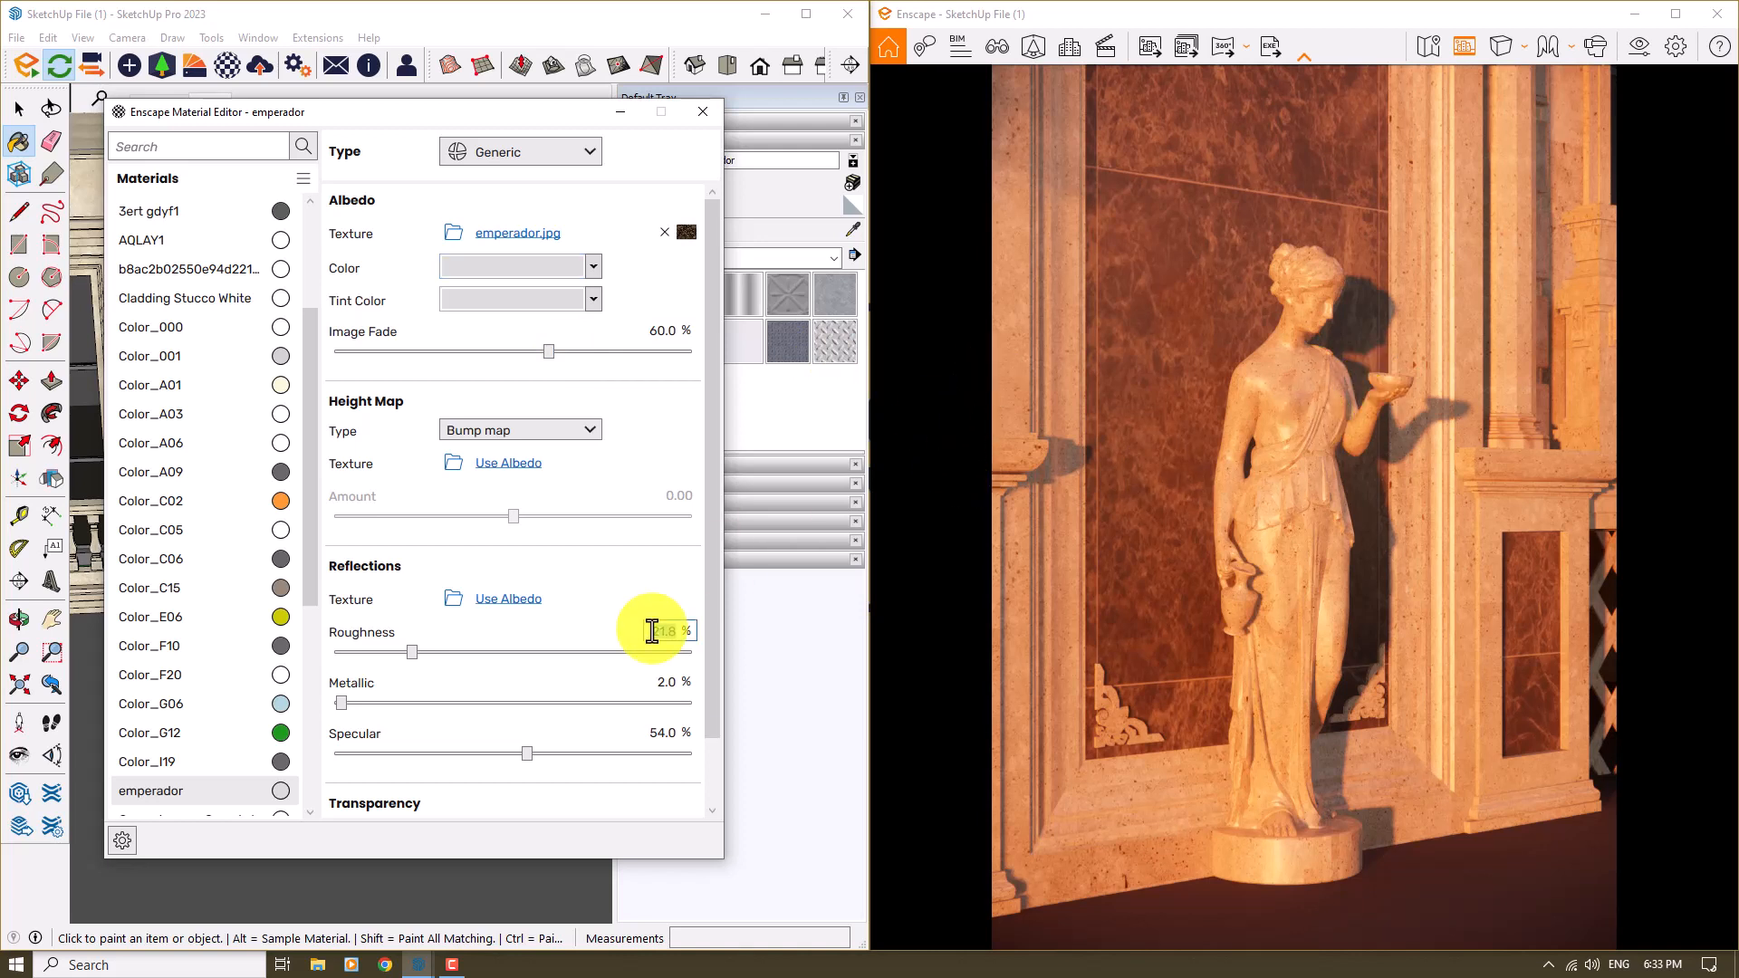
text(16)
key(Return)
click(656, 684)
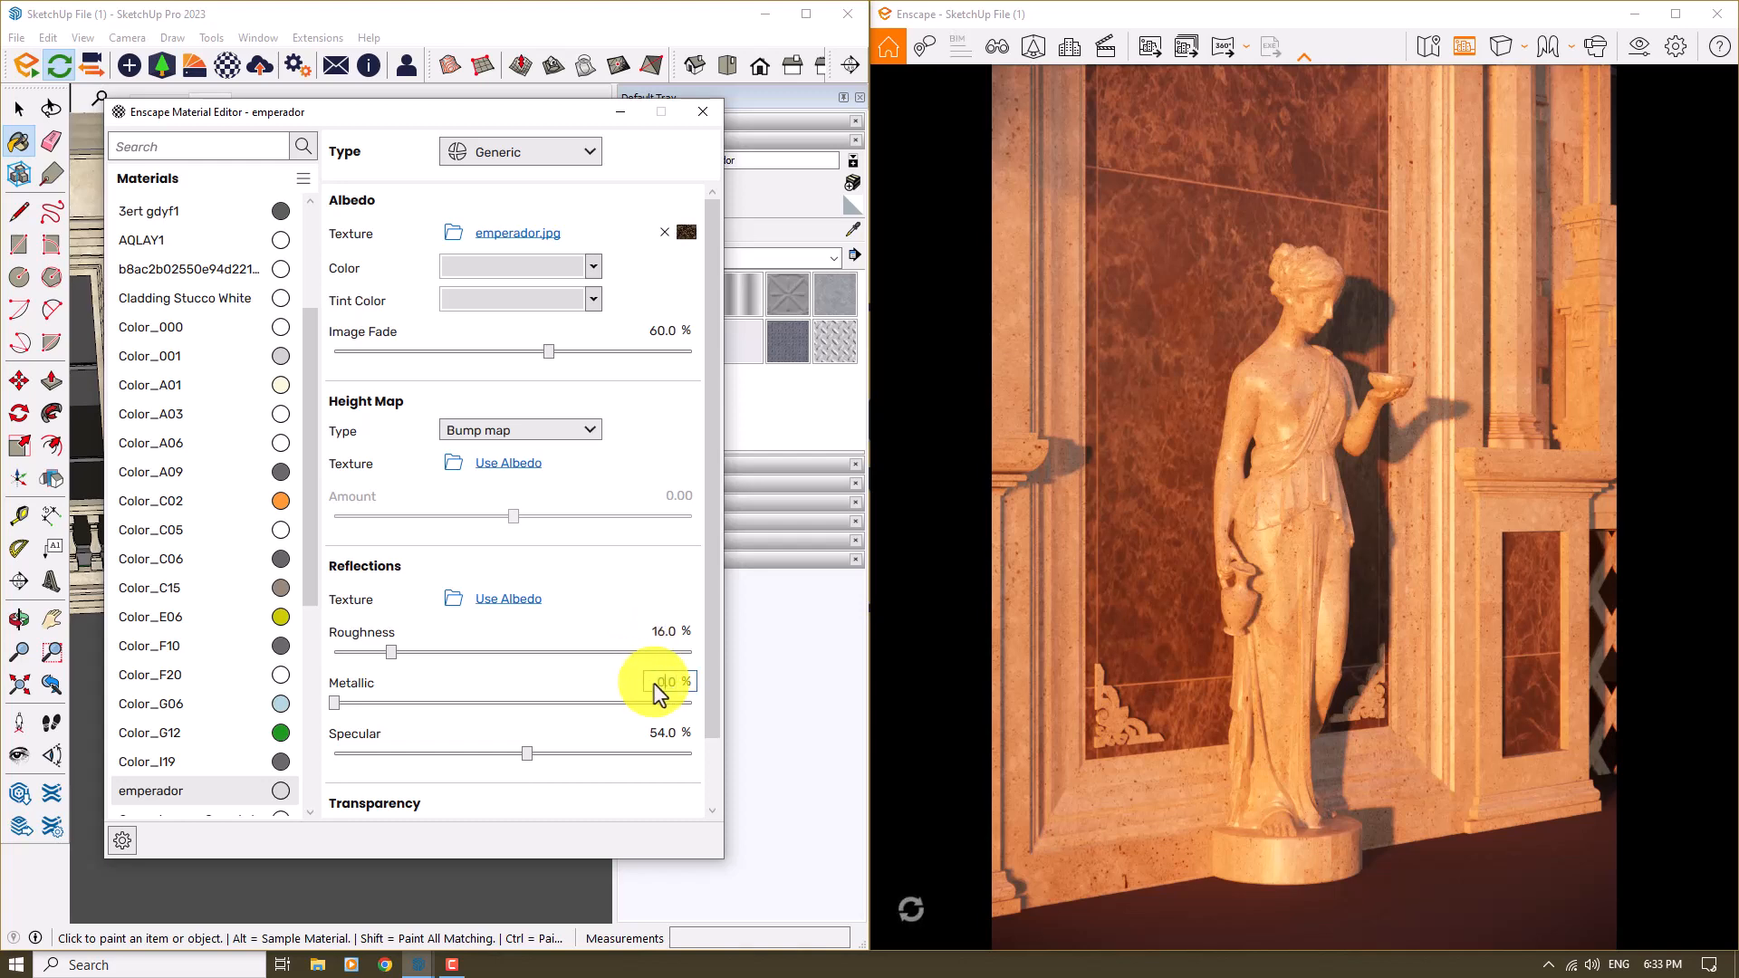
text(0)
key(Return)
click(657, 732)
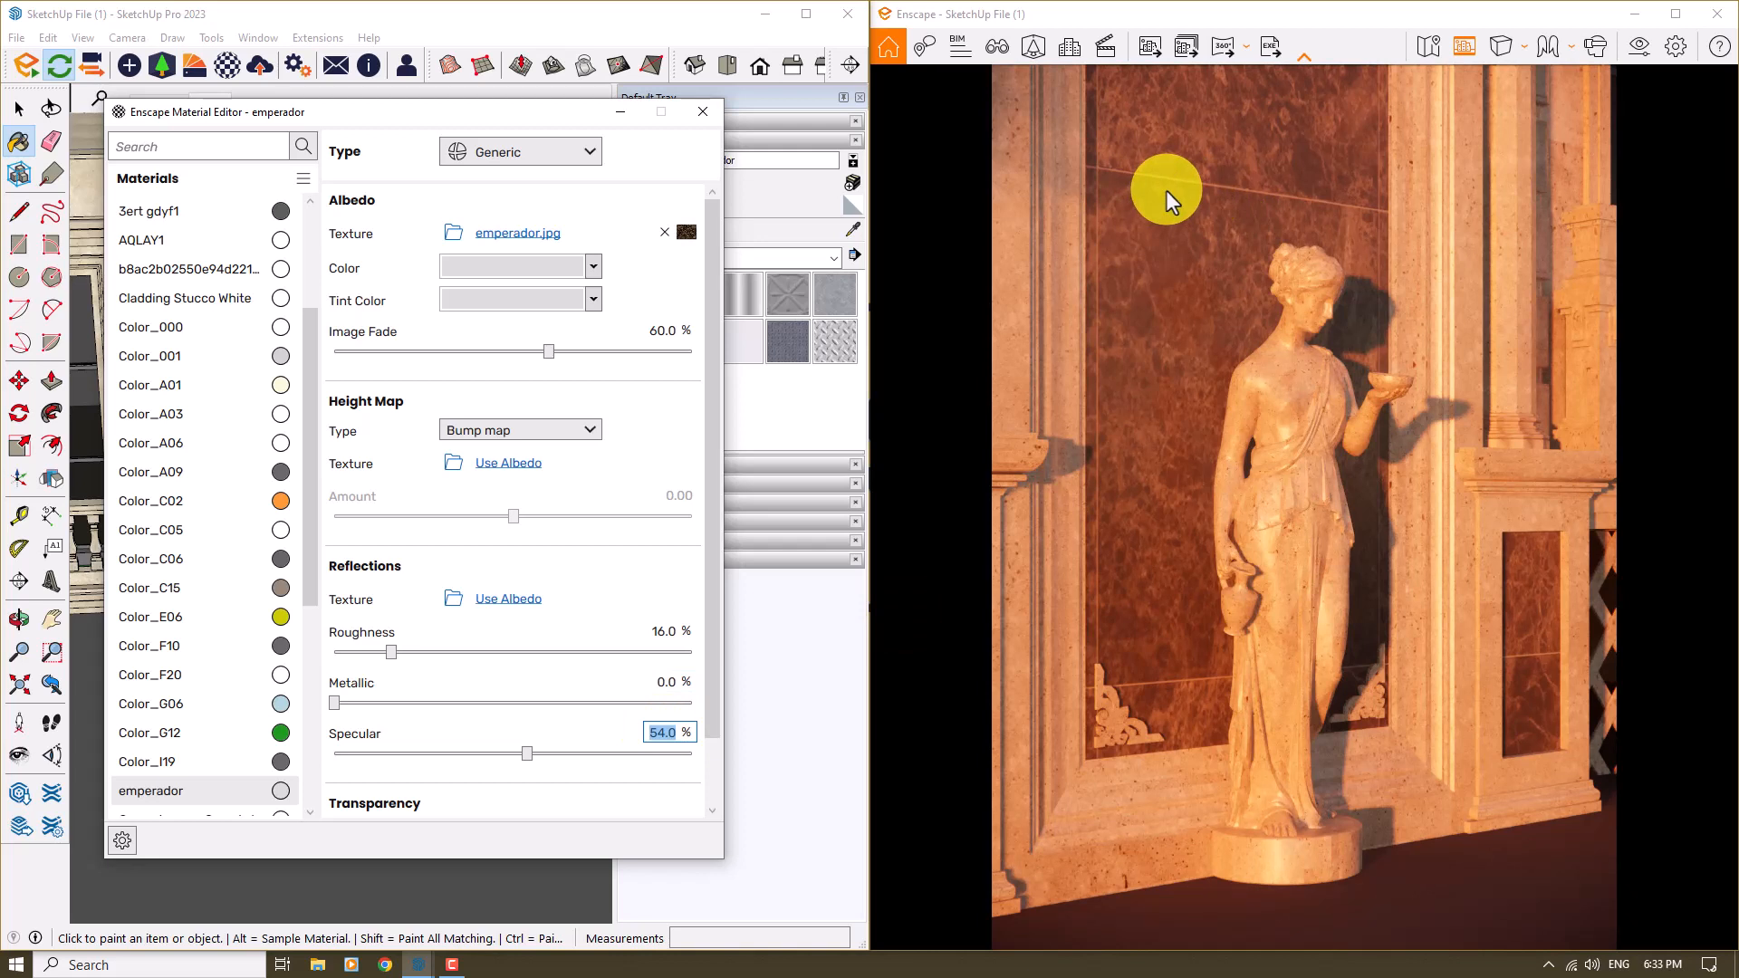
key(Return)
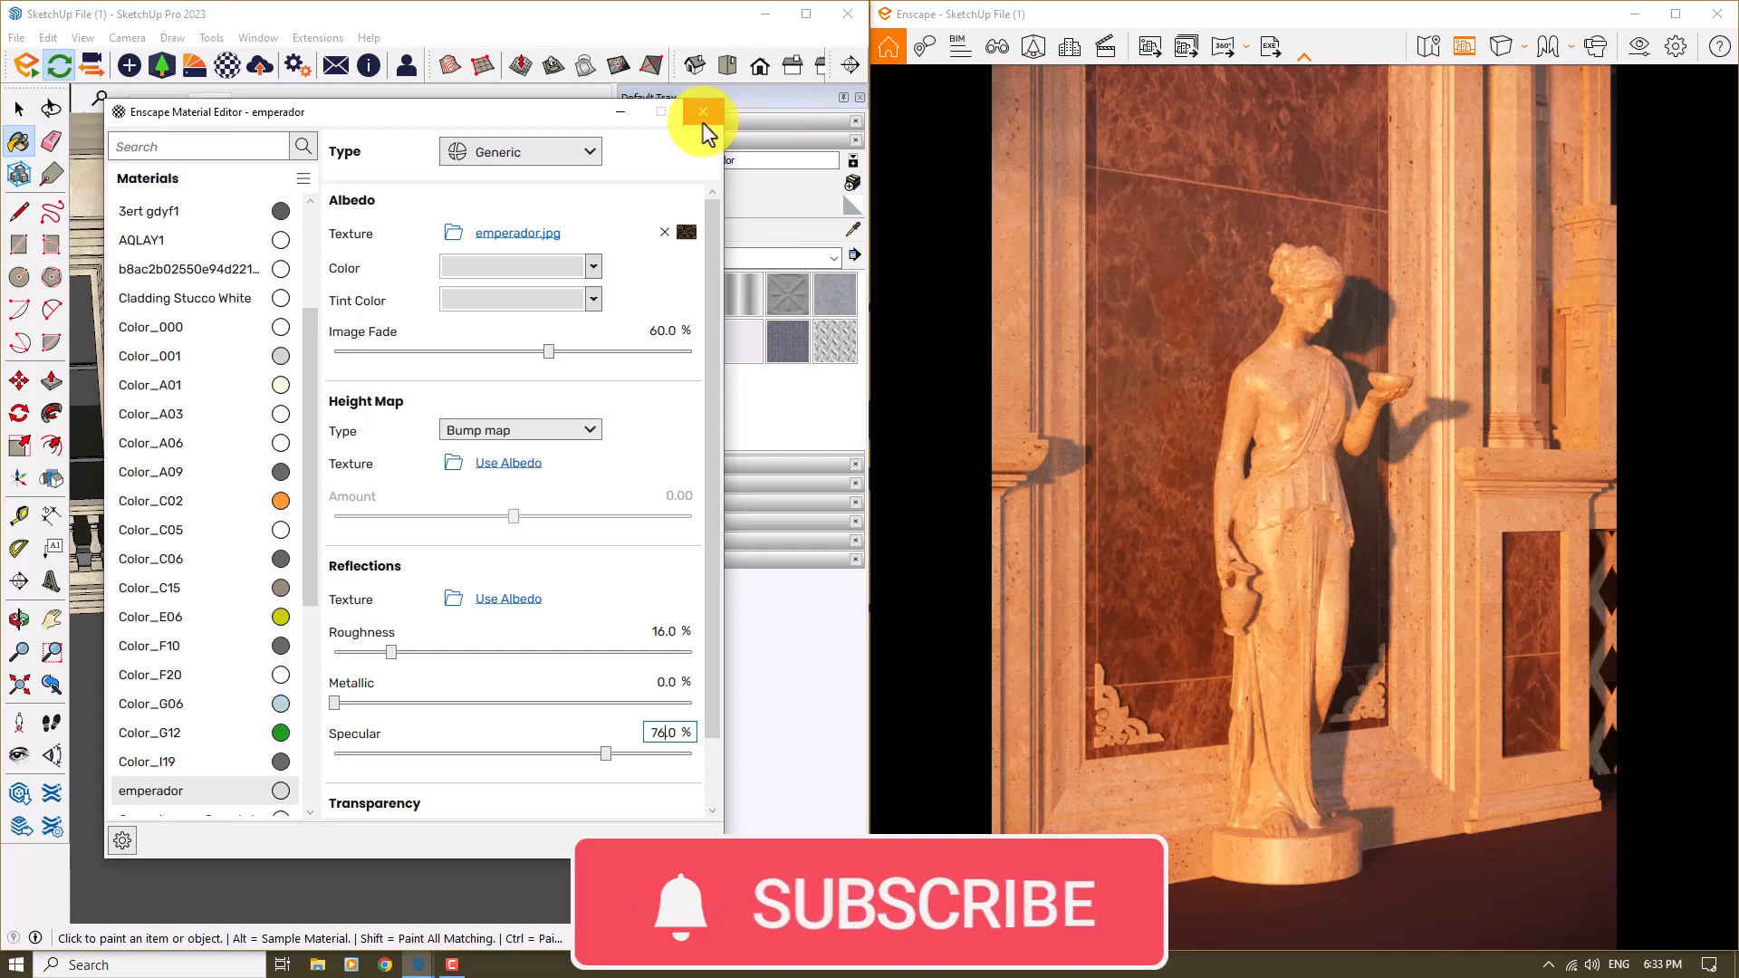
- Sample the statue's stone to load its Color_A06 material in the Enscape Material Editor
drag(389, 111, 458, 510)
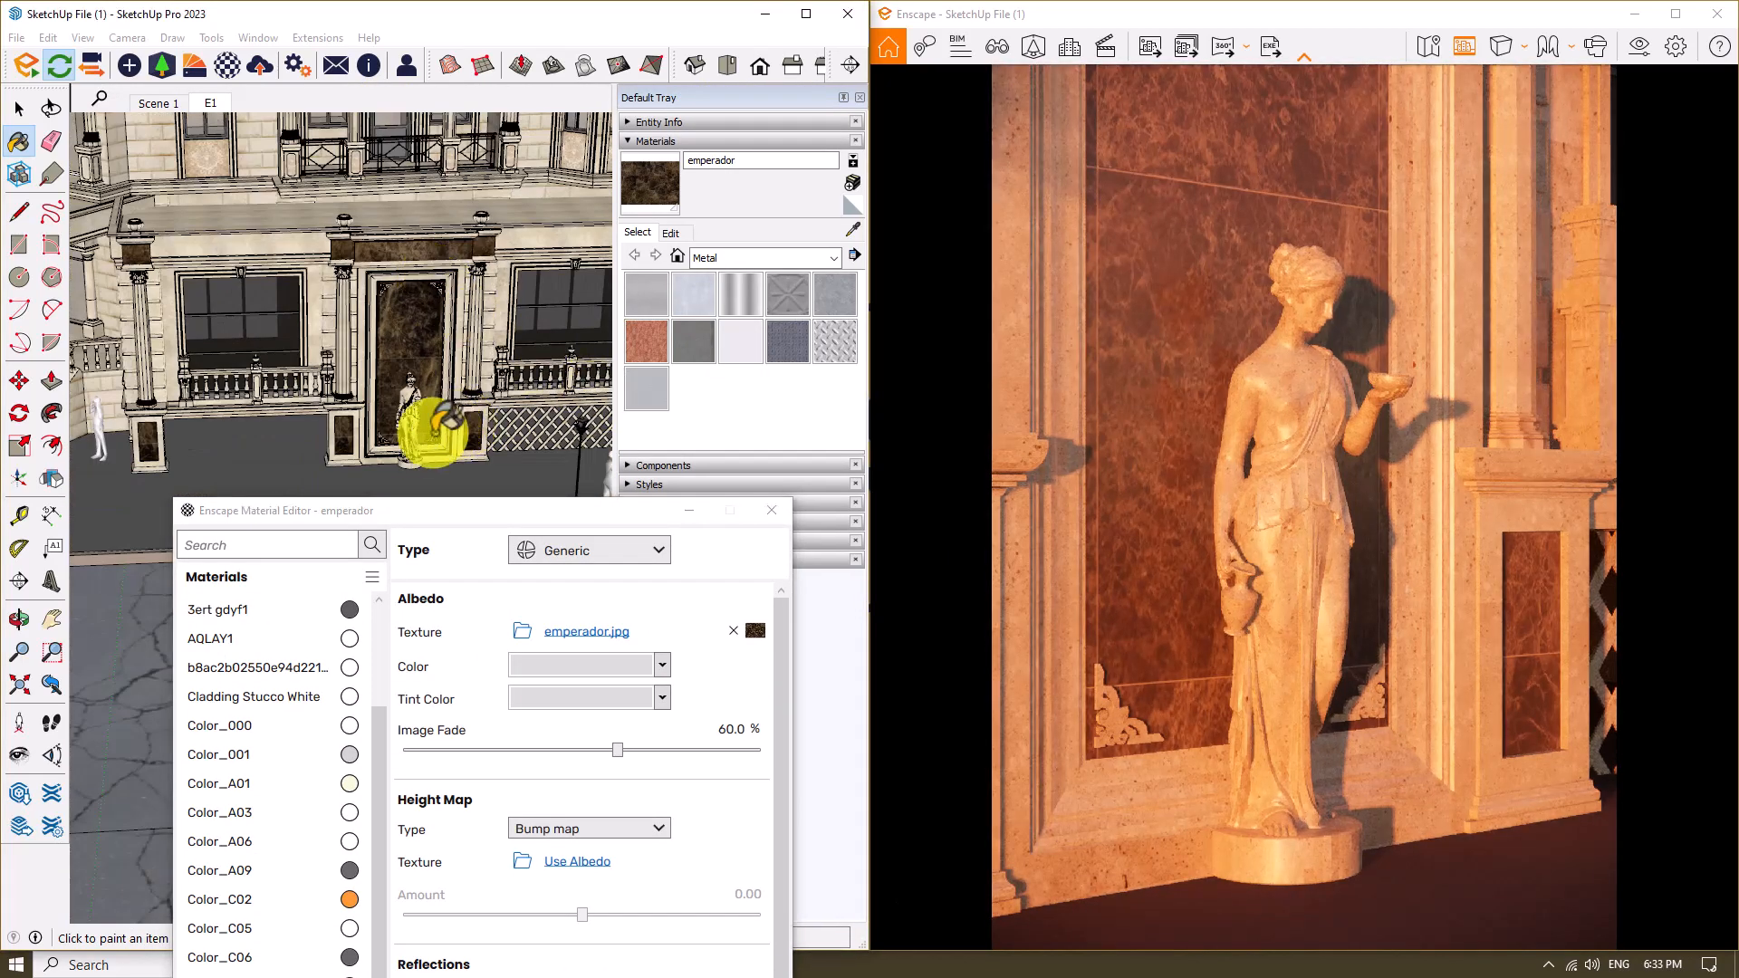
scroll(427, 420, up, 5)
scroll(421, 433, up, 4)
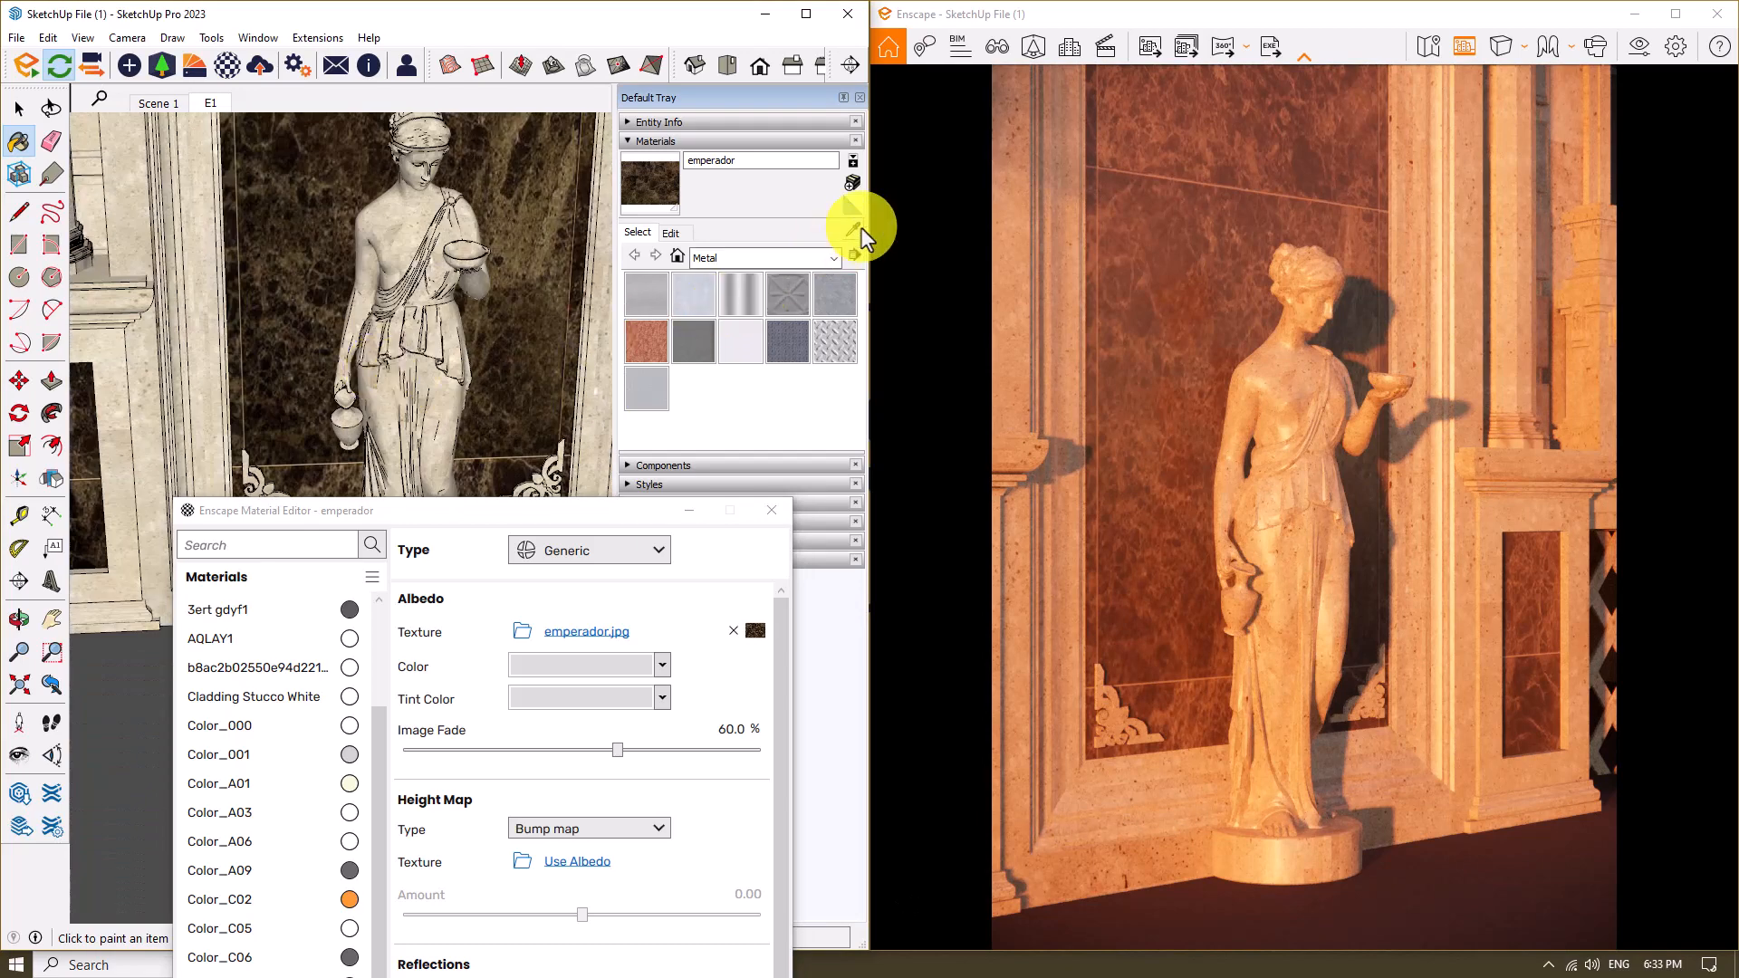
click(854, 229)
click(400, 236)
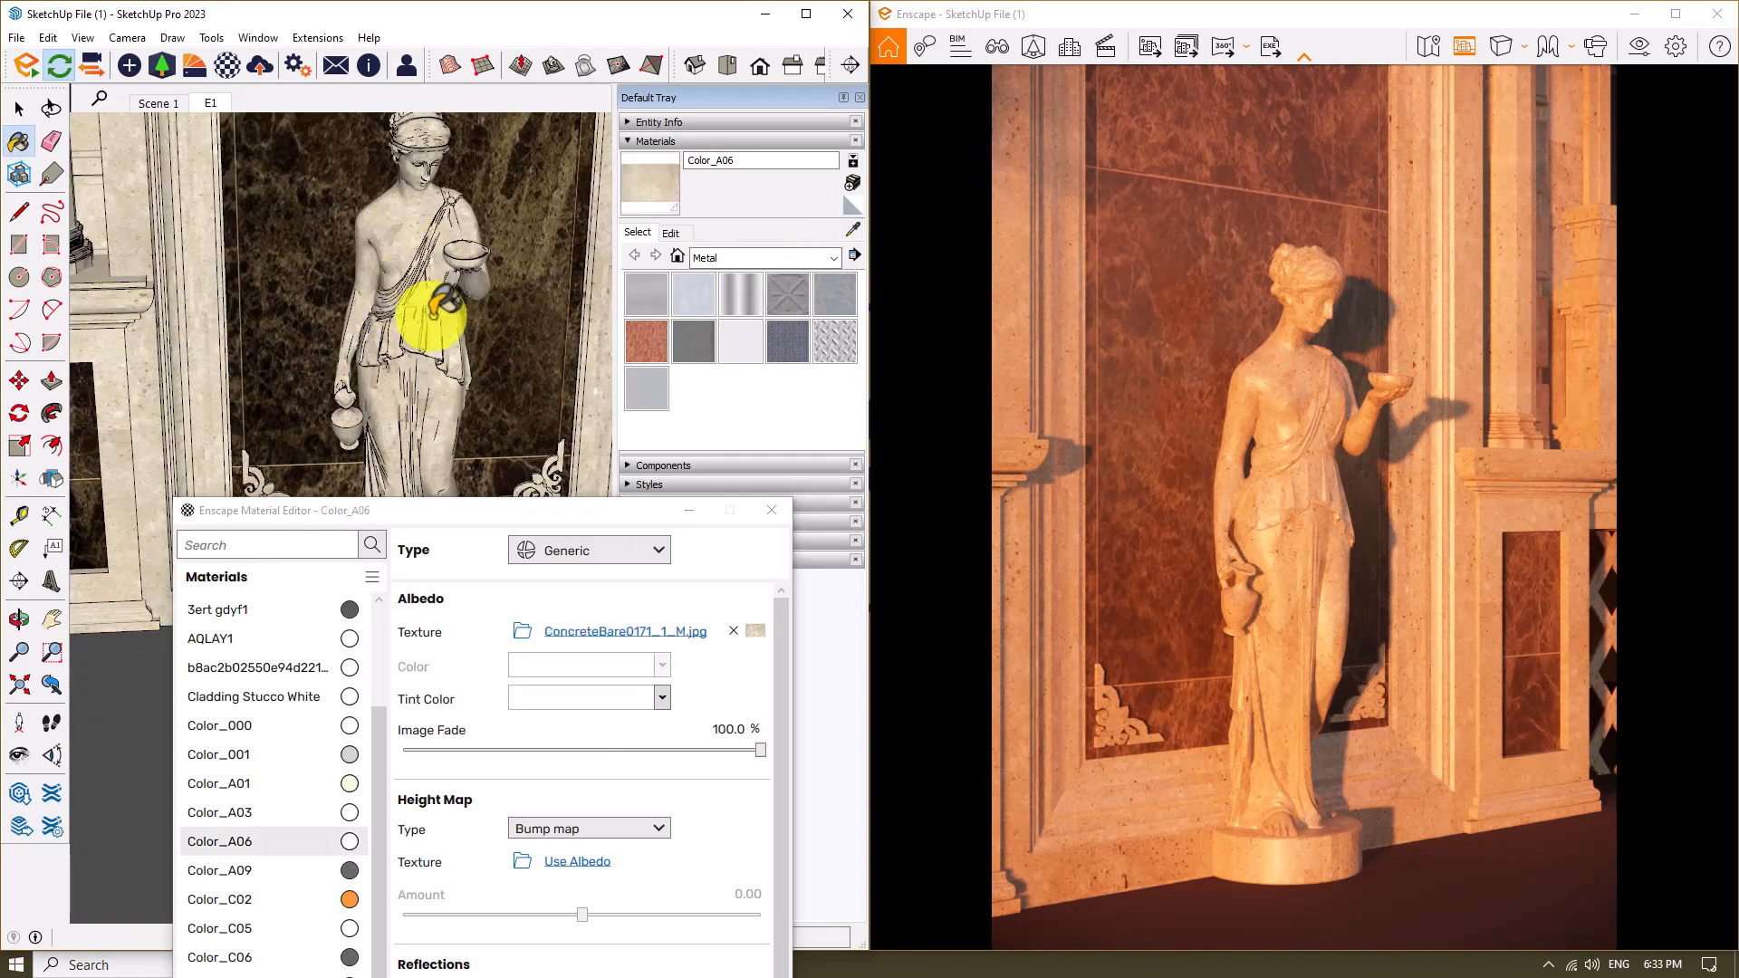
drag(491, 526, 389, 176)
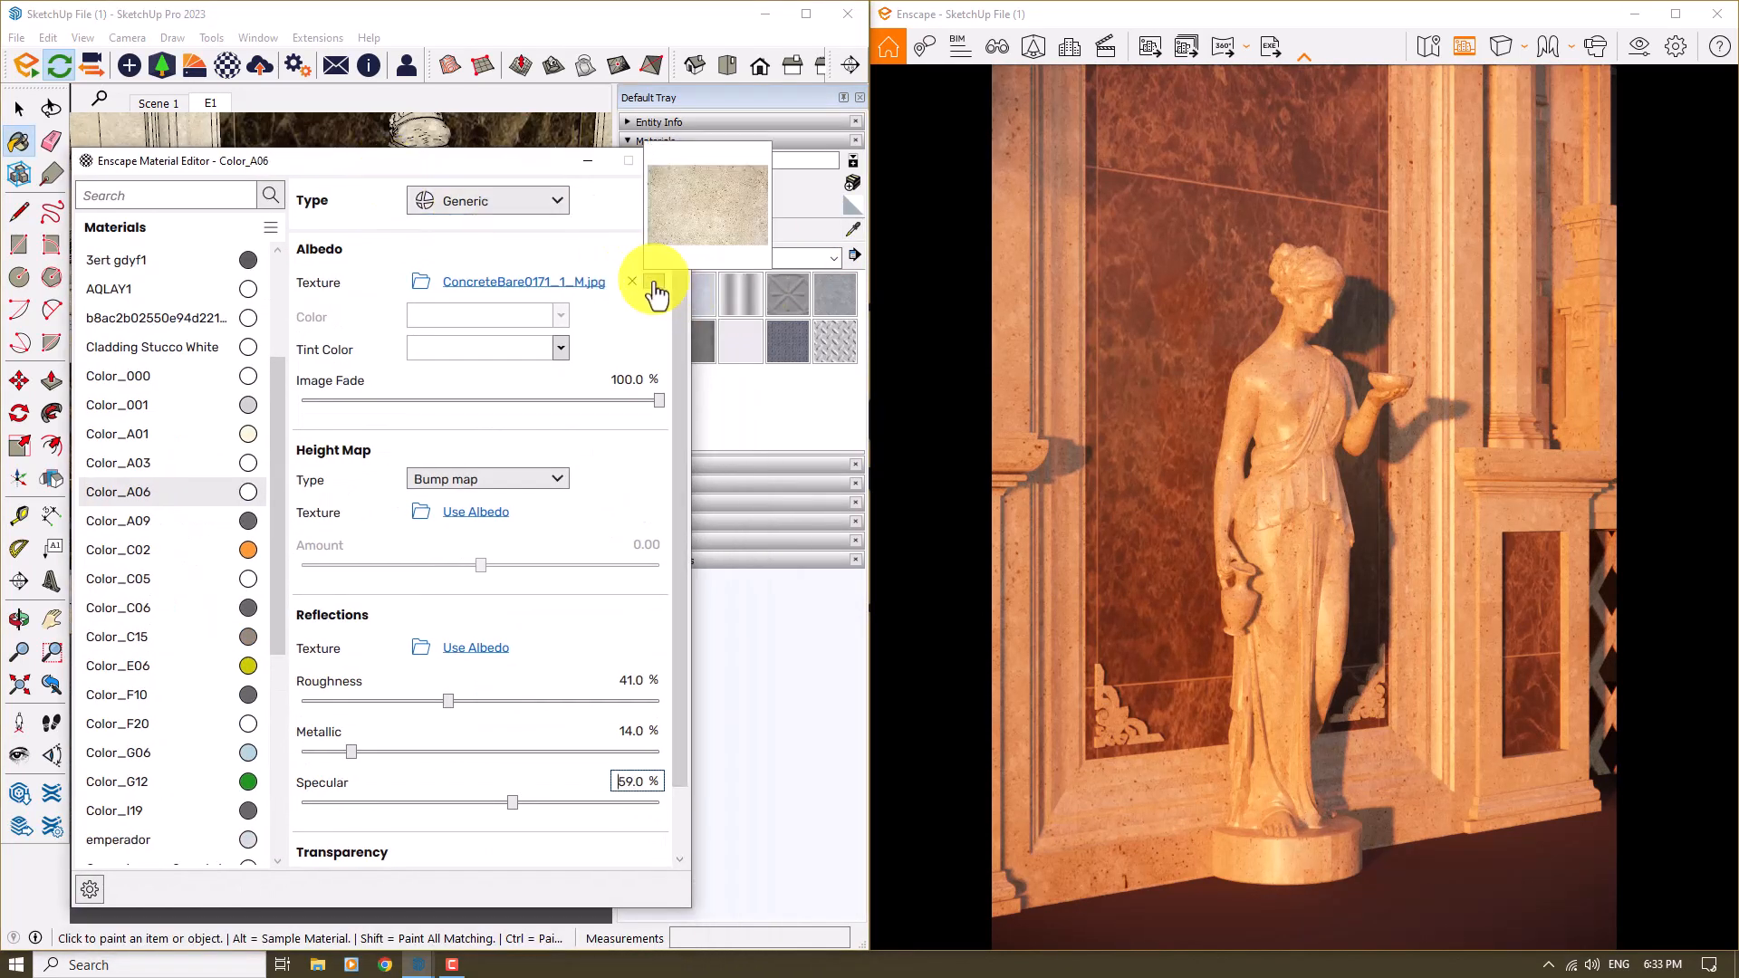
- Check the albedo texture settings of Color_A06 and set the material's roughness to 14 %
click(653, 286)
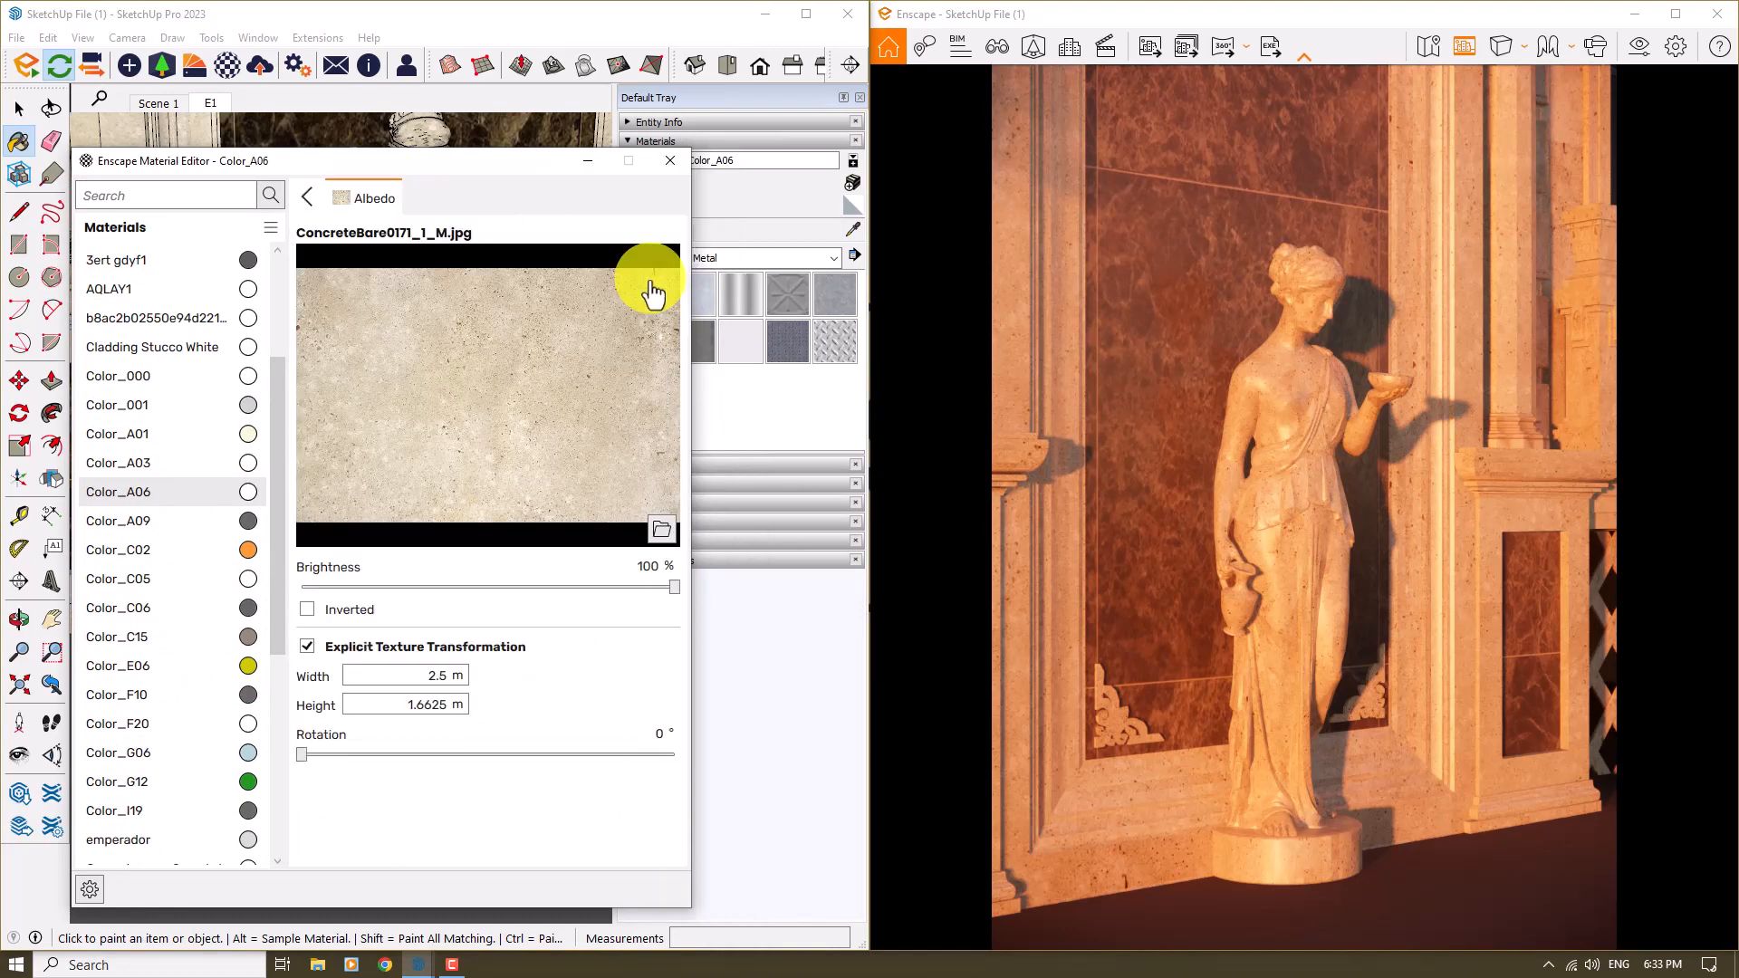
click(303, 210)
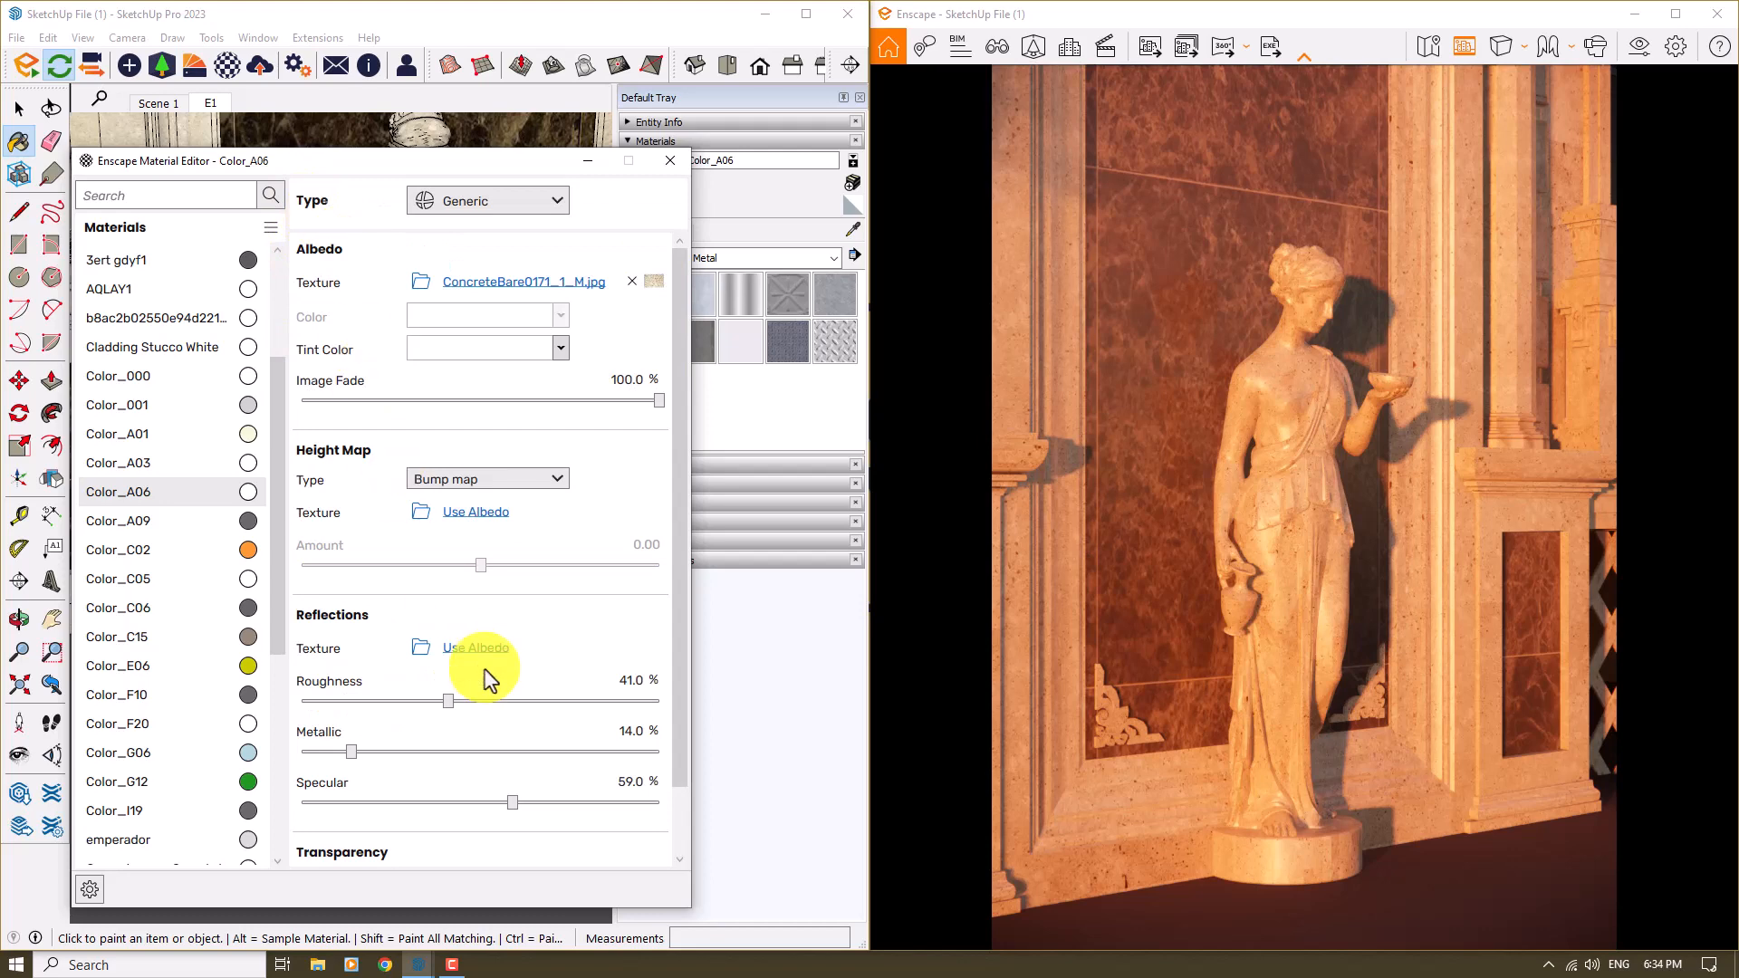
drag(447, 702, 439, 702)
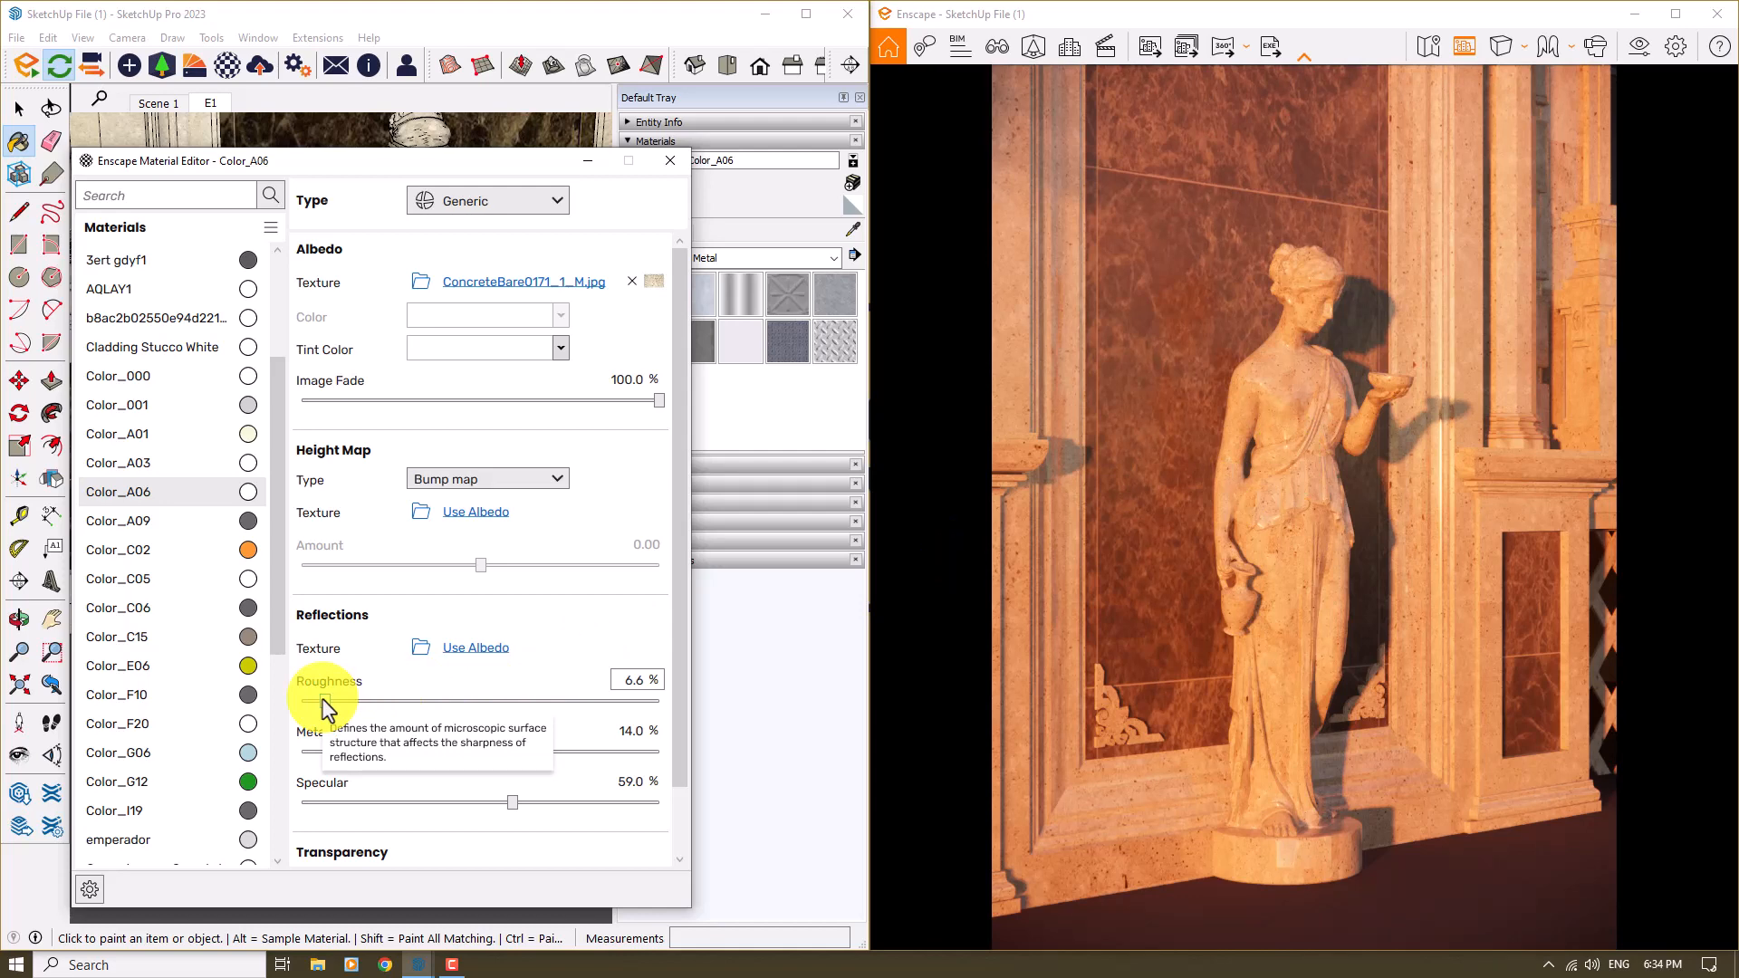
drag(323, 700, 345, 700)
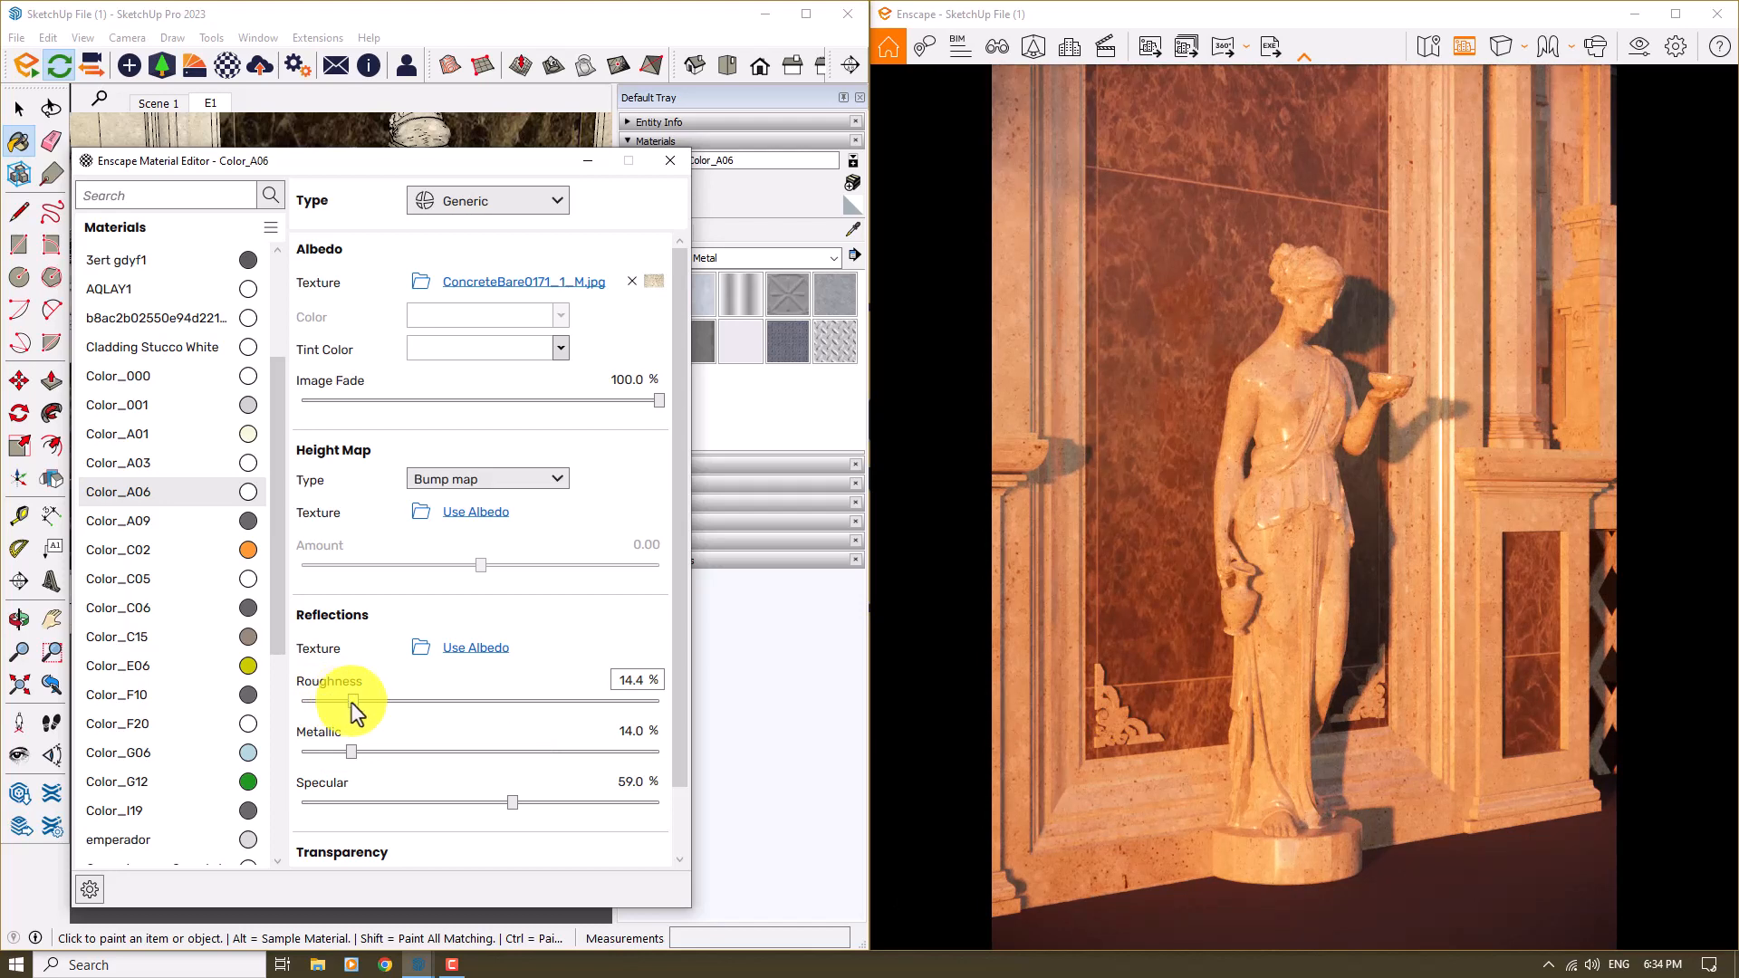
click(634, 680)
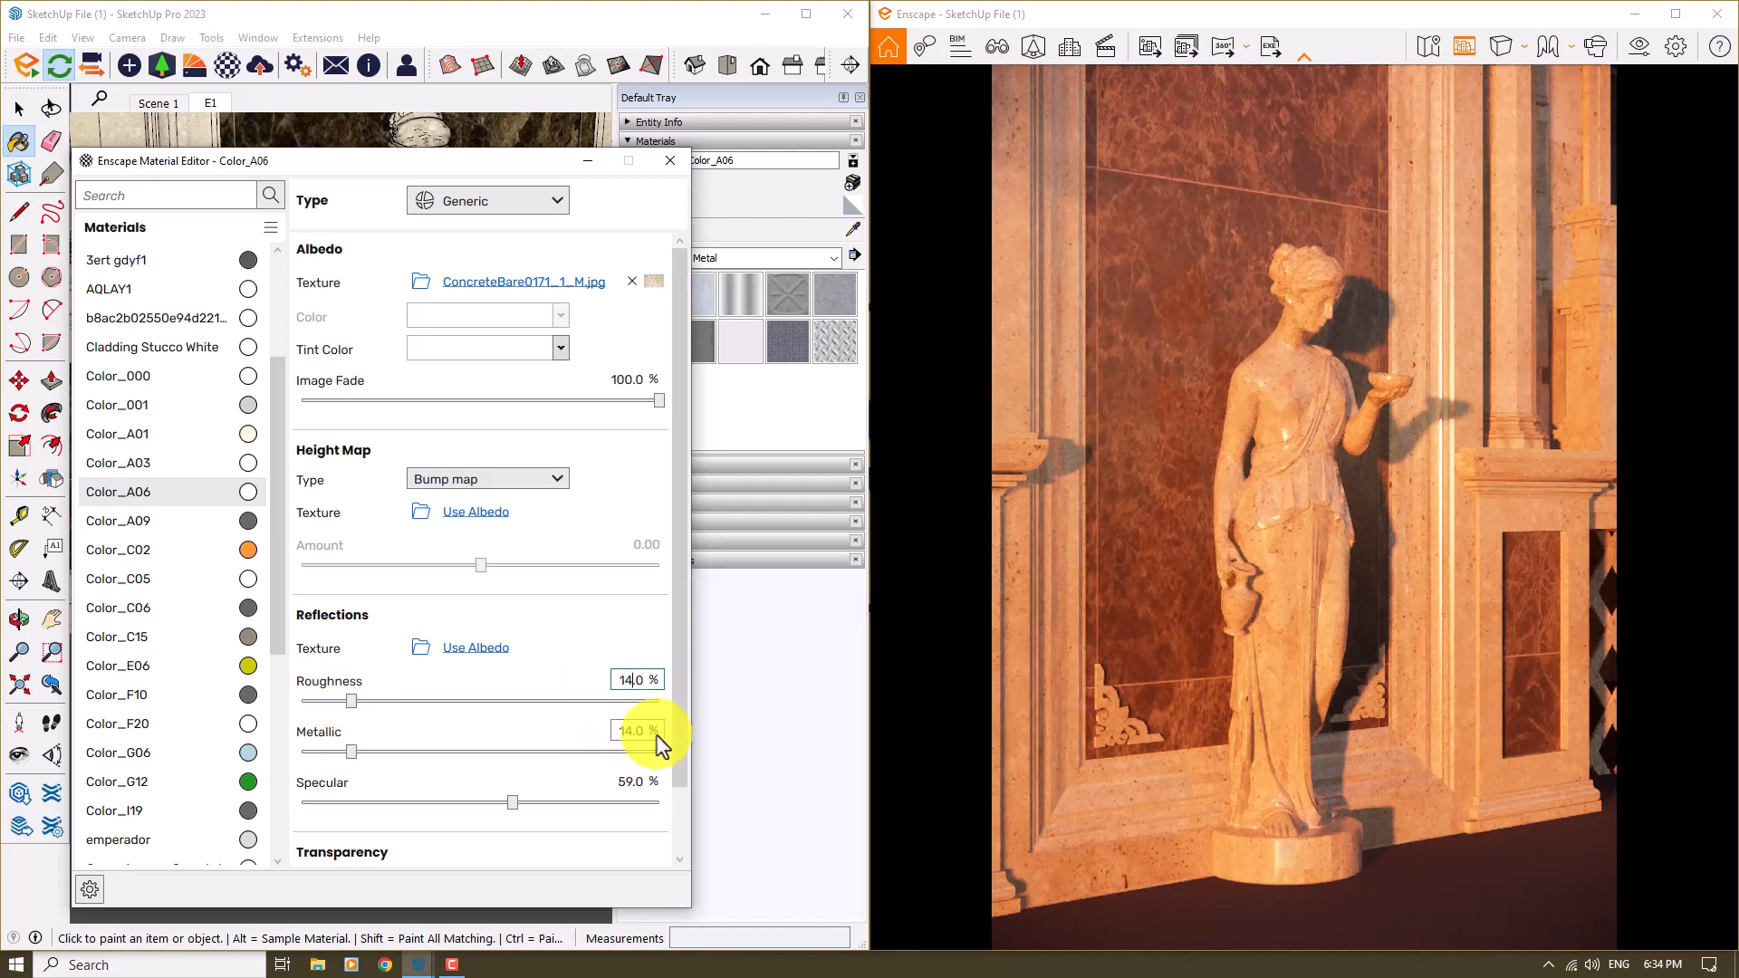
- Set the statue material's metallic to 36 % and specular to 70 %, and close the Enscape Material Editor
drag(351, 753, 399, 756)
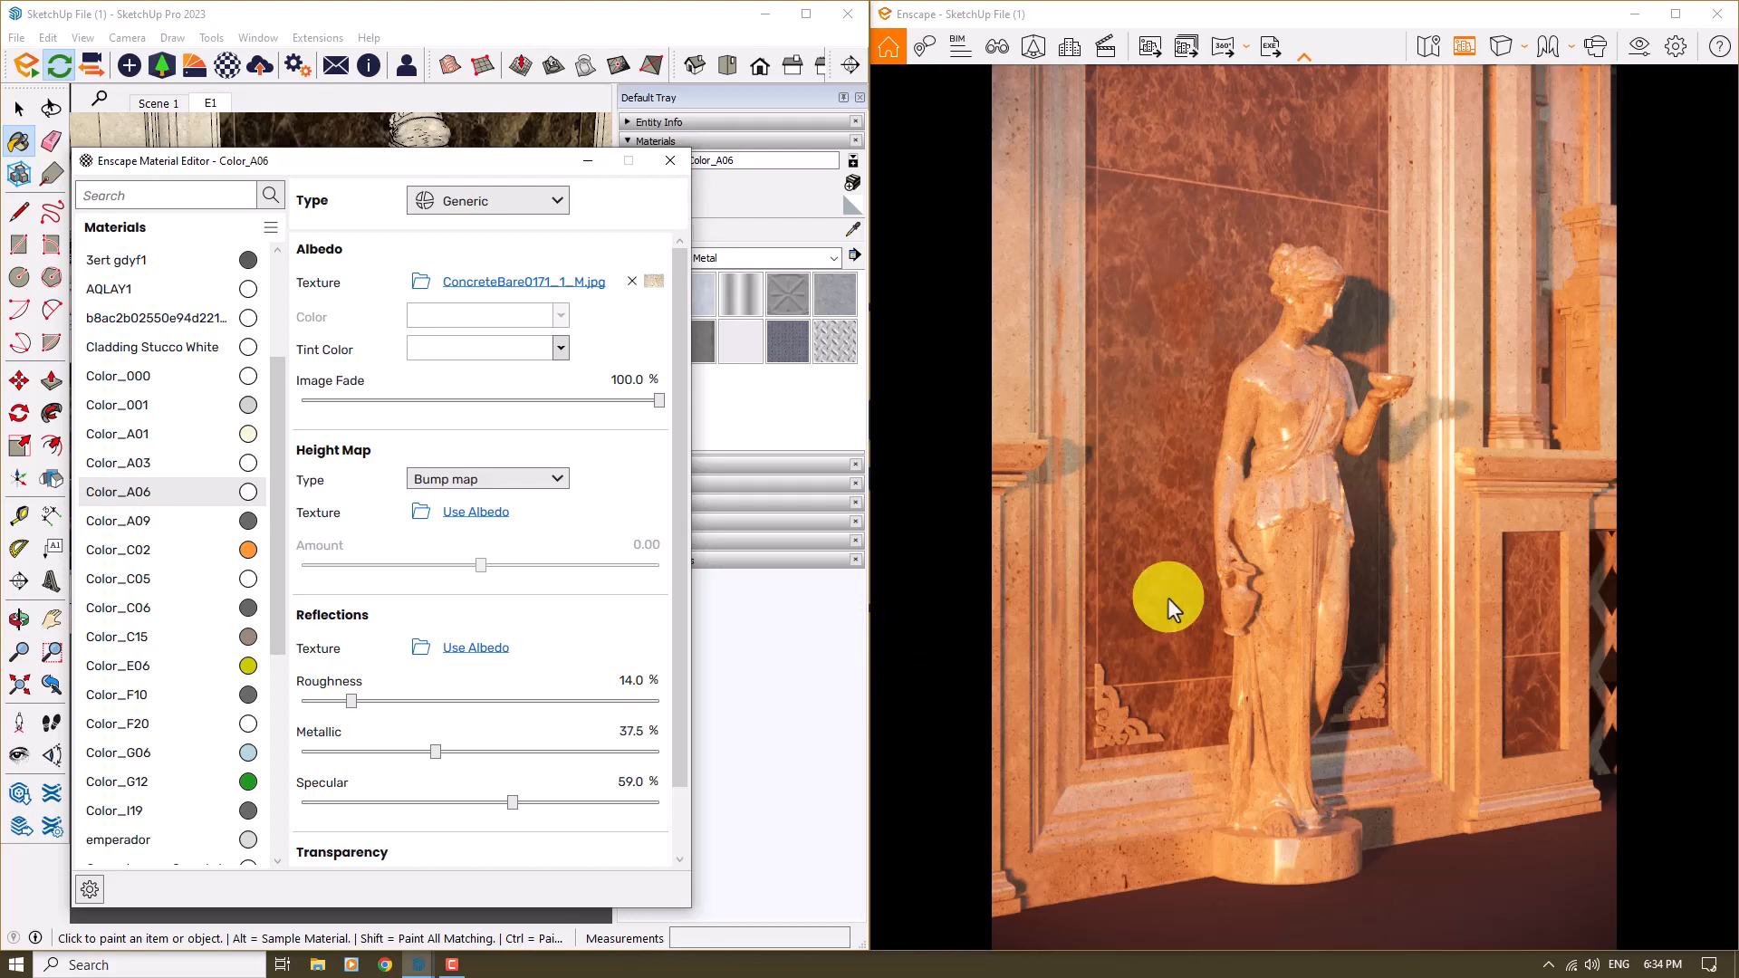
click(1227, 567)
scroll(1227, 567, up, 2)
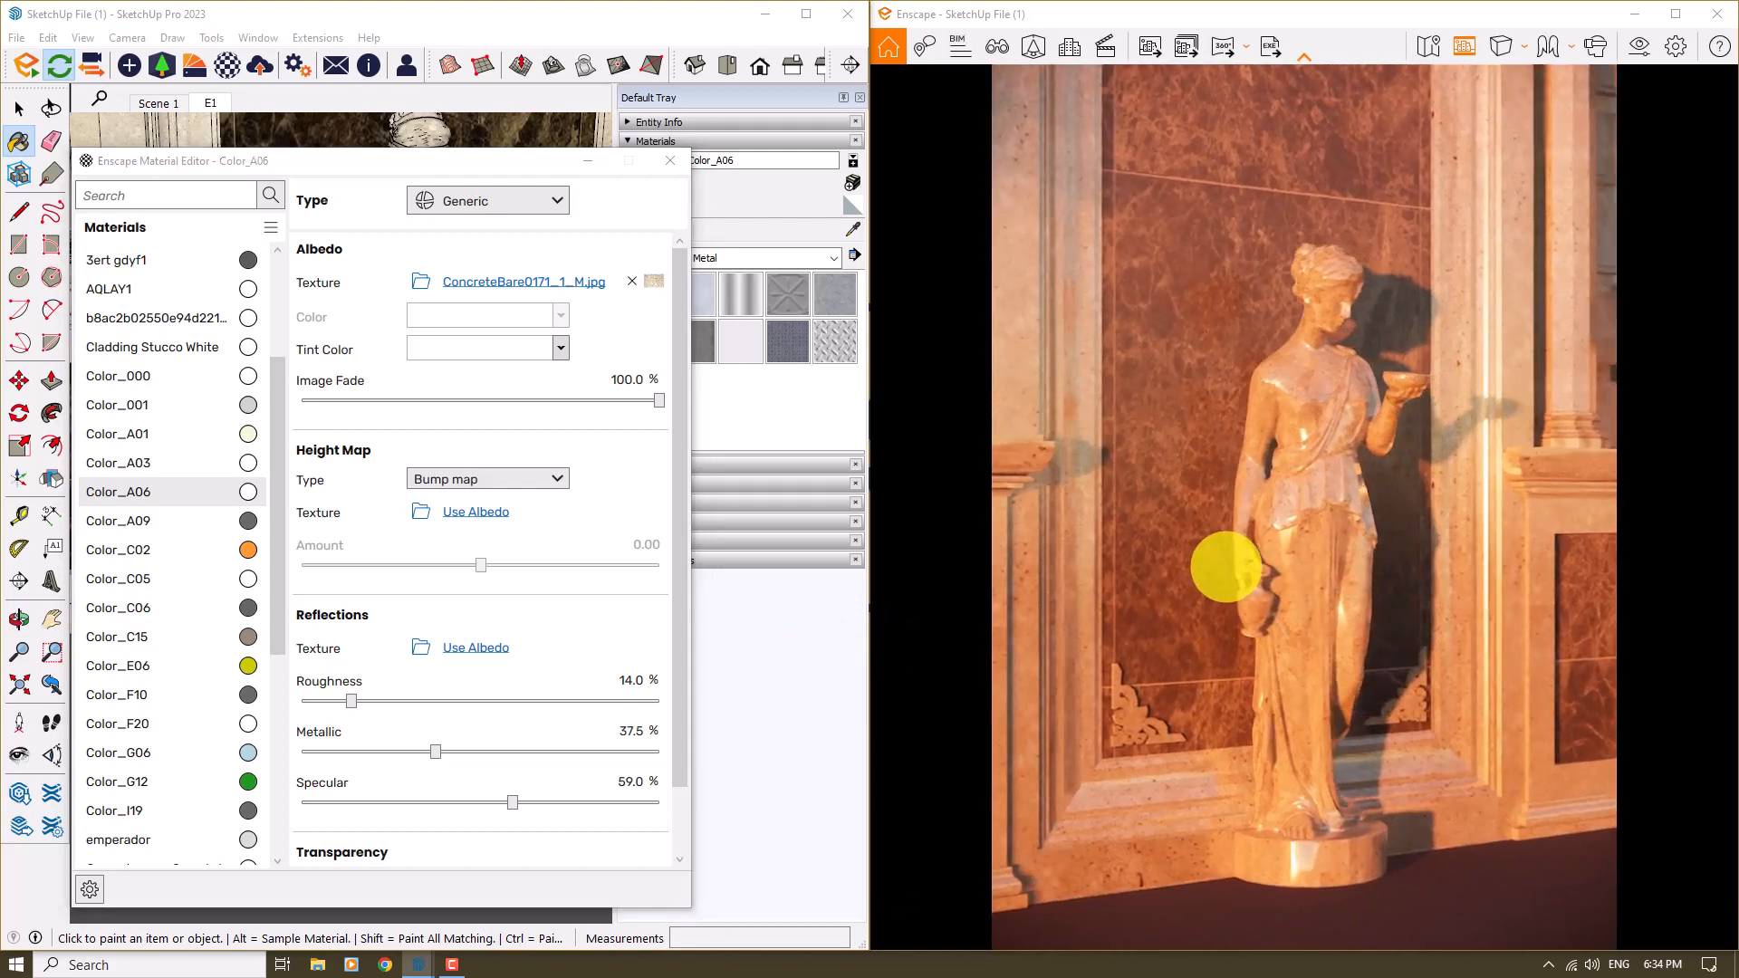
click(622, 734)
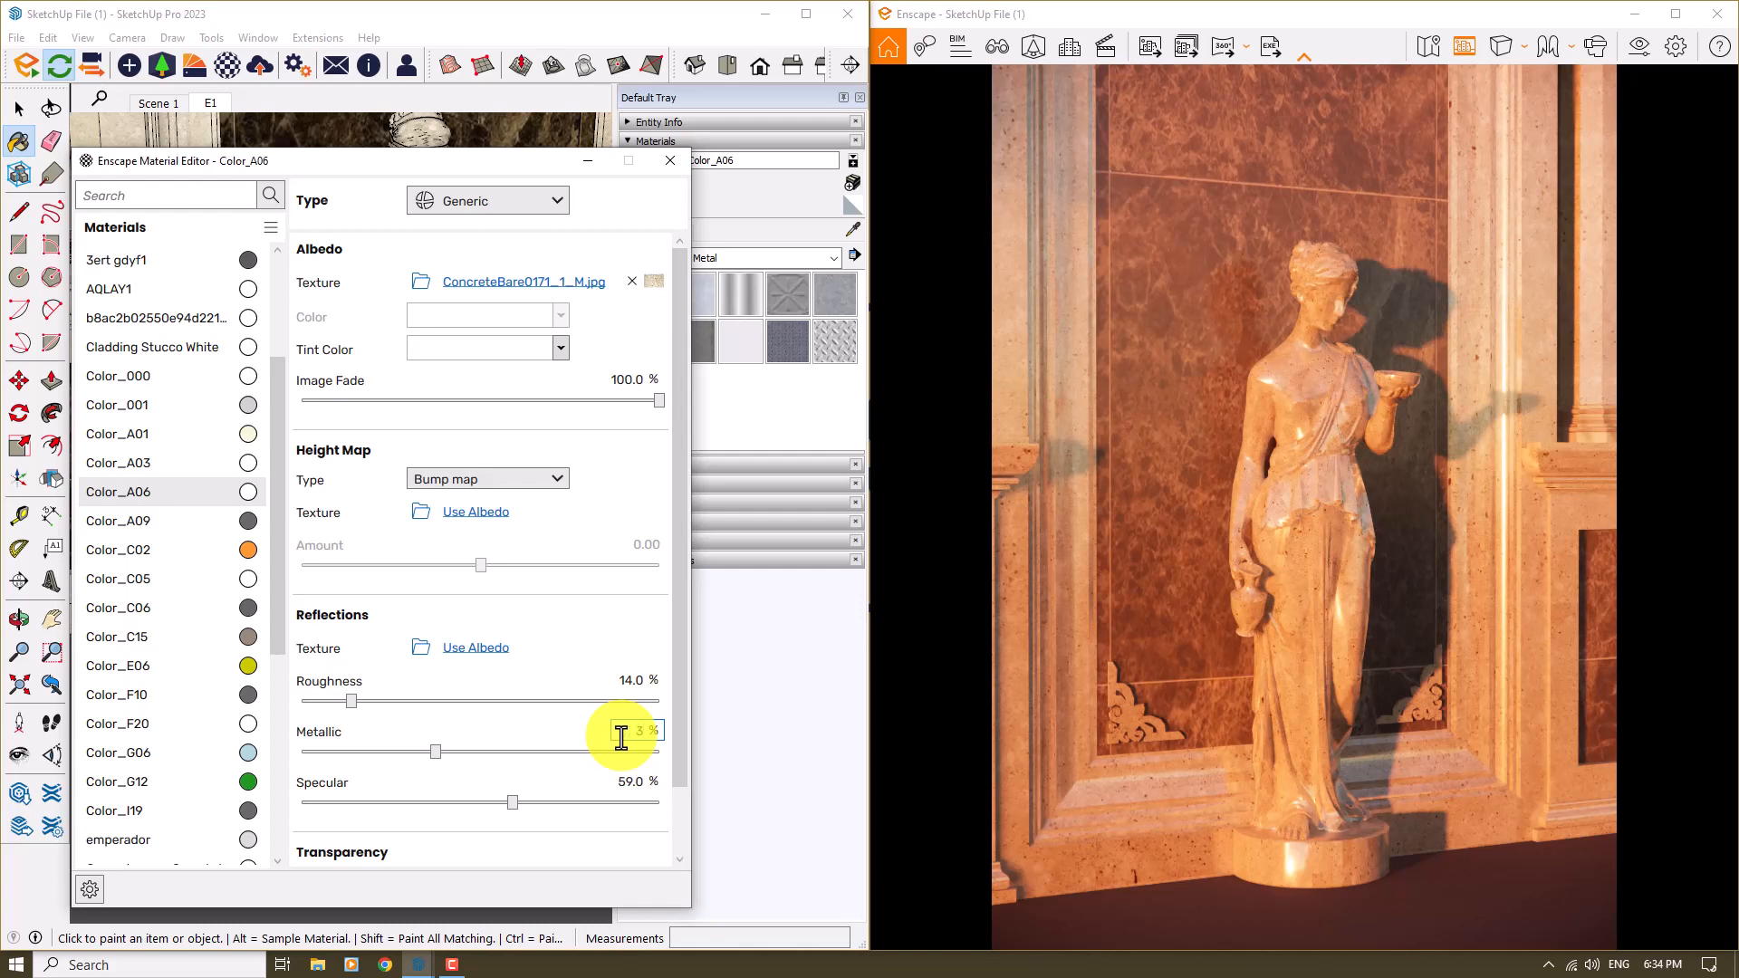
text(36)
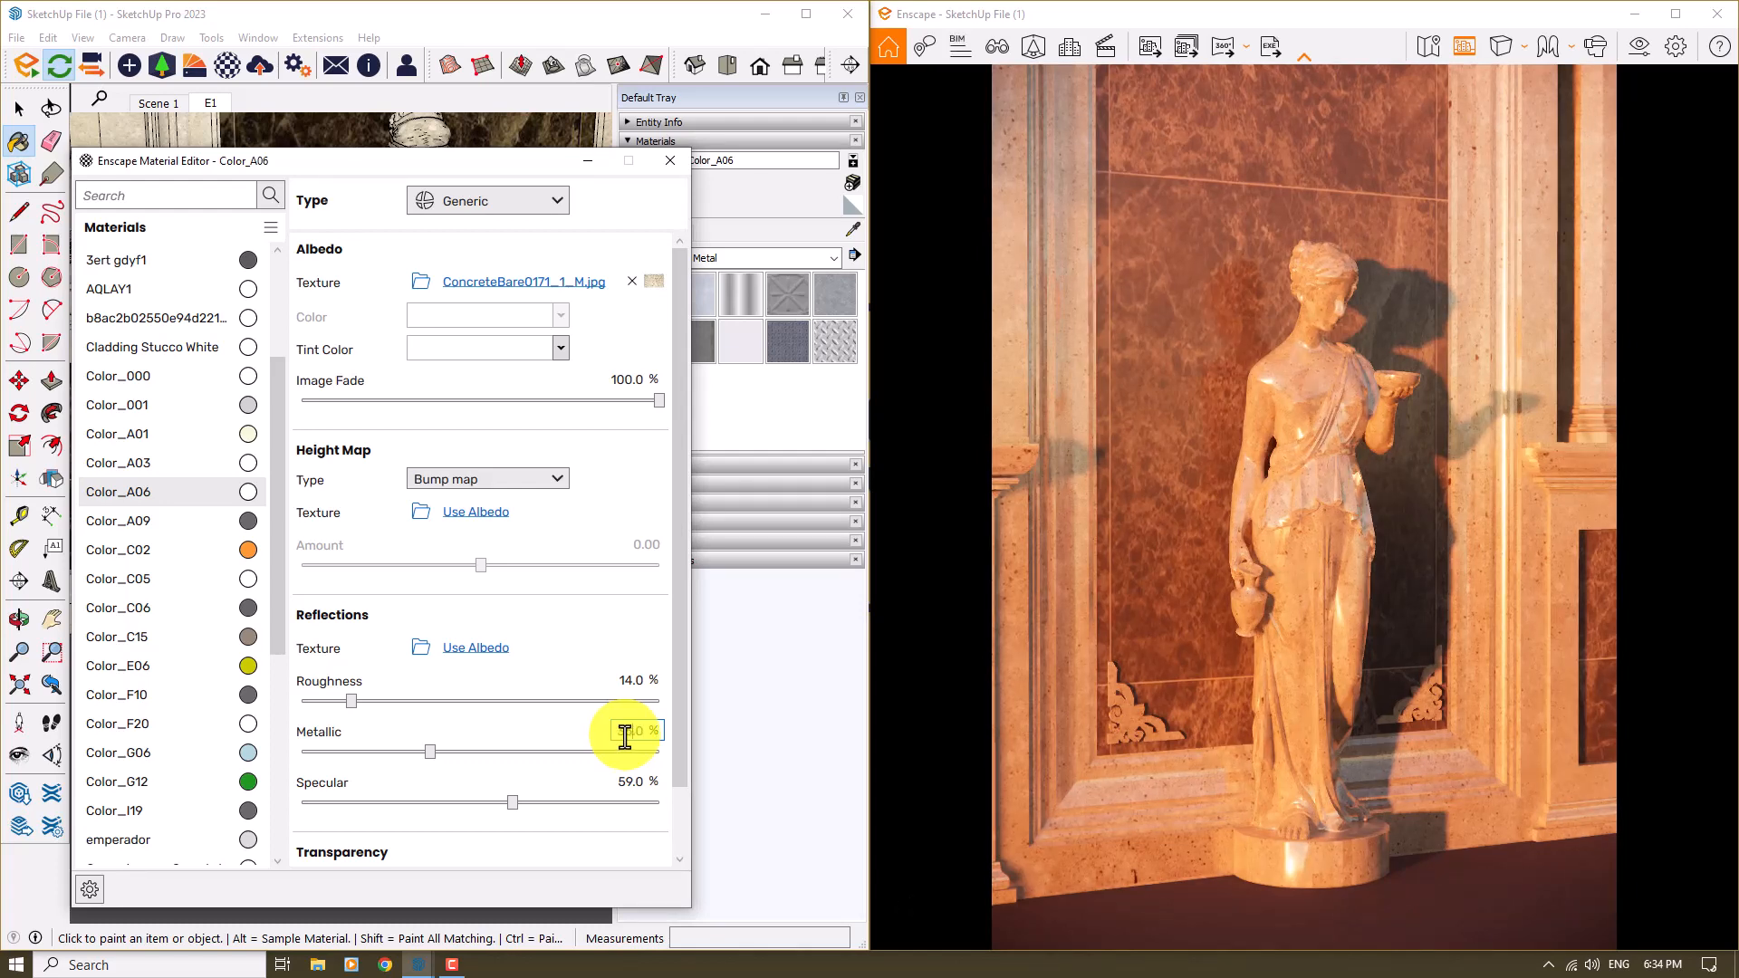
key(Return)
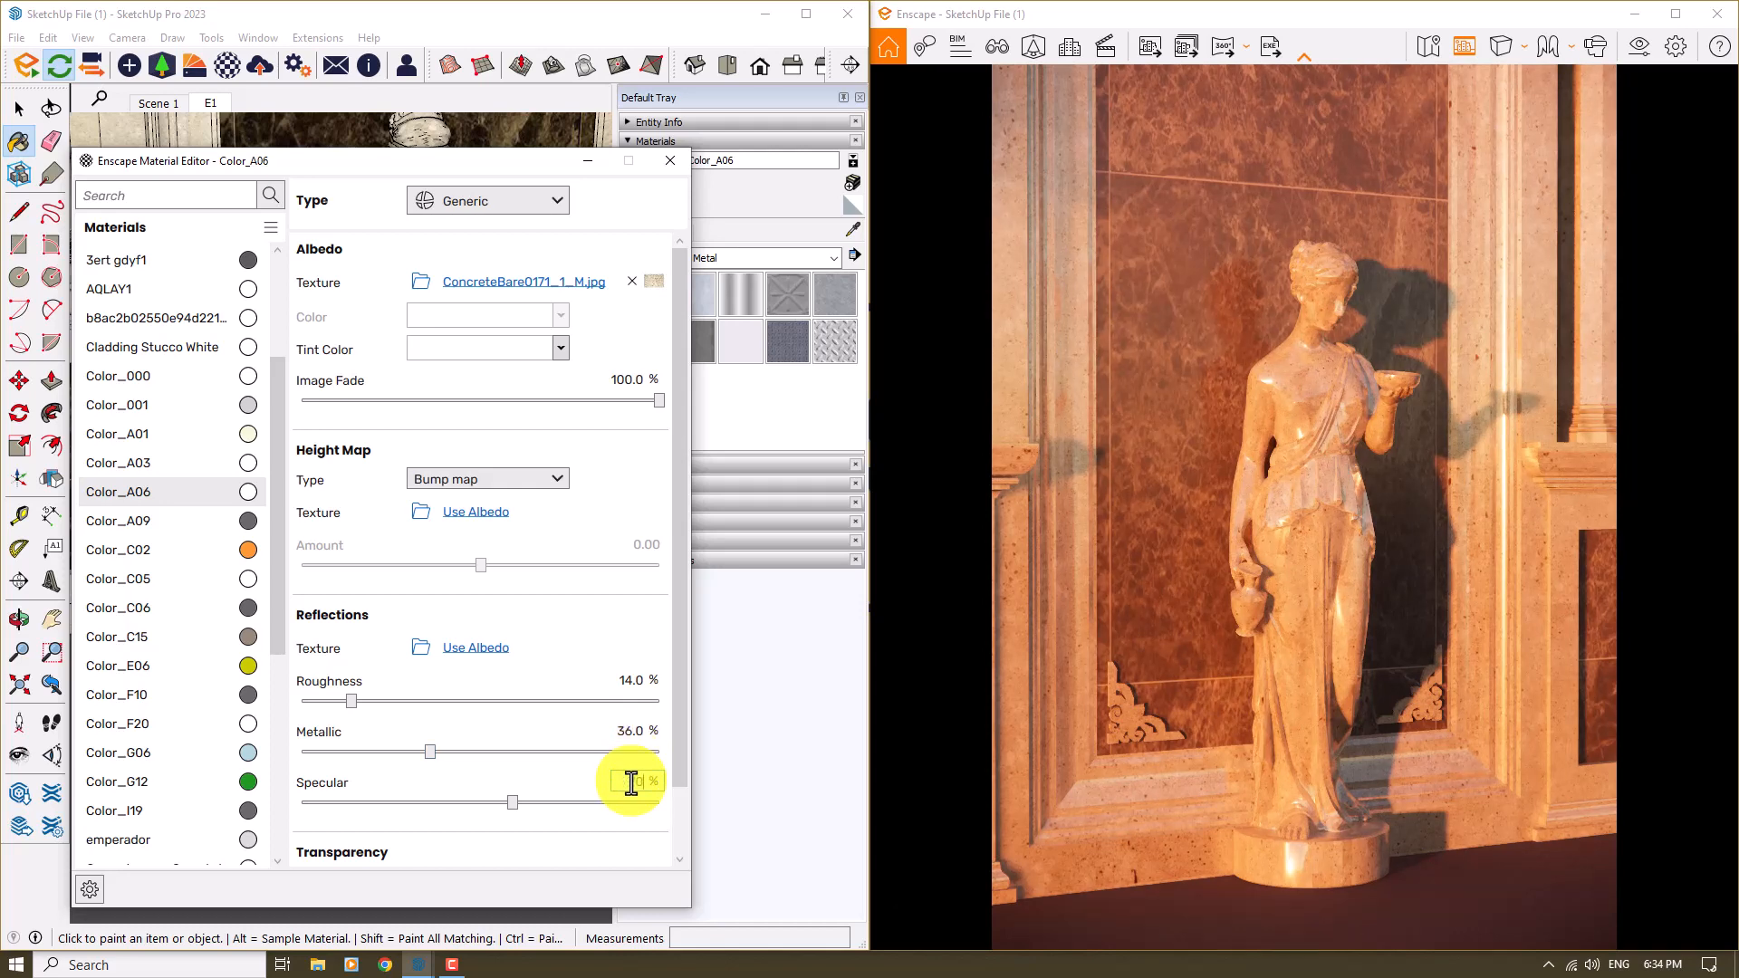
key(Return)
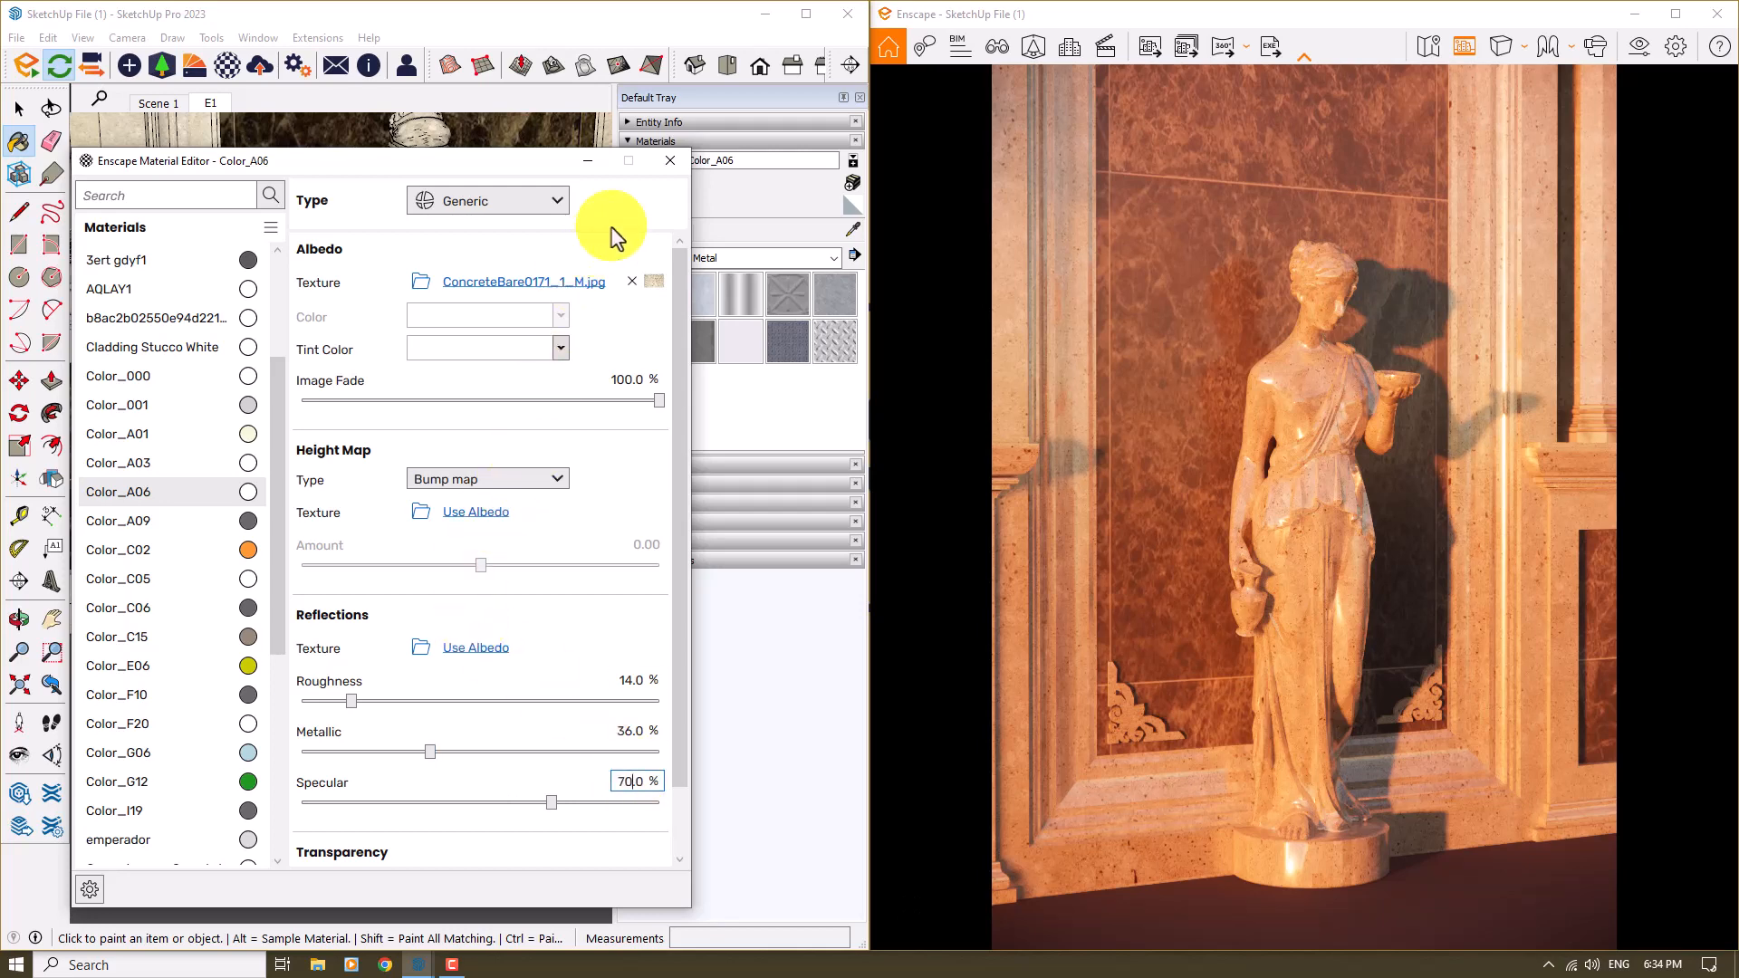
click(658, 168)
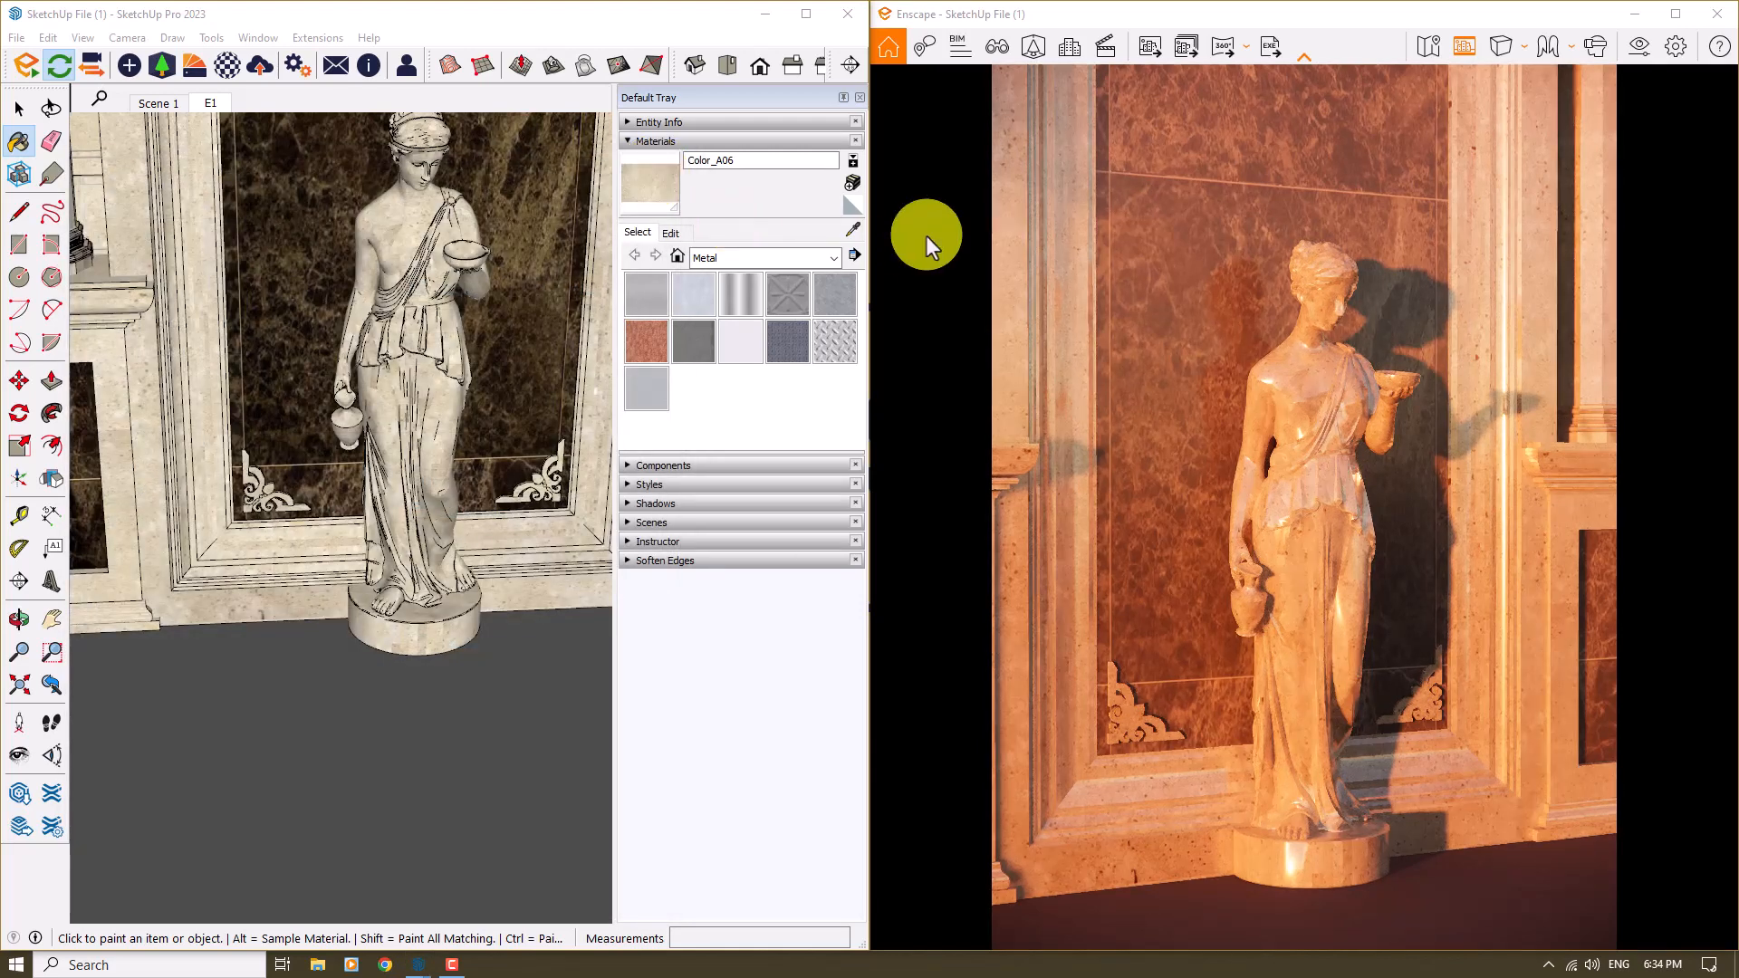
- Restore the E1 scene view and fine-tune the sun direction in Enscape for warm, low light across the statue
click(200, 106)
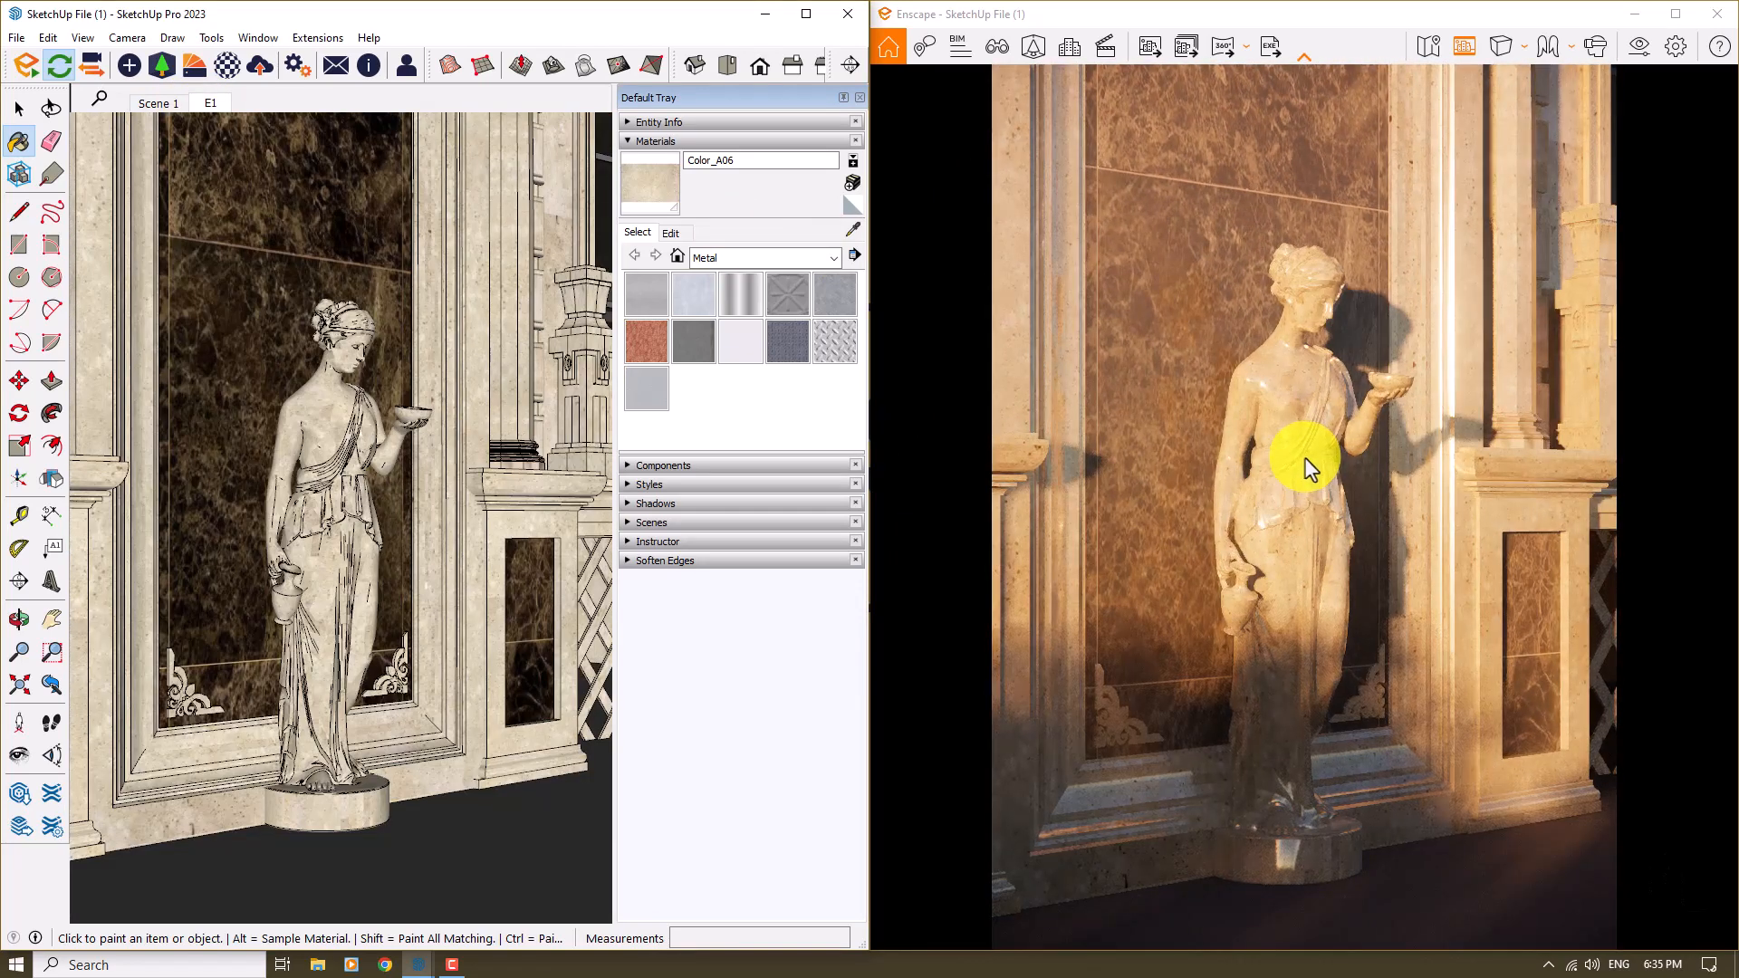
click(1305, 459)
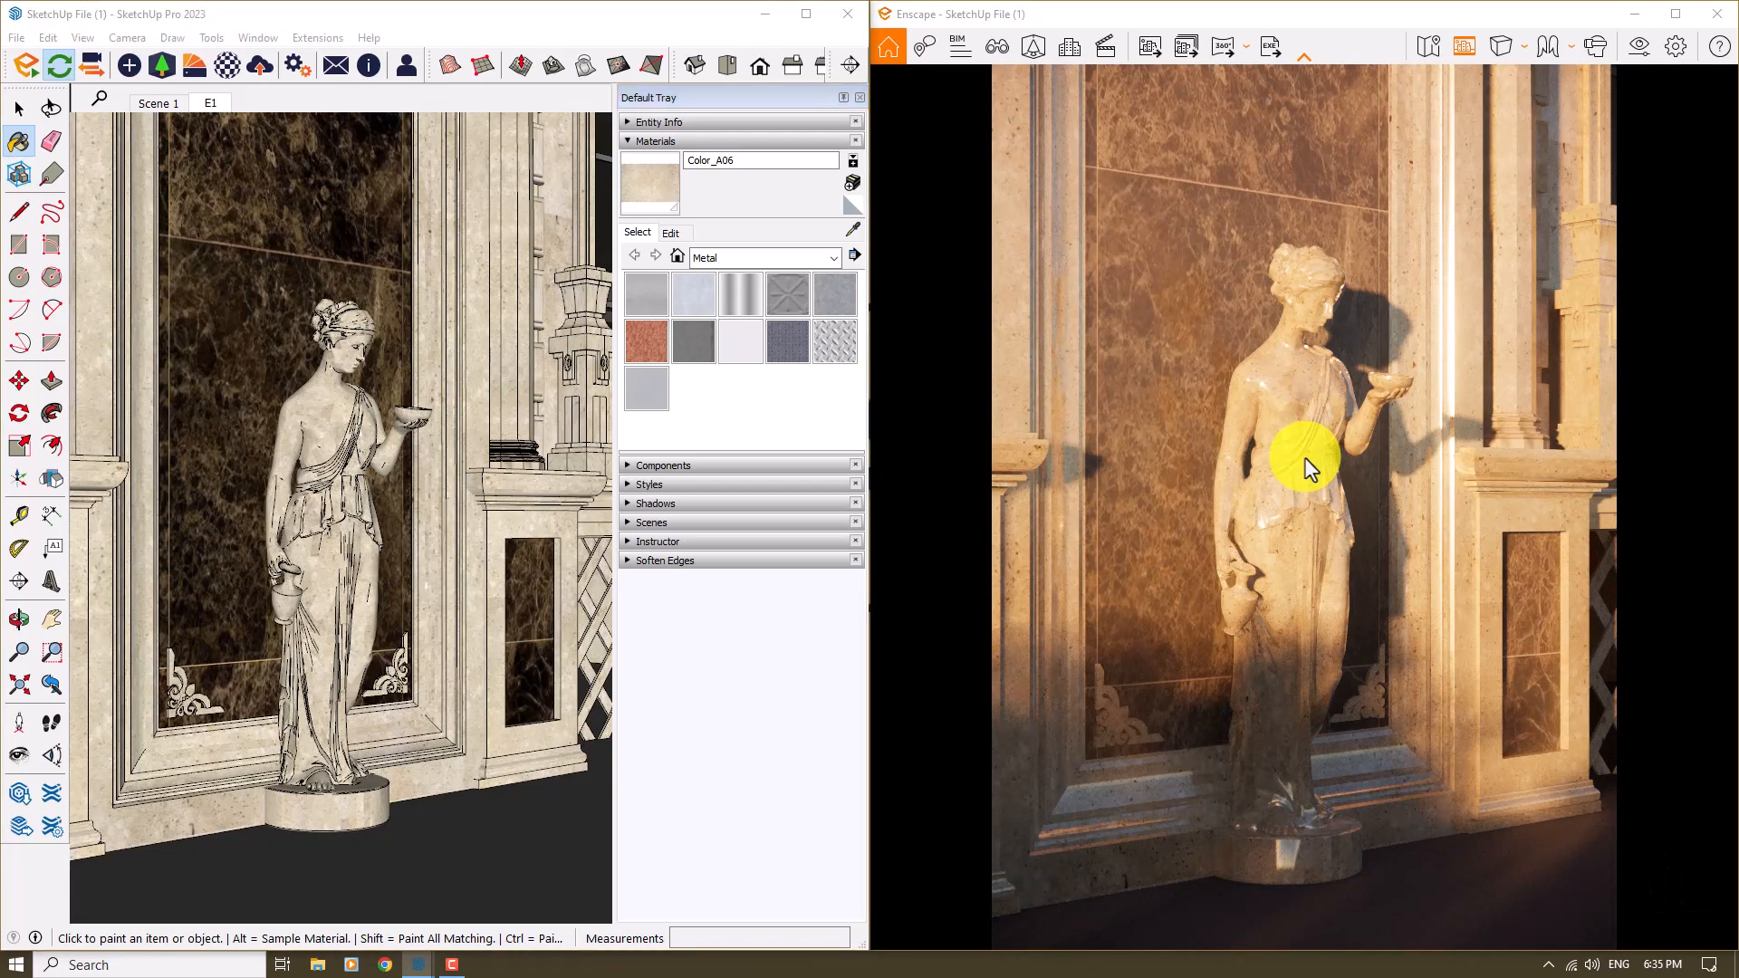
shift+right_drag(1305, 458, 1306, 457)
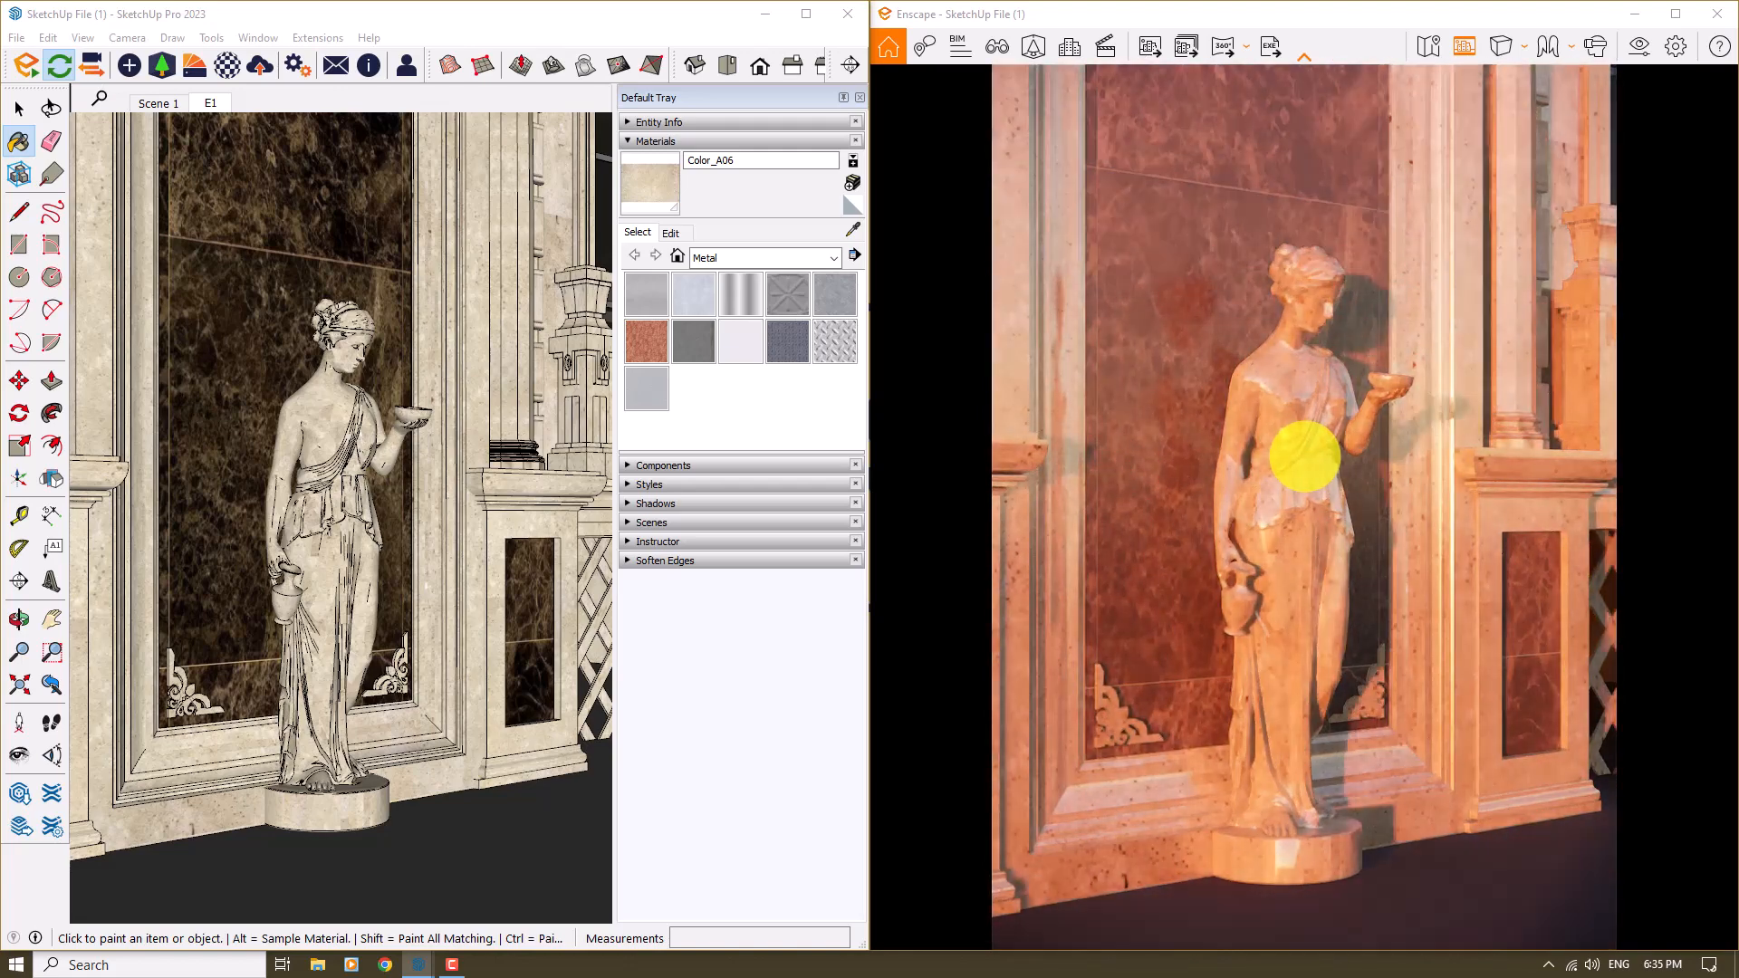
shift+right_drag(1305, 456, 1305, 457)
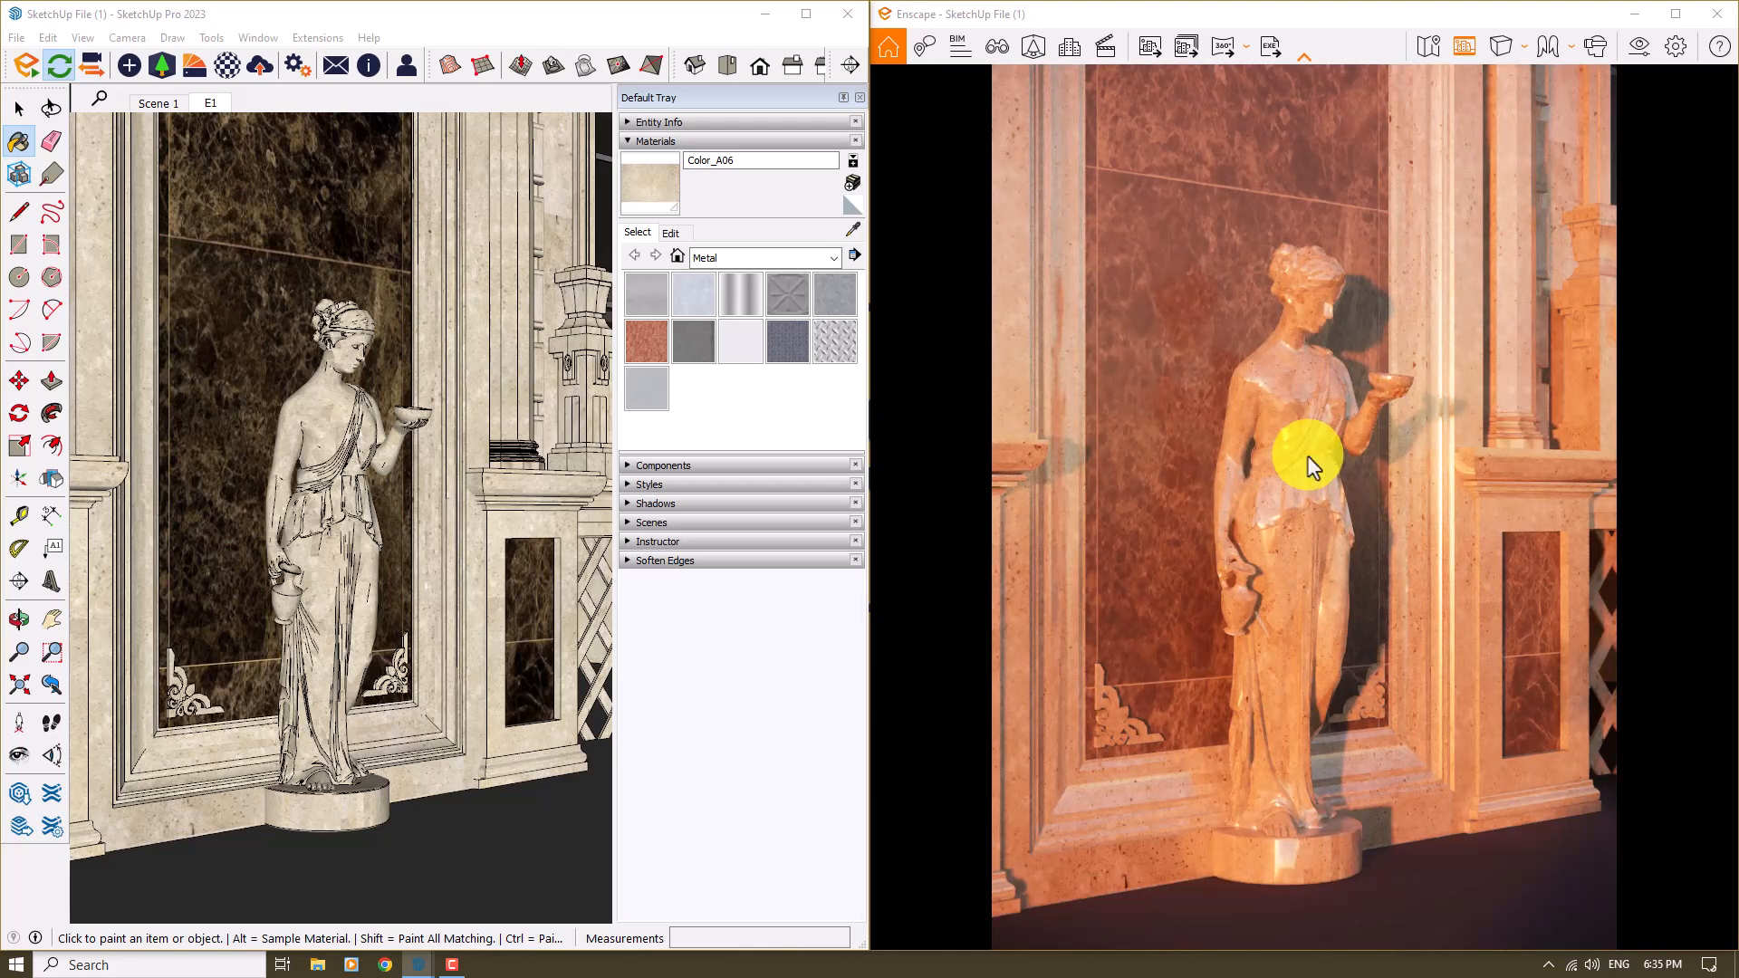
shift+right_drag(1306, 465, 1304, 464)
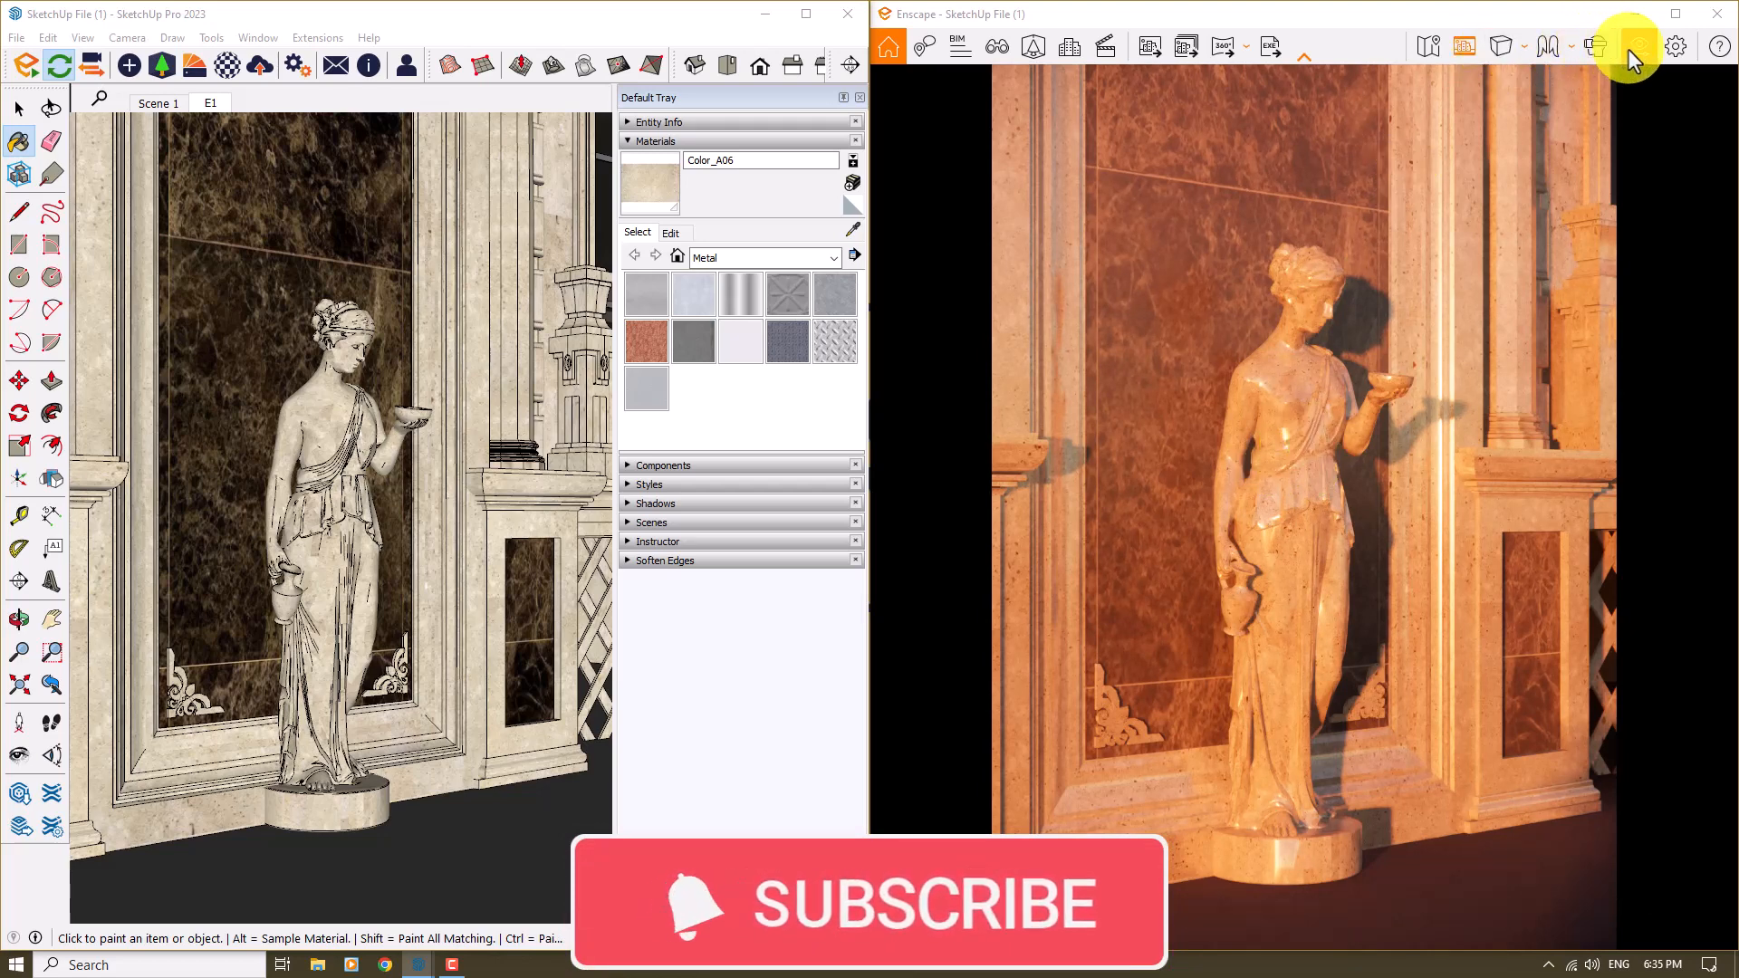
- Maximize the Enscape window and set the outlines to 14 % in the visual settings
click(1672, 15)
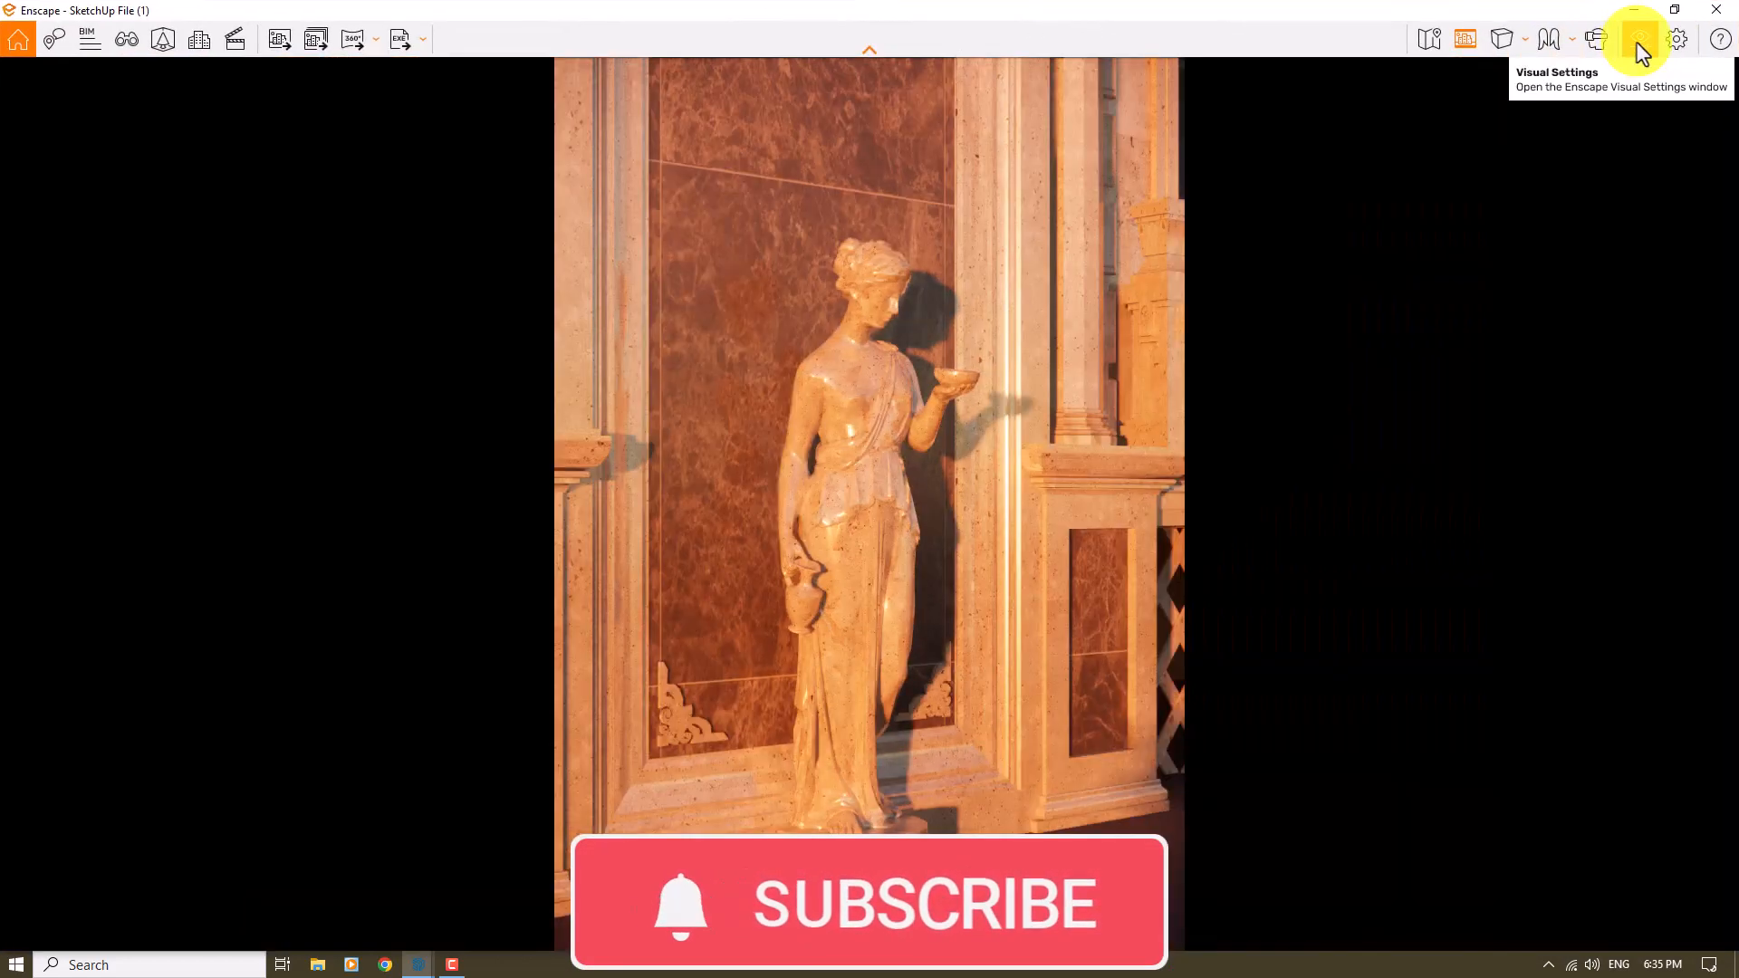
click(1639, 43)
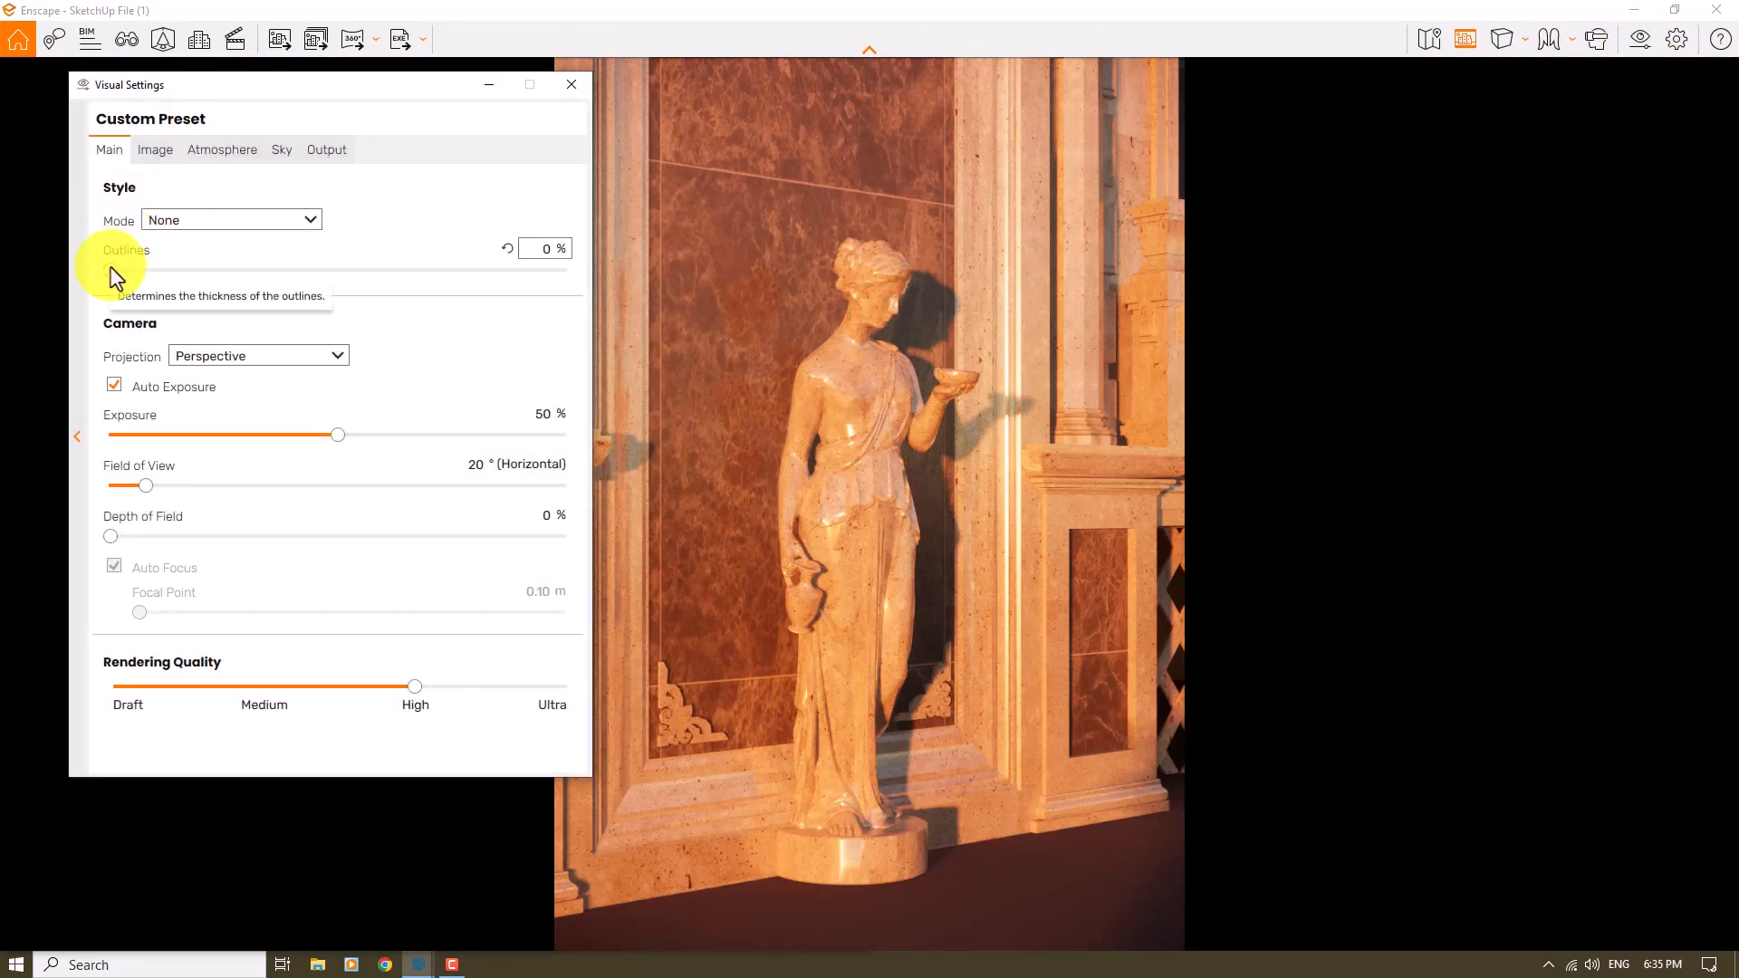
drag(111, 269, 116, 270)
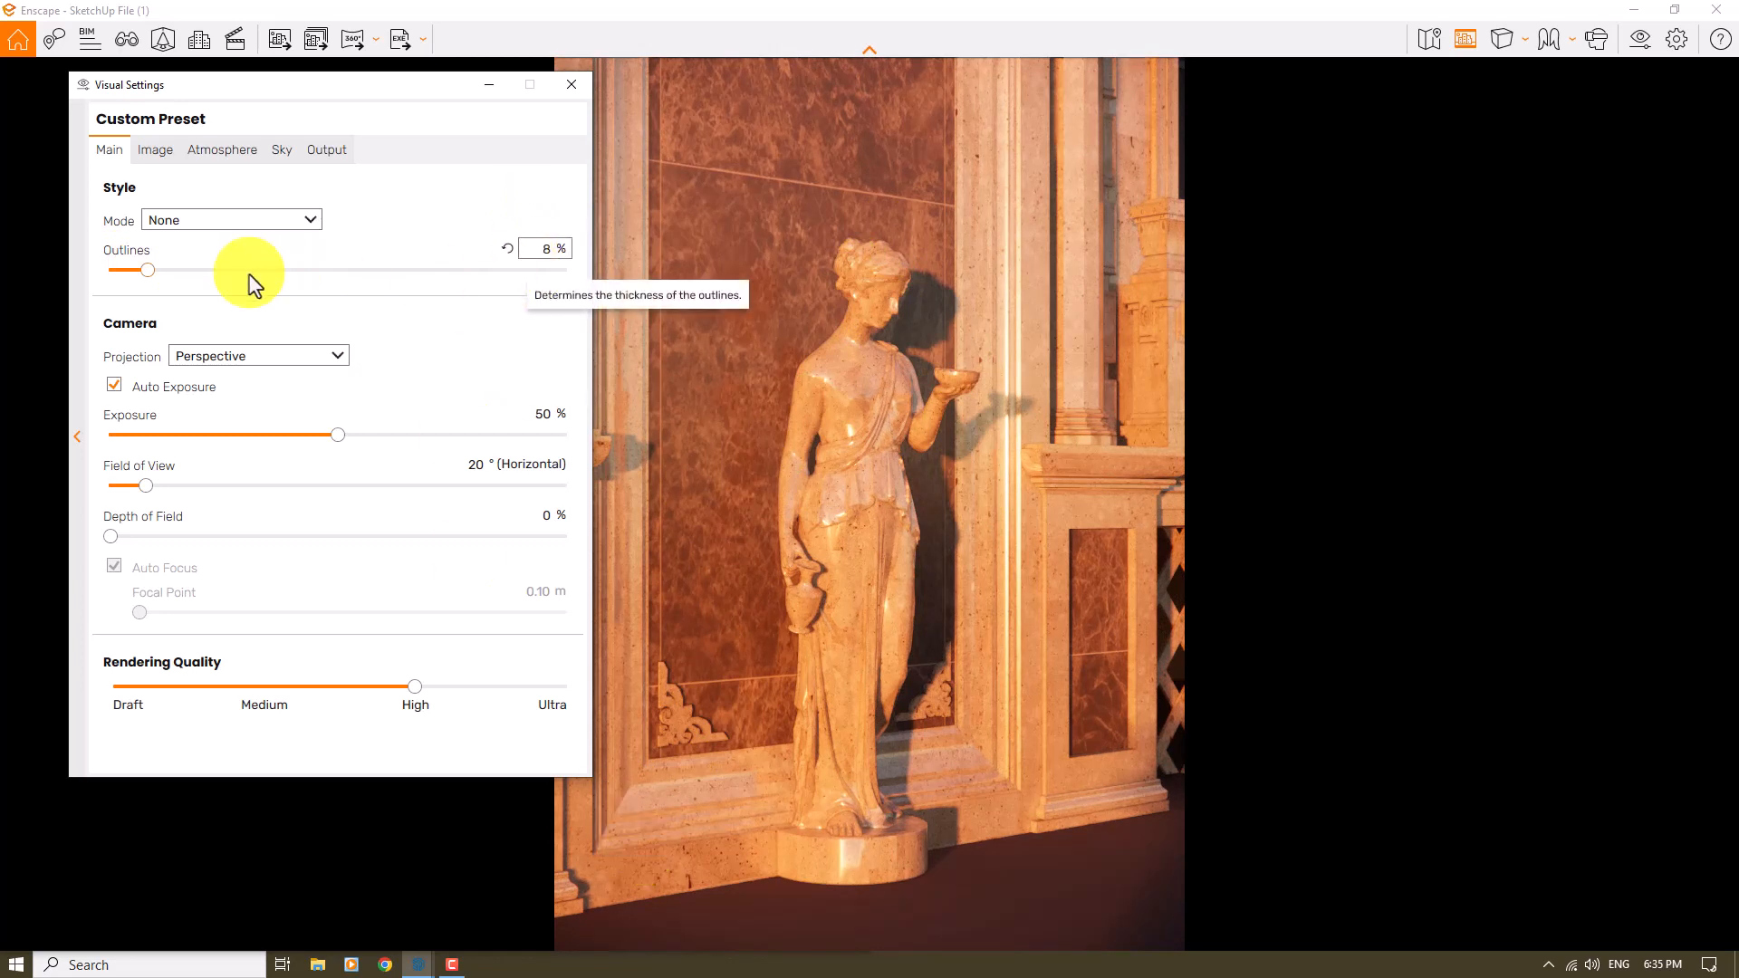
drag(148, 270, 153, 270)
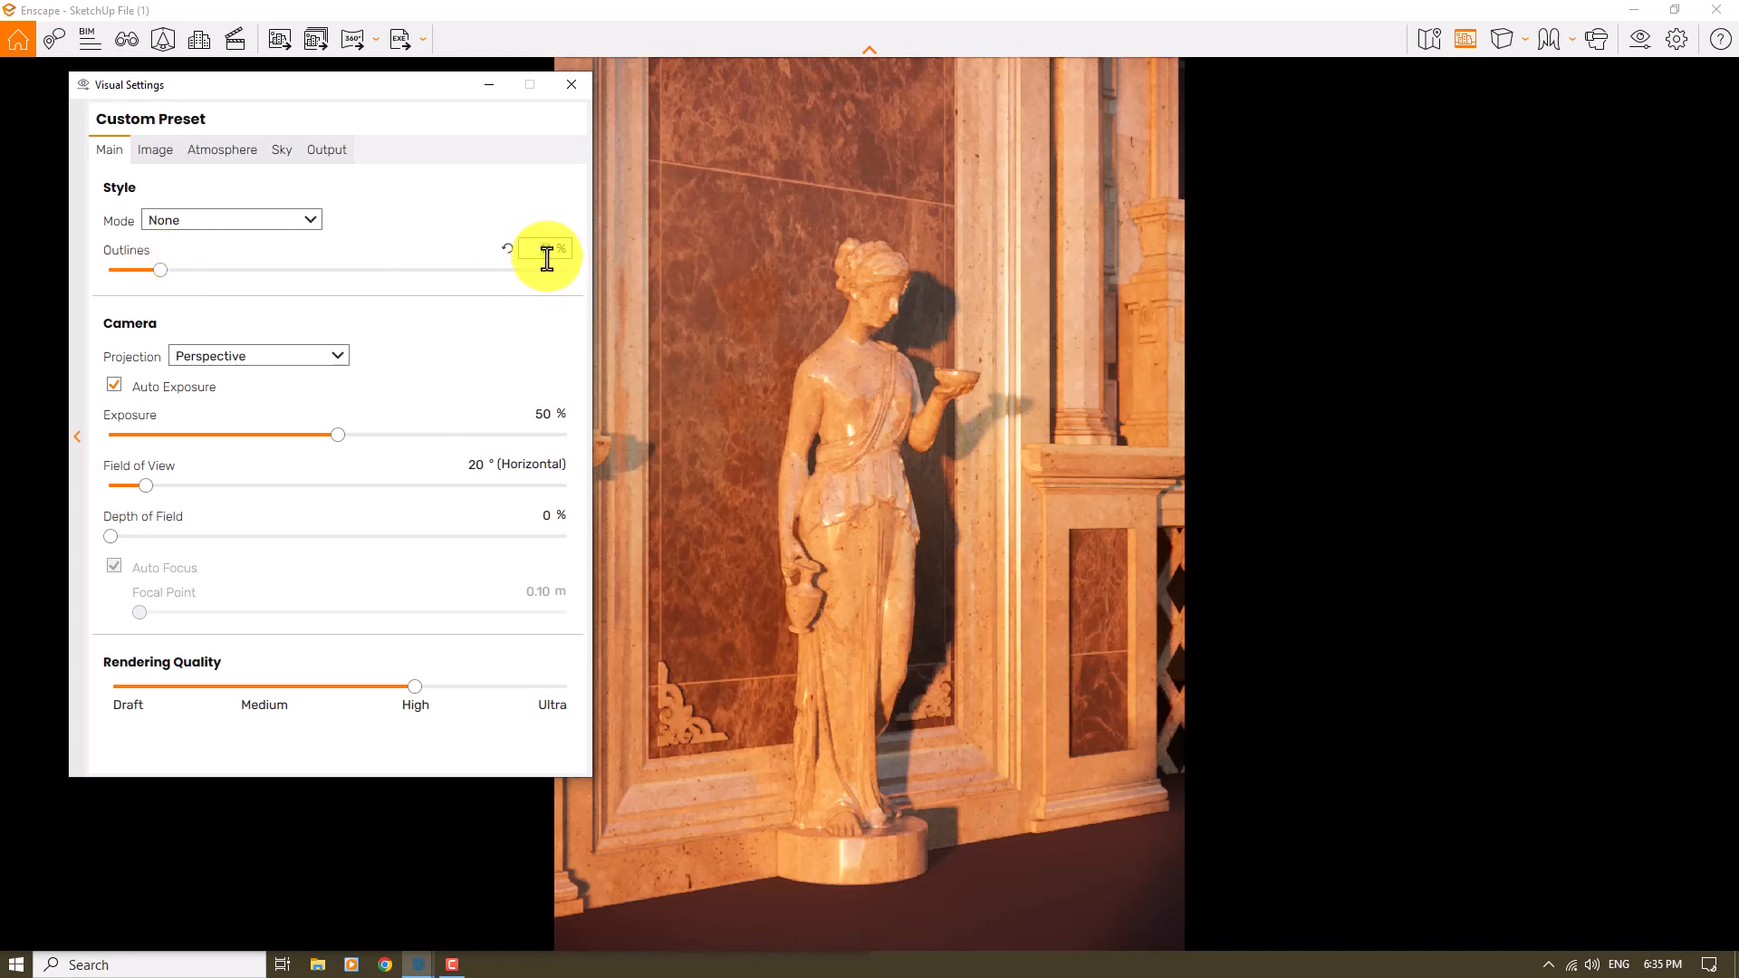
key(Up)
key(Up)
key(Up)
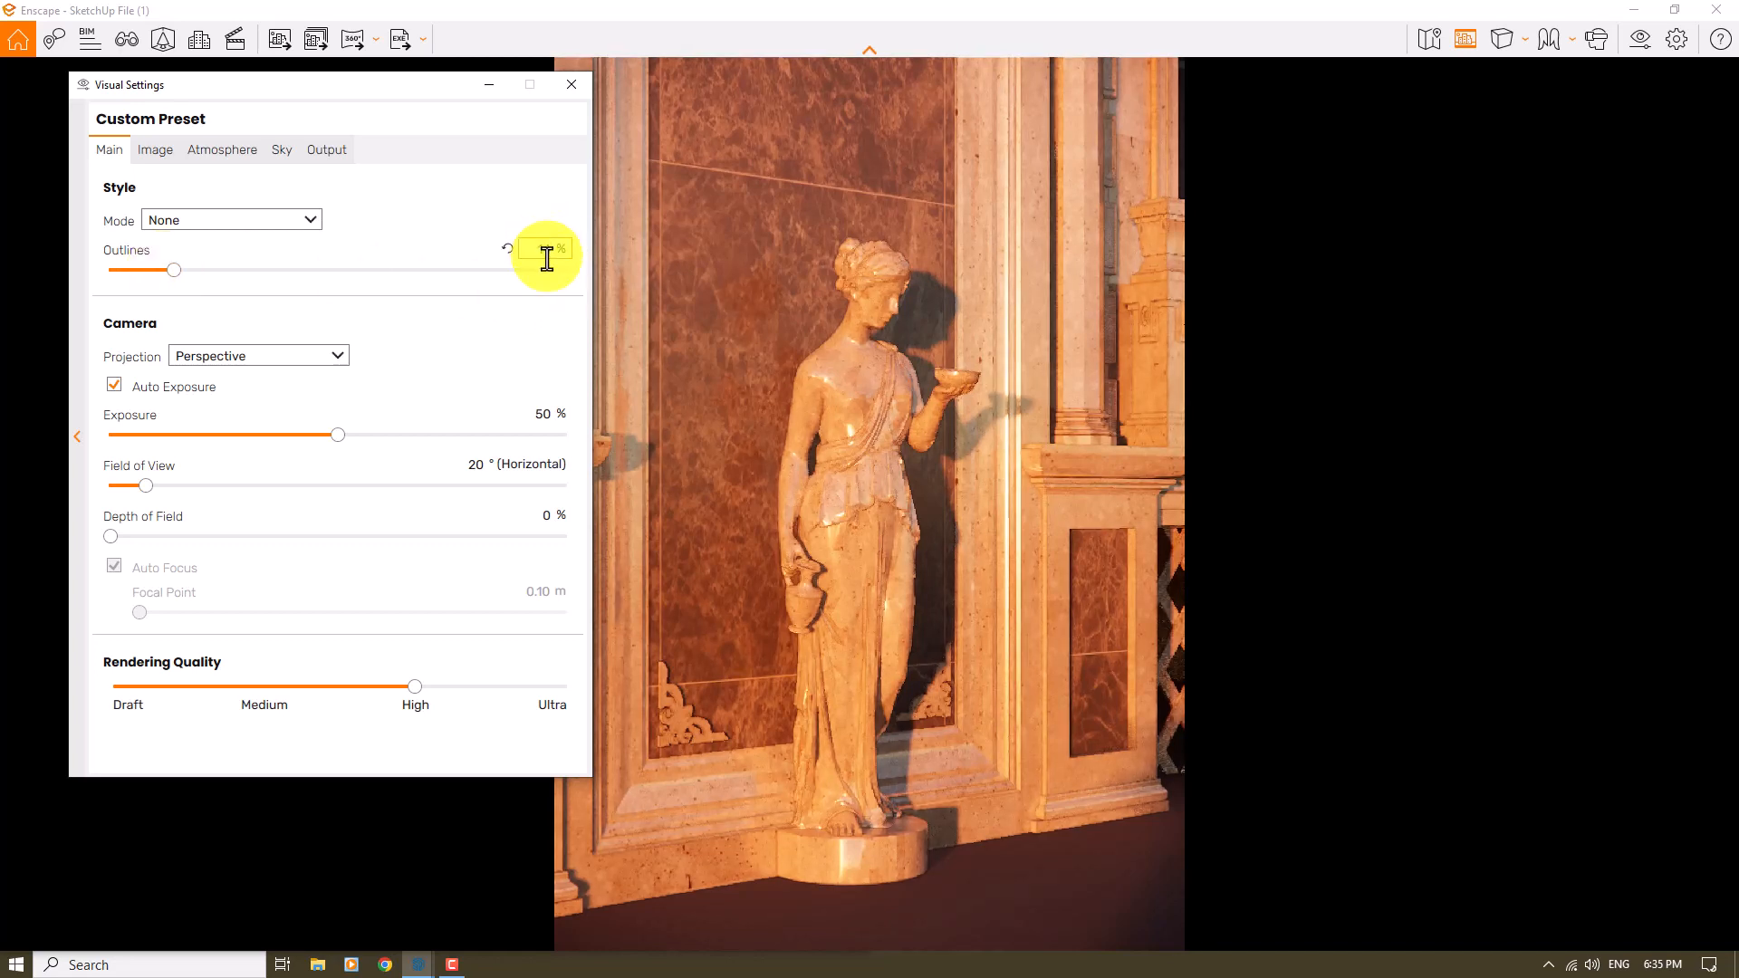
- Disable Auto Exposure and set the camera exposure to 53 %
click(114, 385)
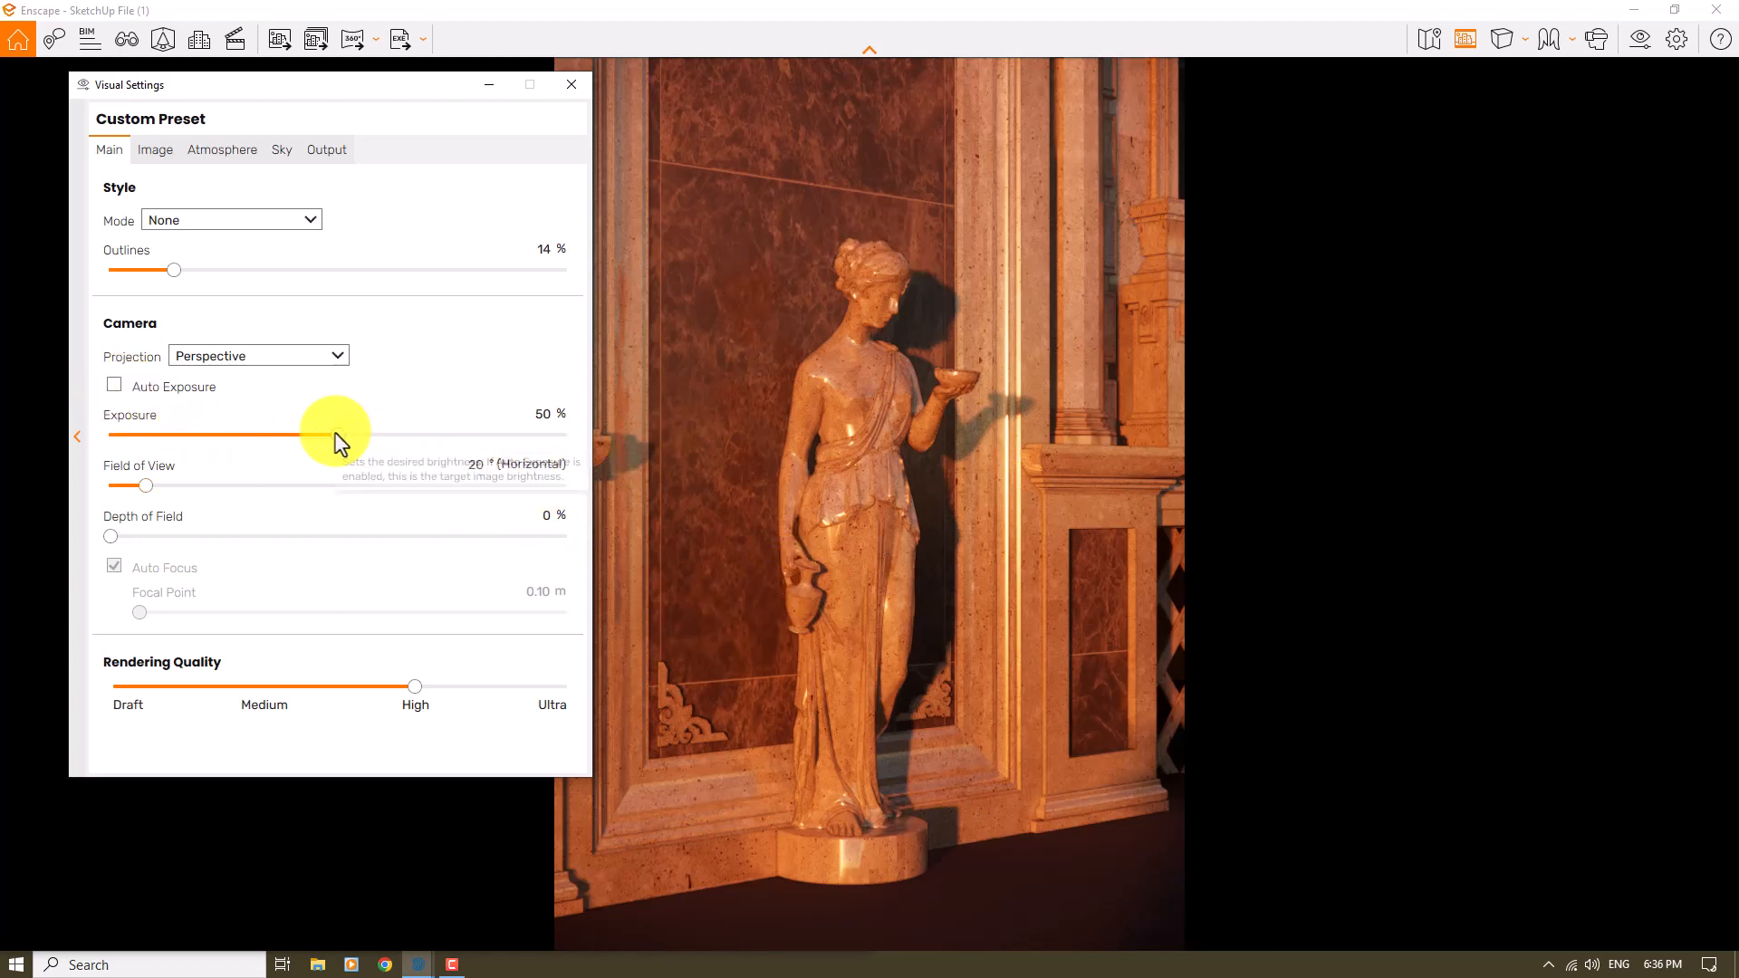
drag(340, 444, 350, 443)
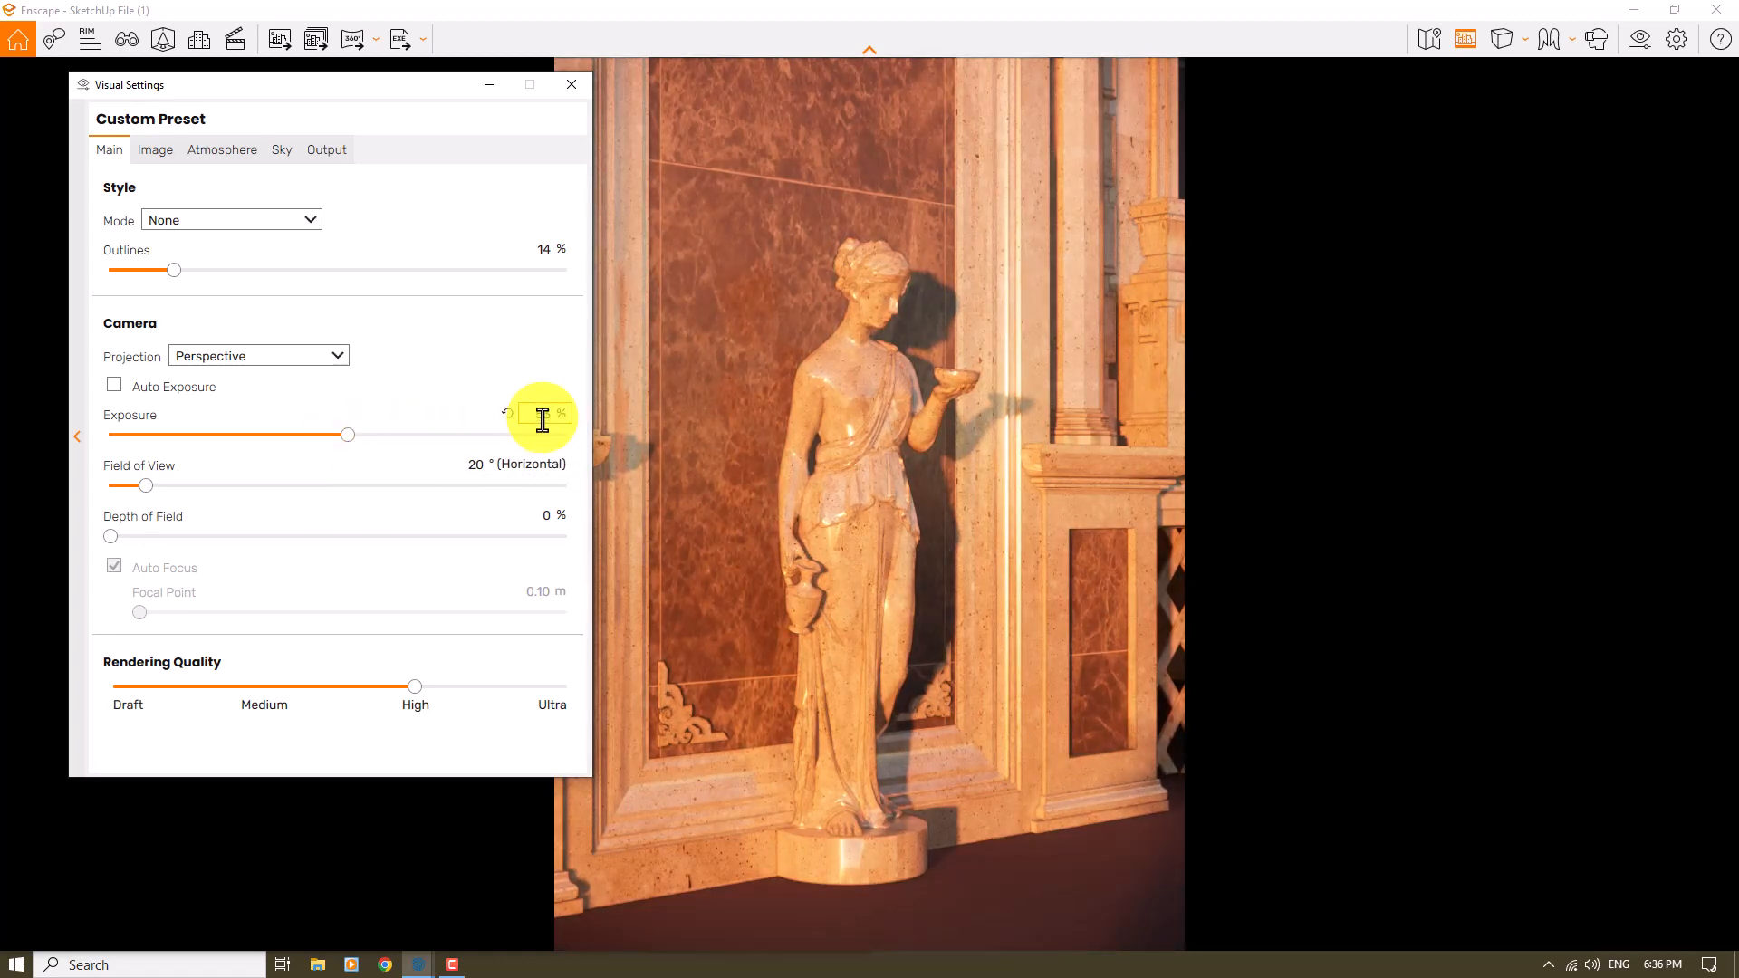
key(Up)
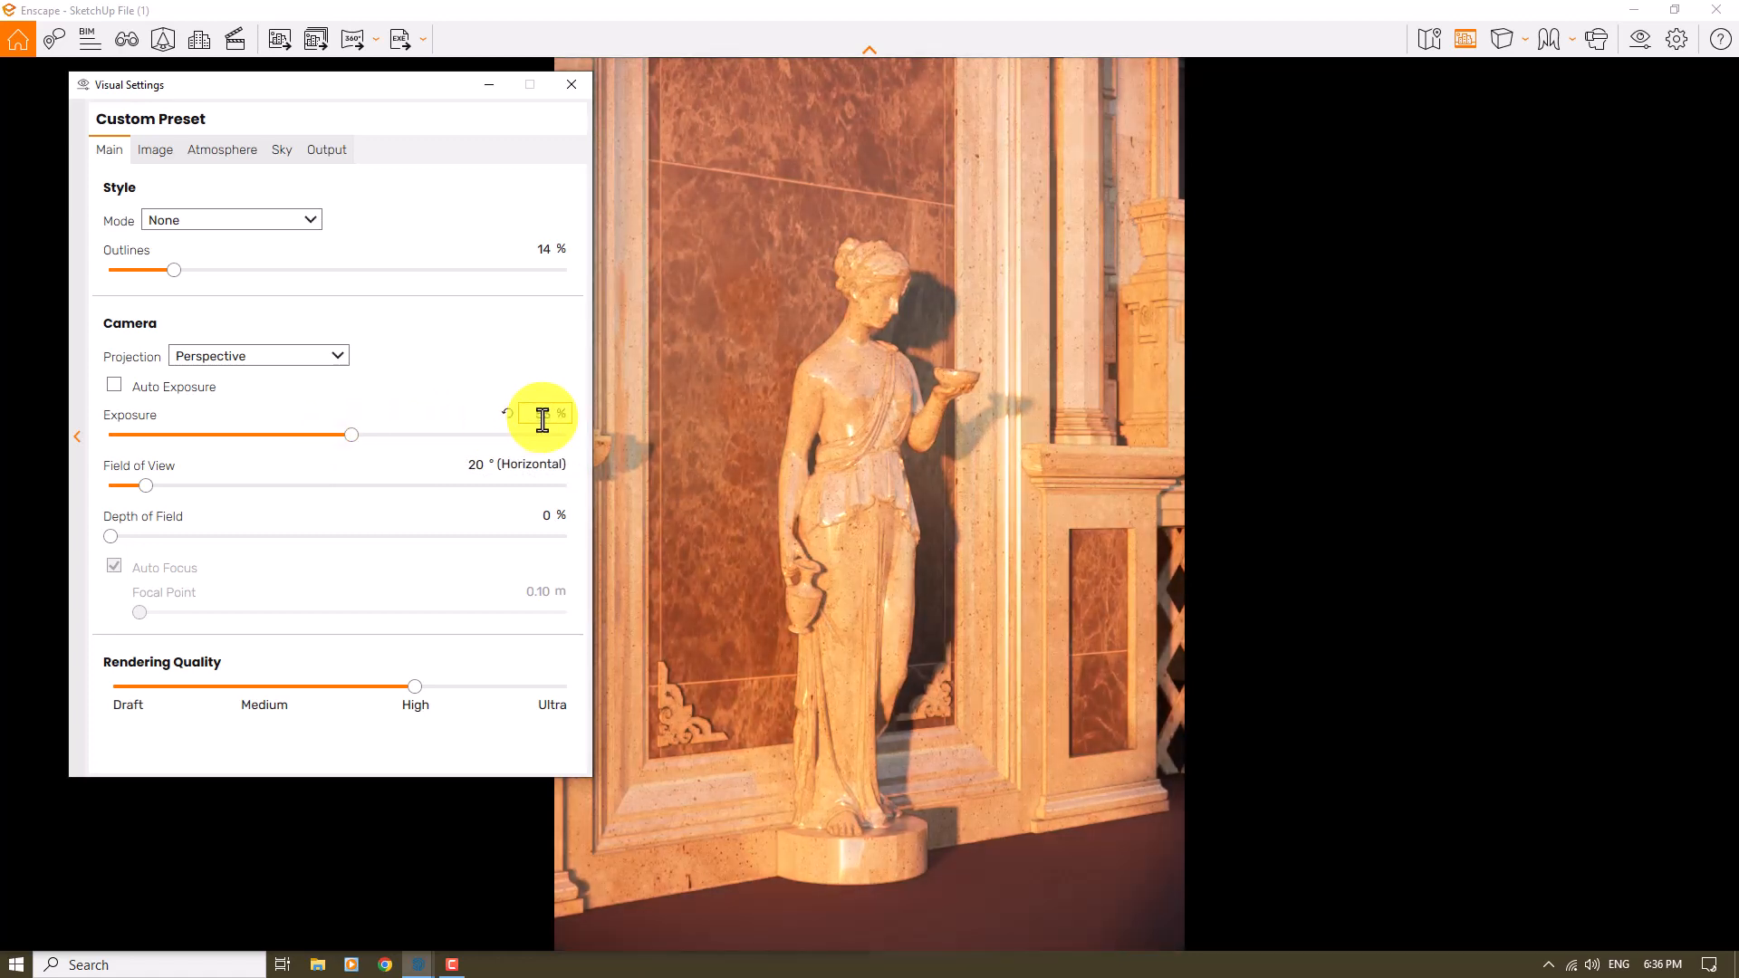
- Set the depth of field to 21 % and, with Auto Focus off, the focal point to 7.46 m on the statue
click(115, 548)
drag(115, 548, 203, 544)
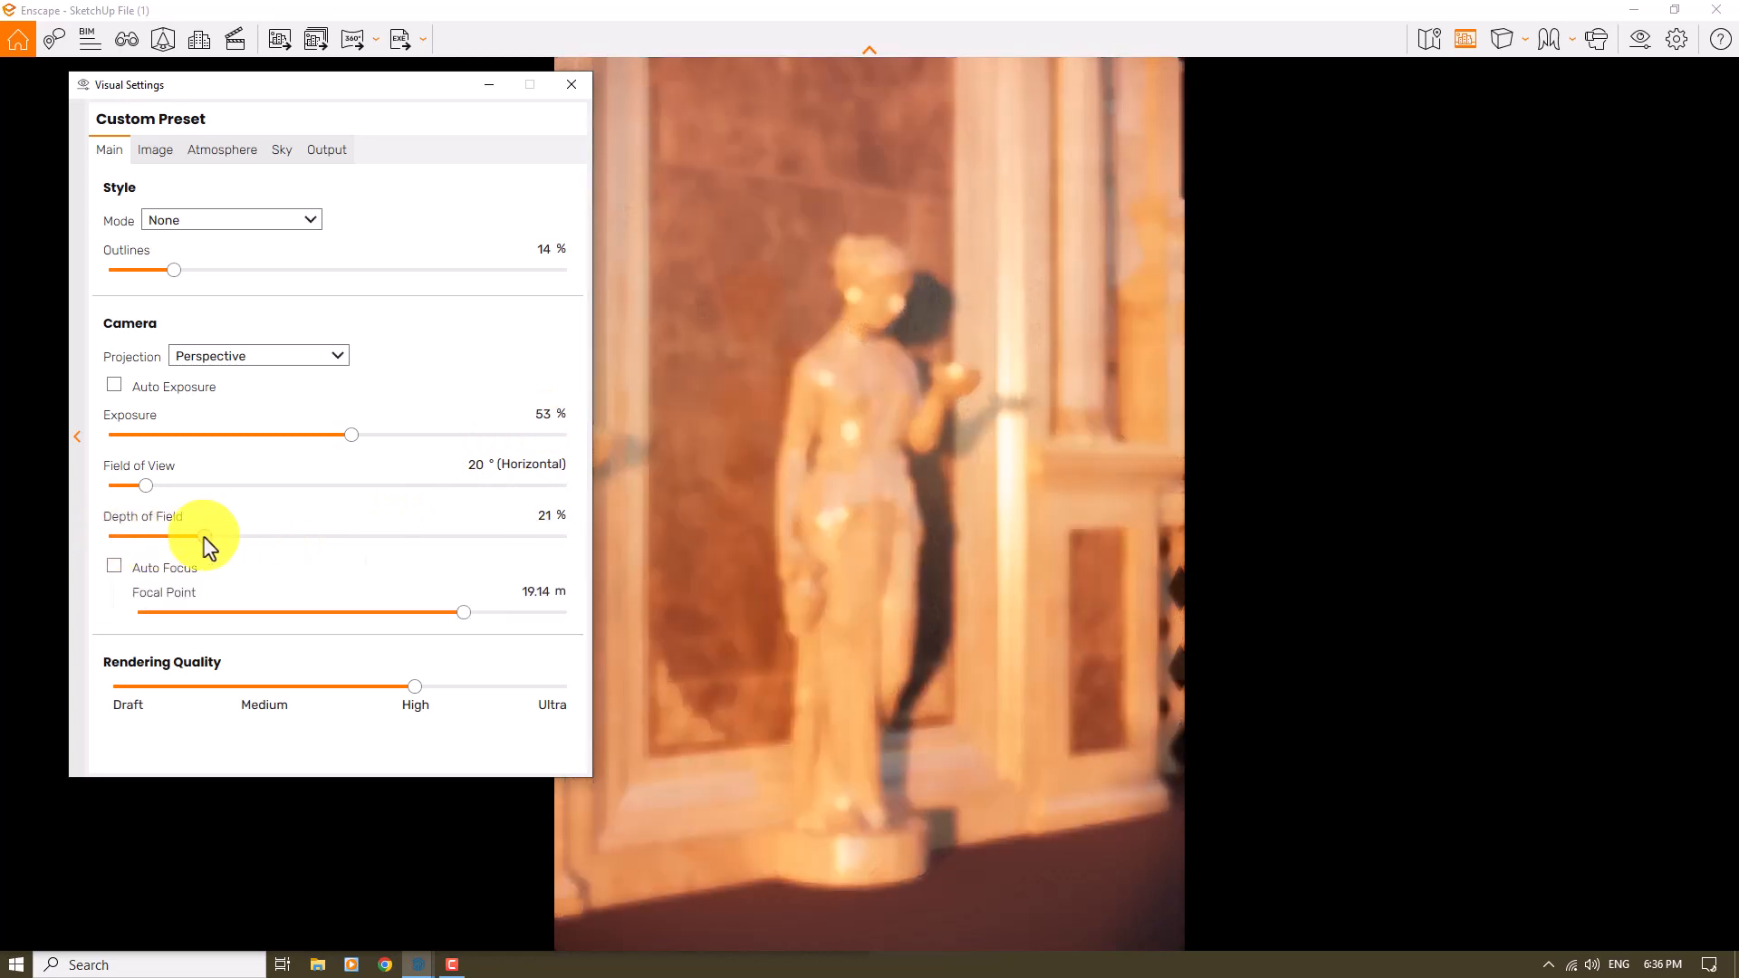
click(145, 569)
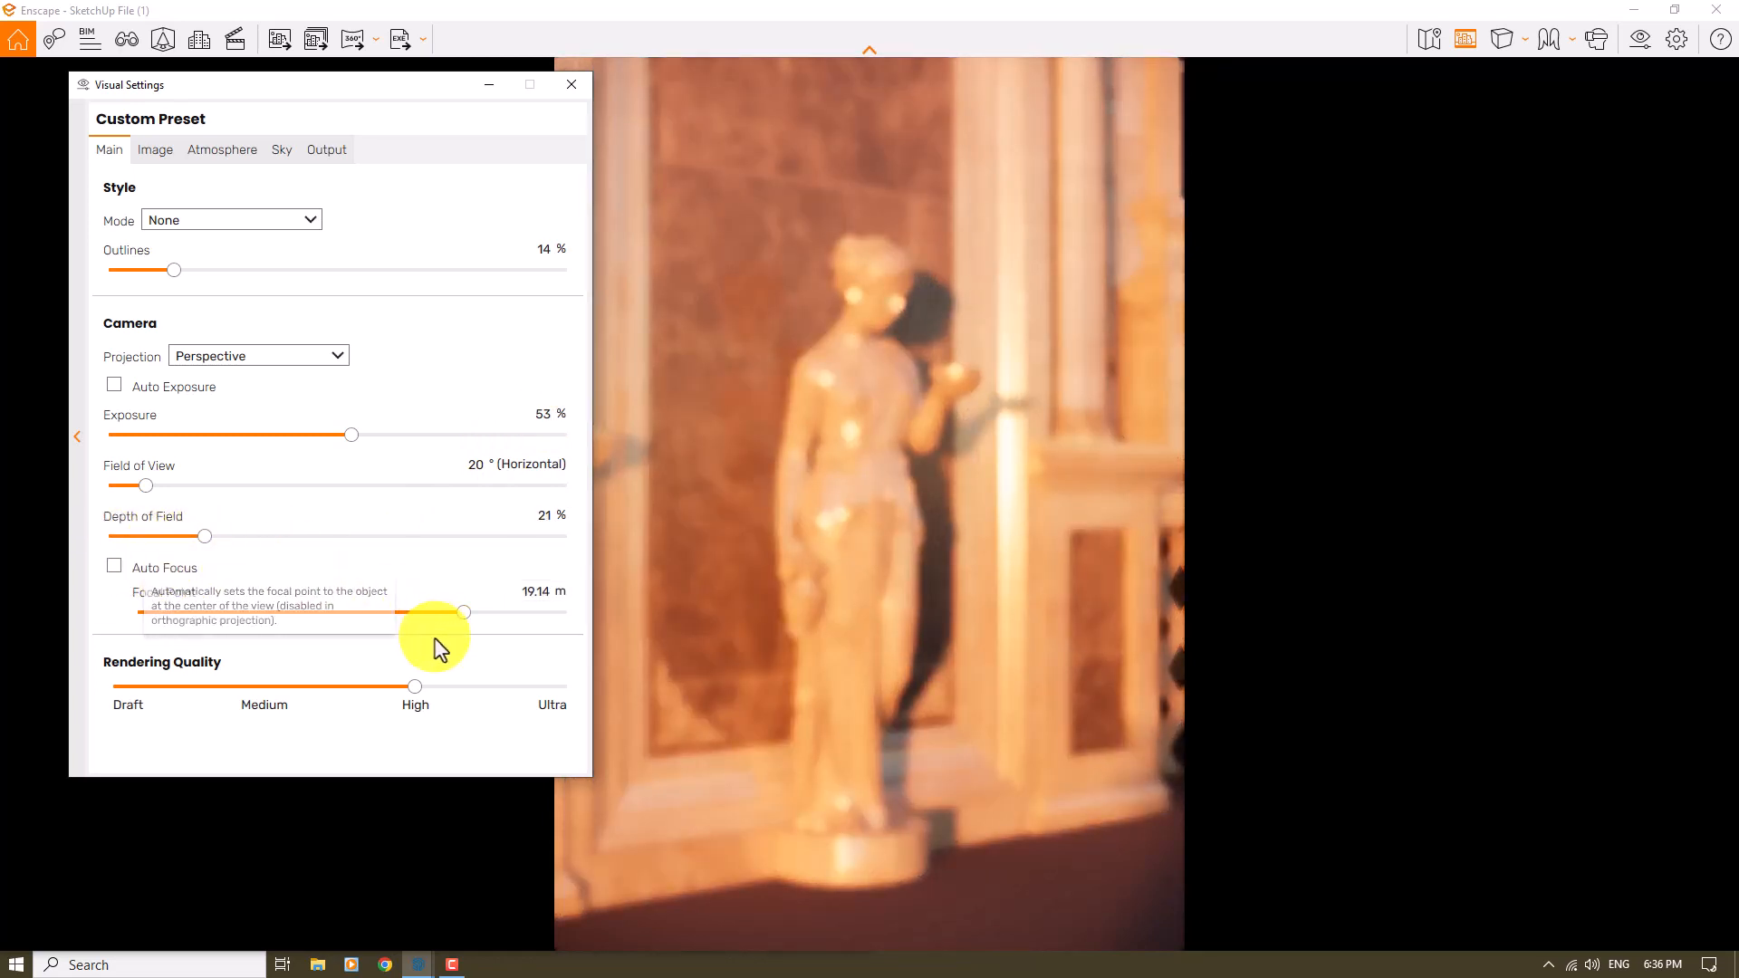
drag(464, 613, 443, 615)
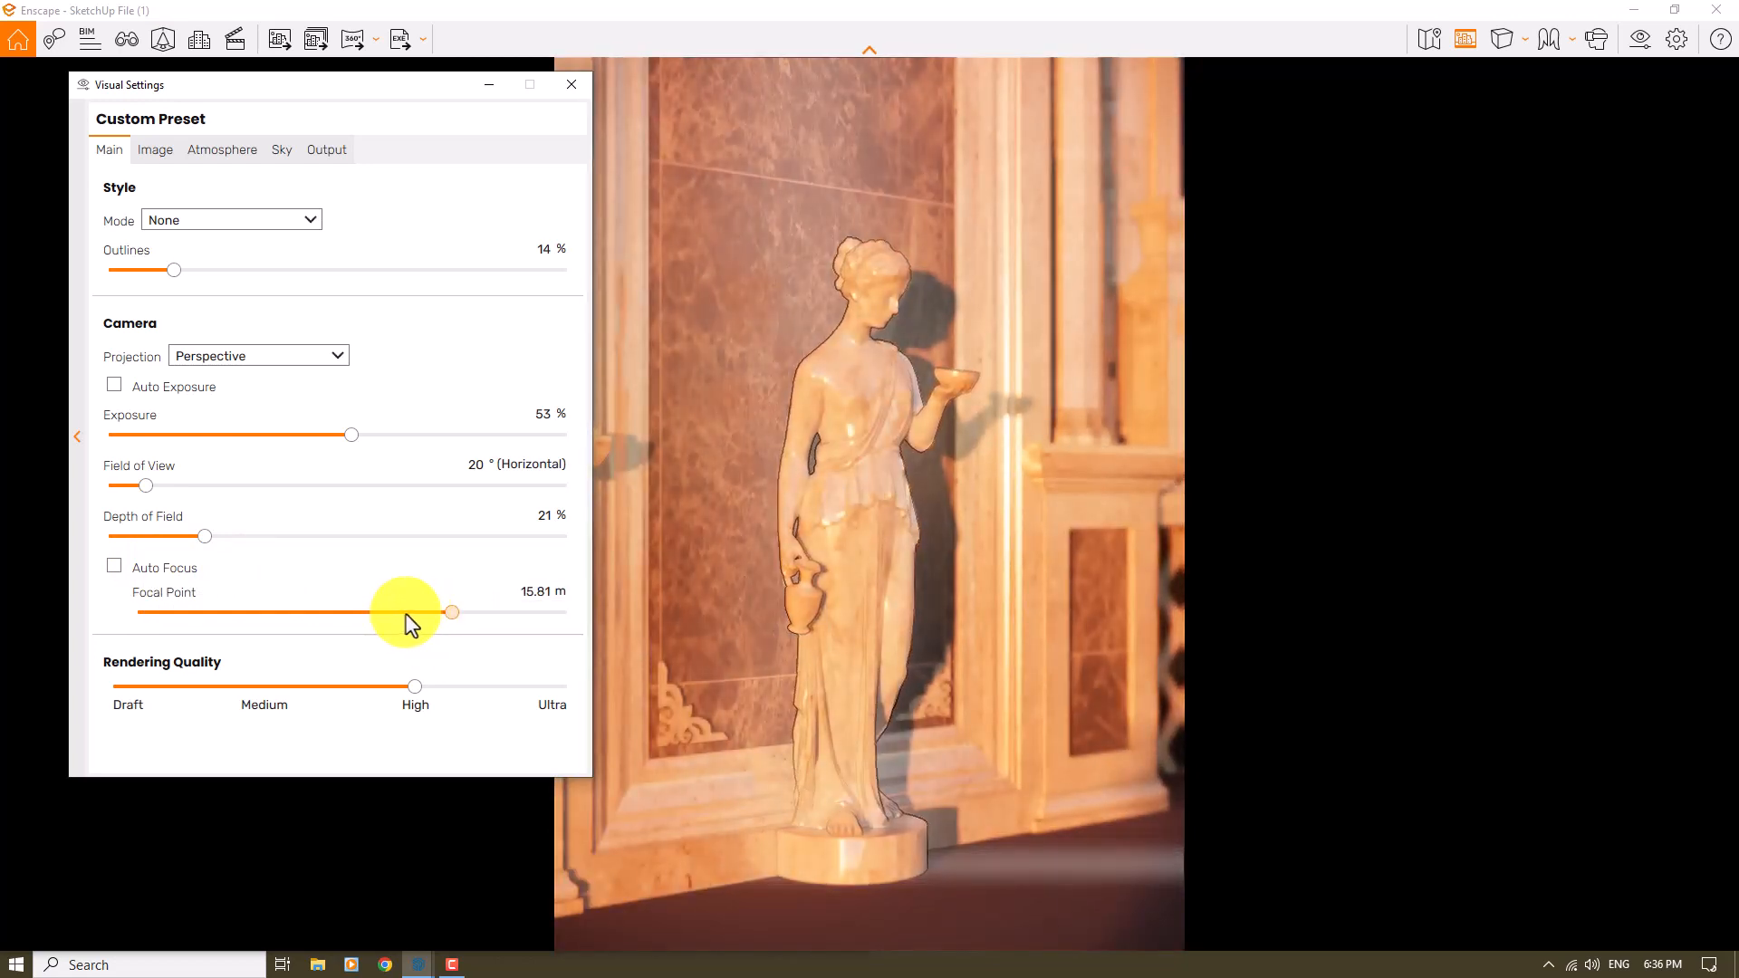
click(407, 613)
drag(407, 614, 407, 615)
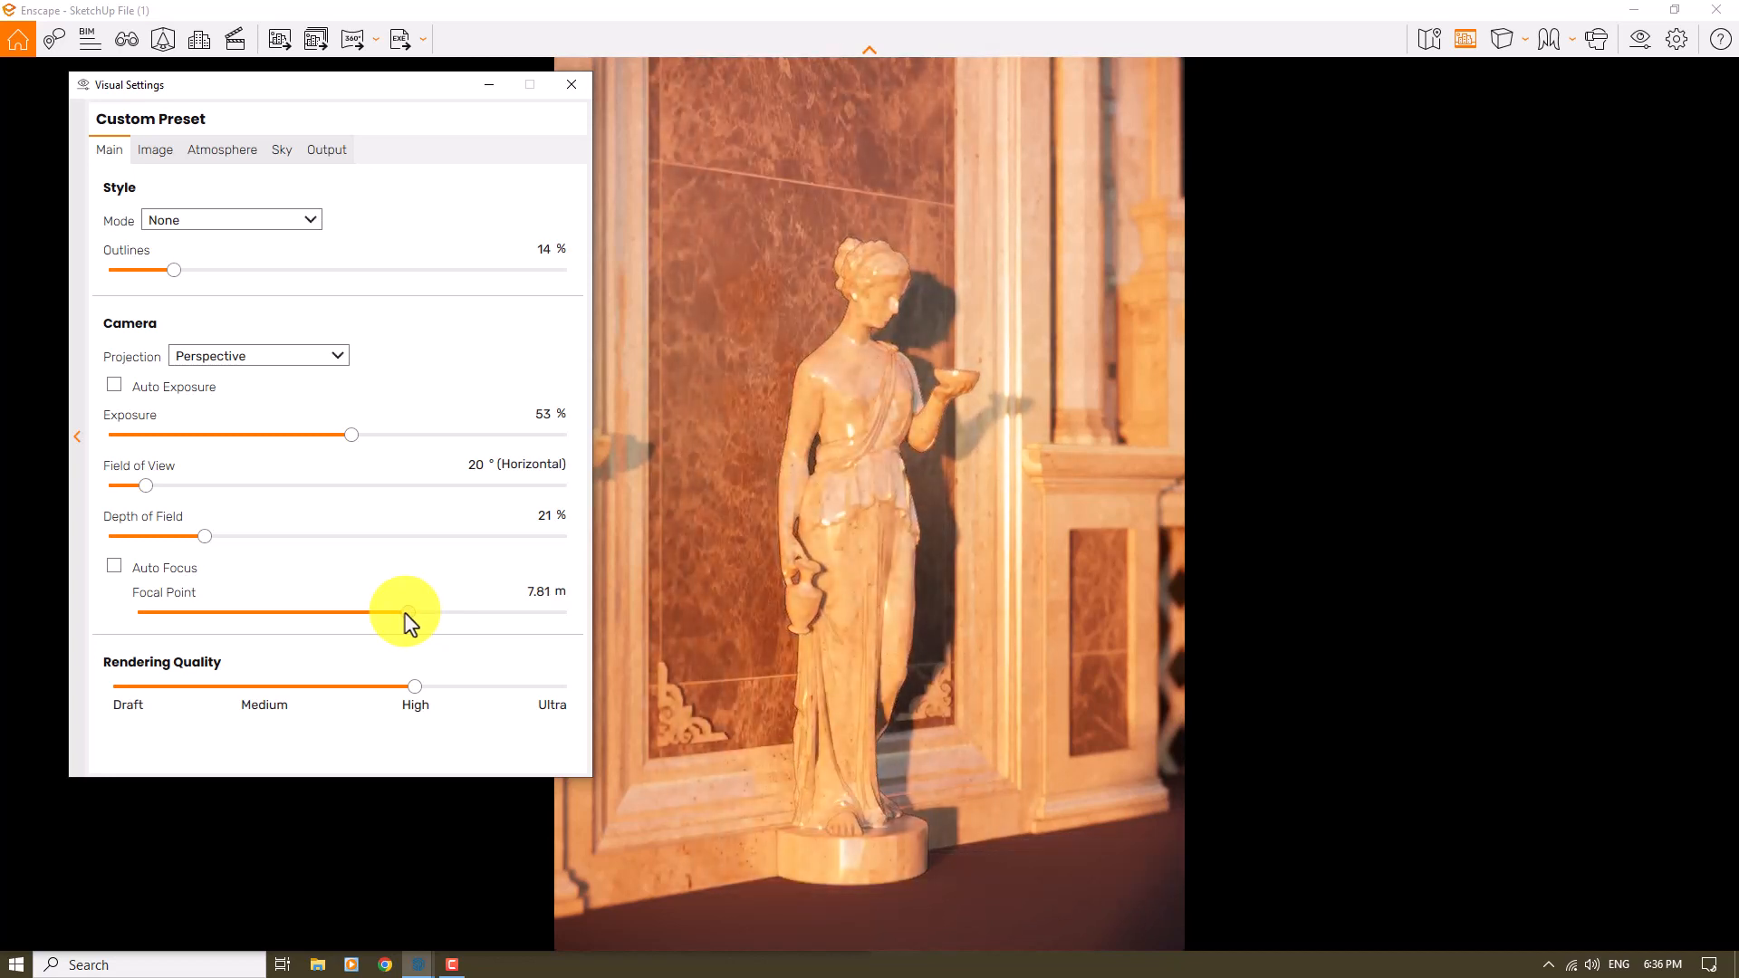
click(537, 593)
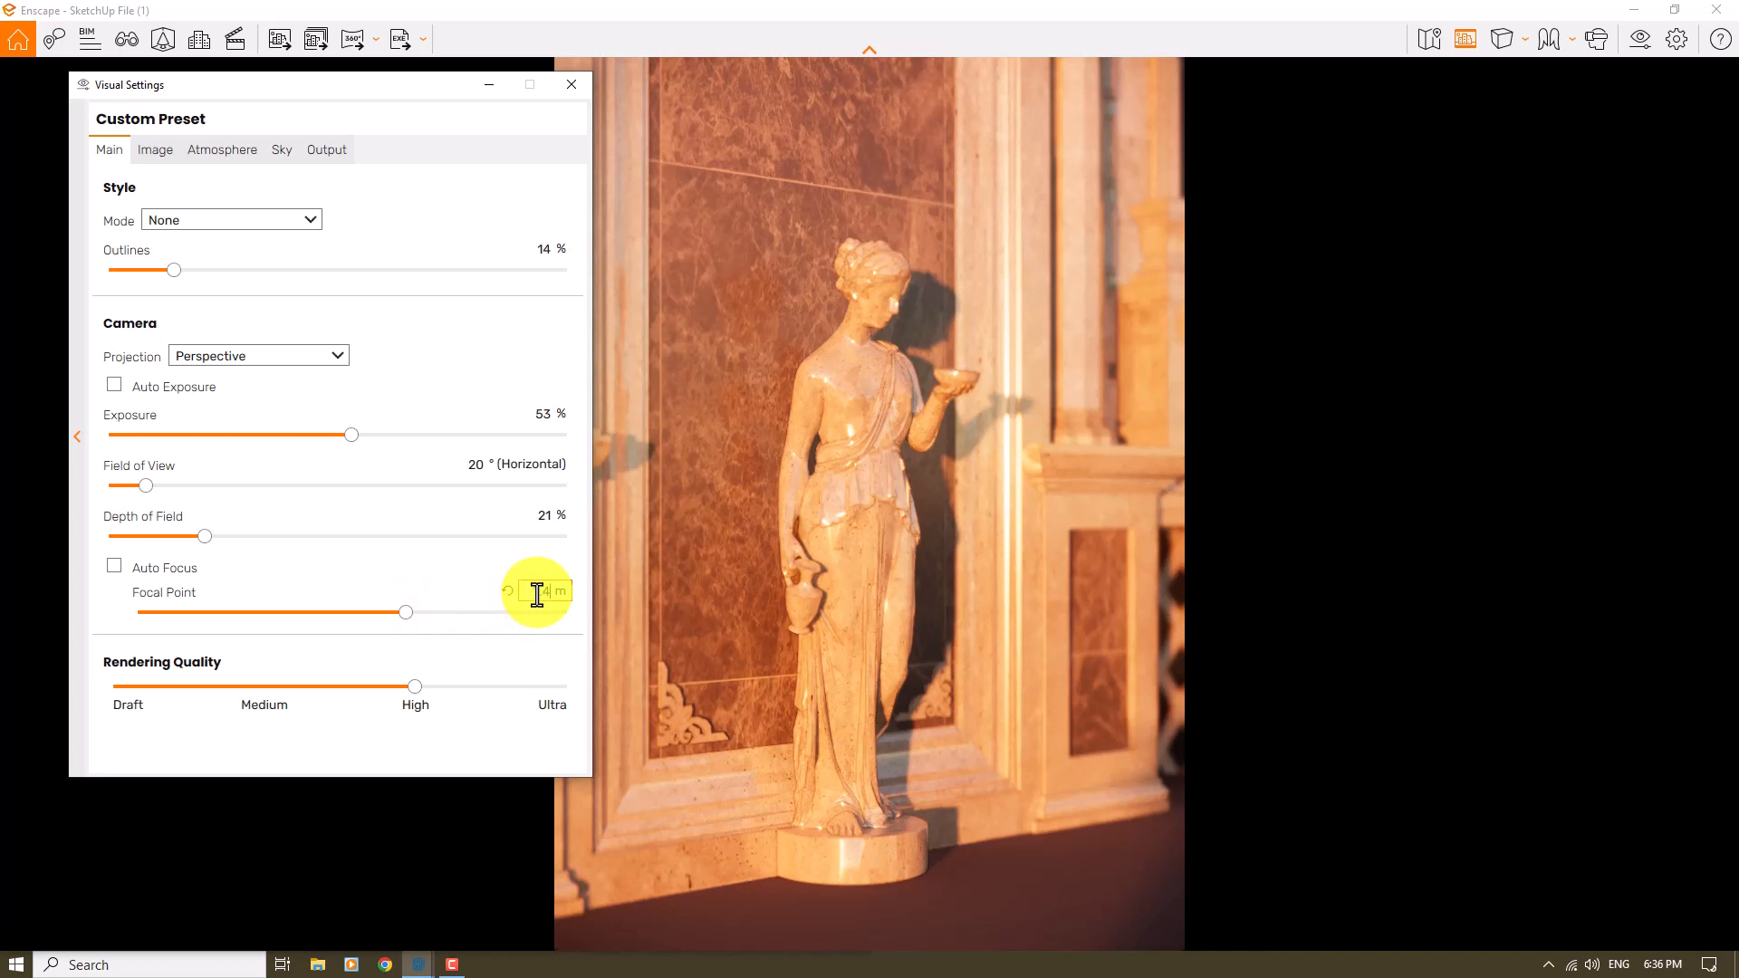
key(Return)
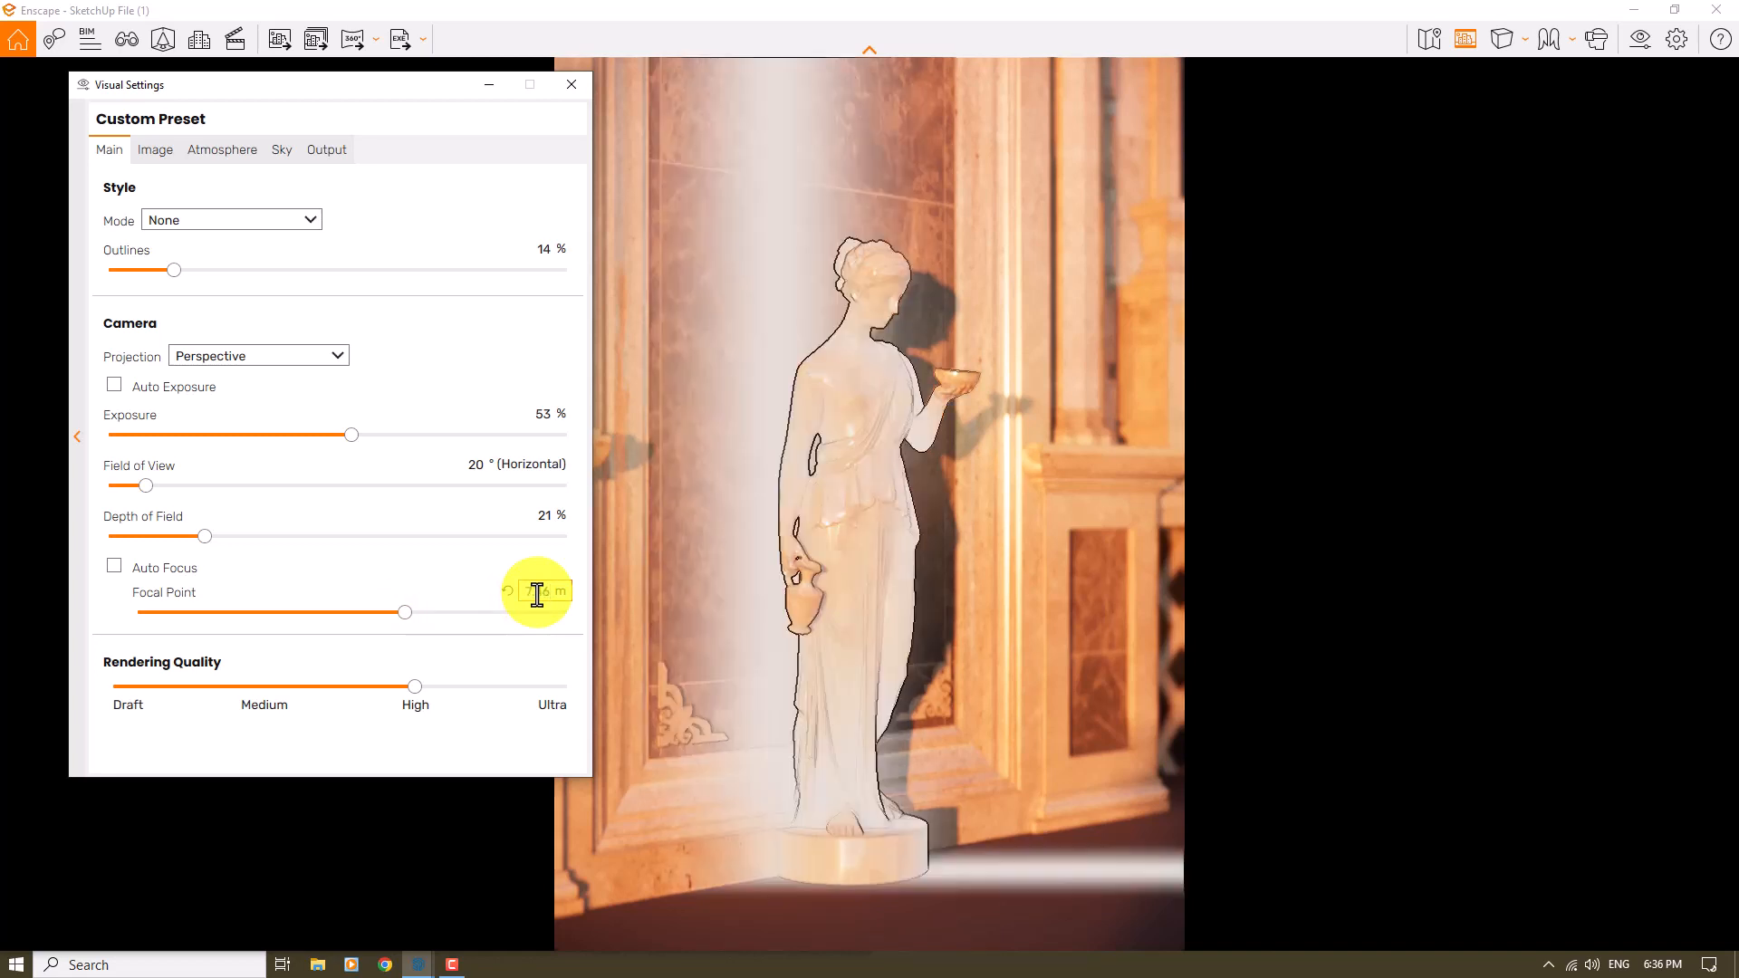
- Reduce the camera's depth of field to 10 %
click(547, 515)
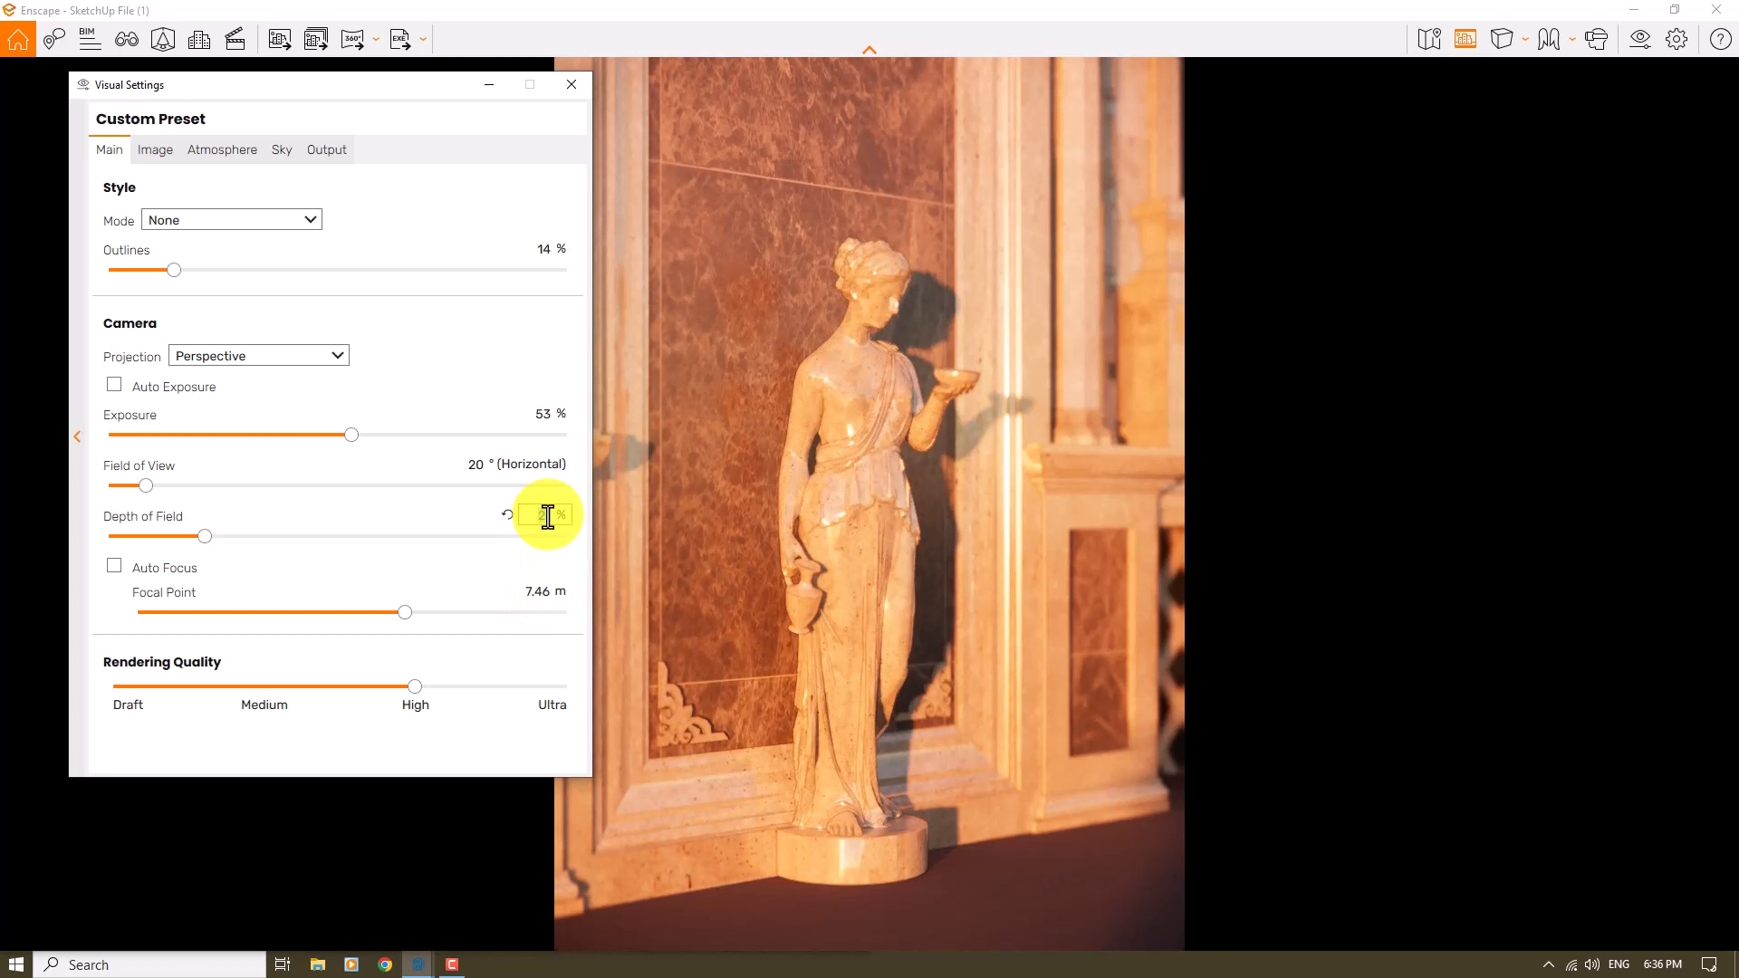
key(BackSpace)
text(10)
key(Return)
- Enable Auto Contrast in the image corrections, try a saturation of 117 %, and reset the saturation to its default of 100 %
click(152, 152)
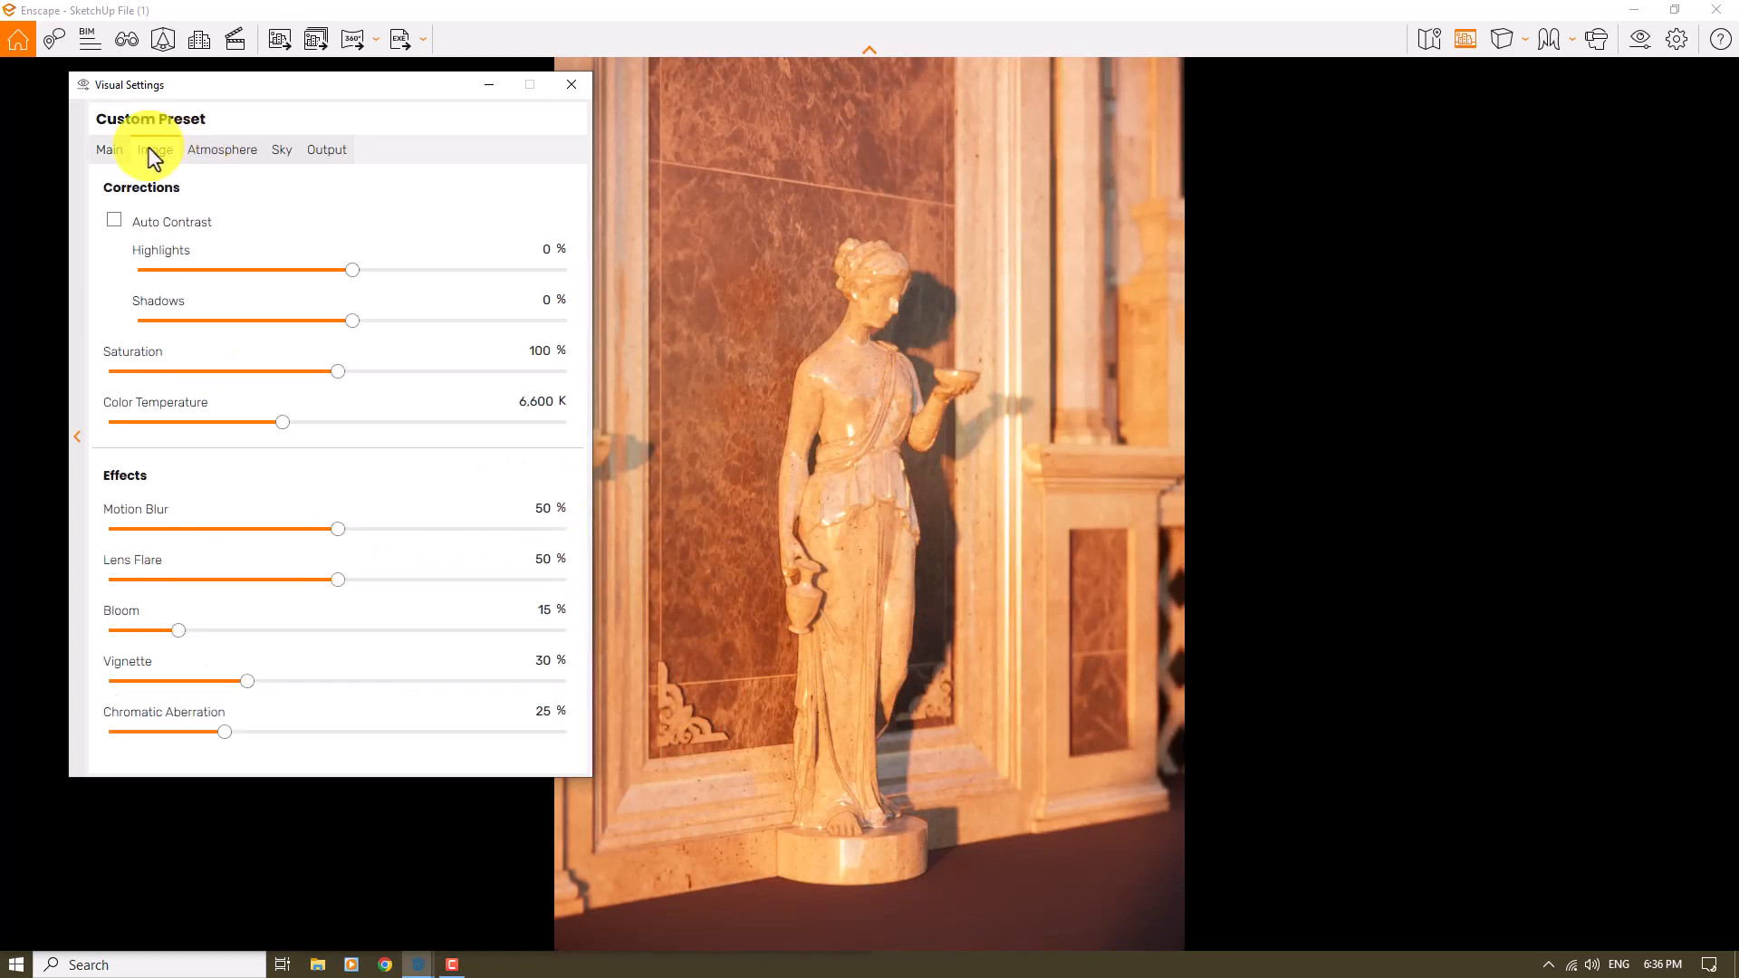
click(126, 225)
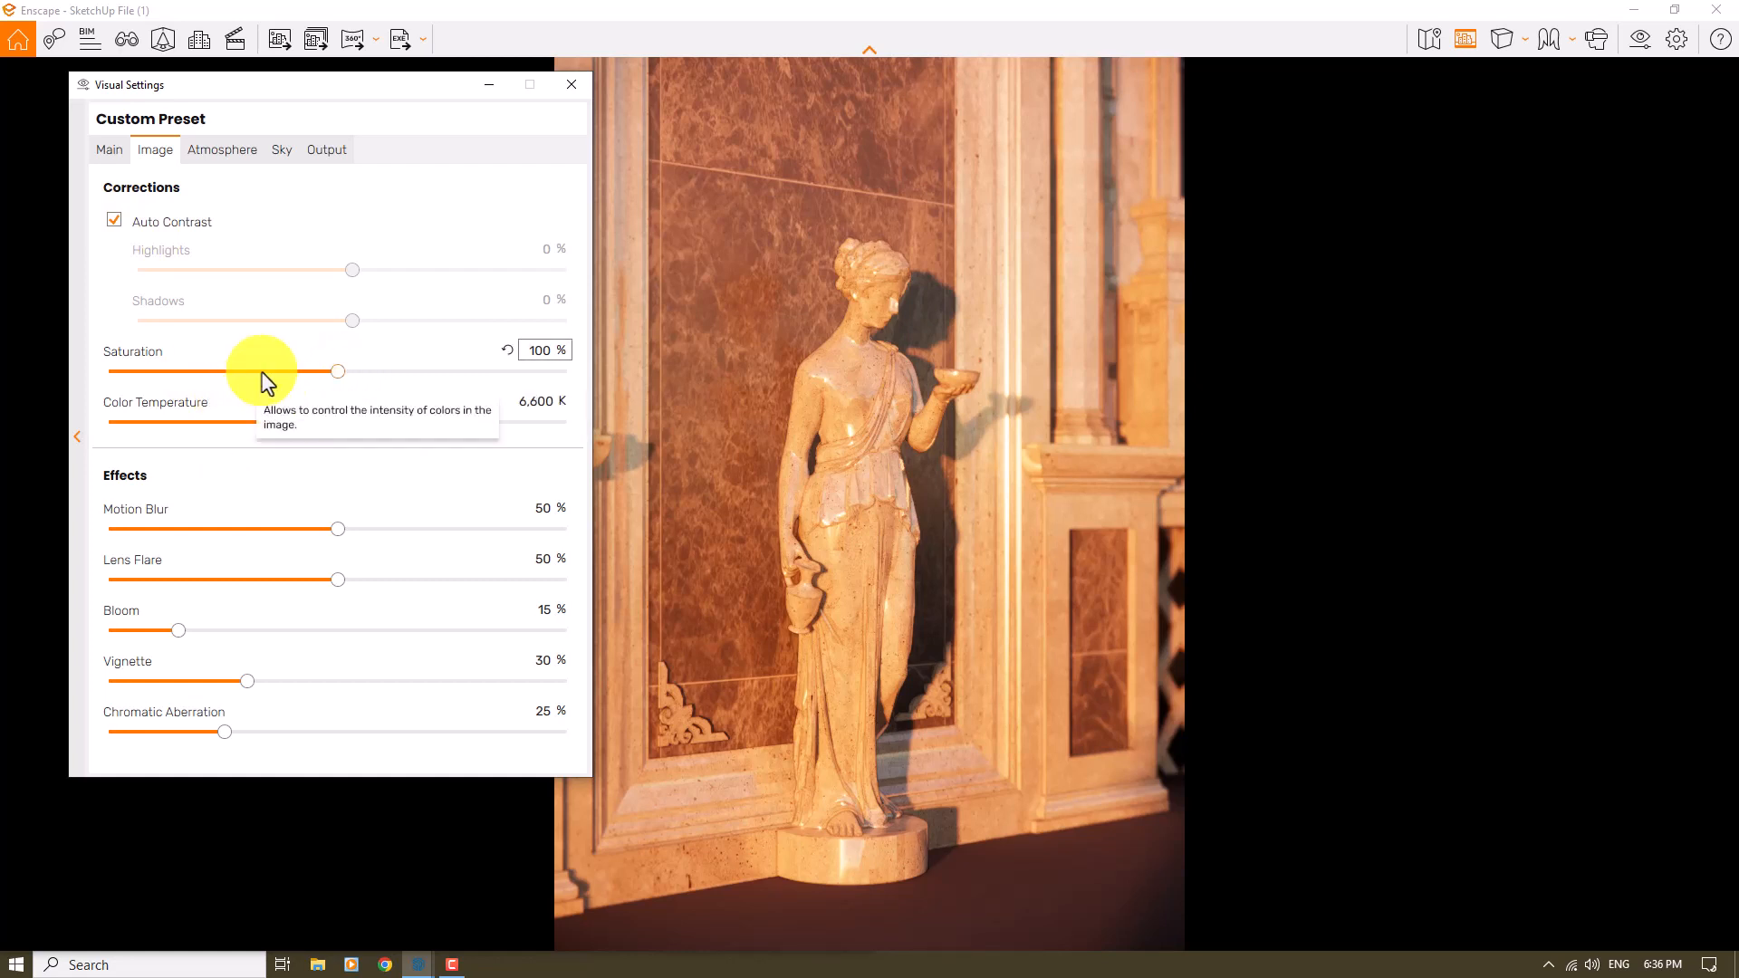
drag(338, 371, 378, 372)
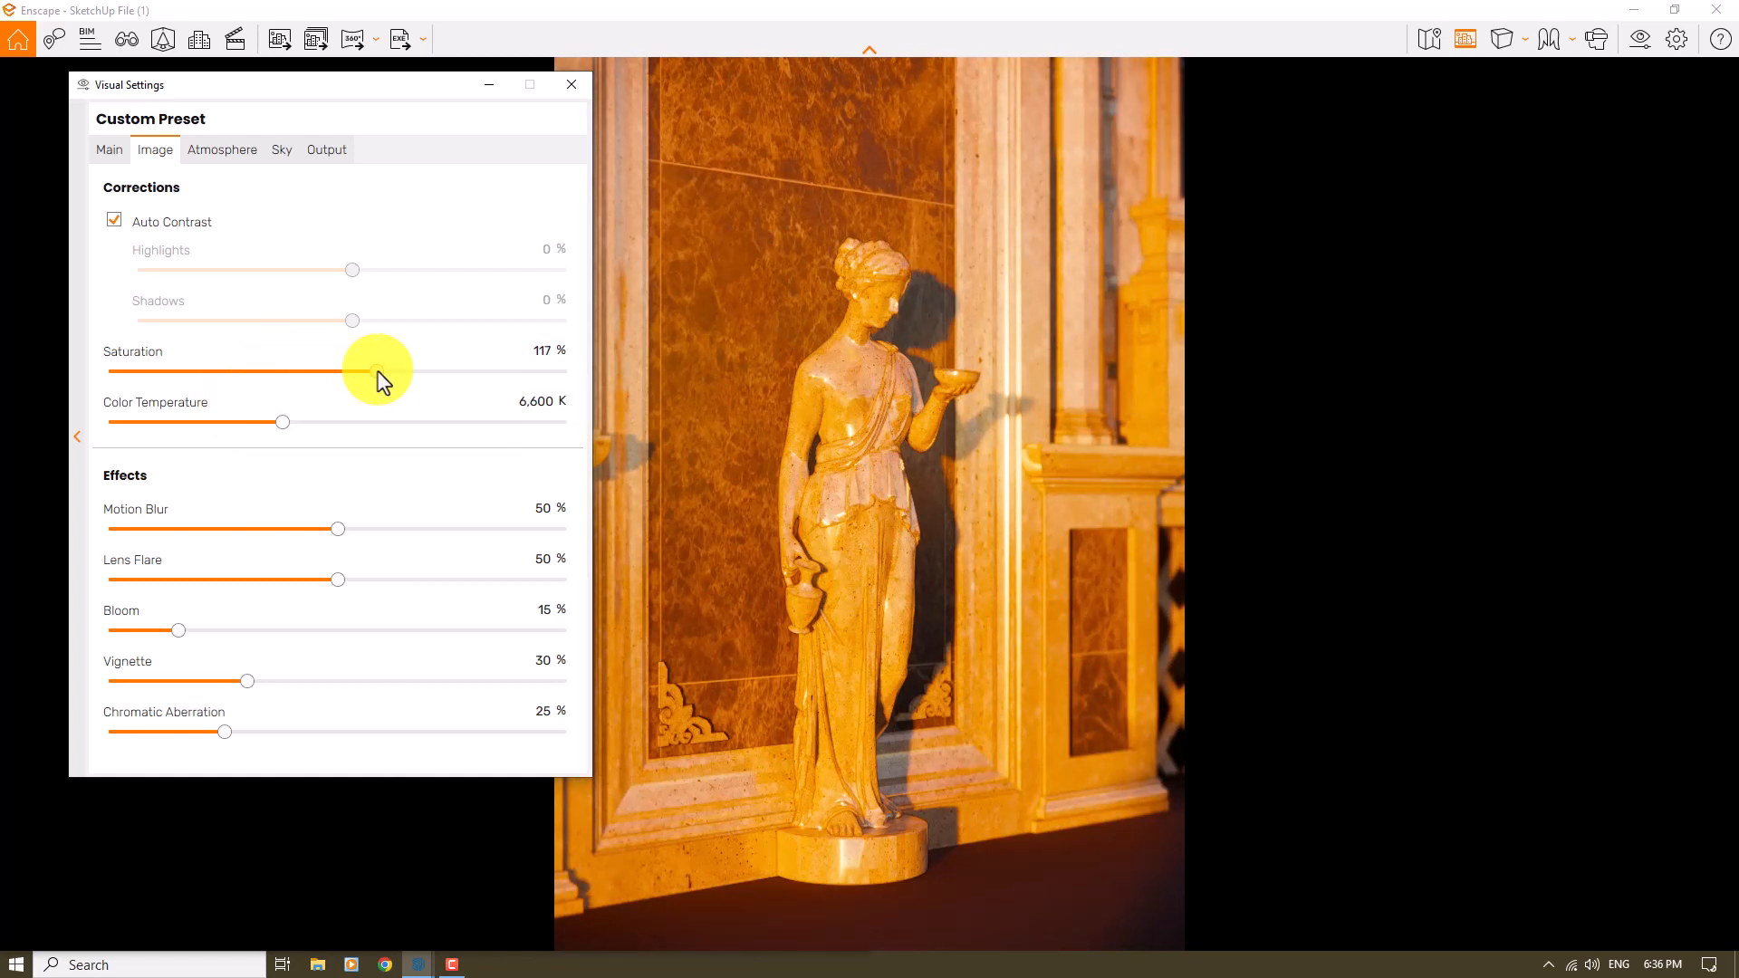
click(507, 351)
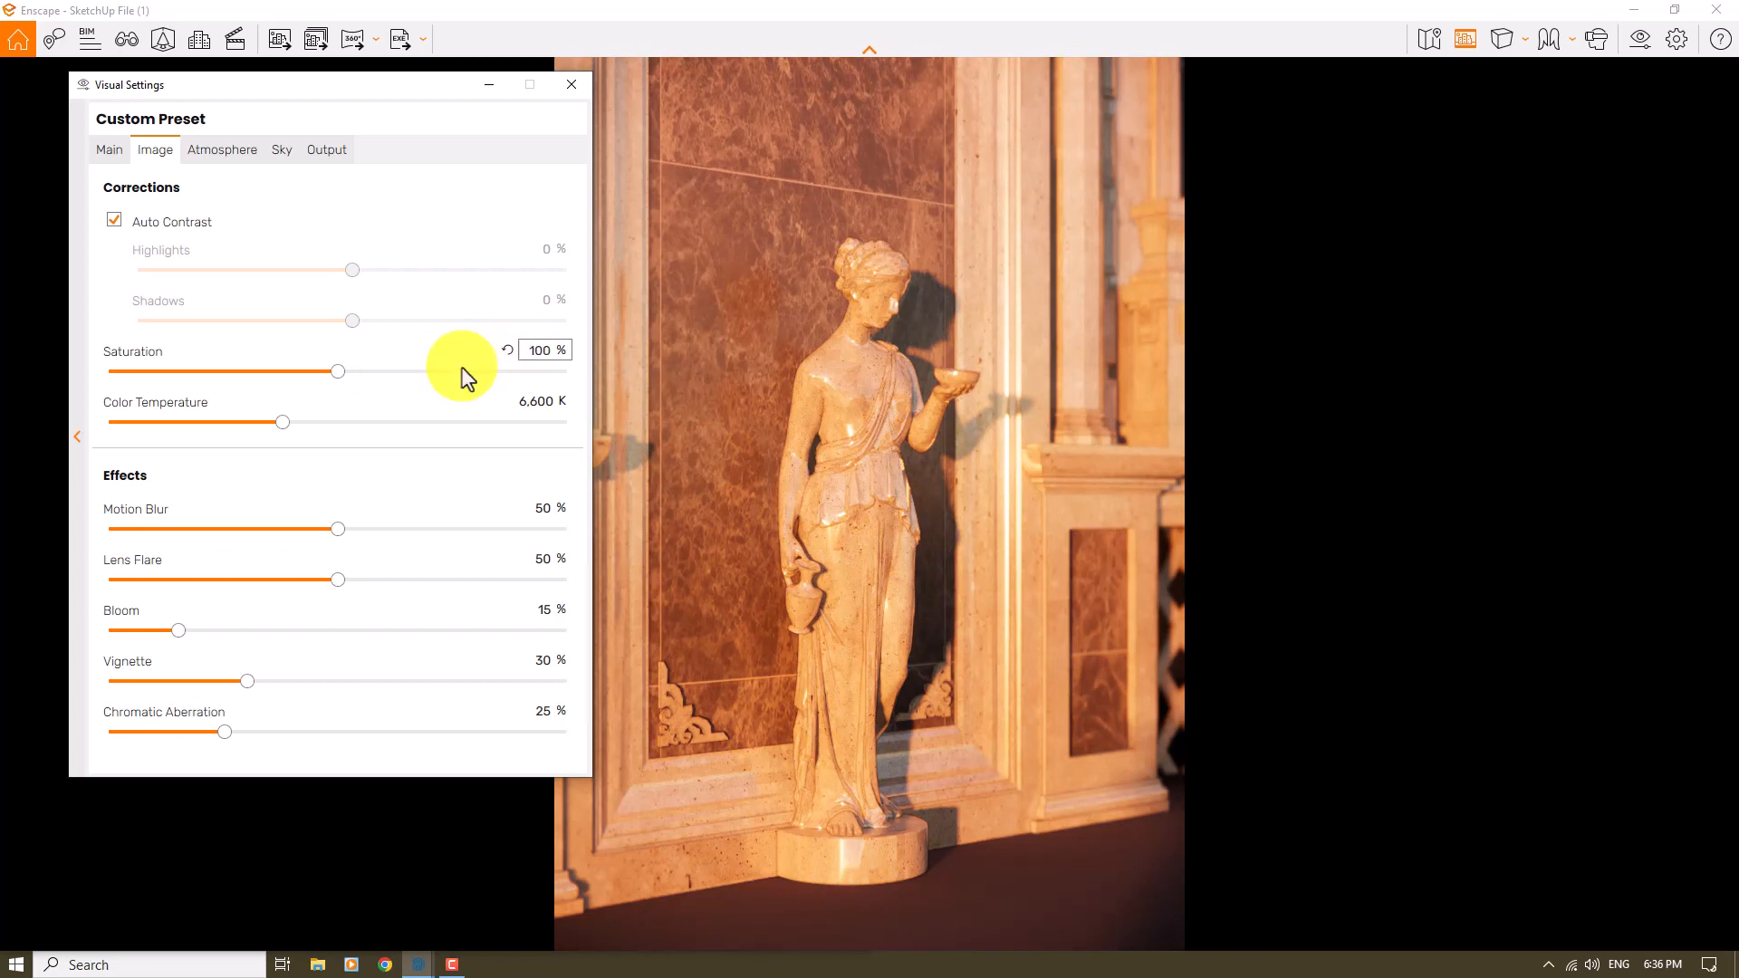
- Set the image's color temperature to 6,100 K and the motion blur to 0 %
mouse_move(281, 422)
mouse_down()
mouse_move(480, 428)
mouse_move(187, 417)
mouse_move(308, 422)
mouse_move(256, 421)
mouse_up()
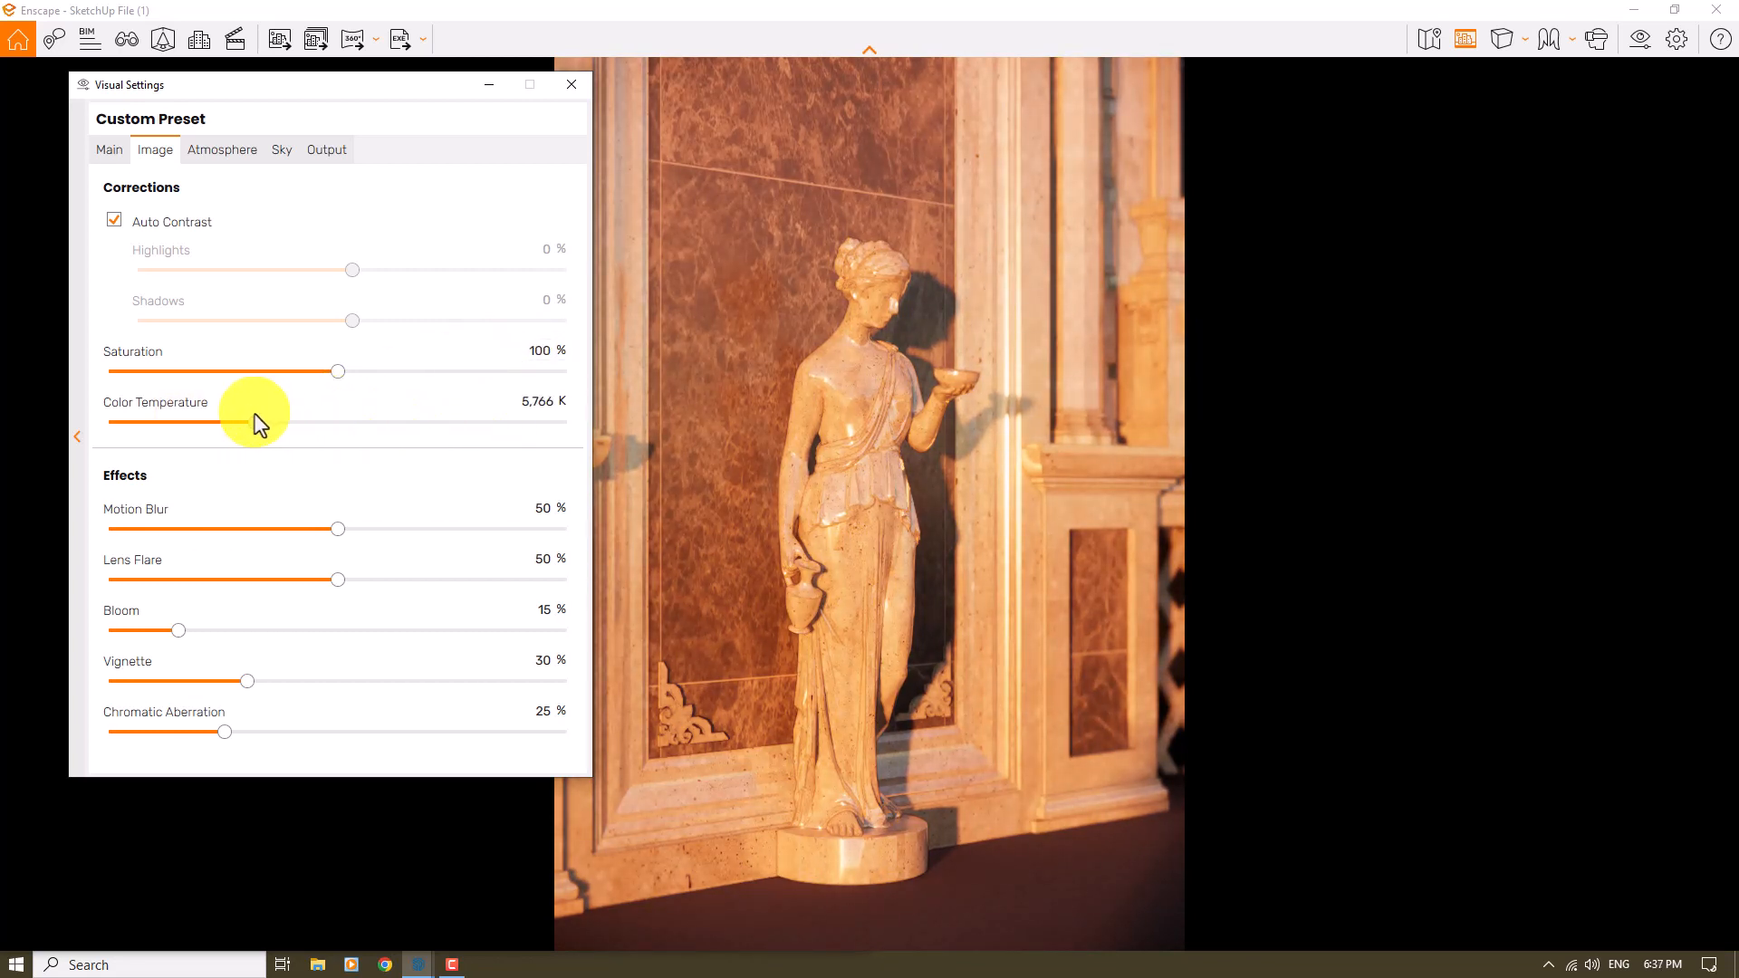
click(528, 402)
text(6)
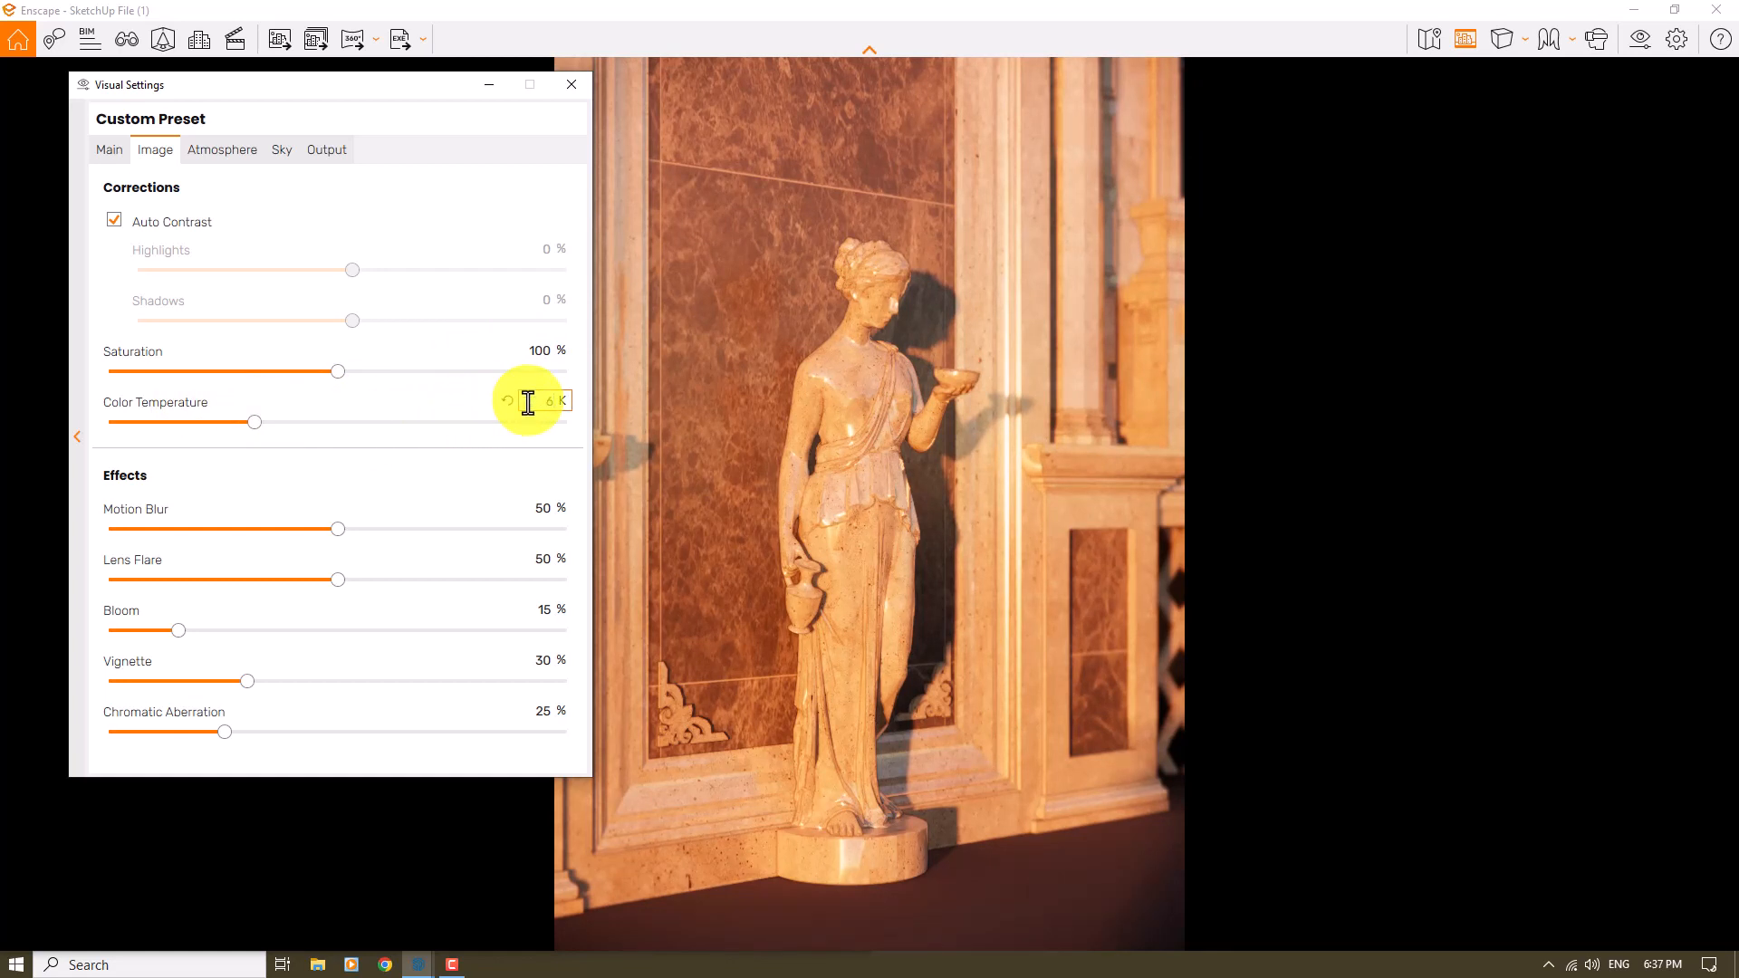
text(100)
key(Return)
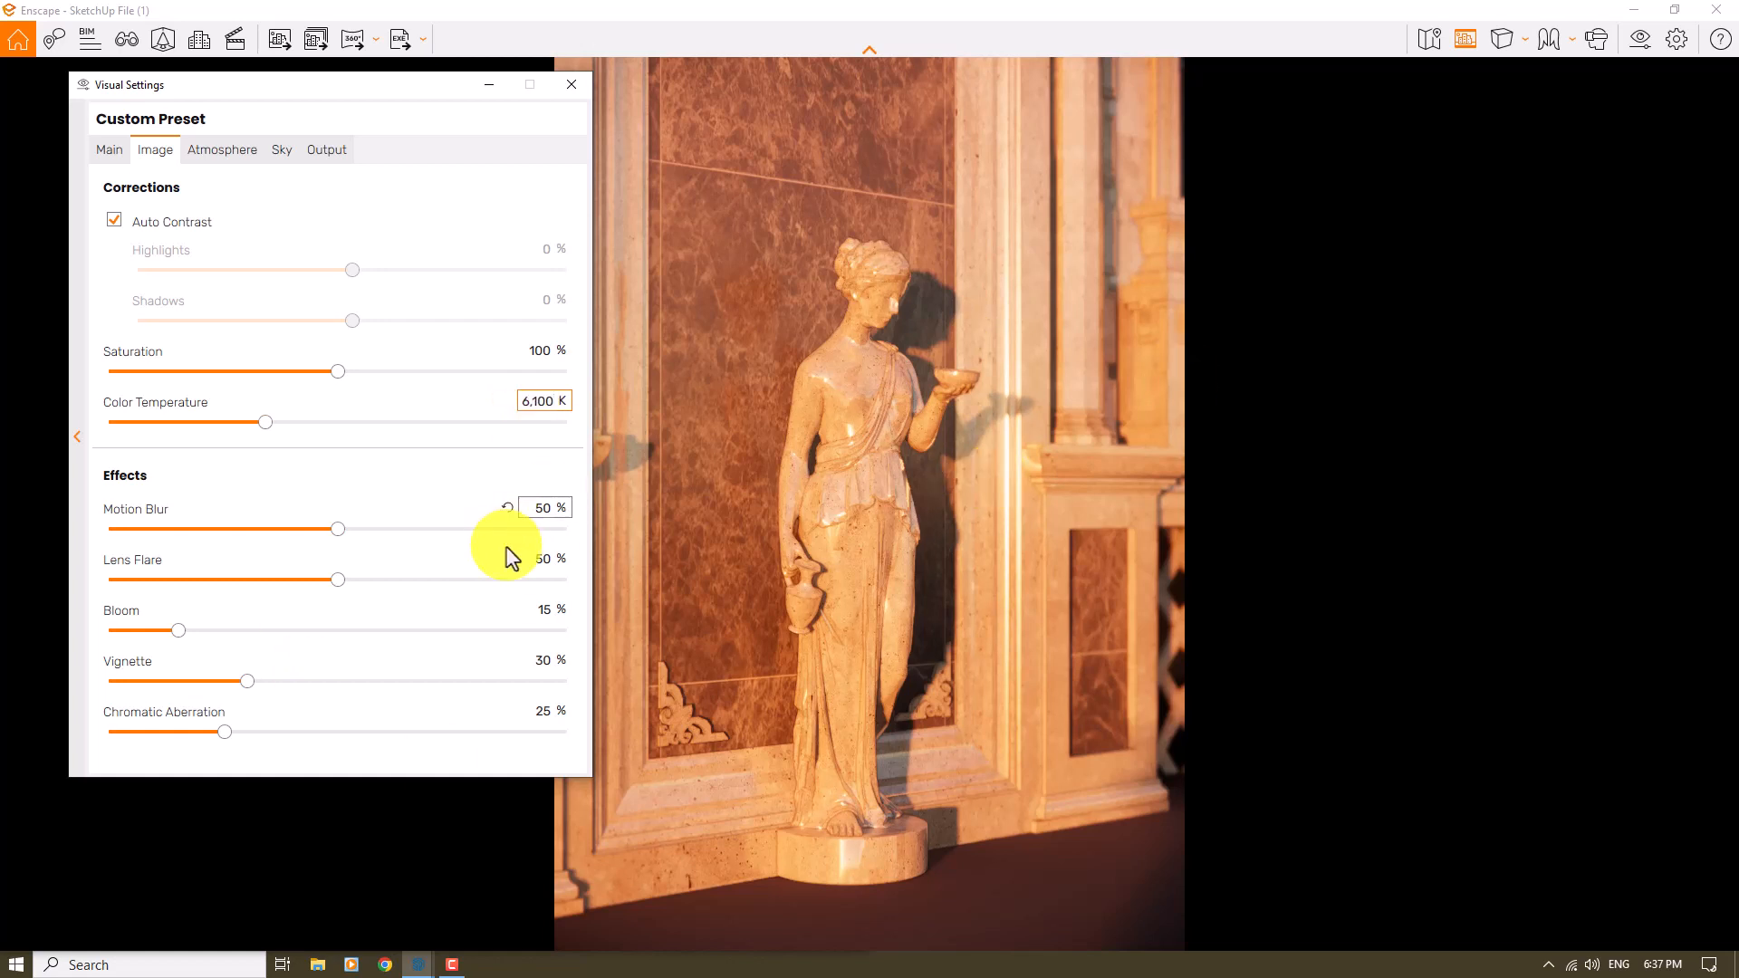
drag(341, 531, 94, 540)
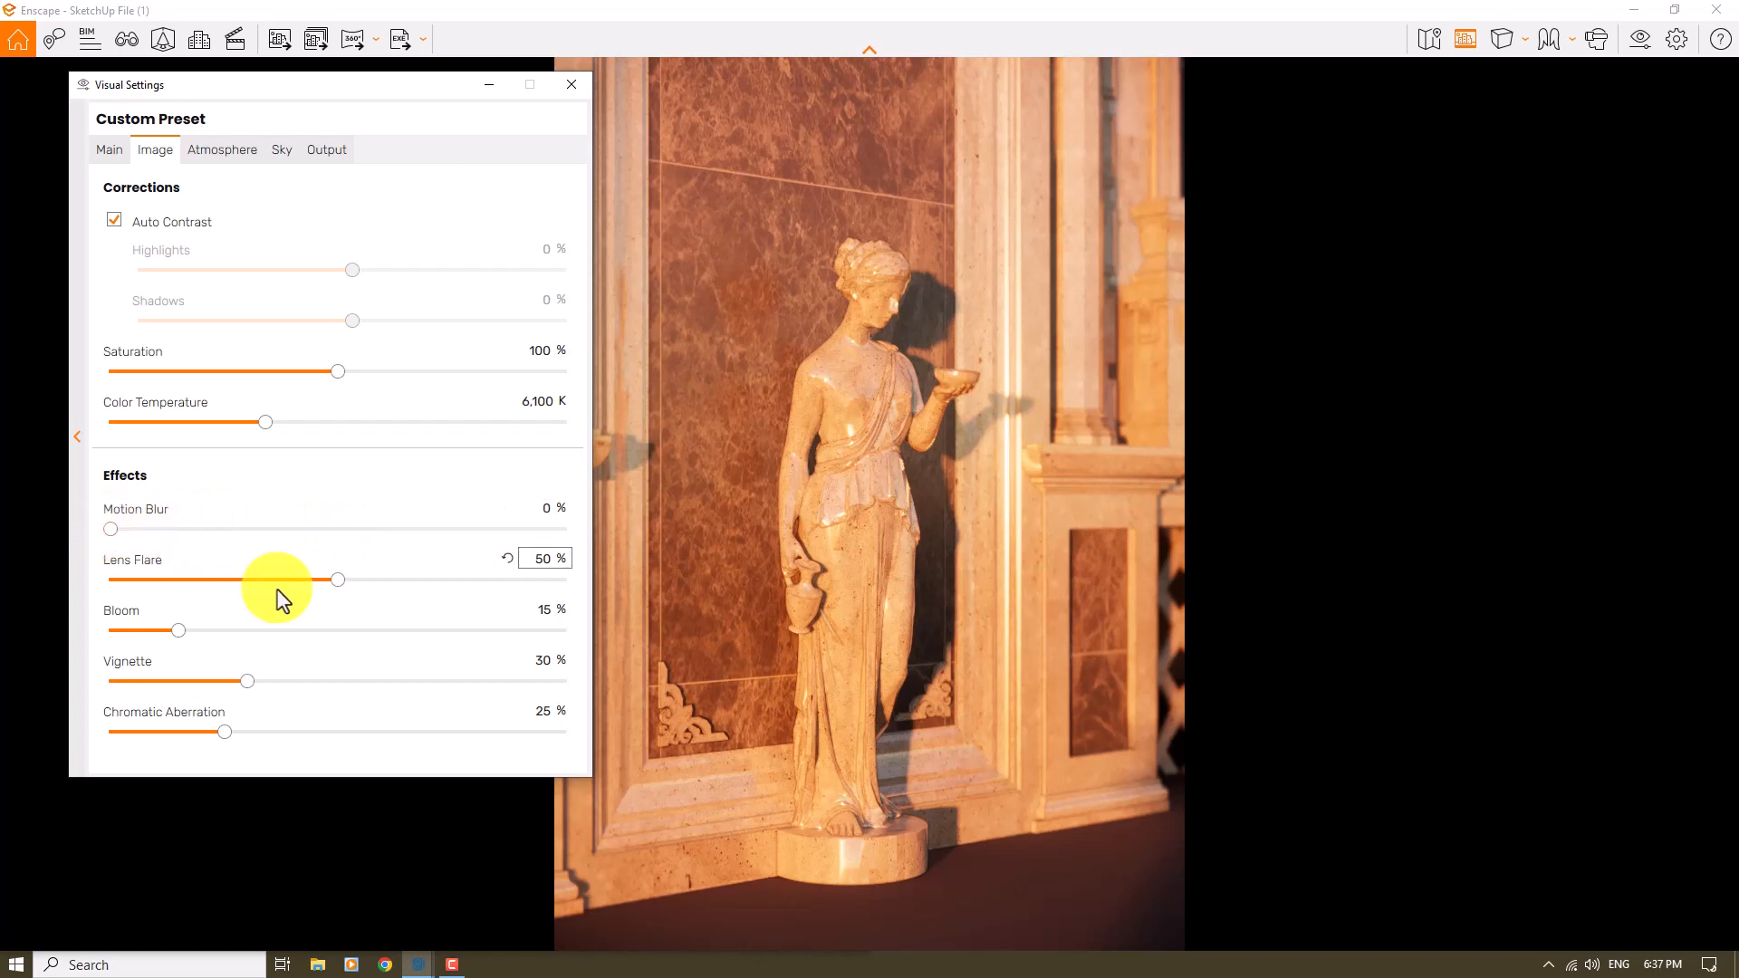
- Set the bloom effect of the image to 36 % and the lens flare to 78 %
mouse_move(201, 637)
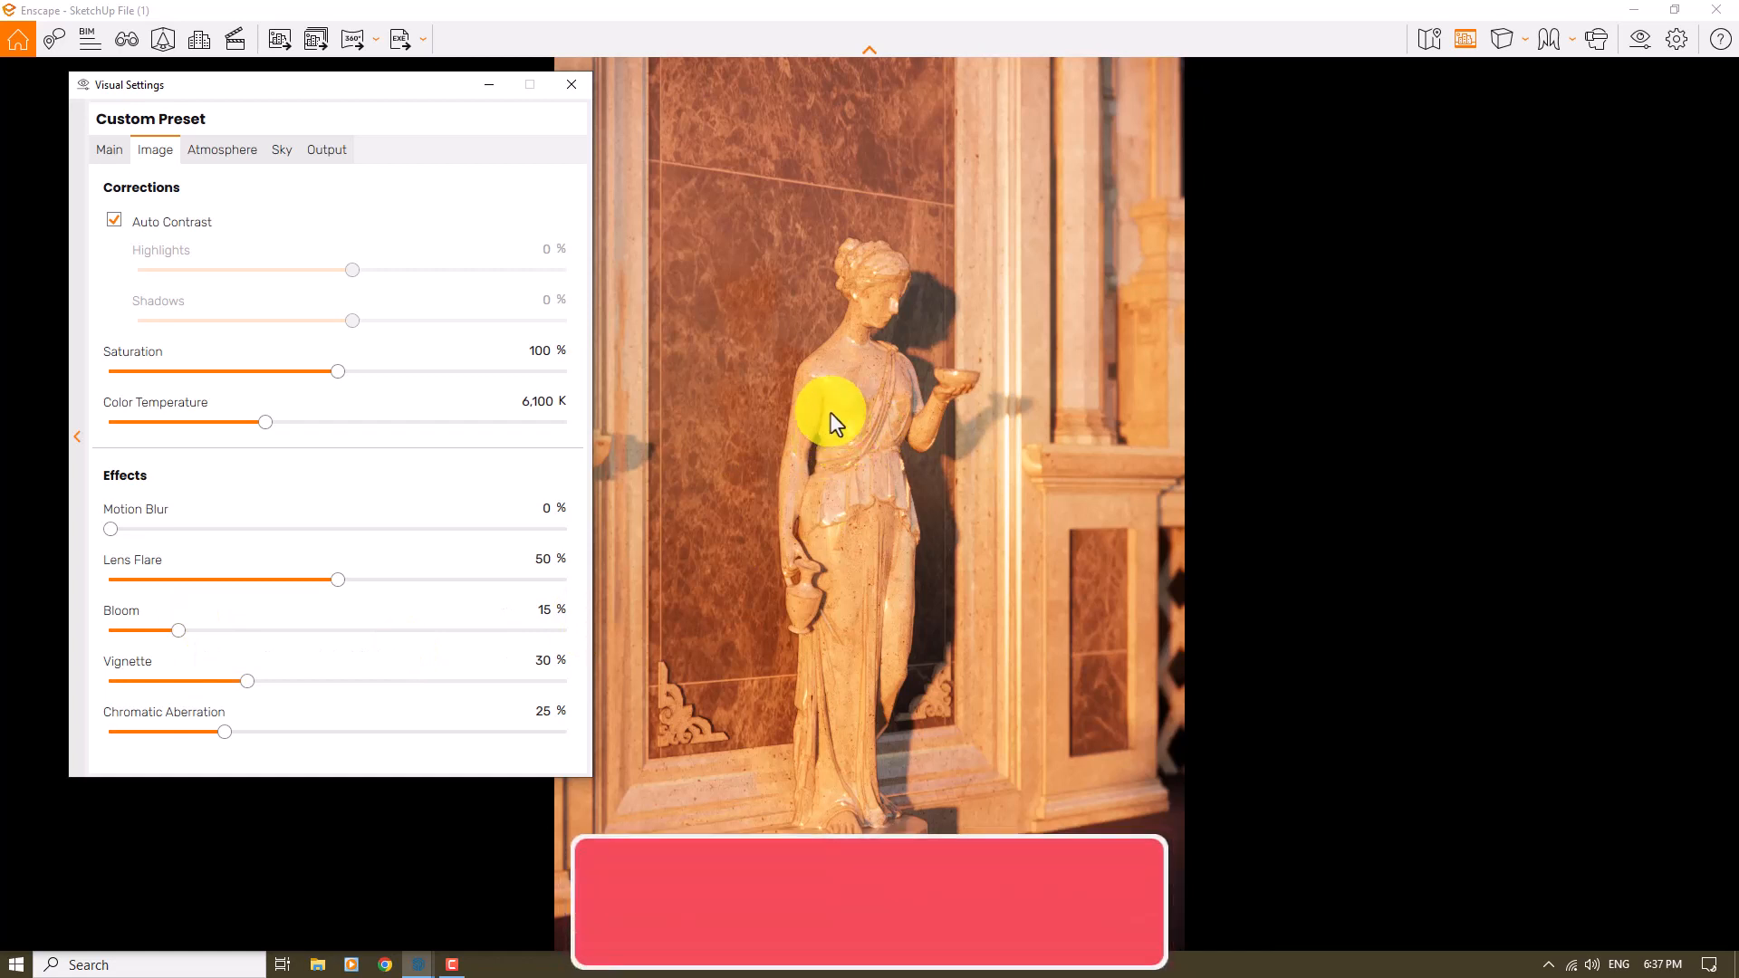
click(181, 631)
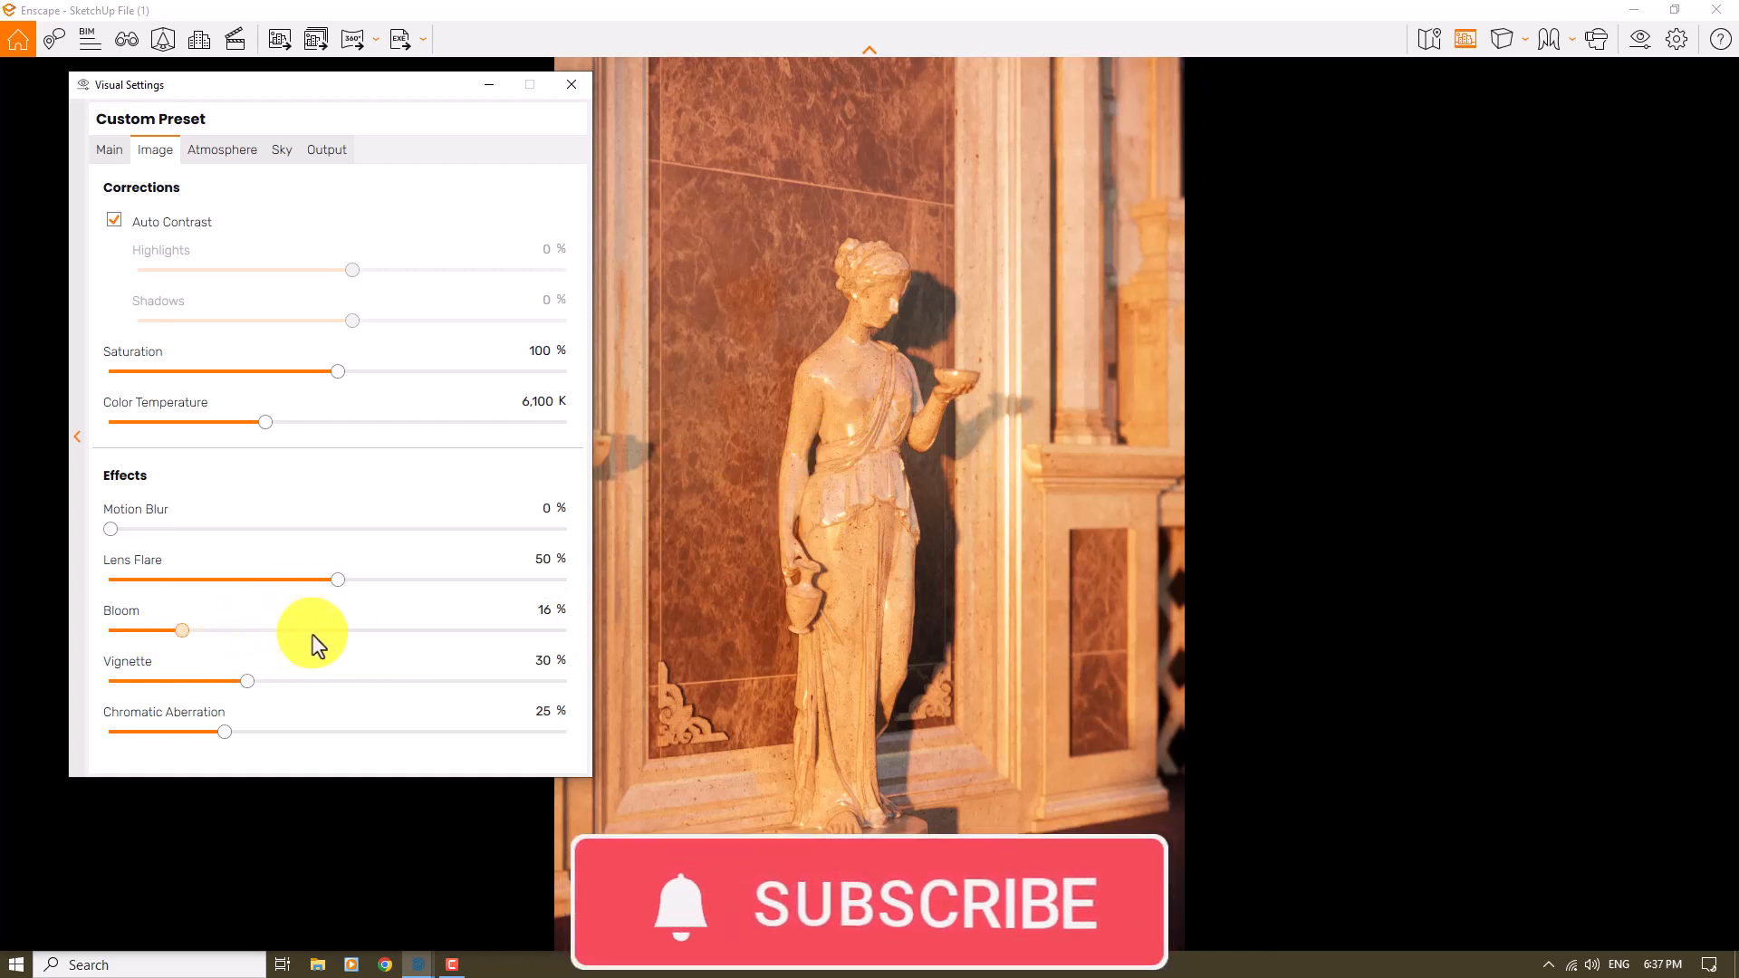
click(362, 631)
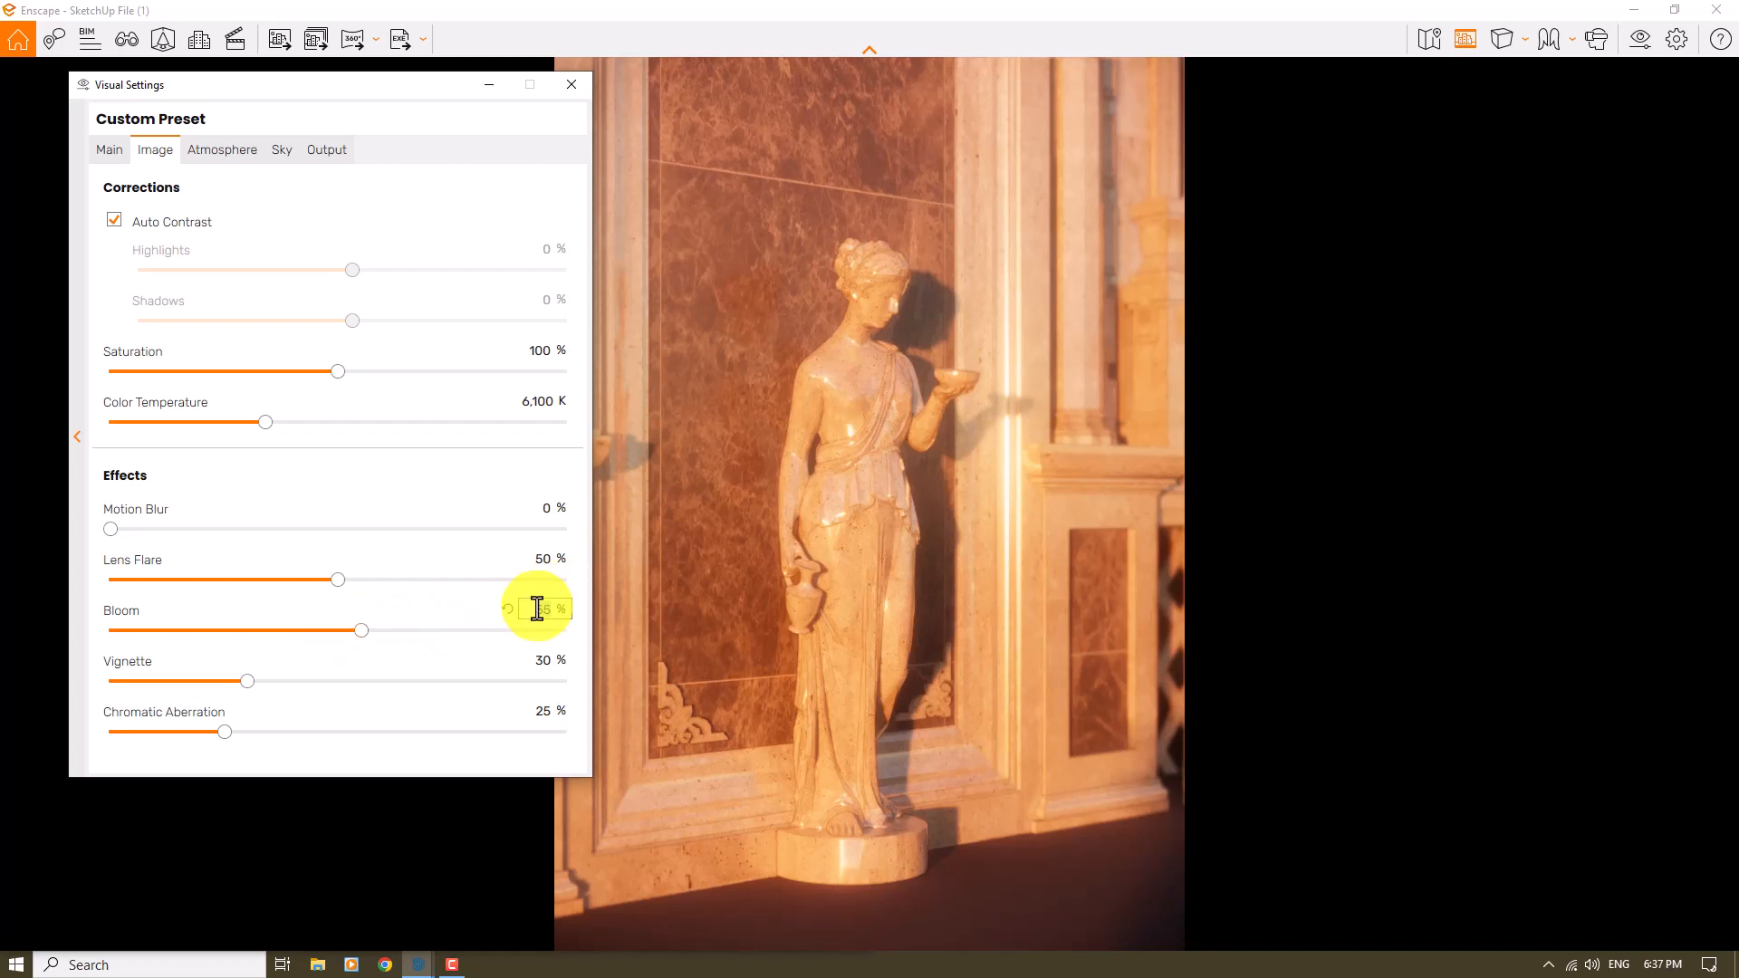
text(36)
key(Return)
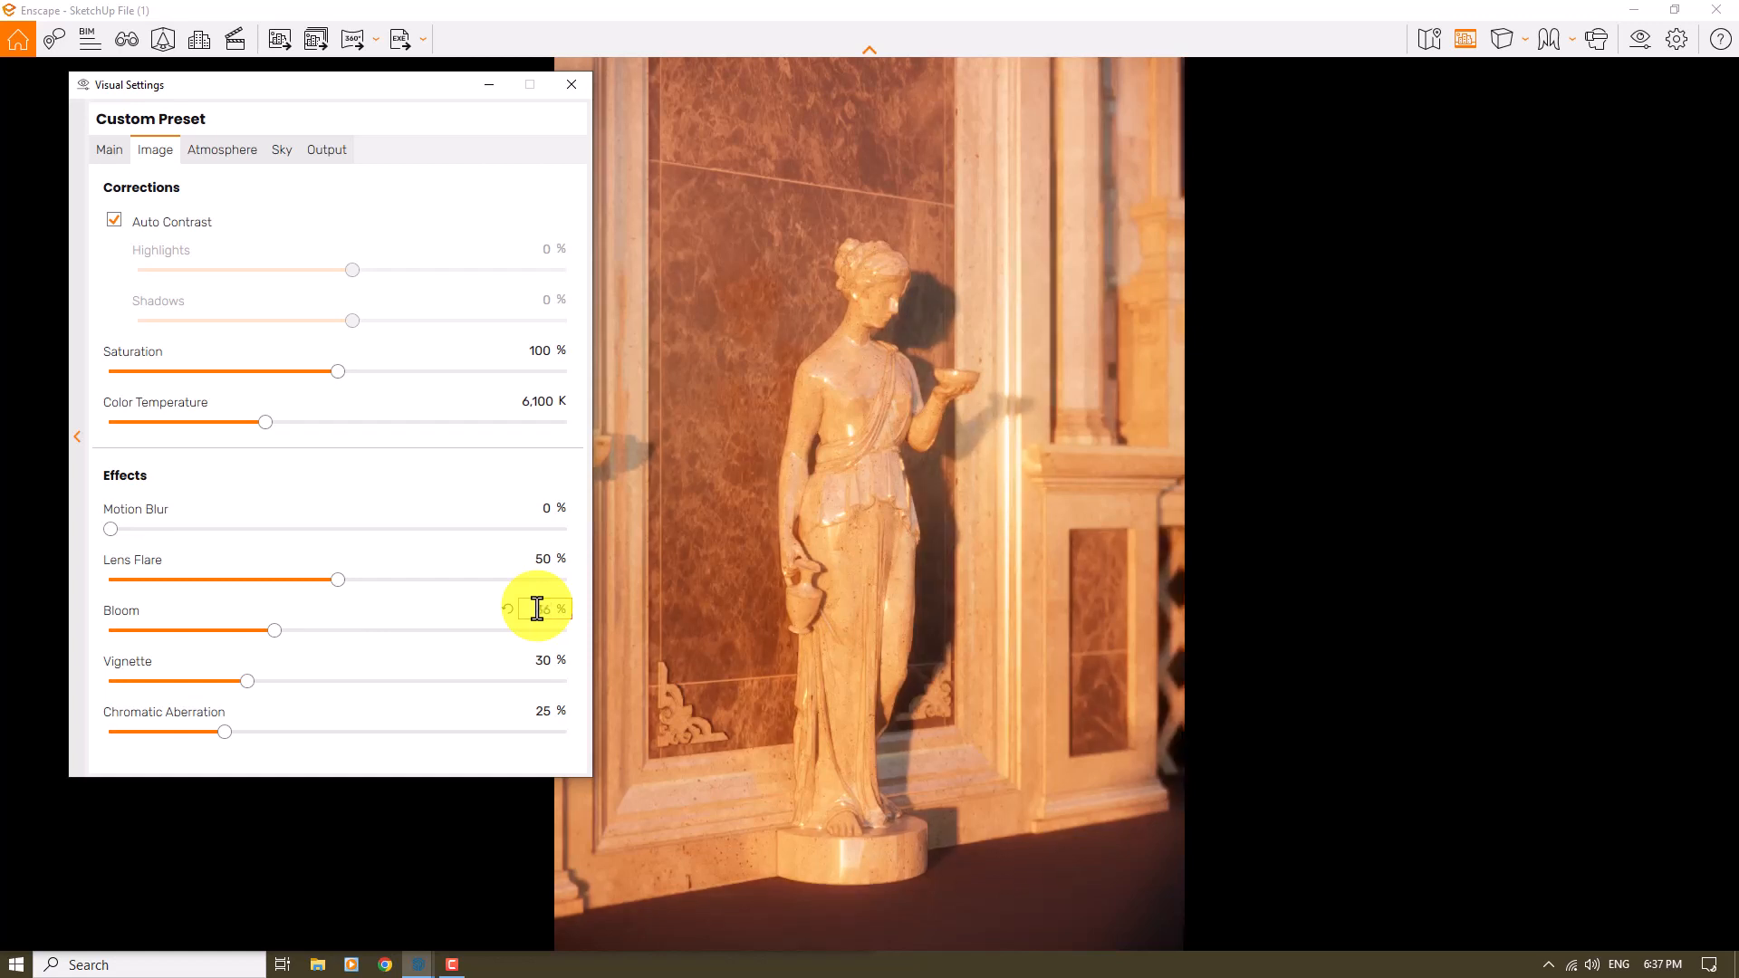
click(548, 561)
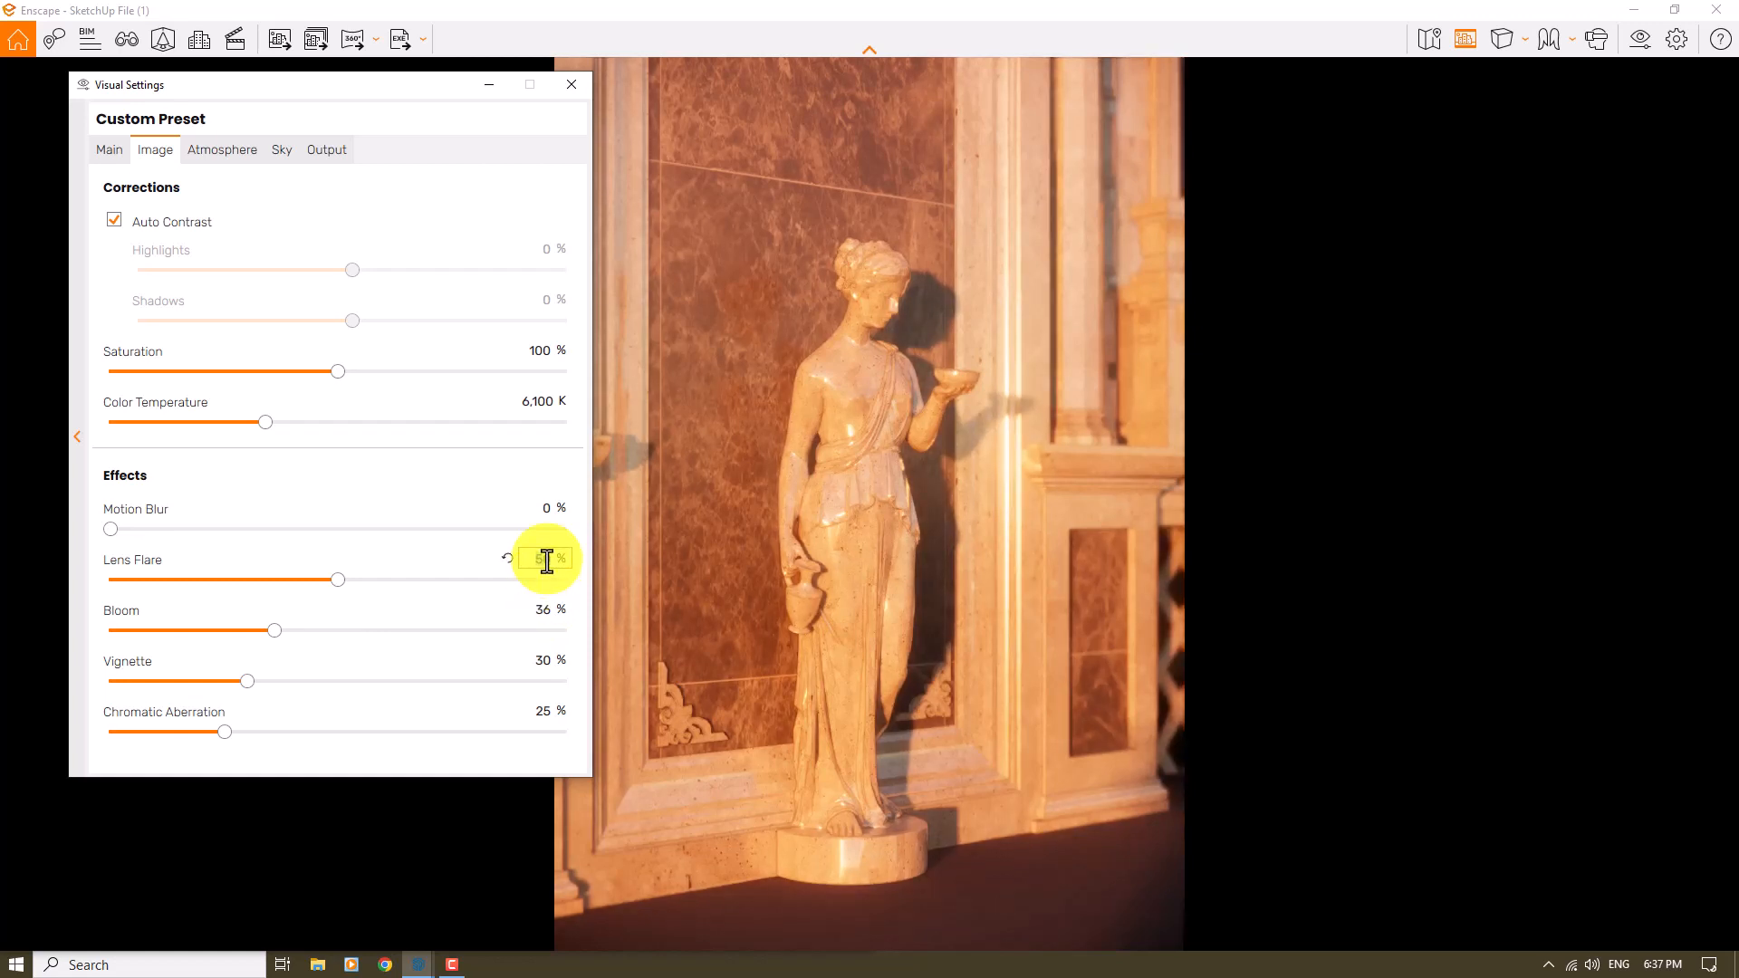
text(78)
key(Return)
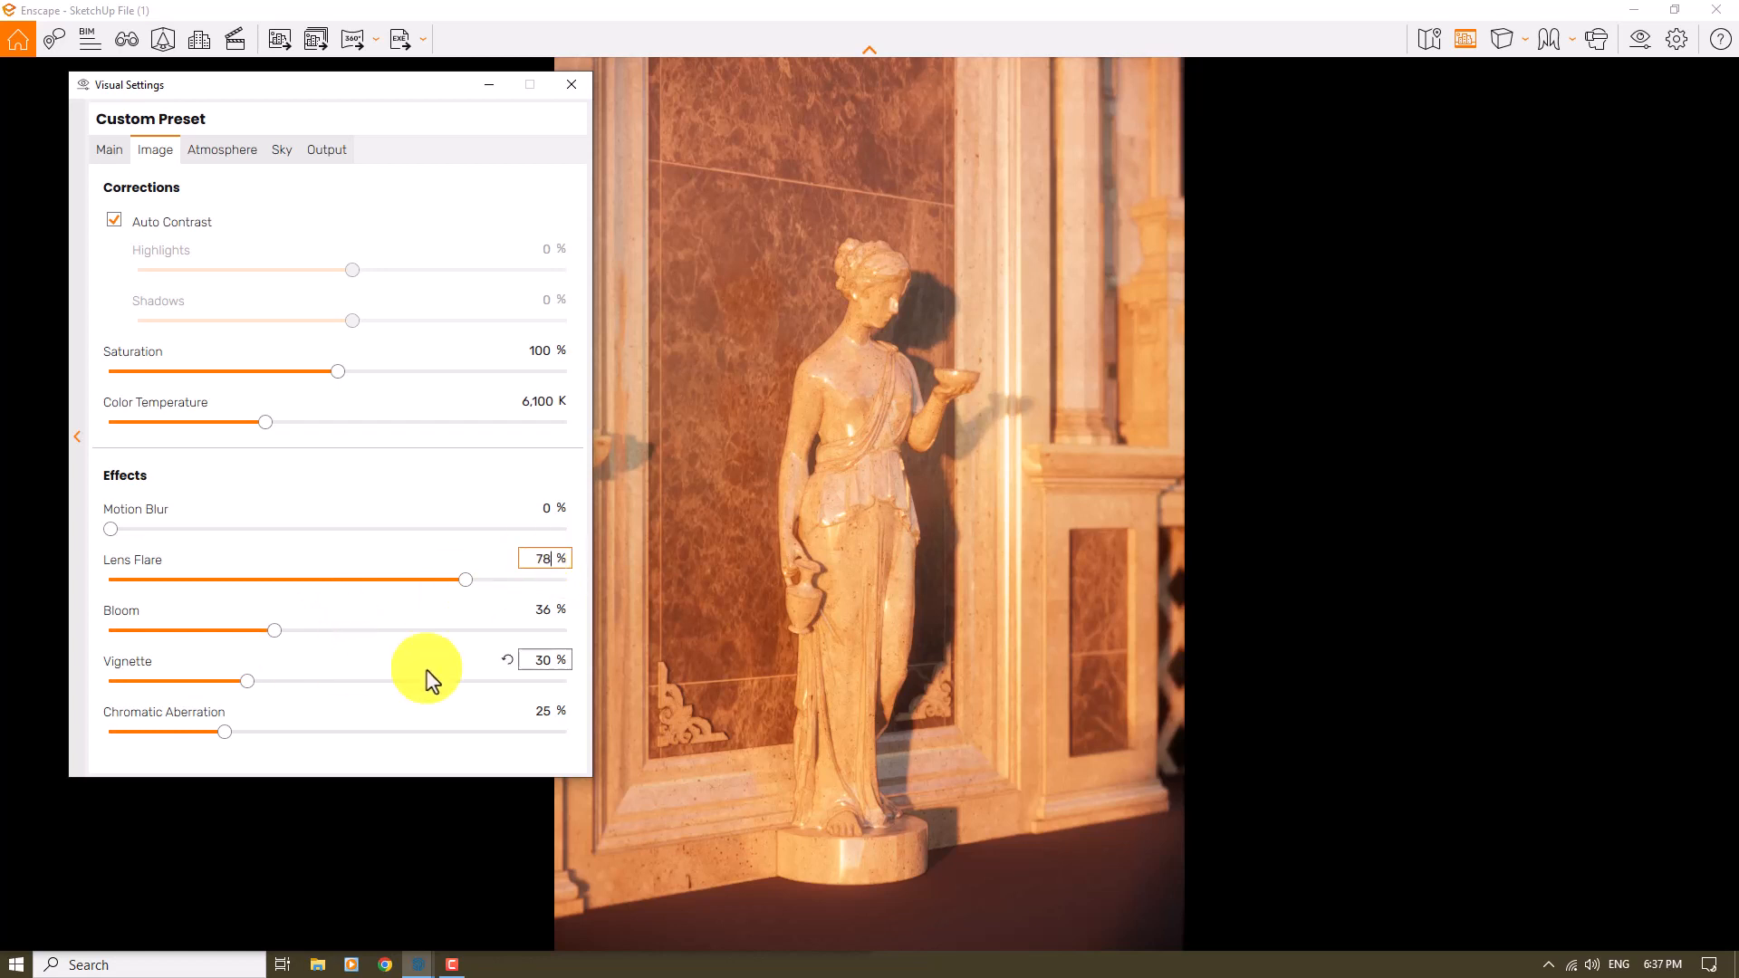
- Set the image's vignette to 12 % and the chromatic aberration to 0 %
click(550, 668)
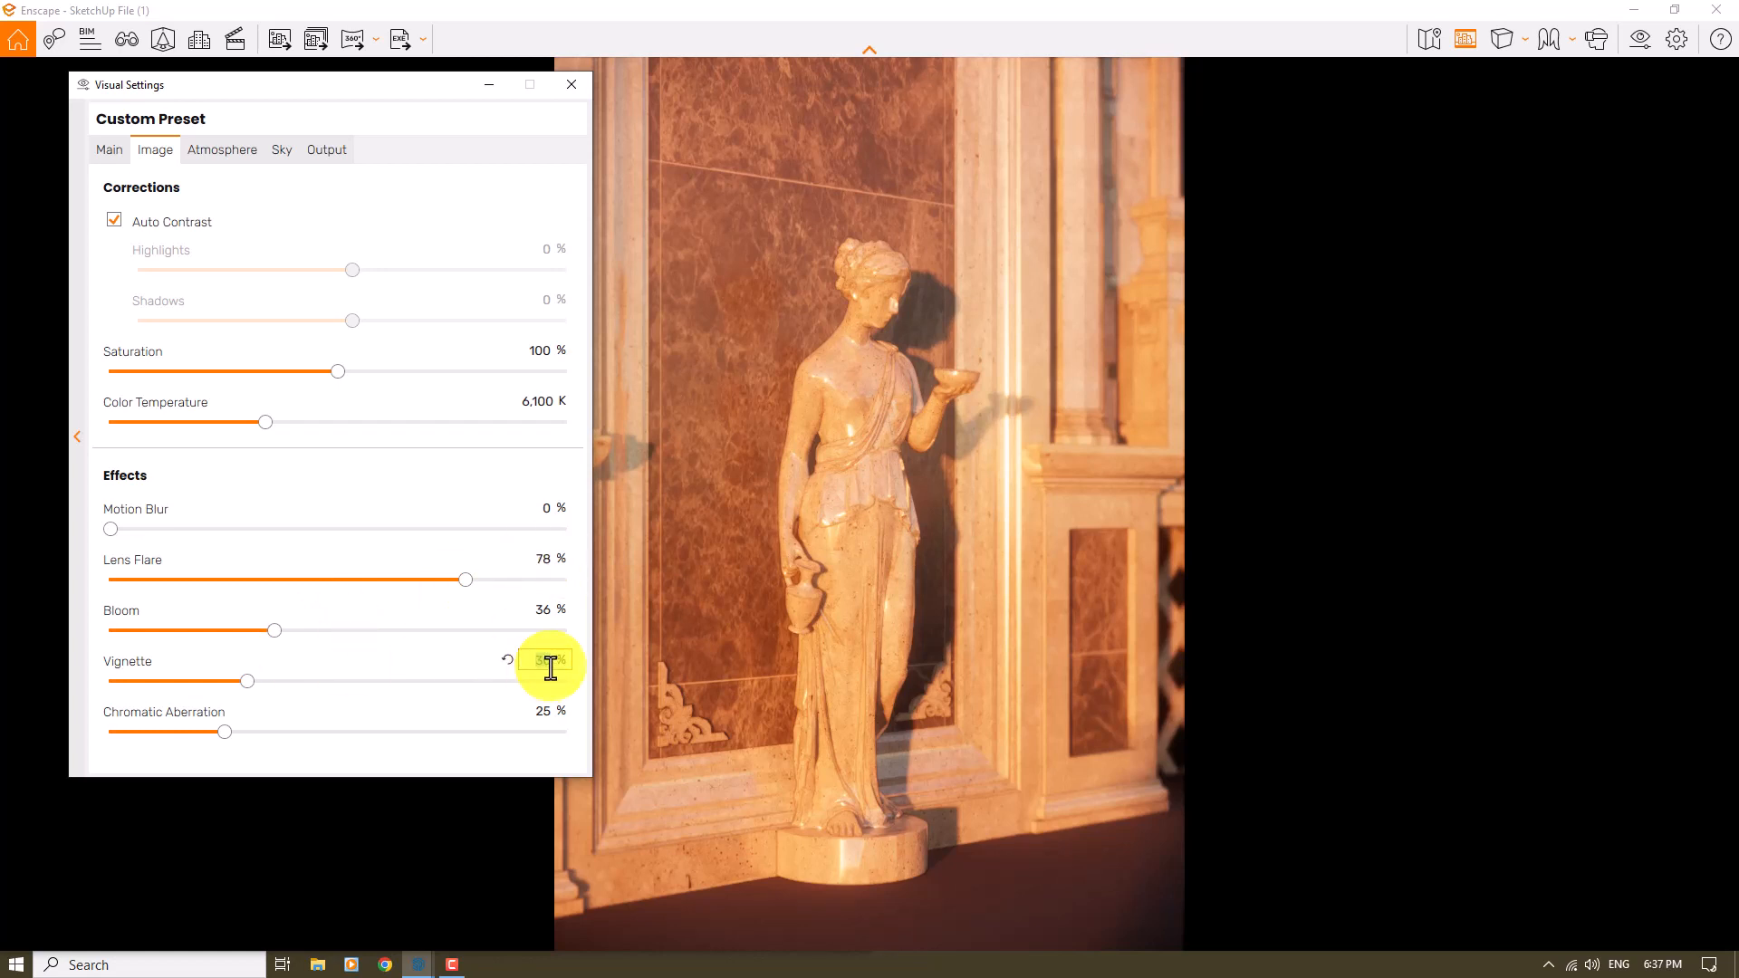
text(12)
key(Return)
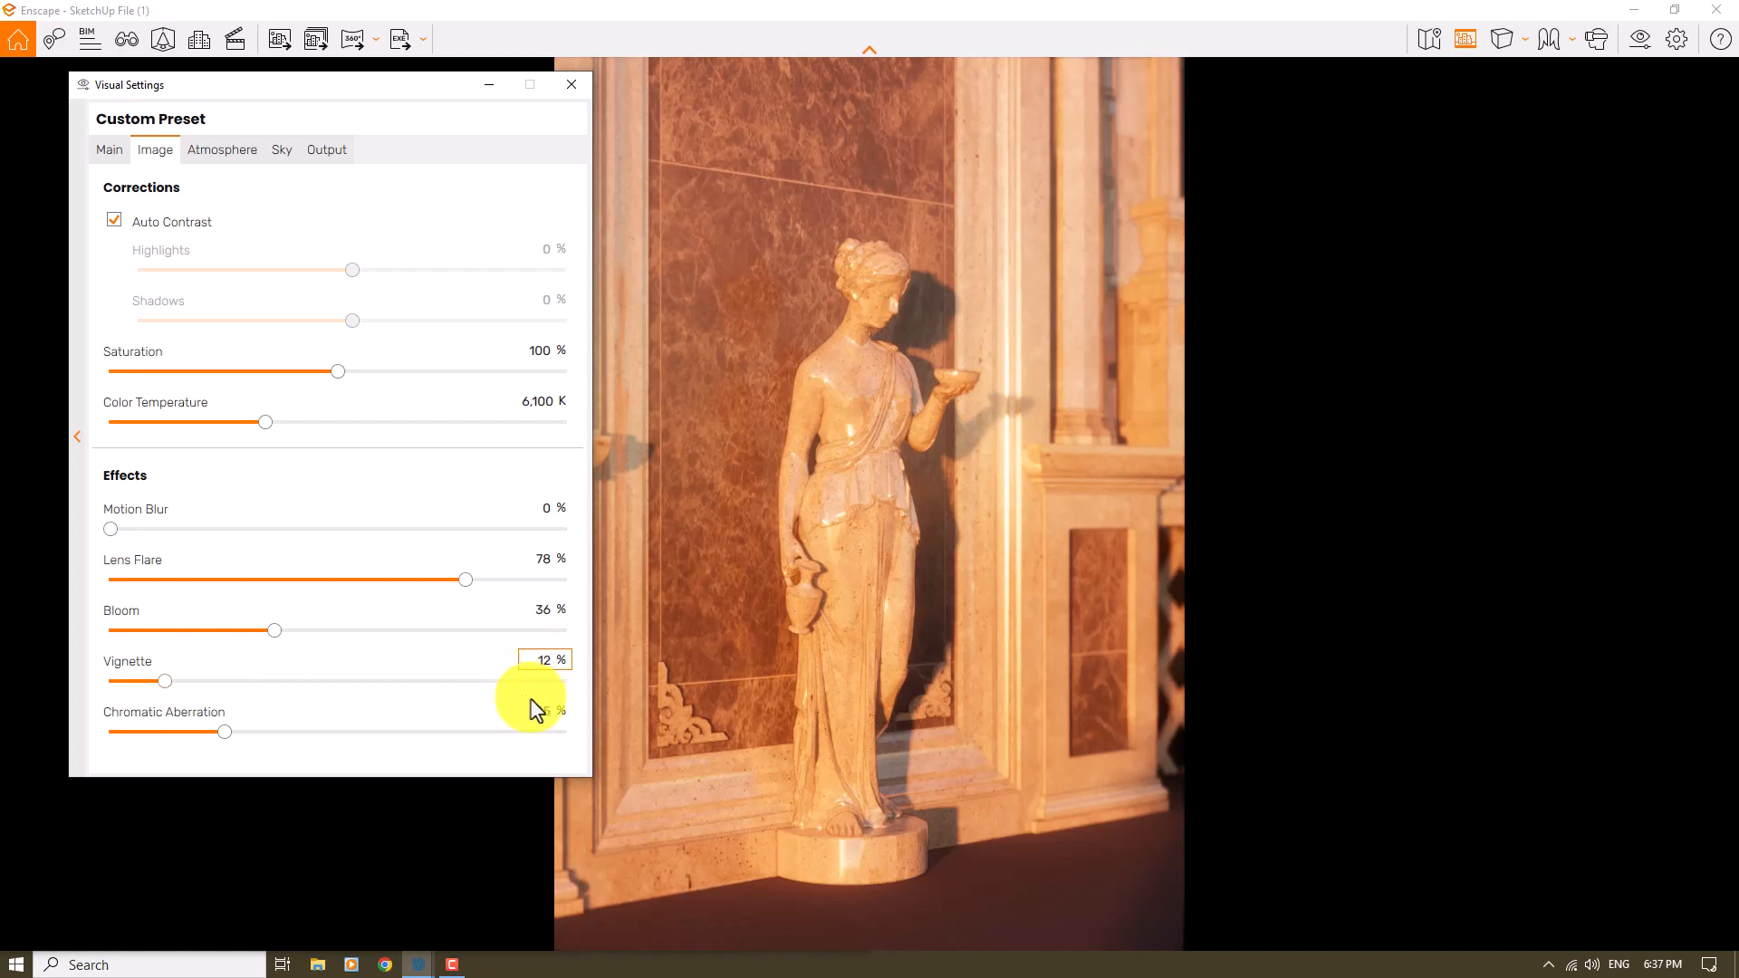
click(544, 711)
text(0)
key(Return)
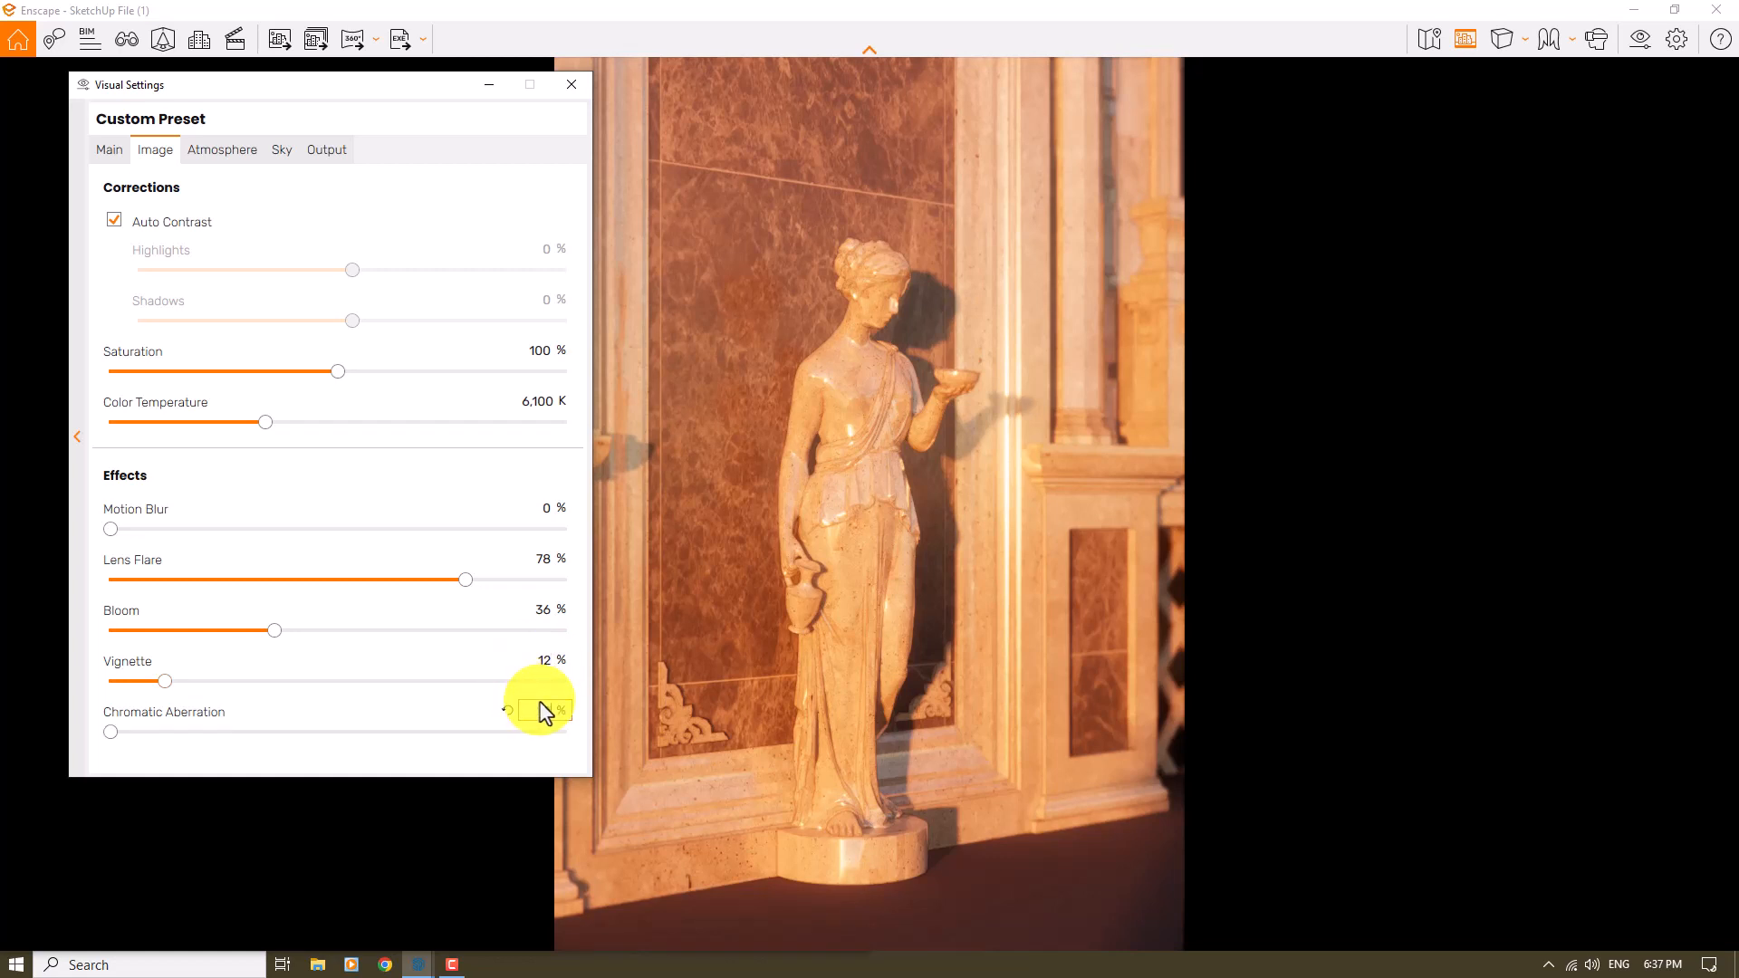
- Remove the atmospheric fog by setting its intensity to 0 %
click(246, 152)
drag(247, 241, 136, 243)
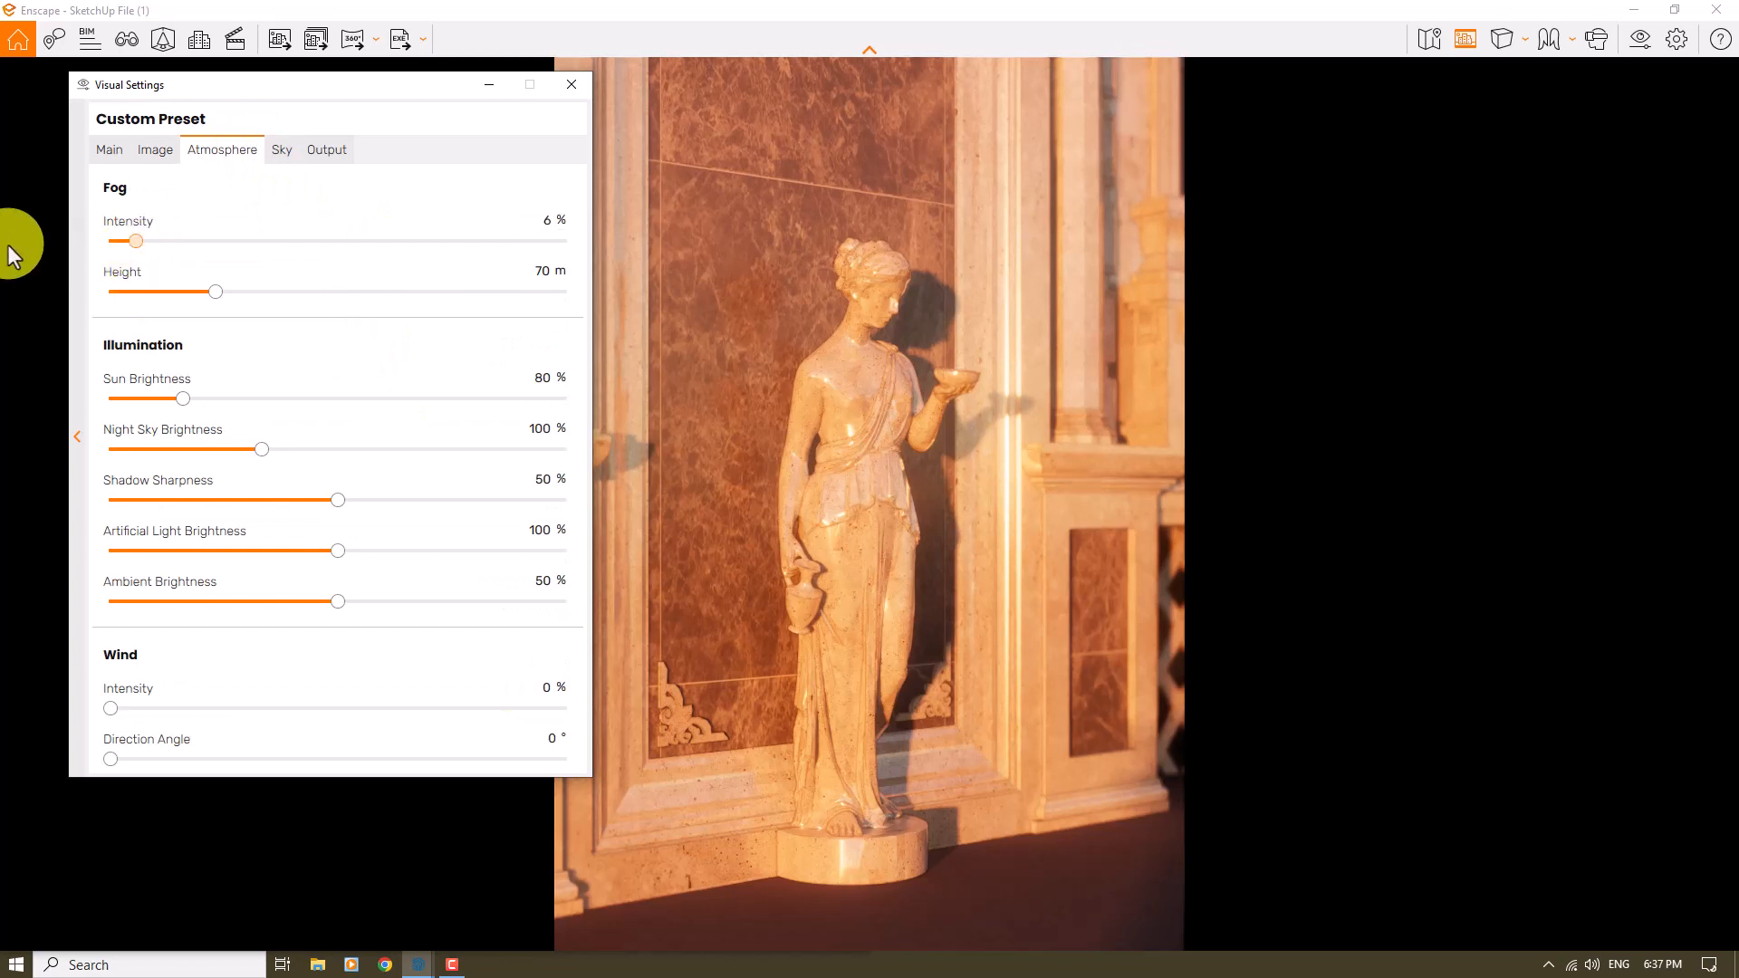
drag(8, 245, 1, 245)
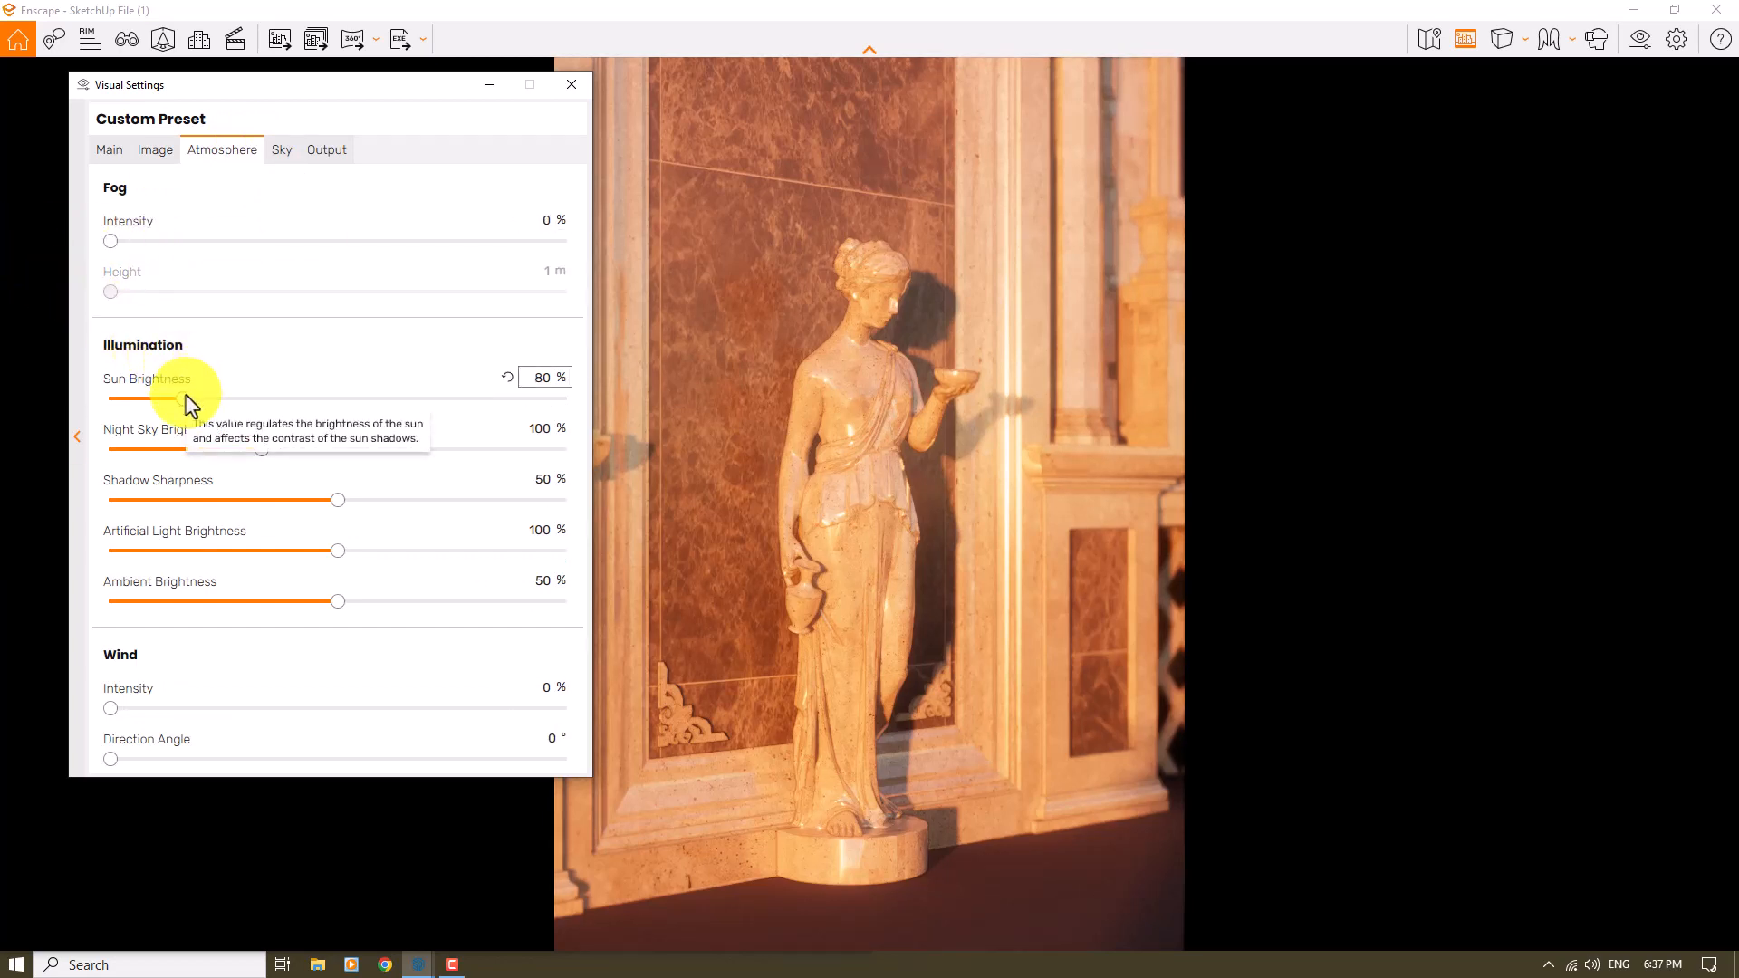
- Set the sun brightness to 84 % and the shadow sharpness to 100 % in the atmosphere illumination
drag(190, 405, 150, 401)
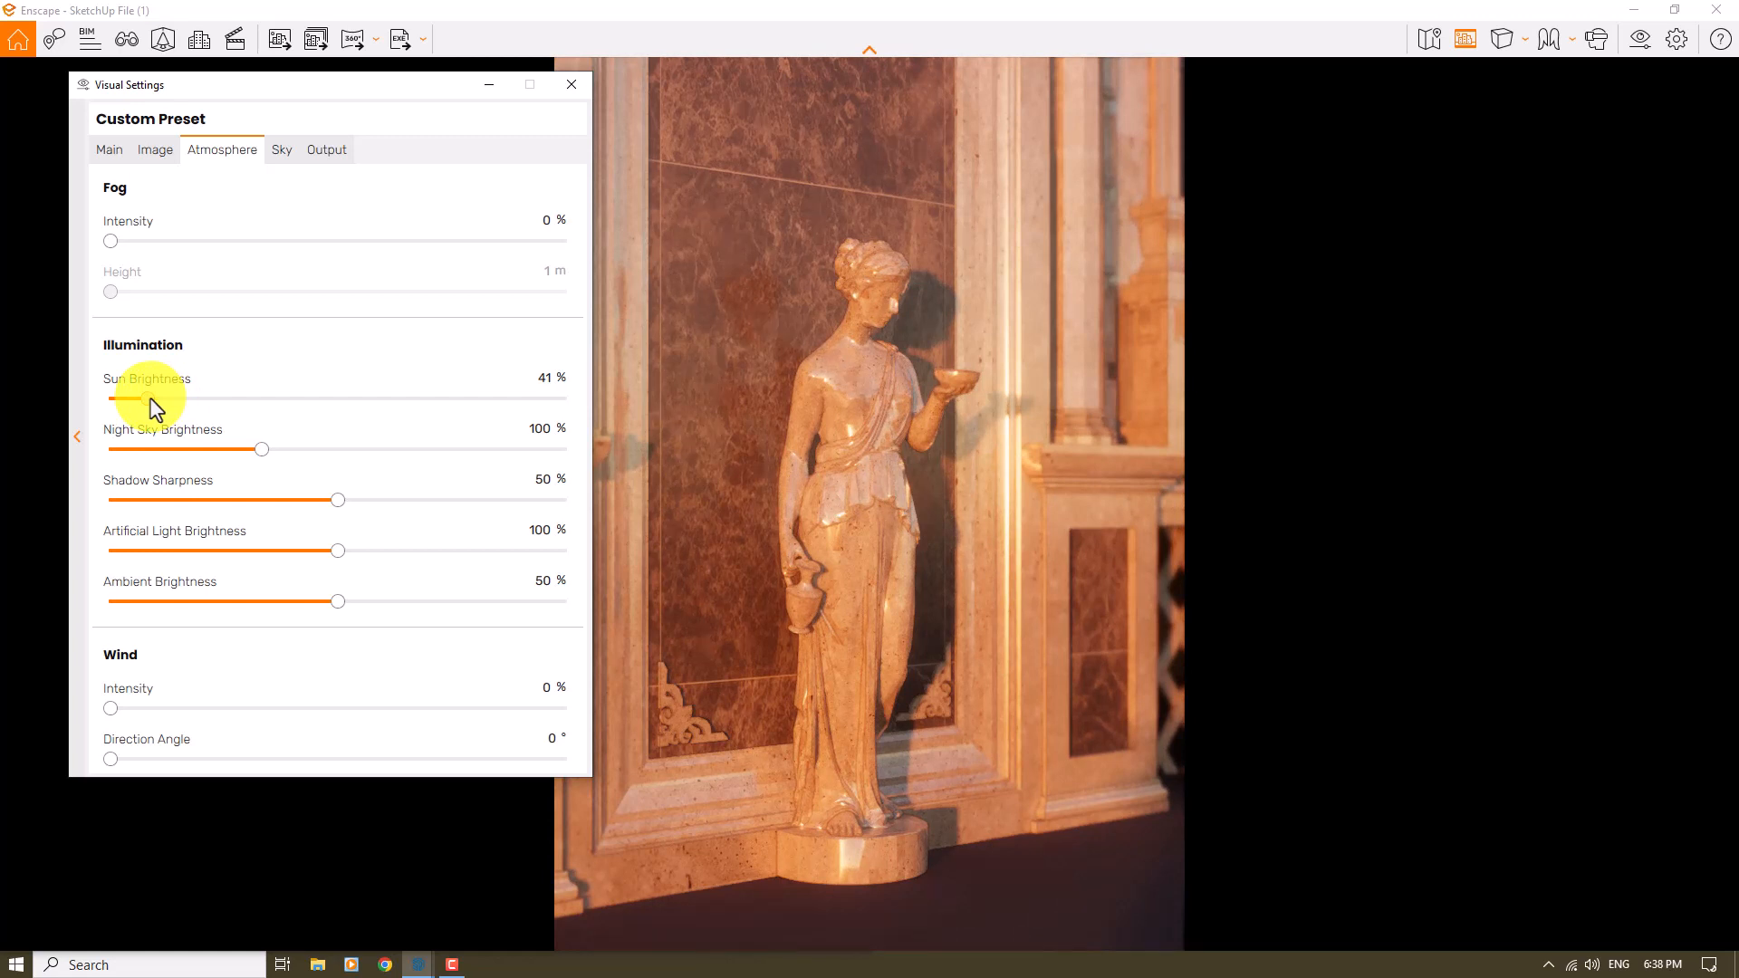
drag(150, 401, 191, 402)
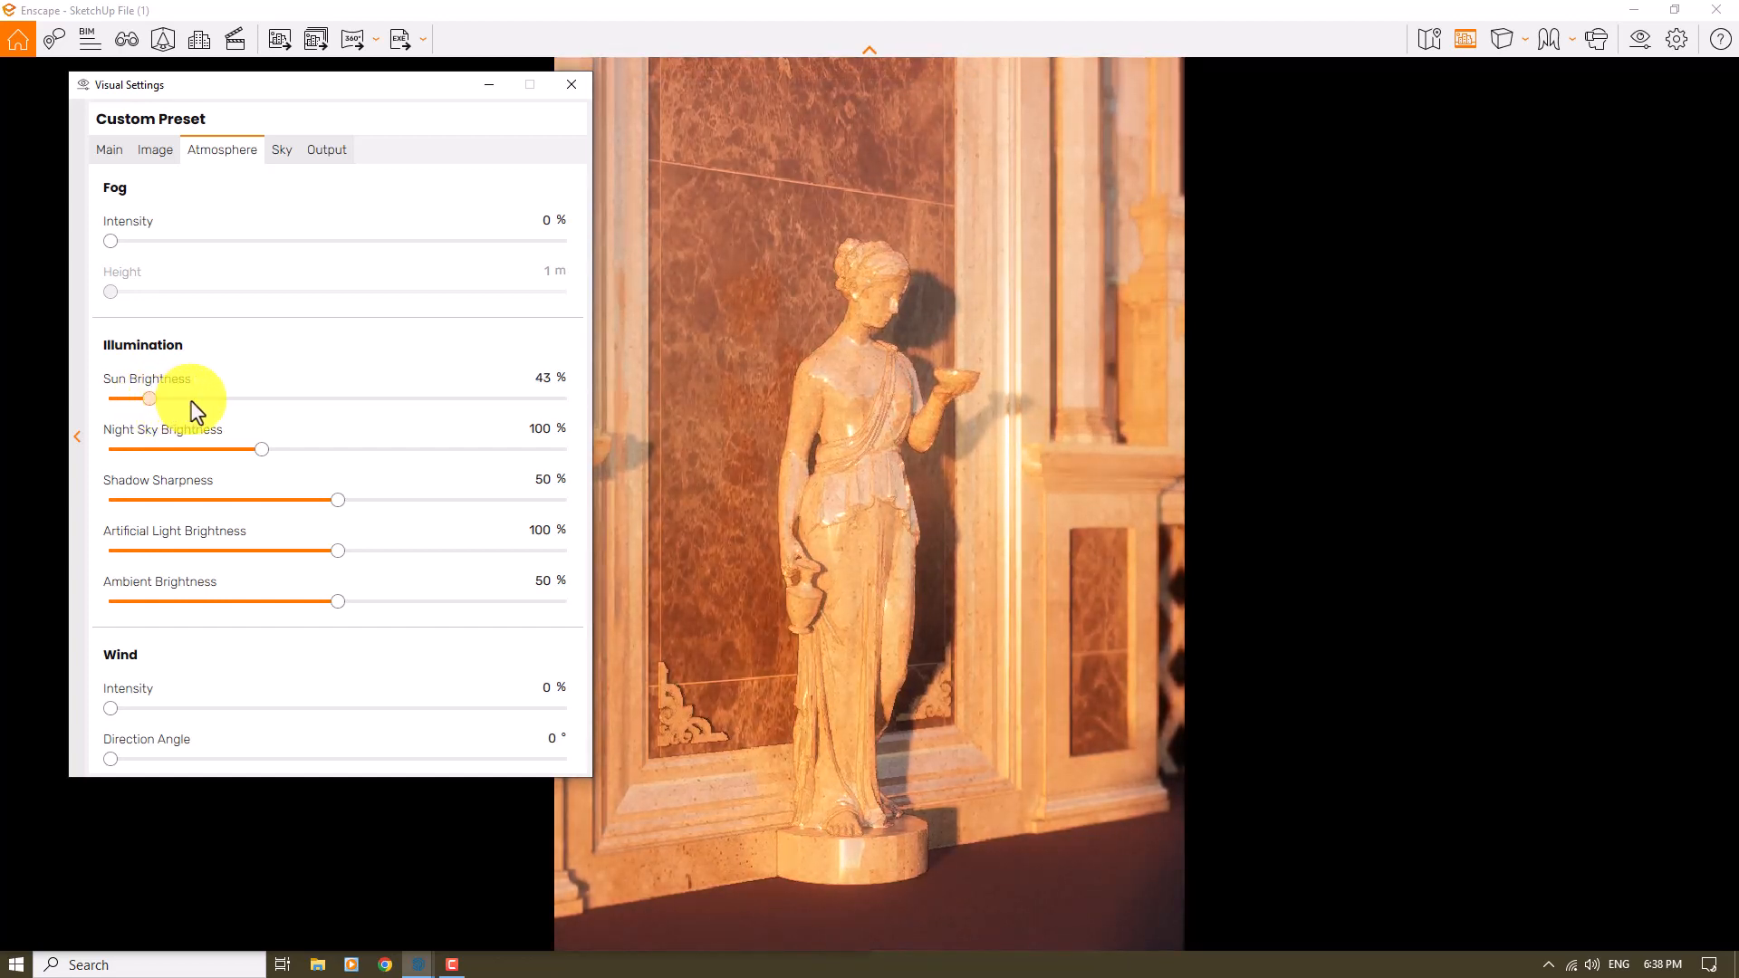
click(190, 400)
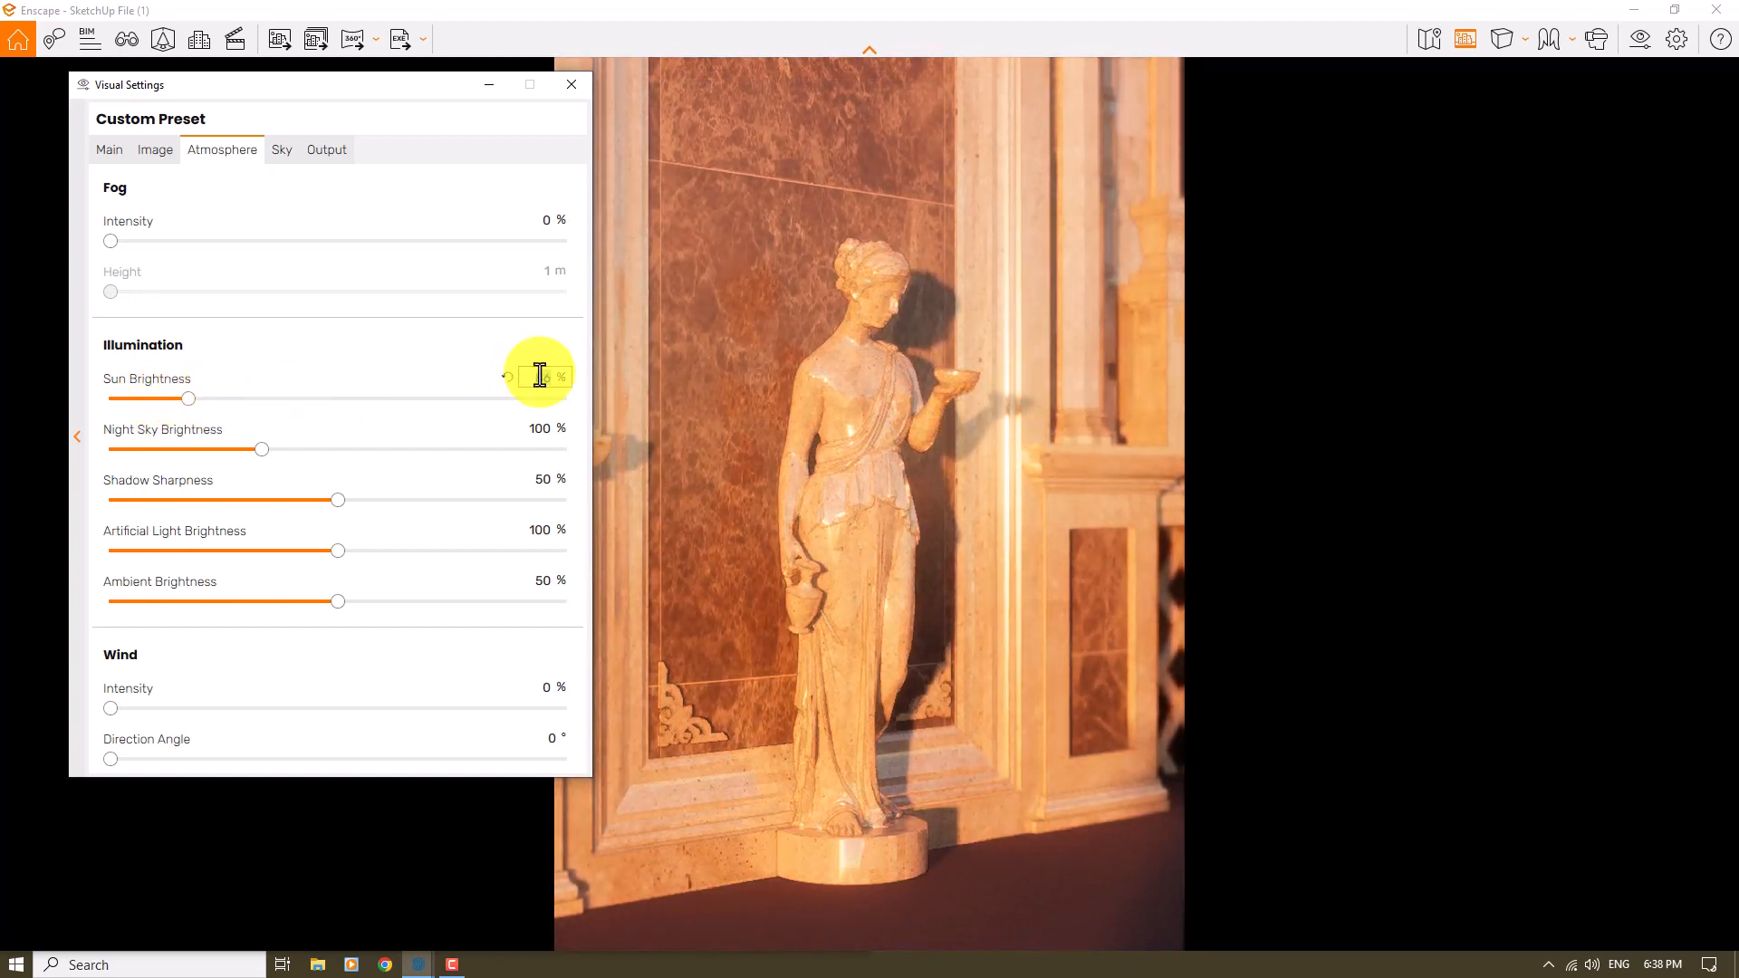
text(64)
click(544, 477)
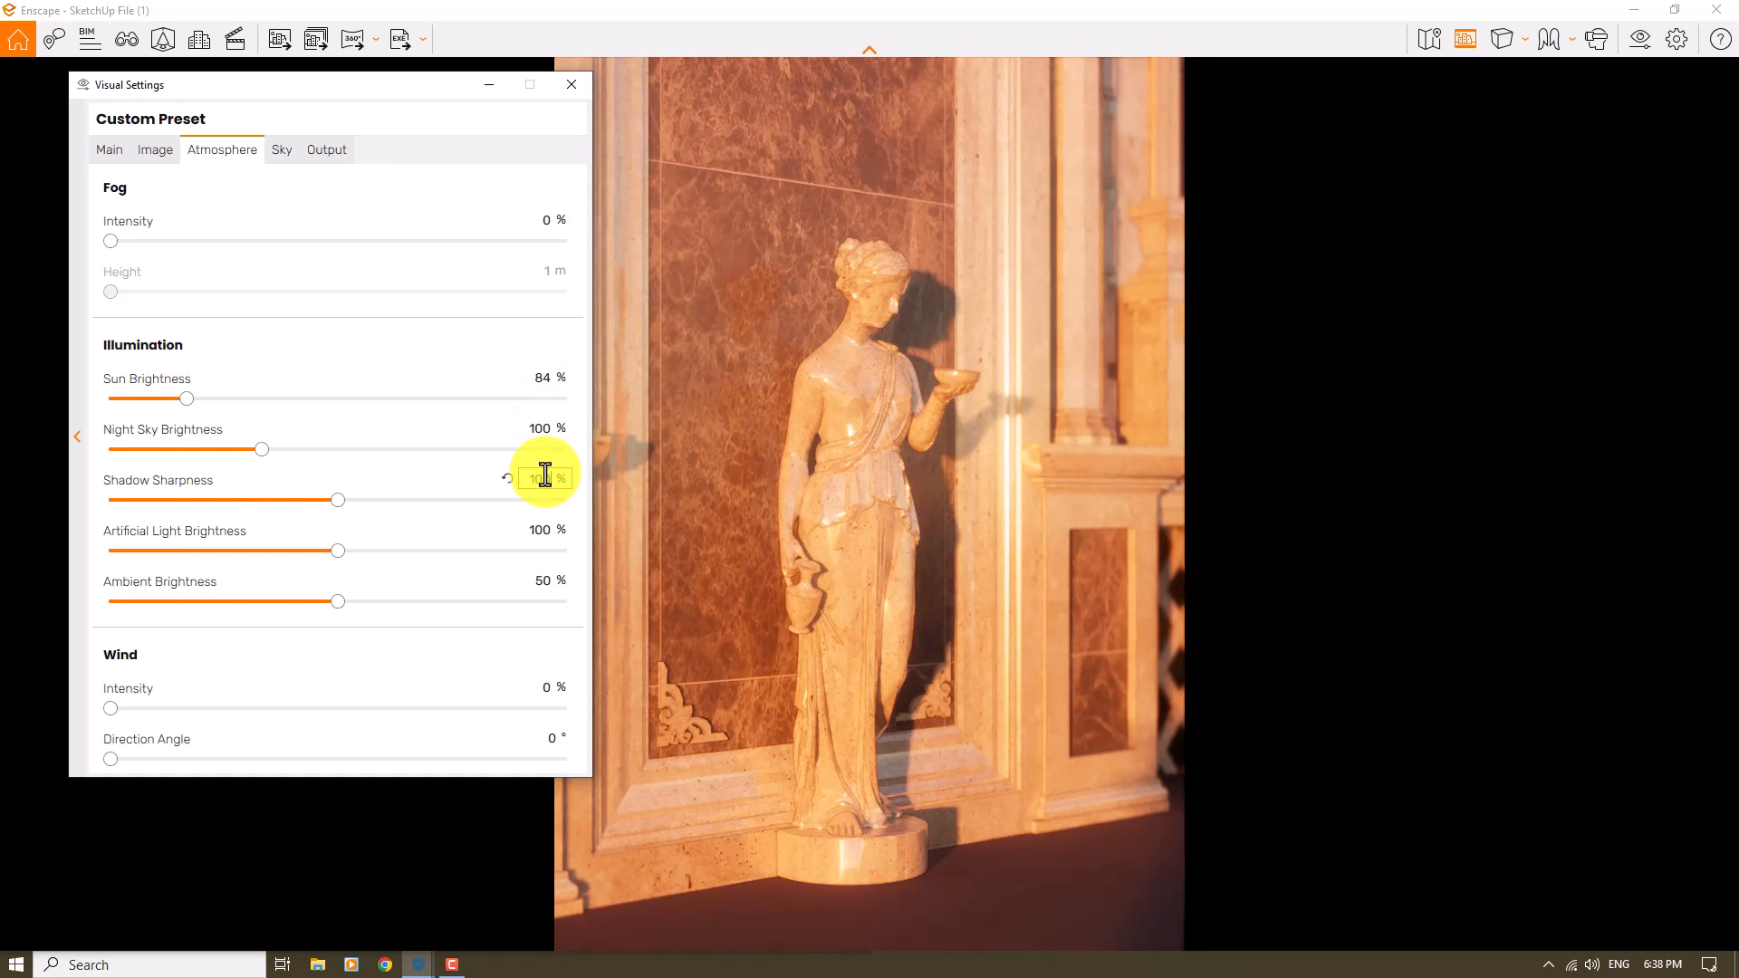
key(Return)
click(997, 617)
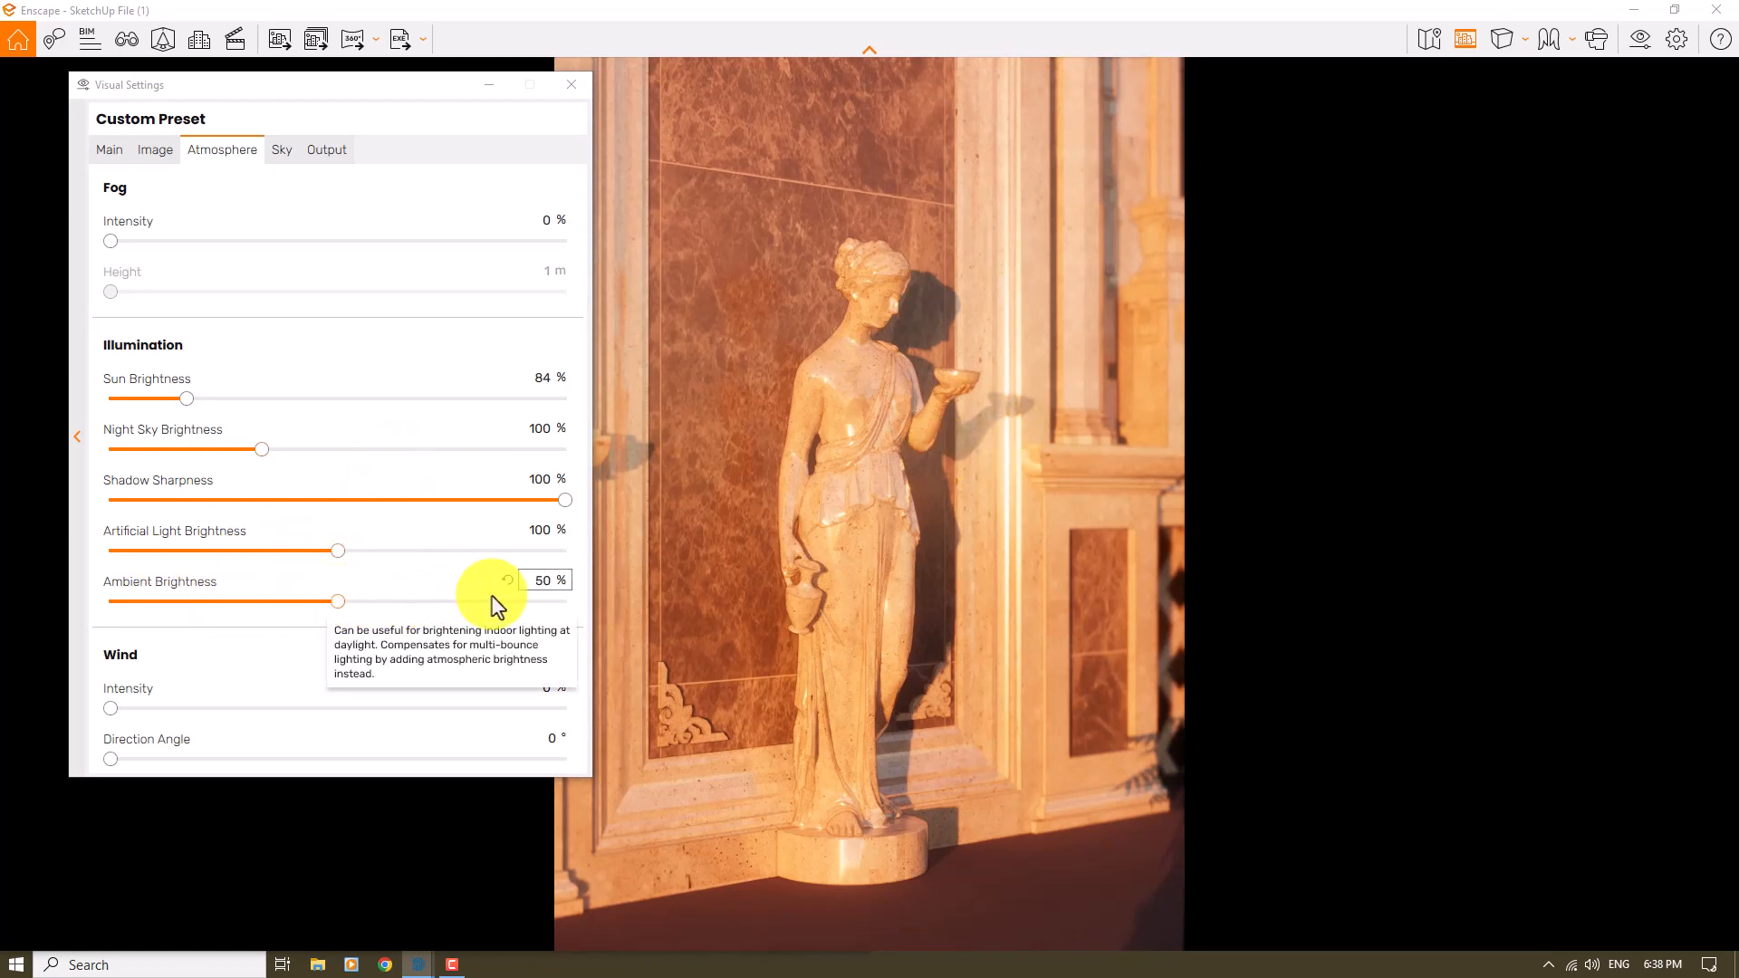
- Raise the rendering quality to Ultra, set the camera projection to Two-Point, and close the visual settings
click(281, 150)
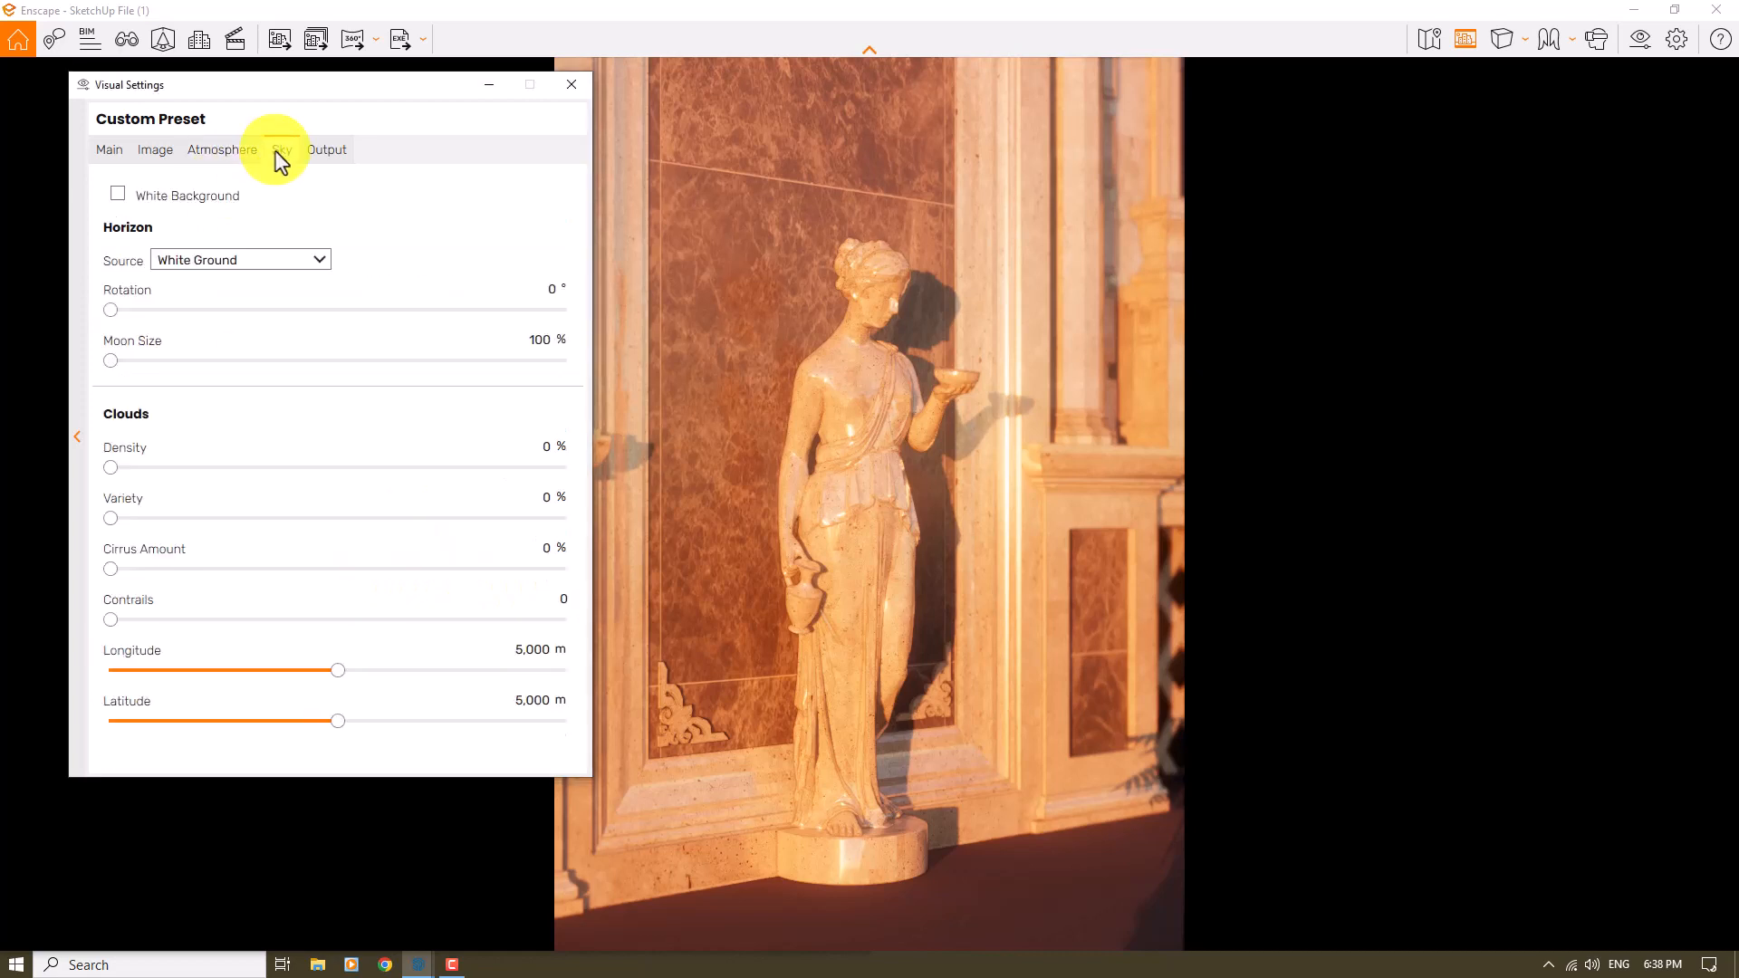
click(351, 160)
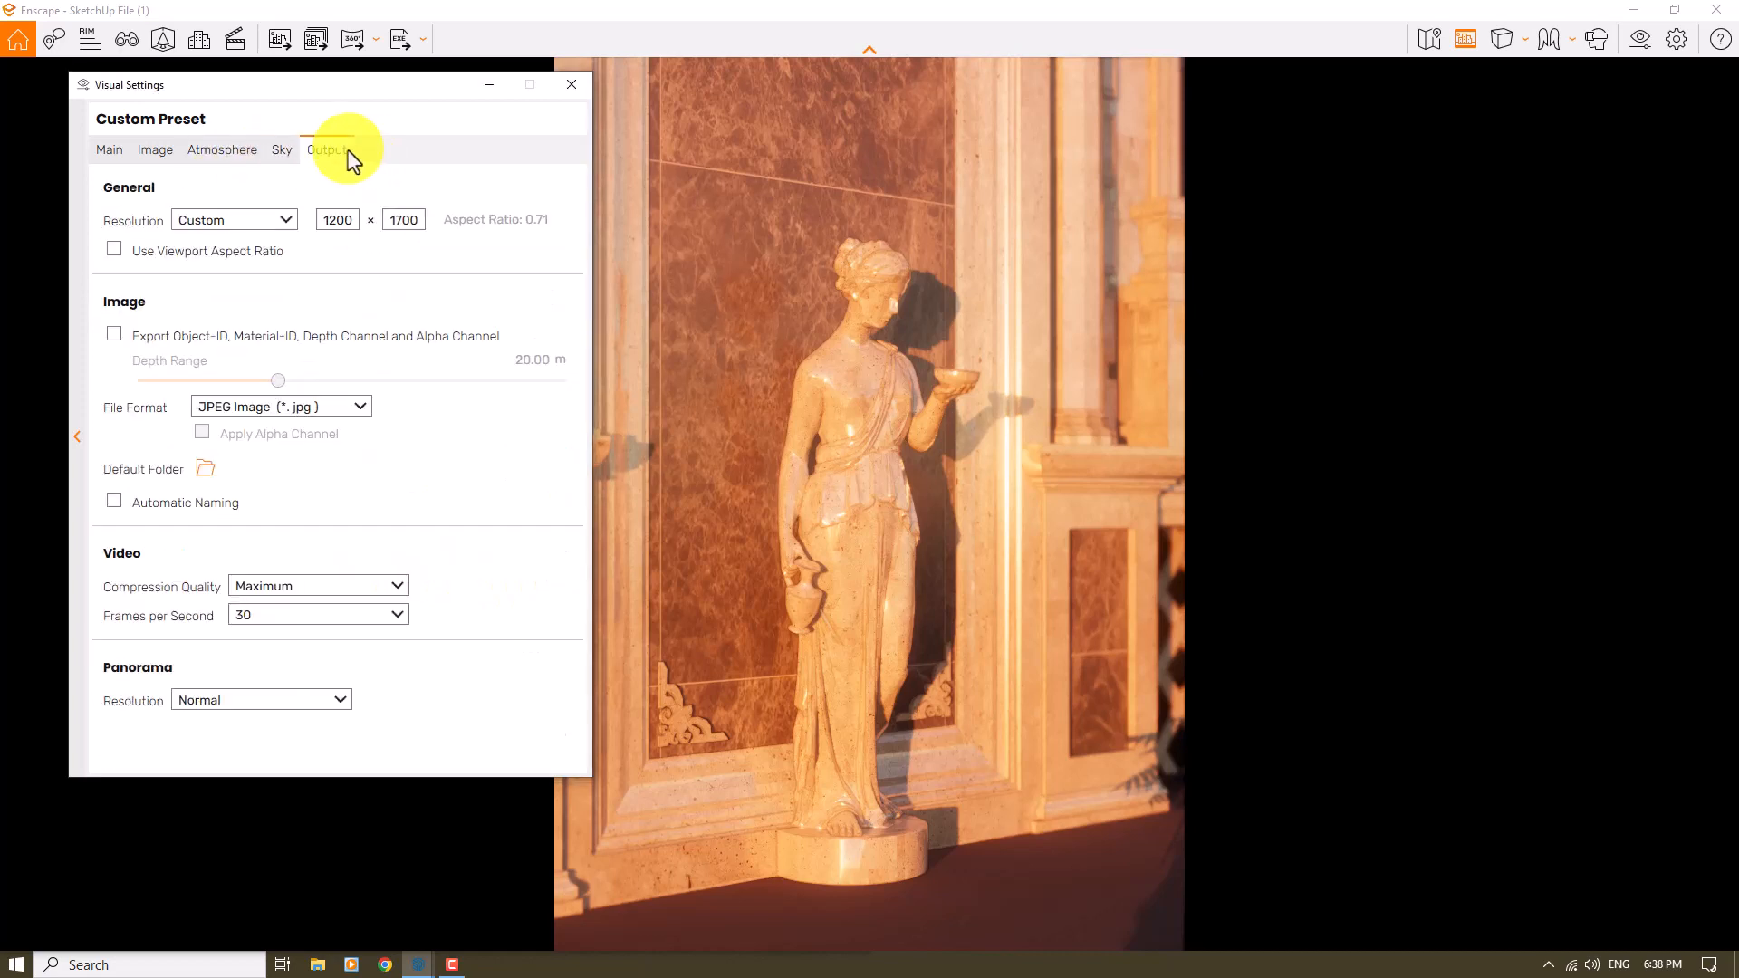
click(109, 152)
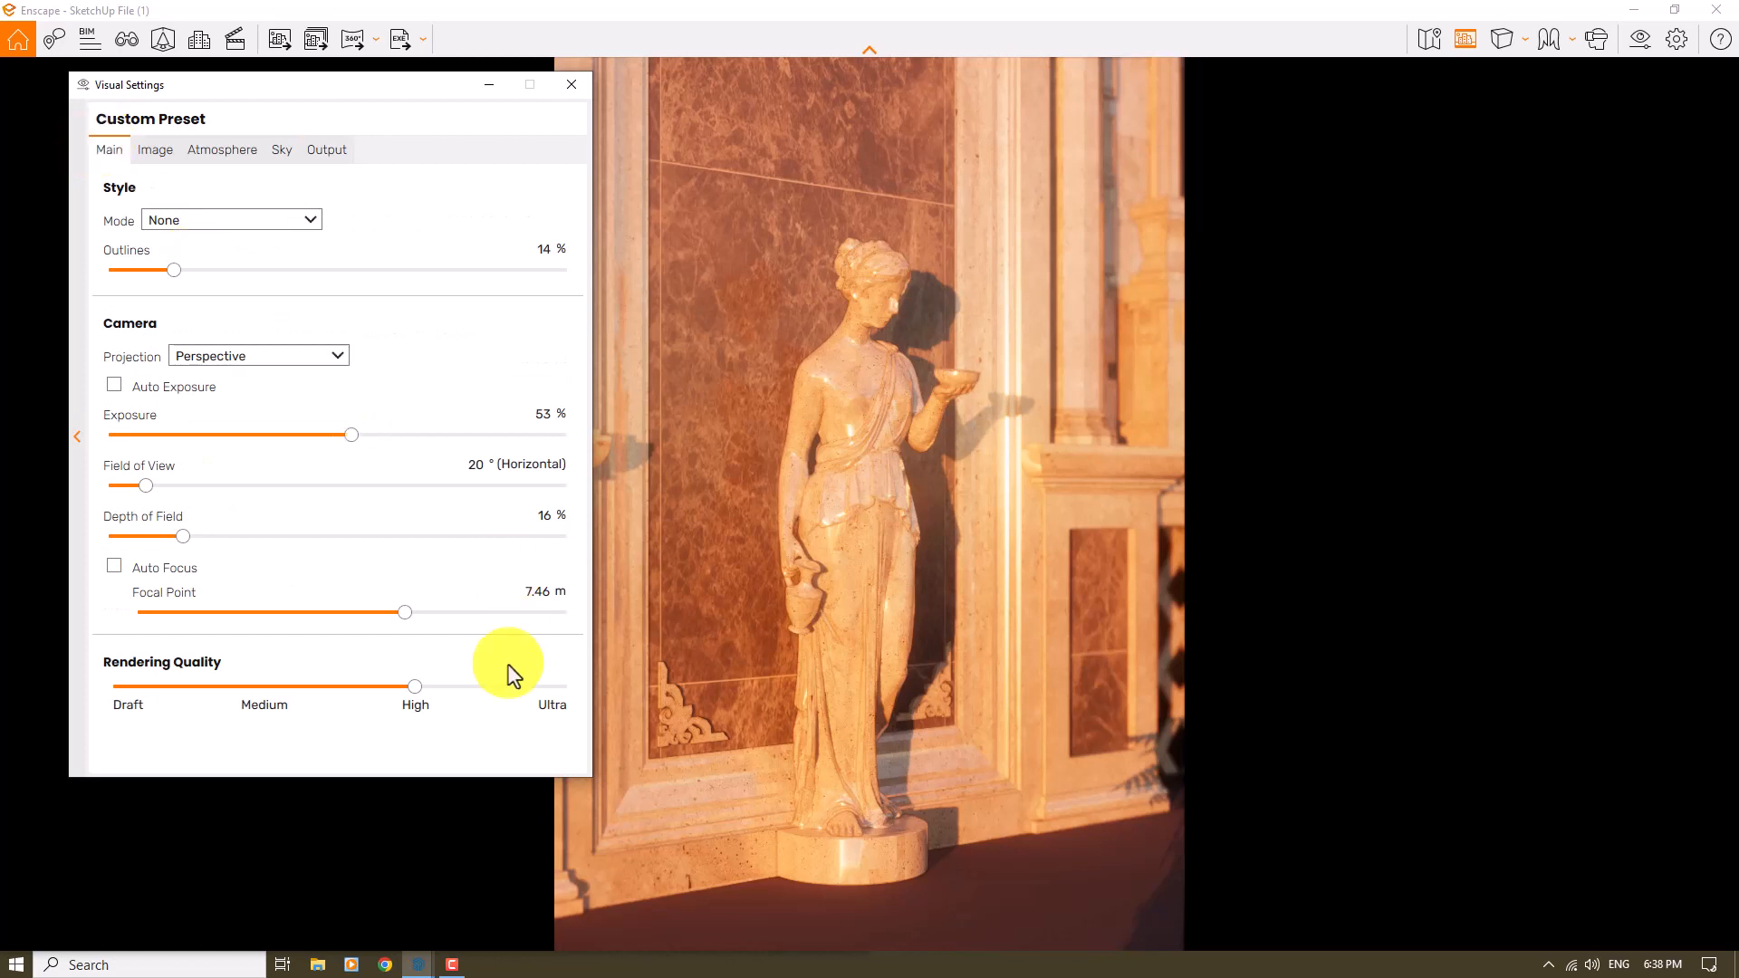
drag(415, 690, 582, 703)
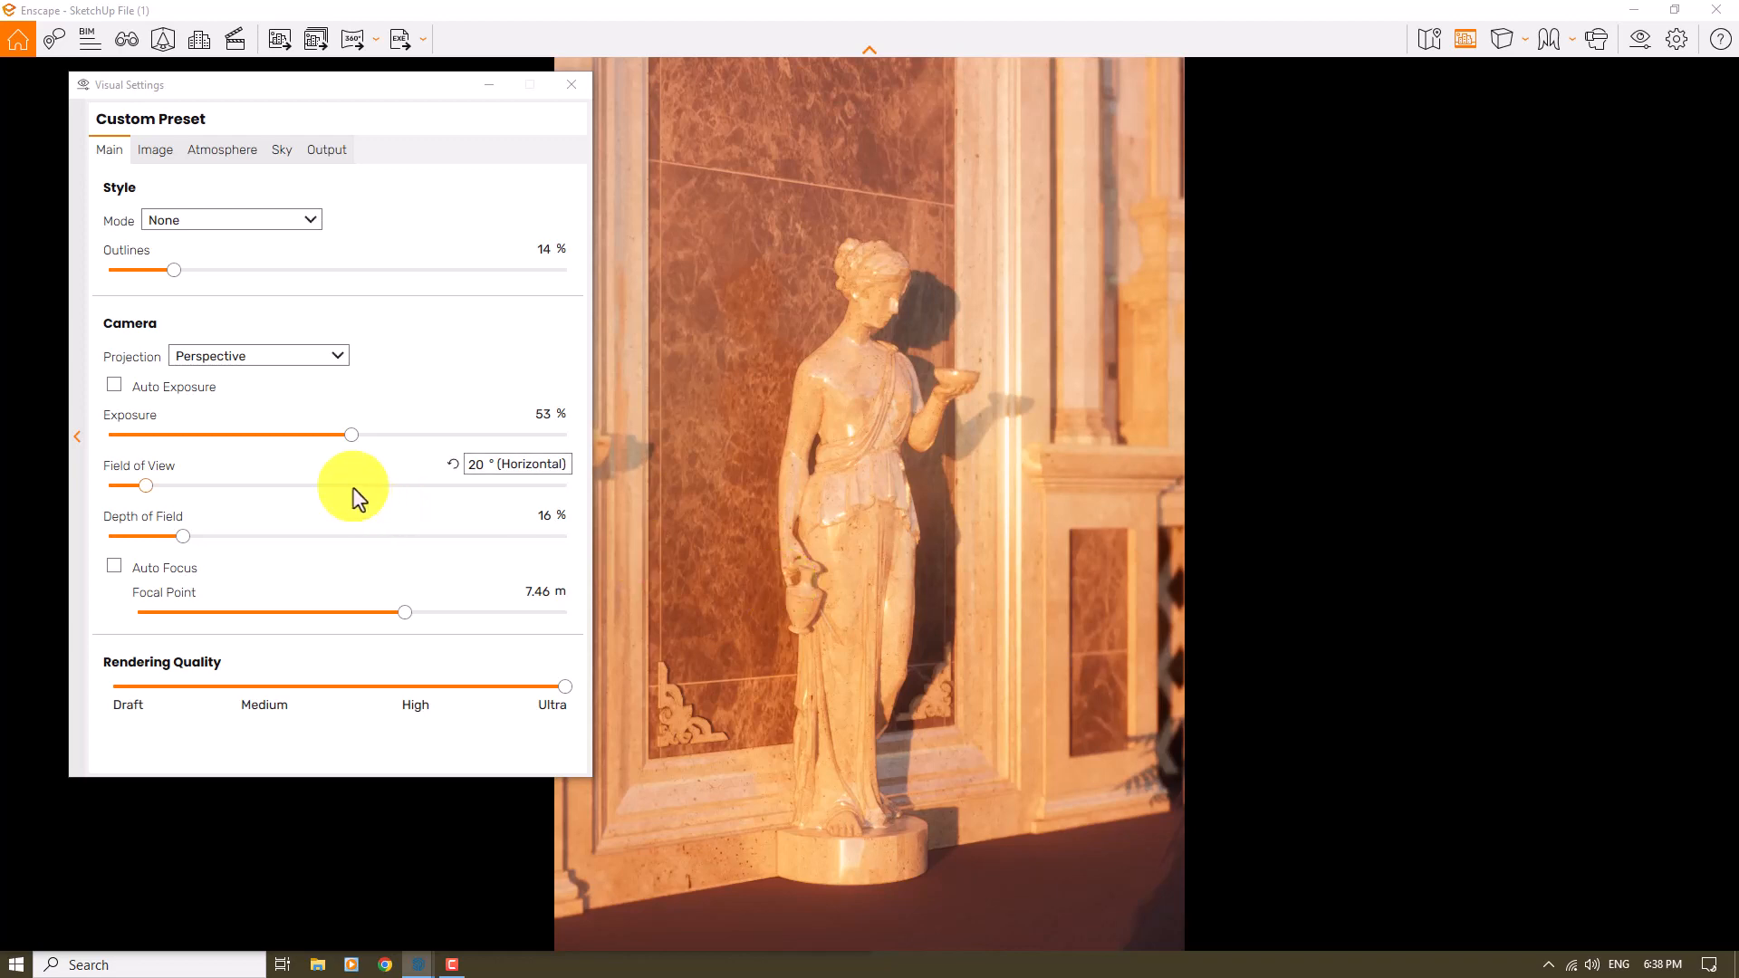
click(301, 354)
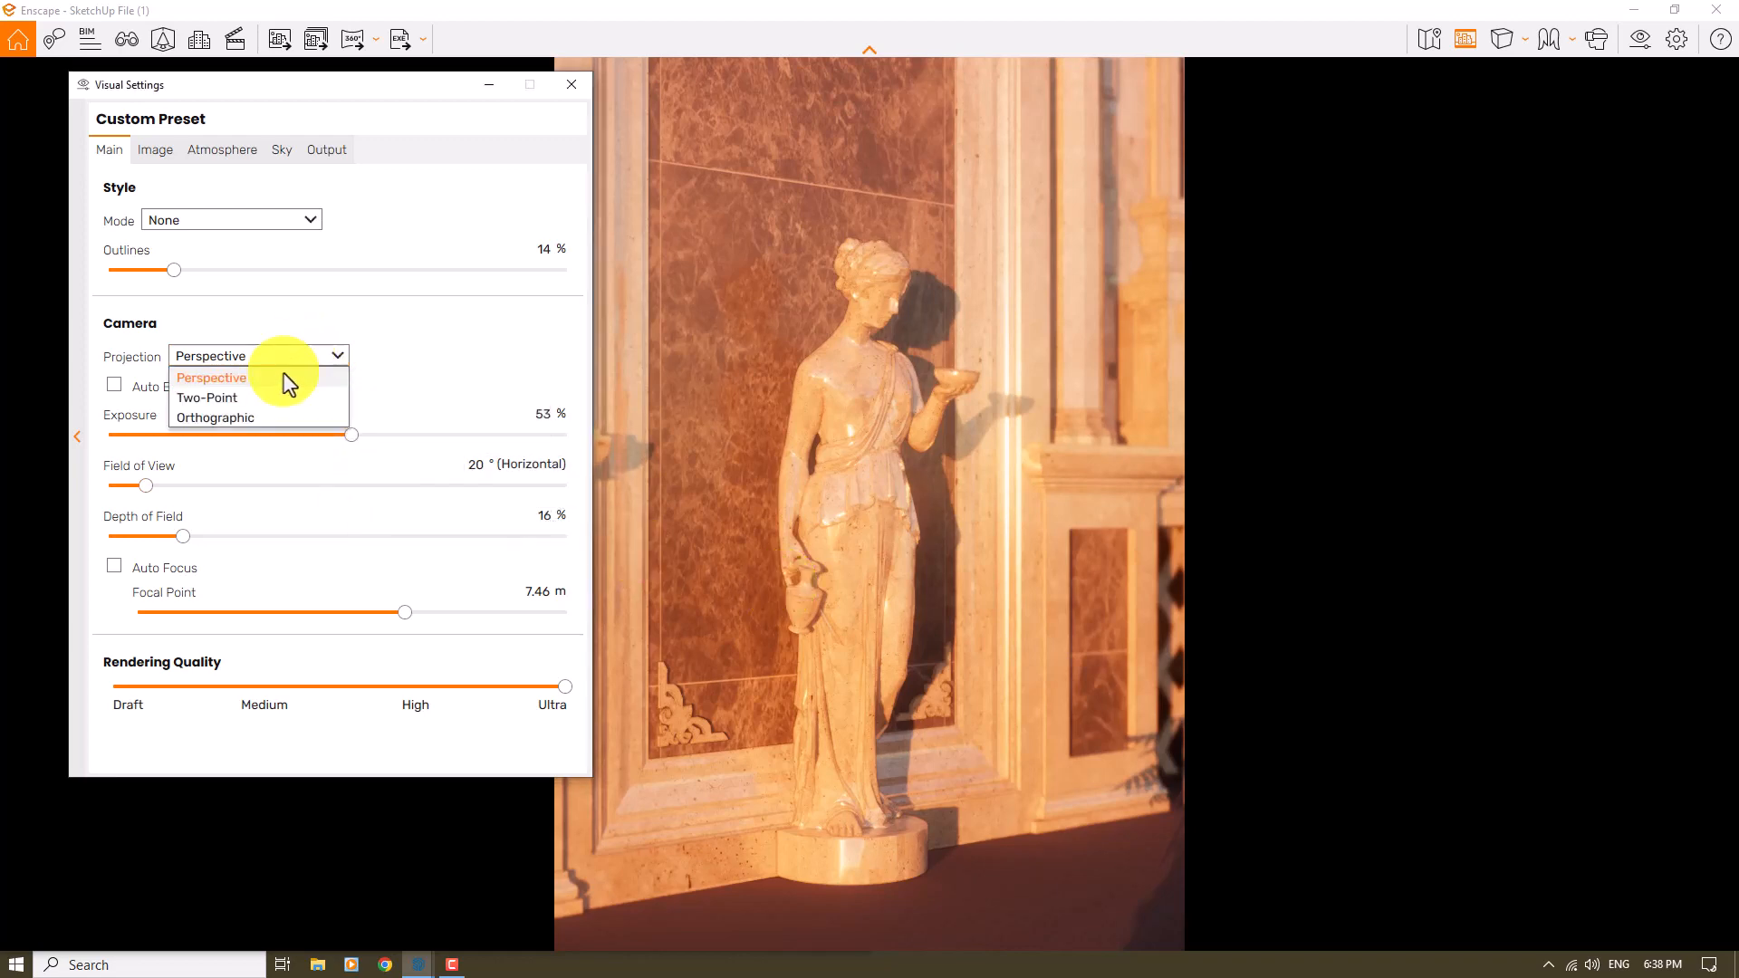
click(267, 390)
click(572, 84)
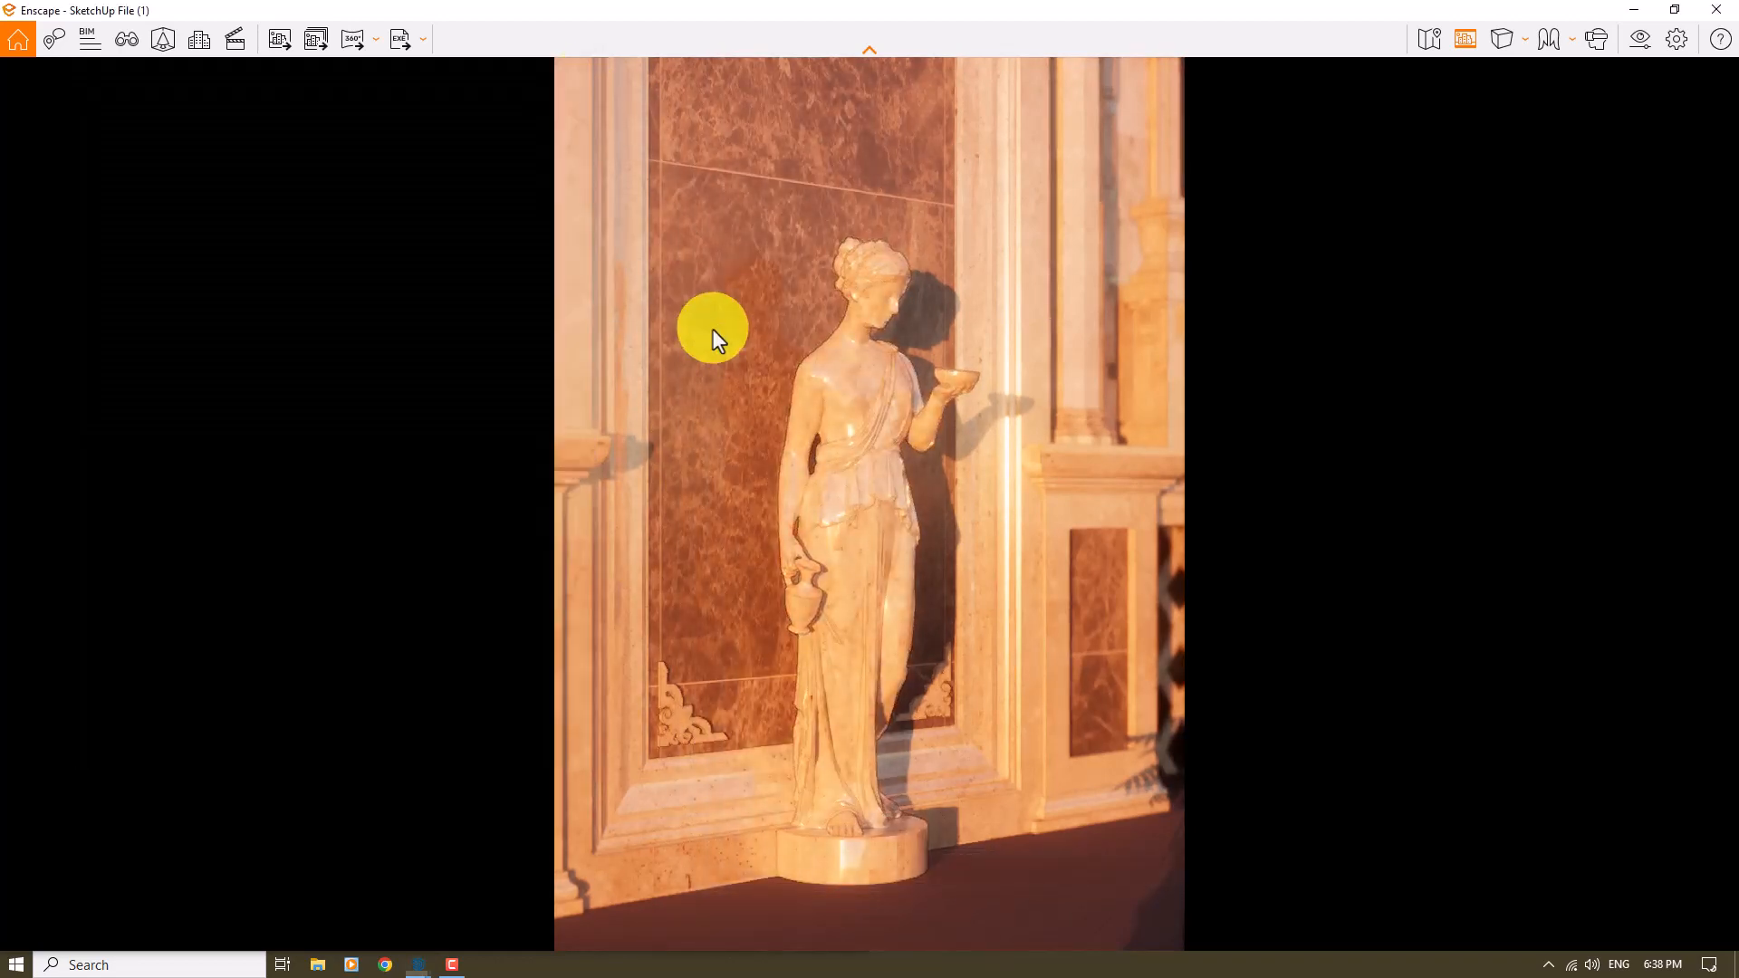
- Export the rendered view of the statue to the Desktop as a JPEG image, keeping the suggested file name
click(278, 45)
click(105, 218)
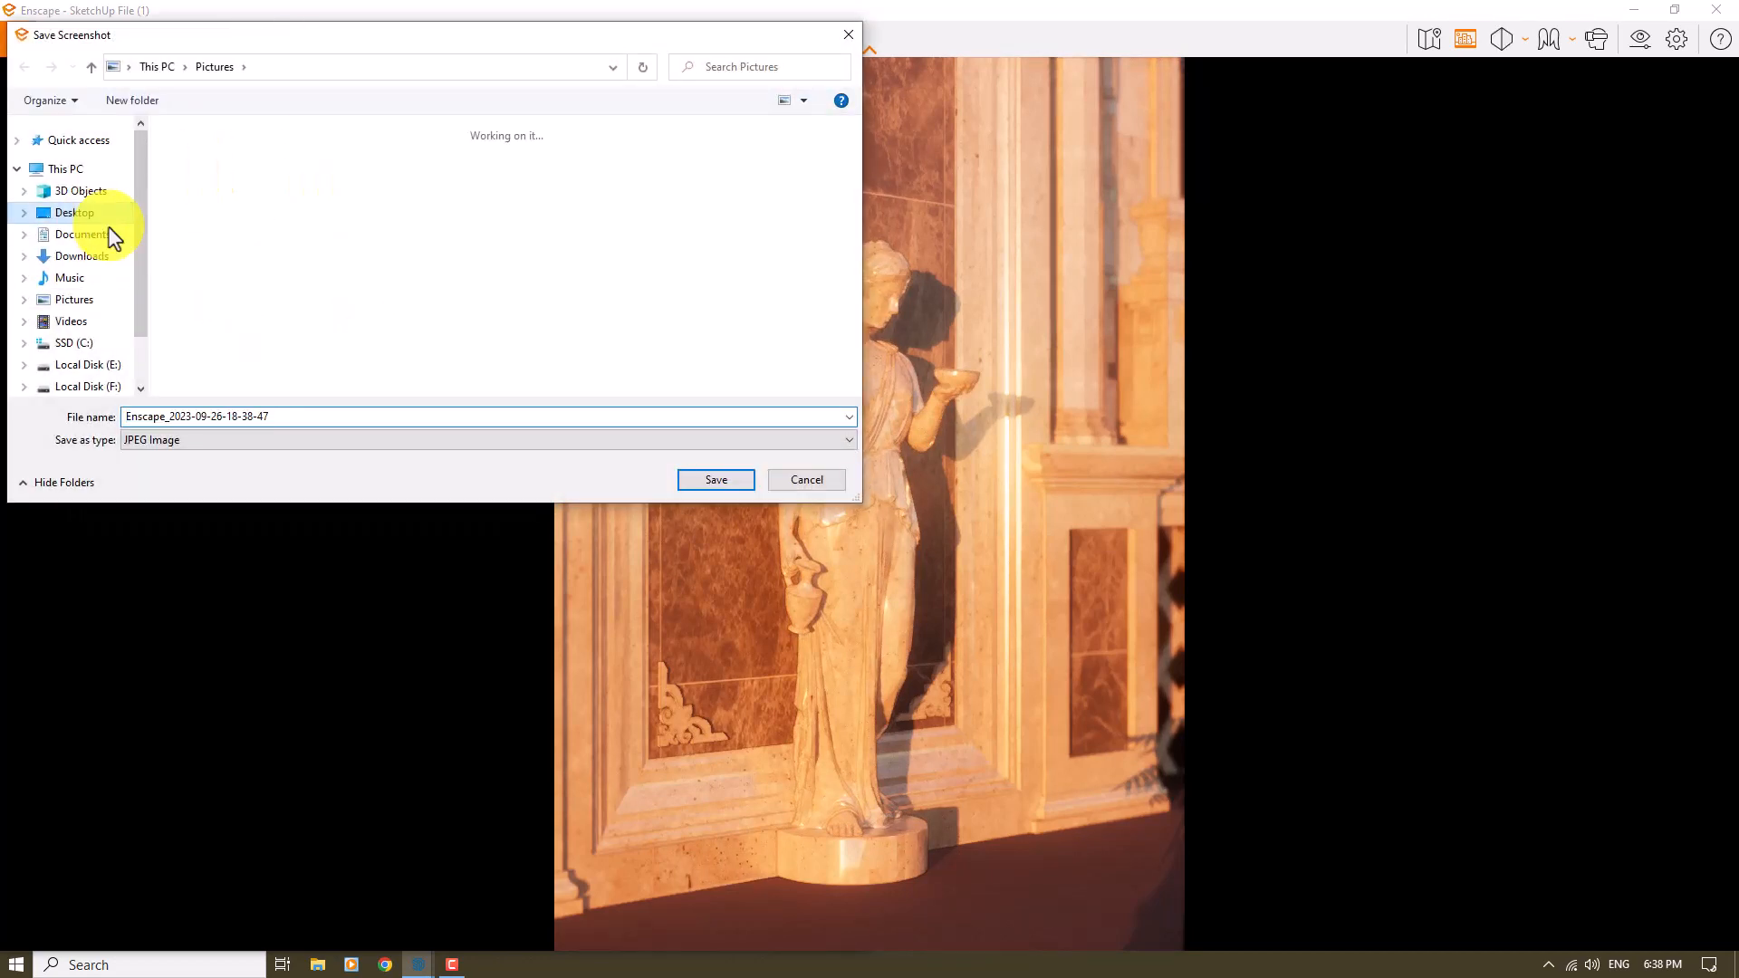
click(707, 483)
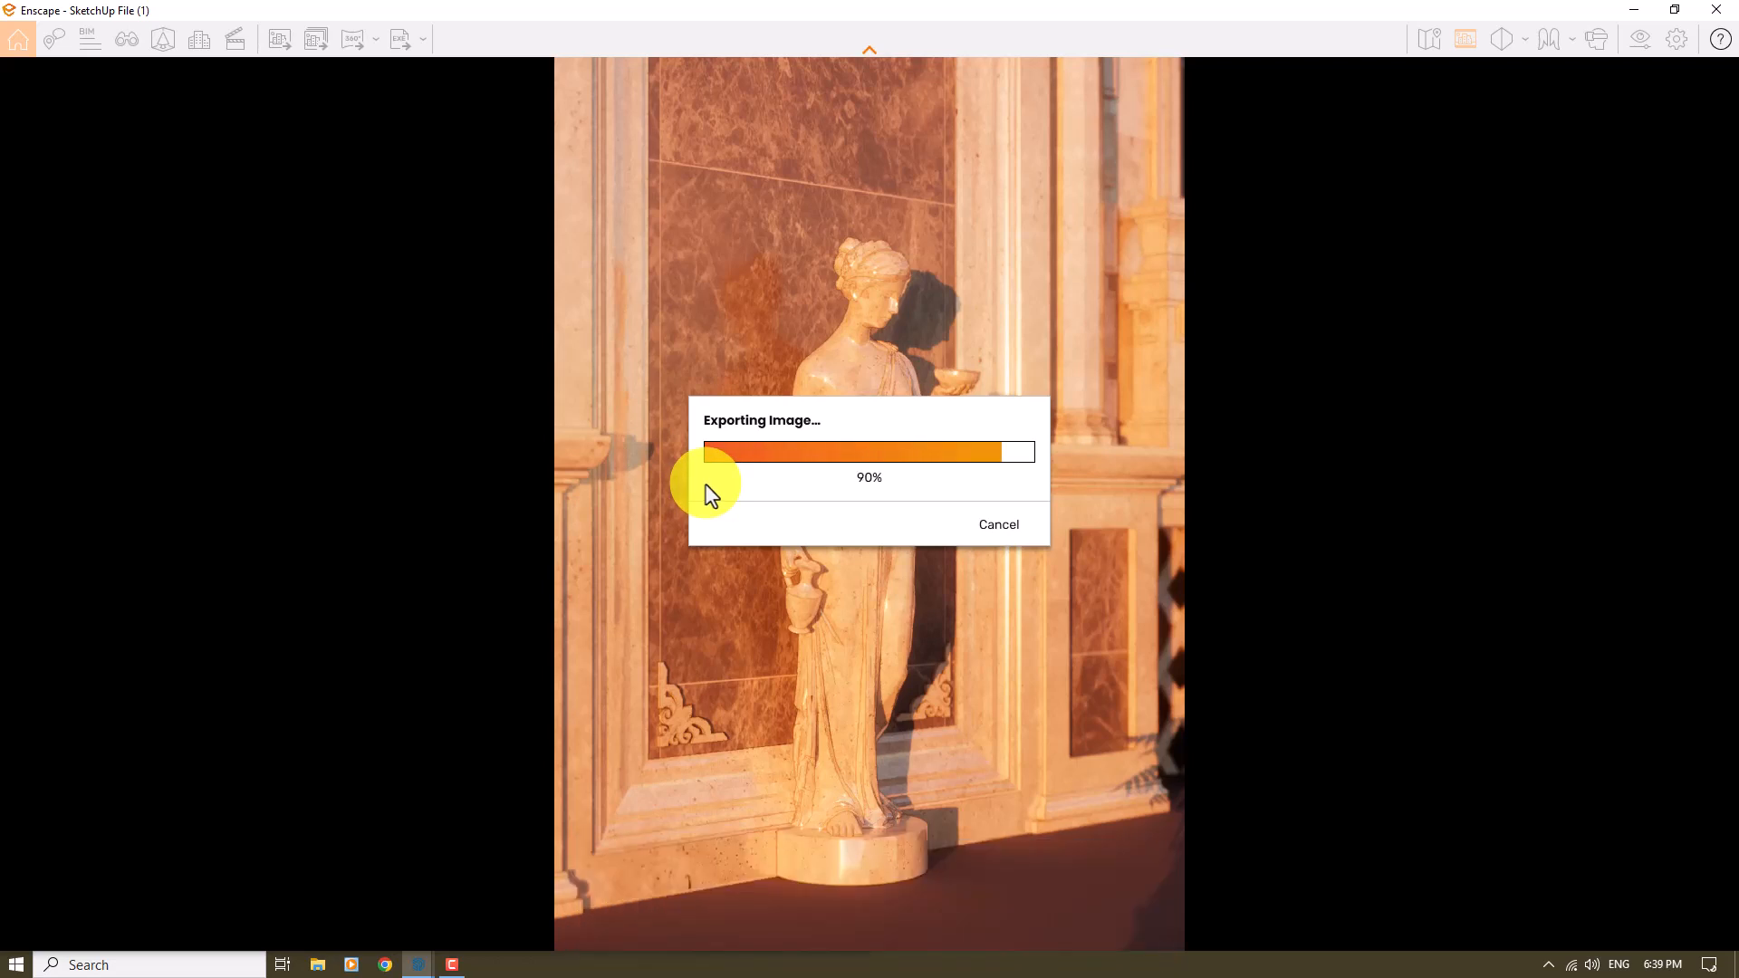
- Open the exported statue render from the Windows desktop in the image viewer and inspect it up close
click(1732, 965)
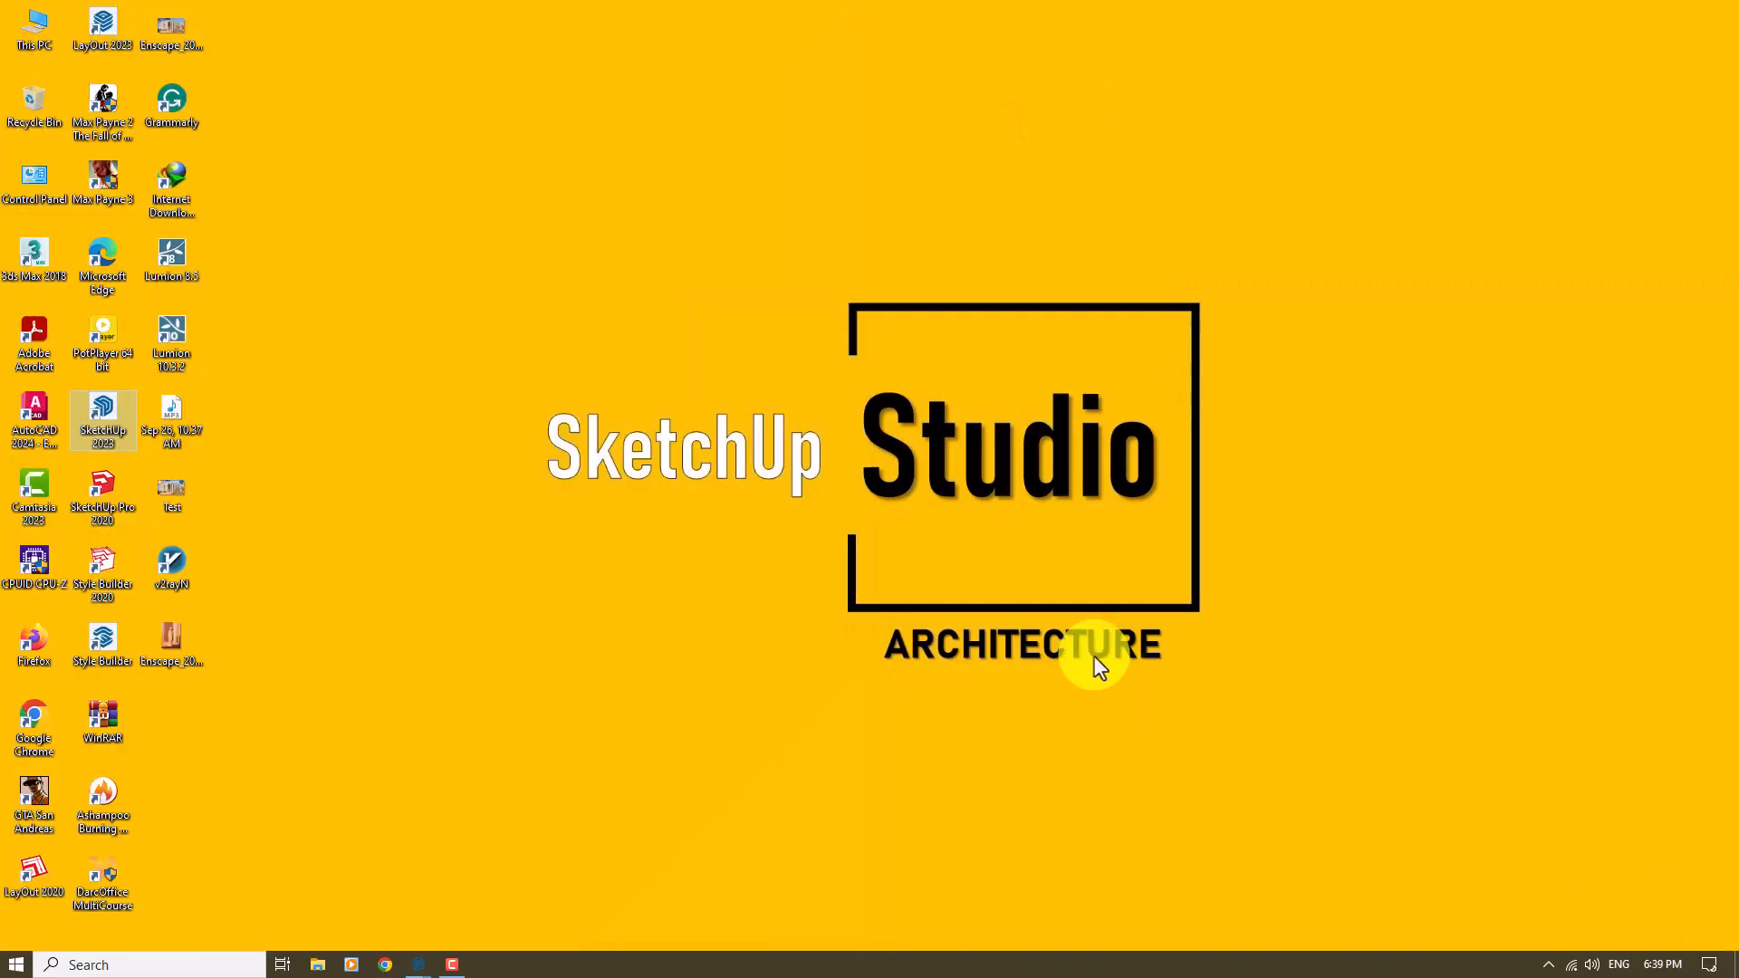
double_click(170, 645)
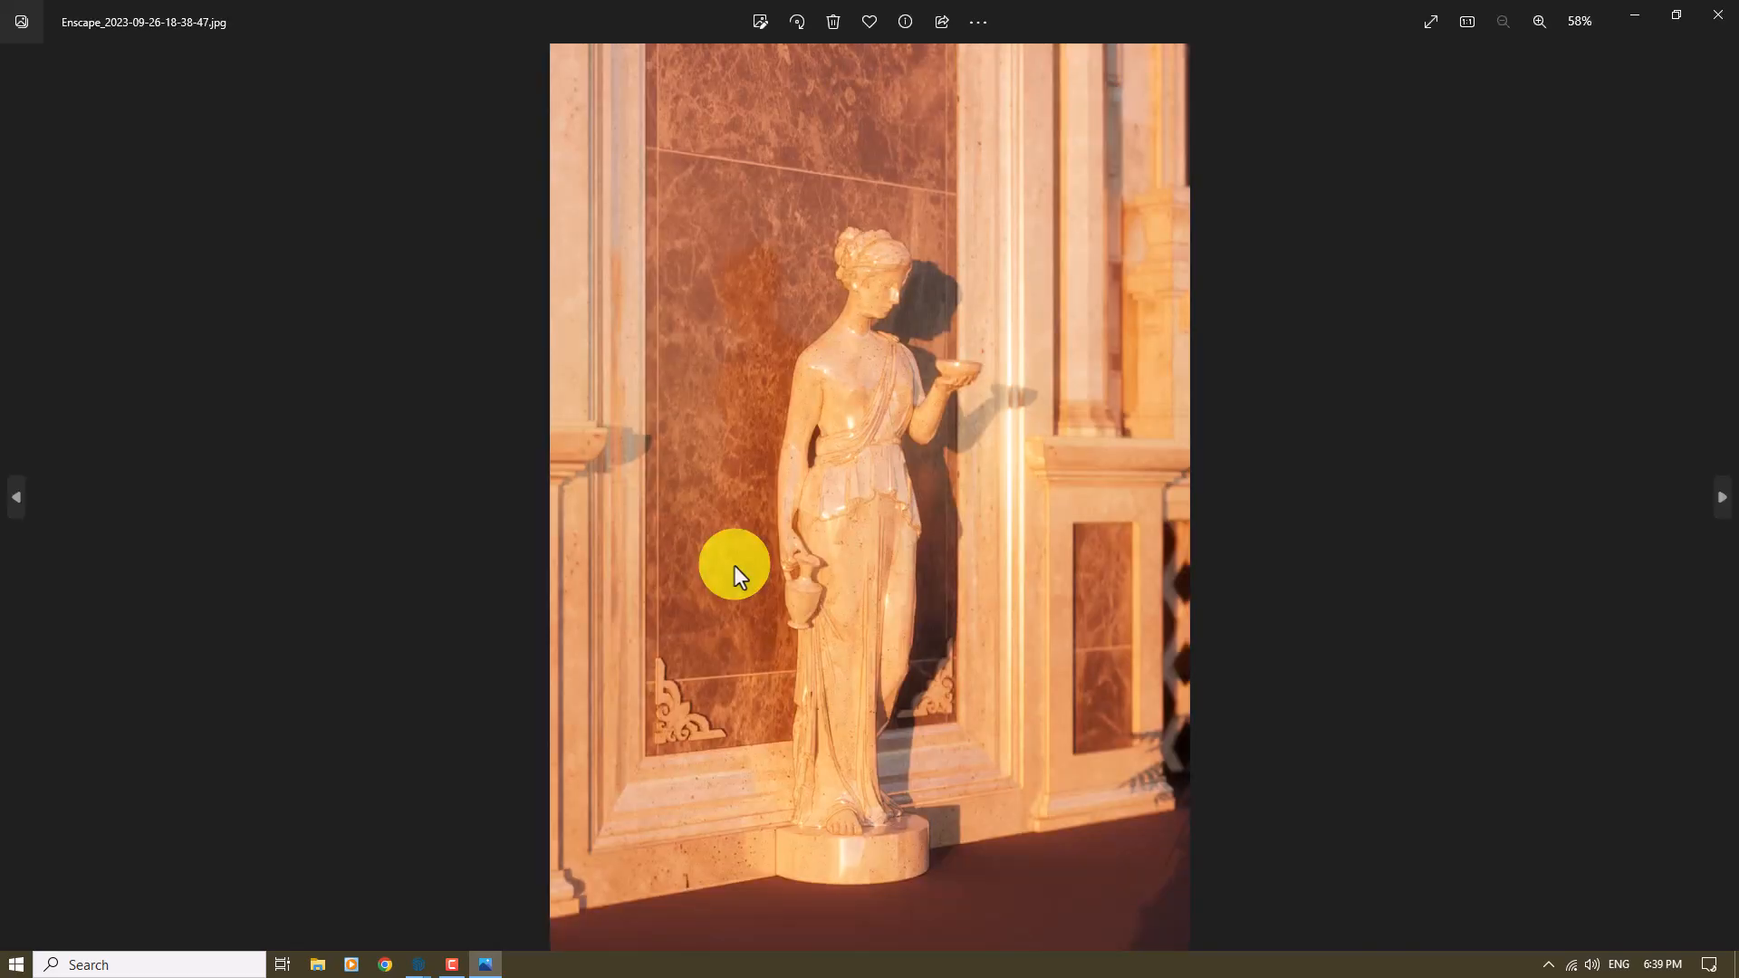
scroll(735, 567, up, 2)
scroll(854, 441, down, 1)
scroll(854, 451, down, 2)
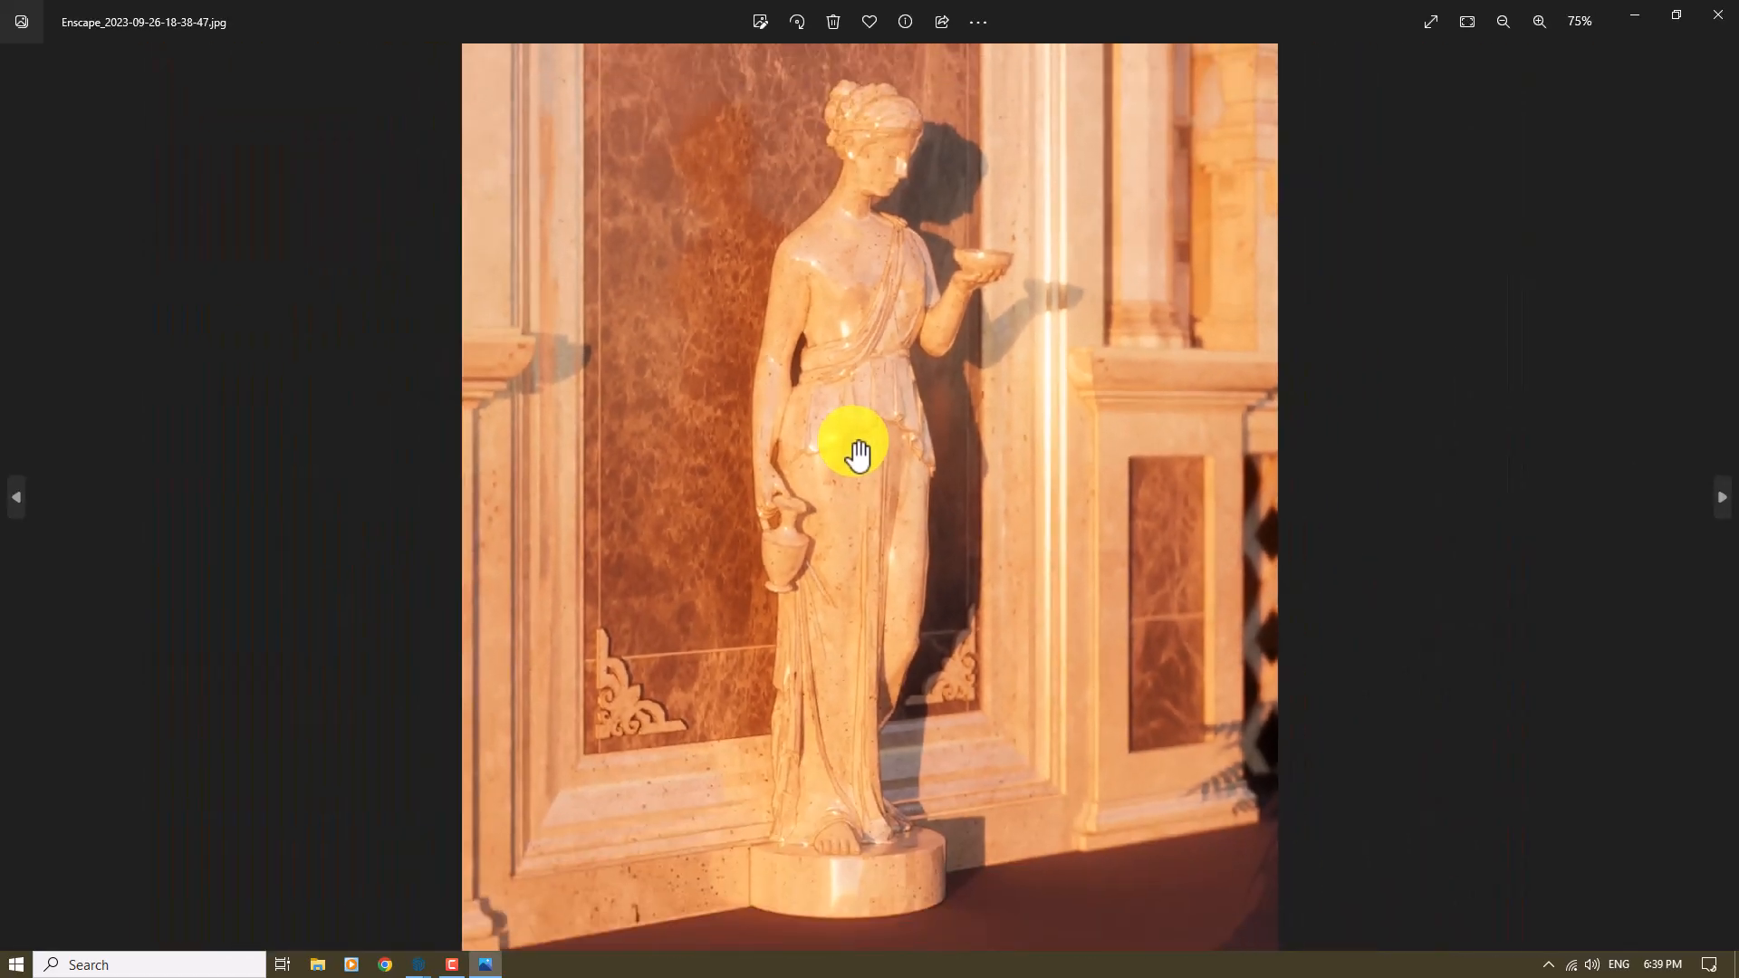